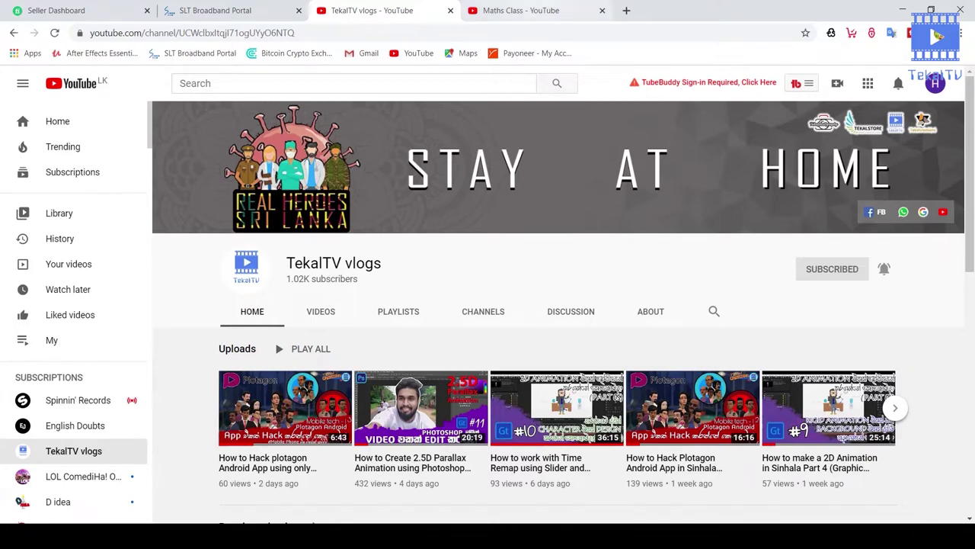
- Switch to the Maths Class YouTube tab, then bring the After Effects project to the front
key(ctrl+Tab)
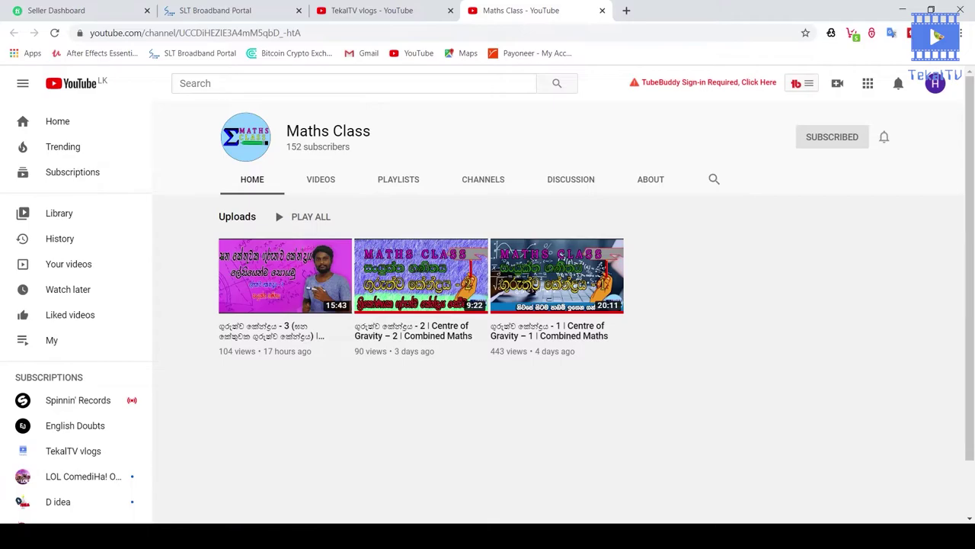
click(266, 472)
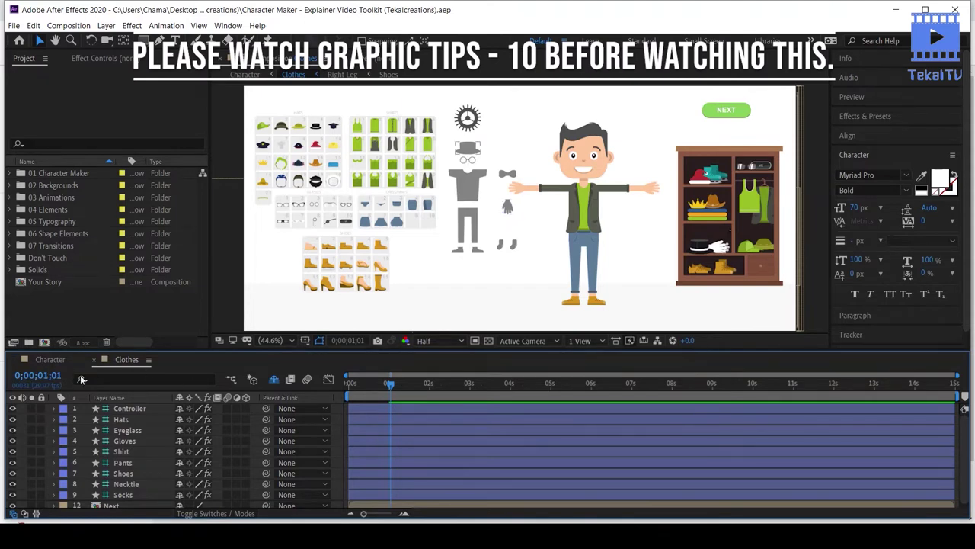
- Show the Character composition of the Character Maker project in the timeline
click(61, 359)
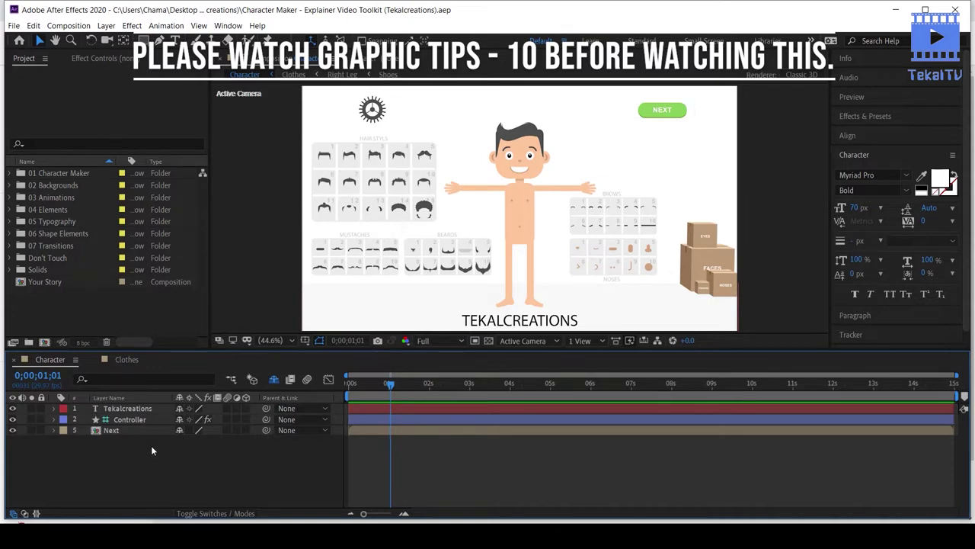
- Turn off Hide Shy Layers to reveal all layers and find Male Hair layer 35
click(273, 380)
scroll(168, 460, down, 3)
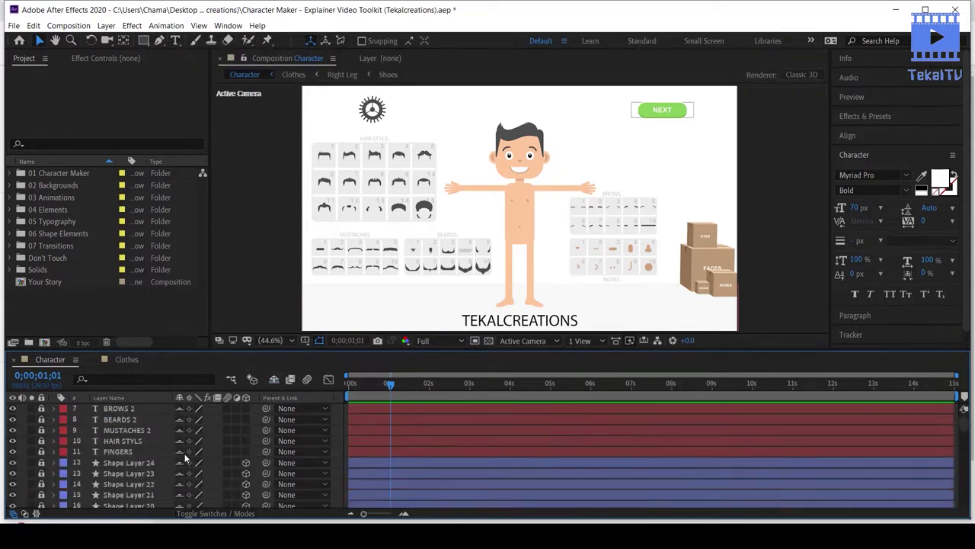
scroll(150, 463, down, 2)
scroll(149, 463, down, 2)
scroll(150, 464, down, 2)
scroll(150, 464, down, 2)
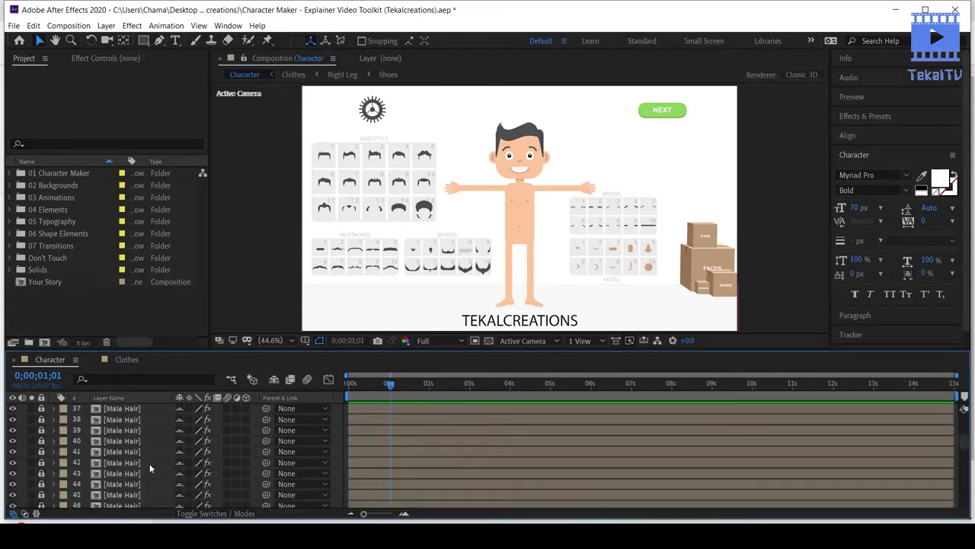
scroll(150, 463, down, 2)
scroll(149, 463, up, 2)
scroll(149, 463, up, 3)
scroll(150, 463, down, 3)
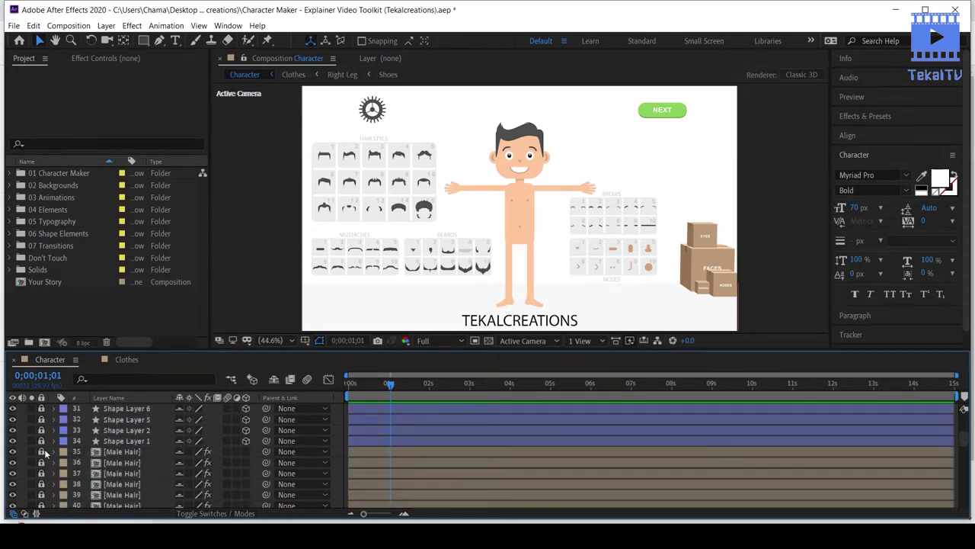
- Unlock and select Male Hair layer 35, then open its precomp
click(44, 449)
click(127, 449)
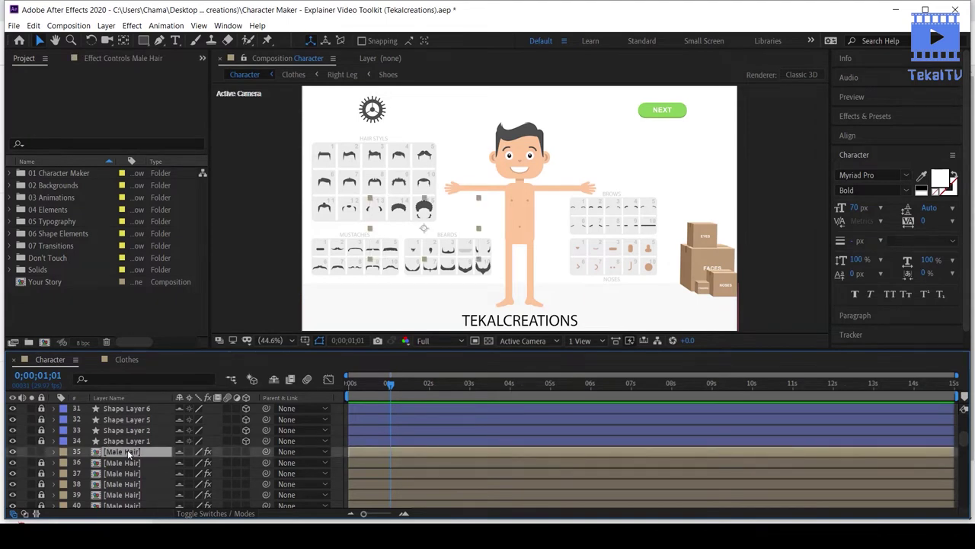
double_click(128, 450)
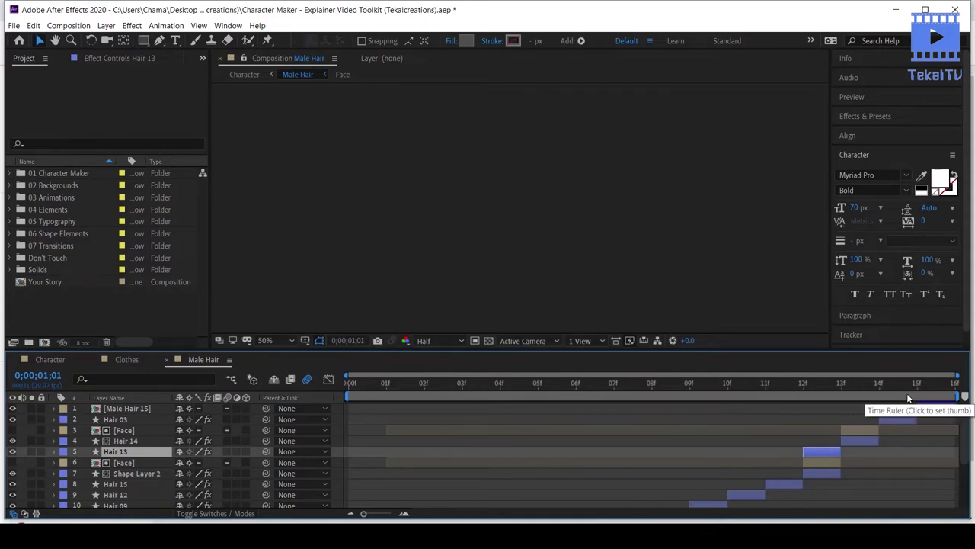
- Preview the Male Hair comp and view the Hair 06 layer at frame 08
scroll(470, 457, down, 2)
scroll(470, 457, down, 2)
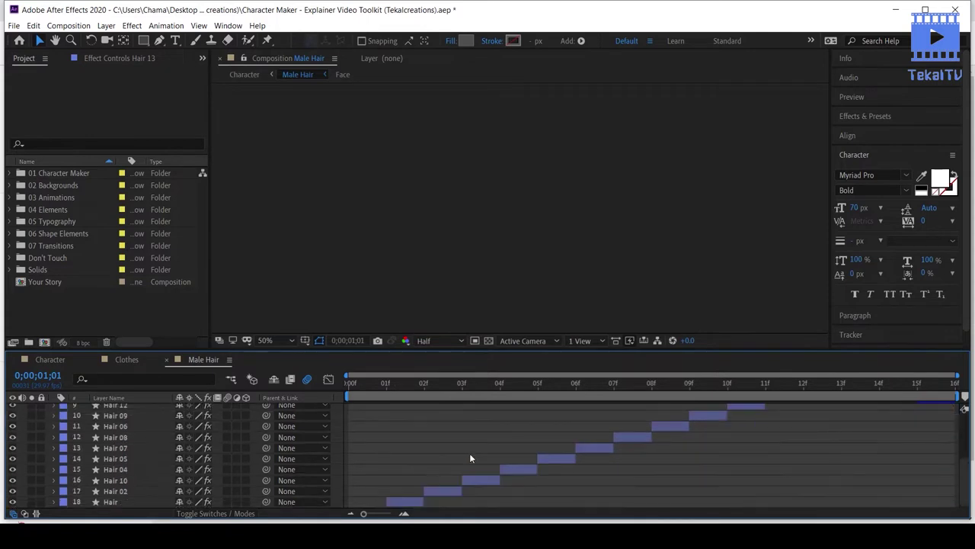
key(space)
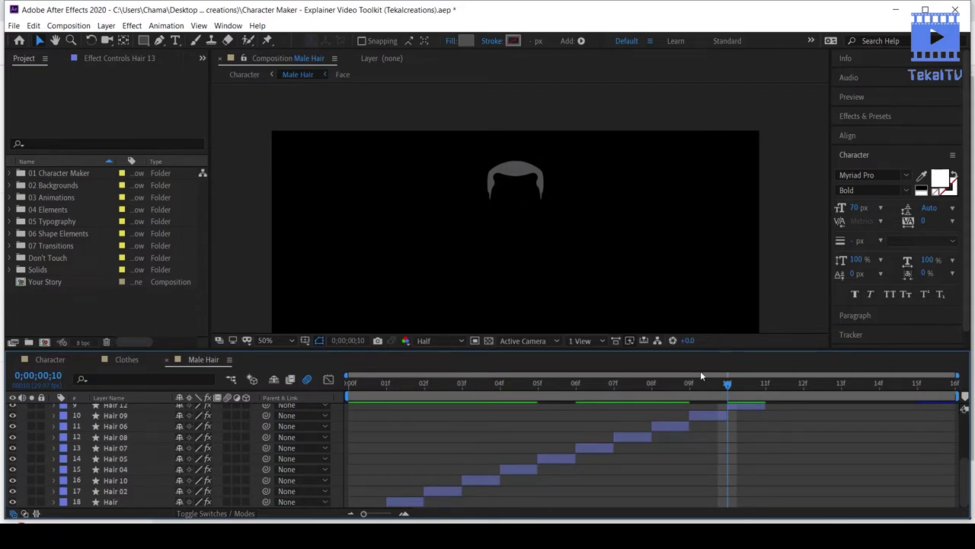
click(663, 427)
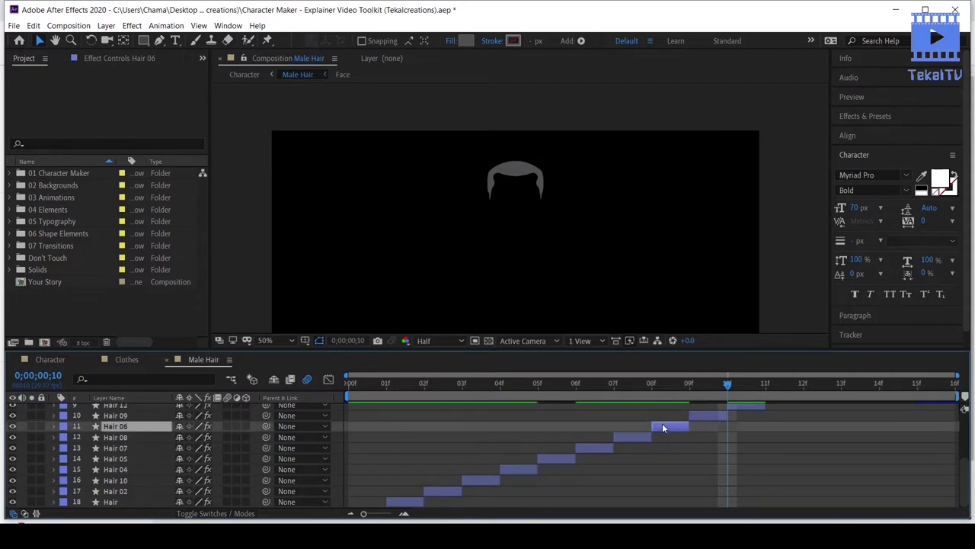
click(654, 384)
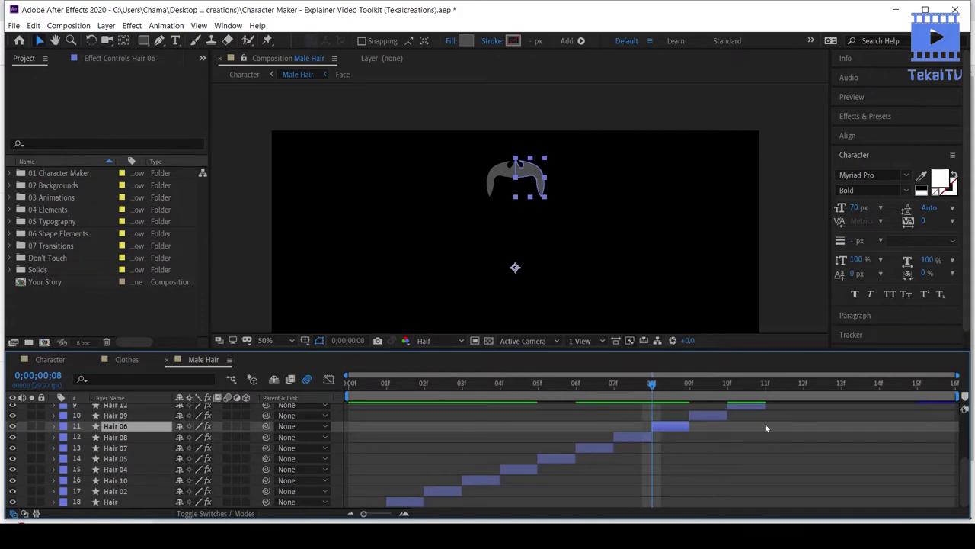
- Scrub through frames 08 to 14 and back to 04 to compare hairstyles
mouse_move(698, 390)
mouse_down()
mouse_move(846, 384)
mouse_move(667, 403)
mouse_up()
scroll(817, 494, up, 3)
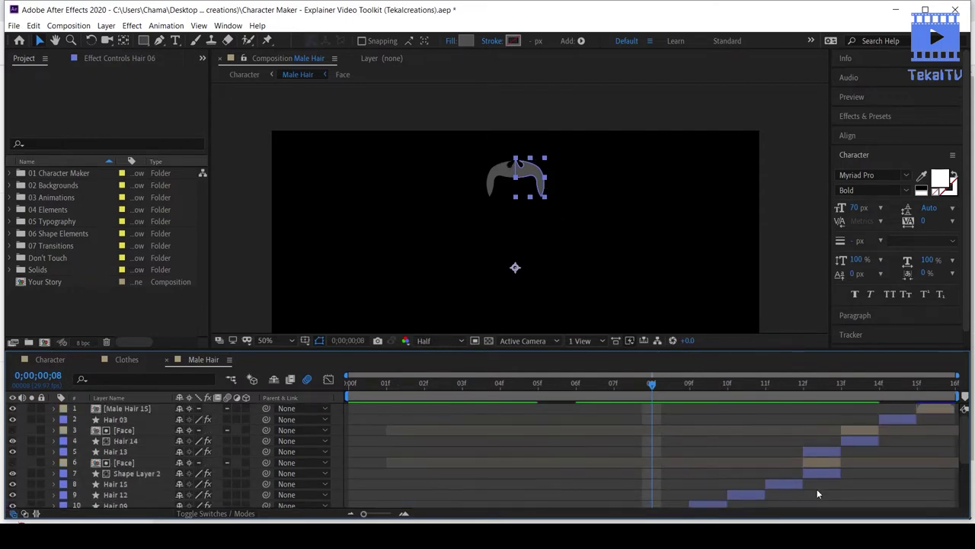
click(765, 385)
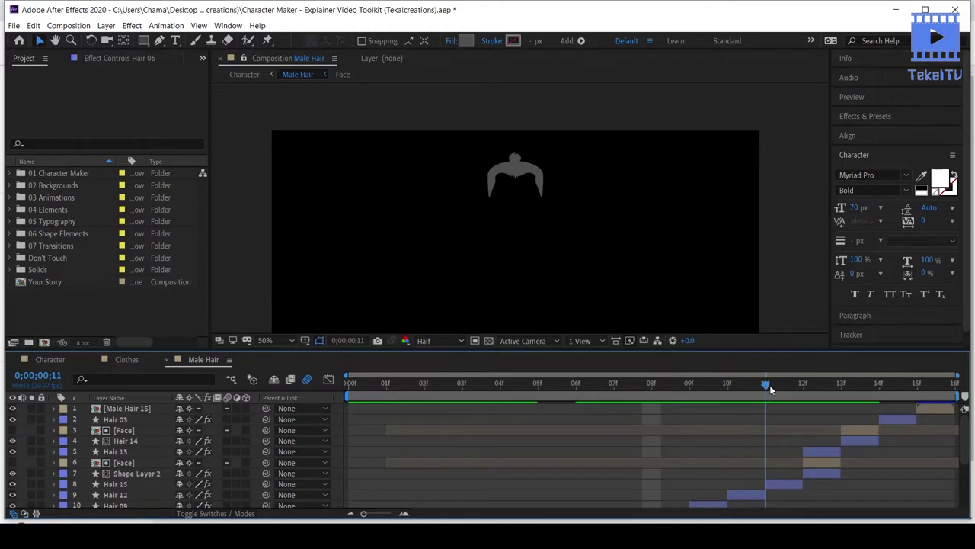
click(793, 386)
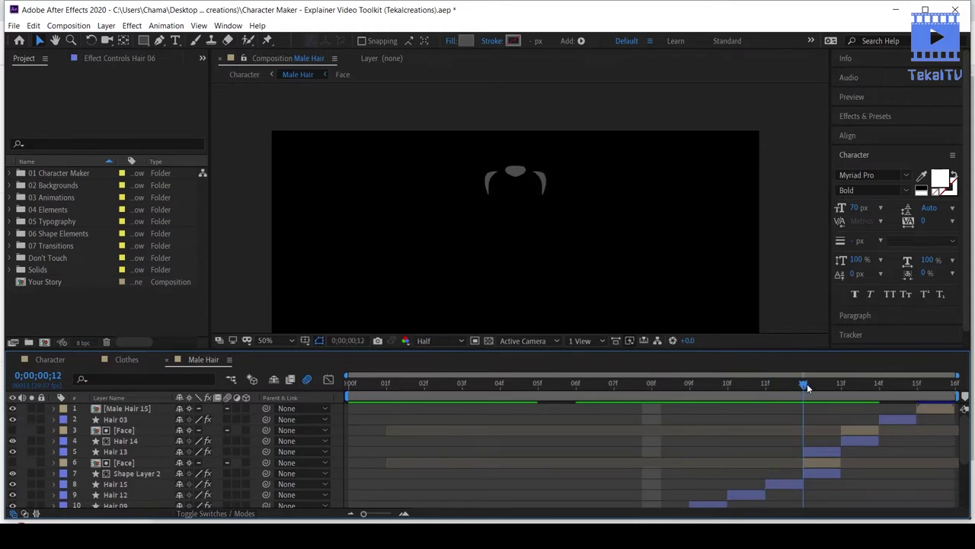
drag(807, 383, 934, 372)
mouse_move(864, 380)
mouse_down()
mouse_move(463, 440)
mouse_move(384, 440)
mouse_up()
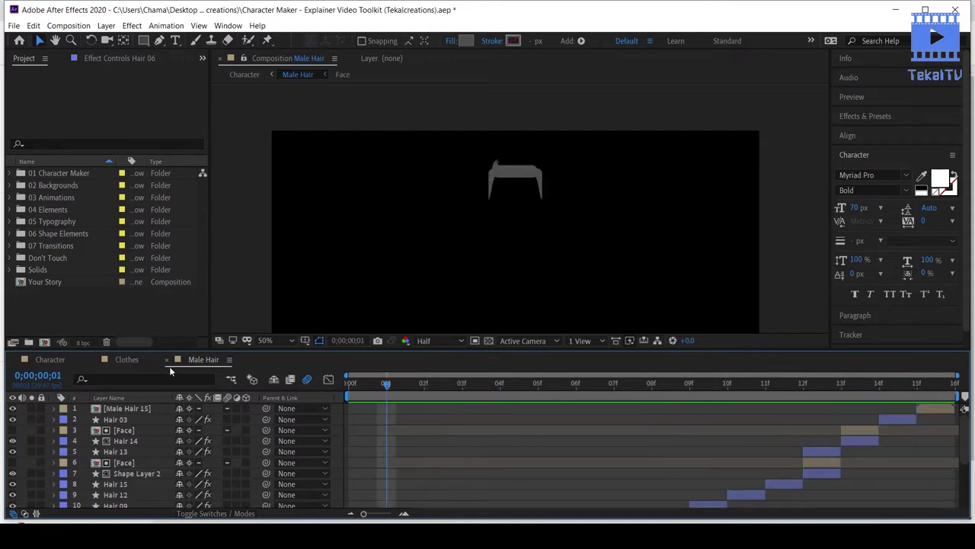
- Check layer 35's Time Remap against the frame-15 afro, then unlock Male Hair layers 36–38
click(51, 359)
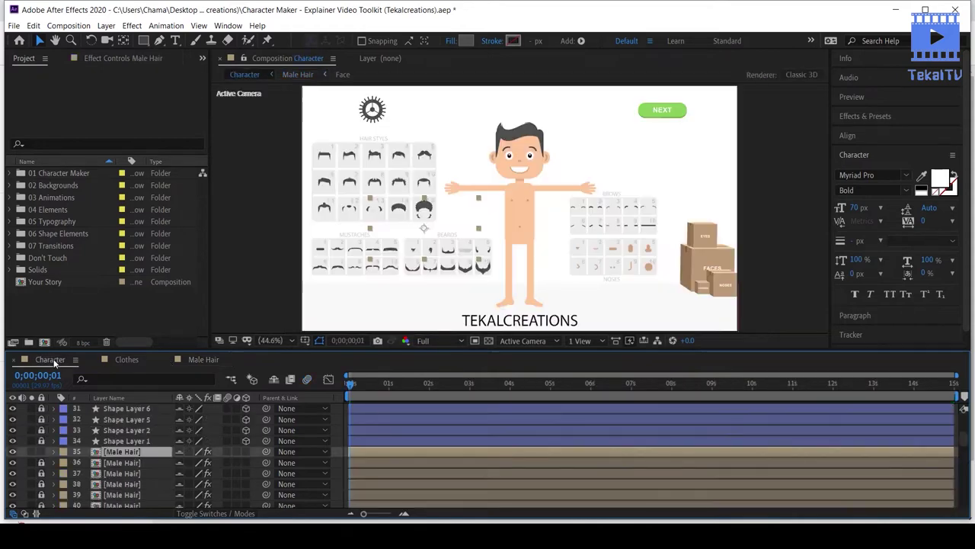
click(53, 451)
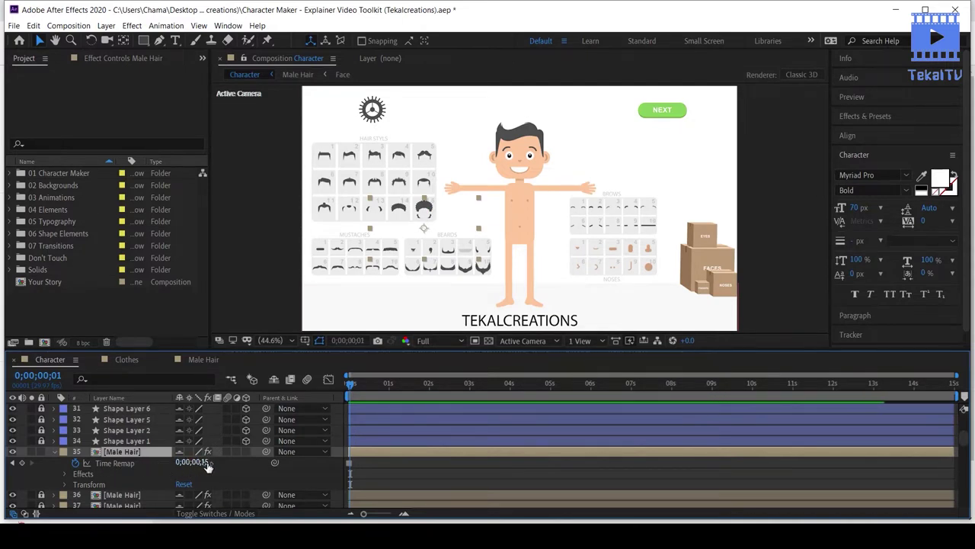
click(198, 359)
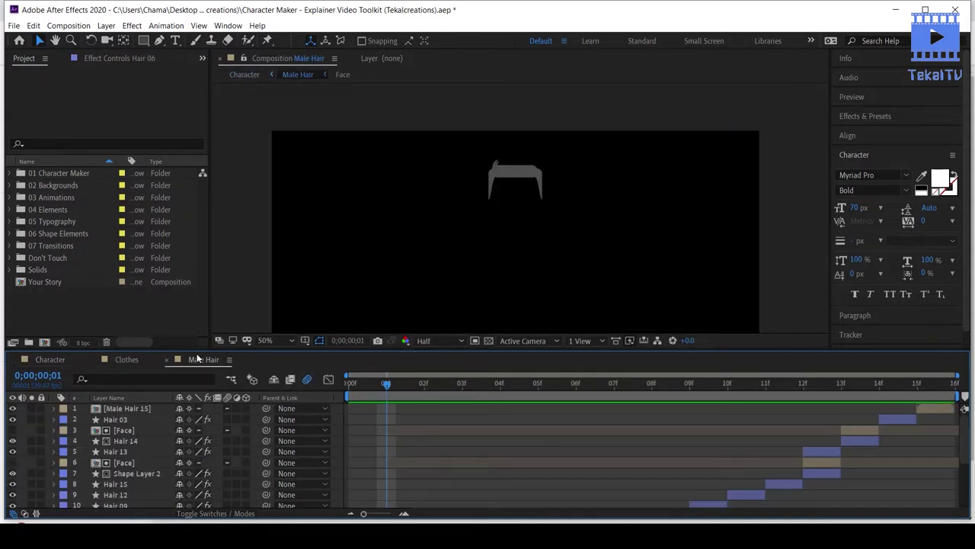
click(920, 383)
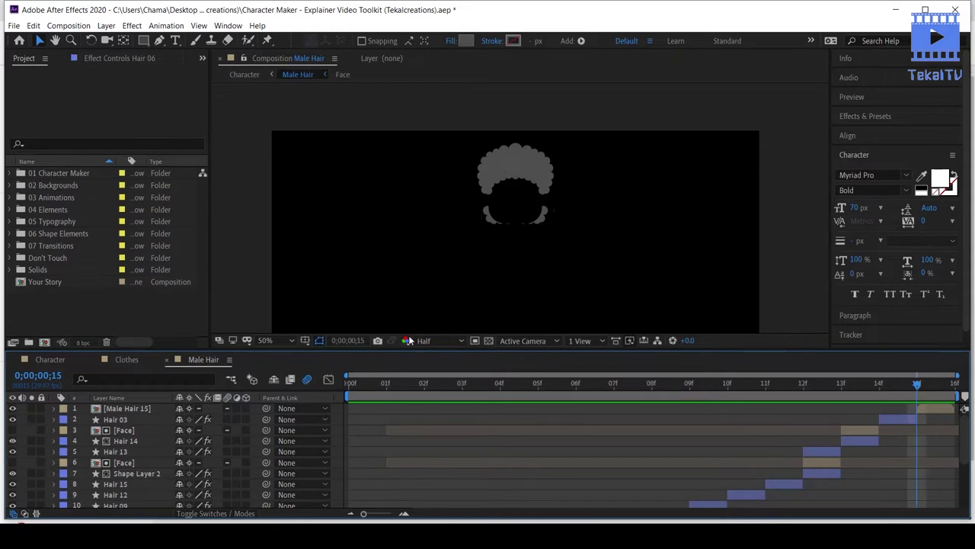
click(46, 361)
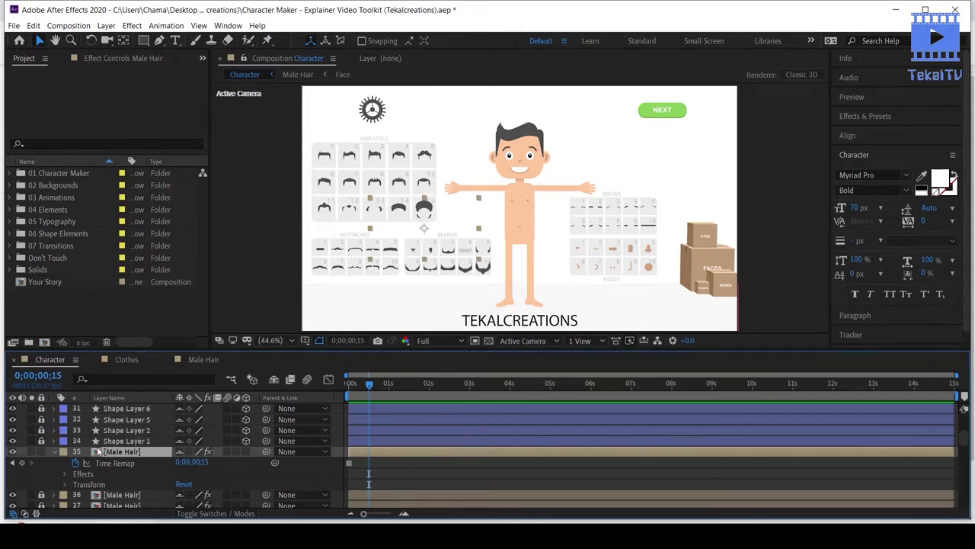
click(56, 451)
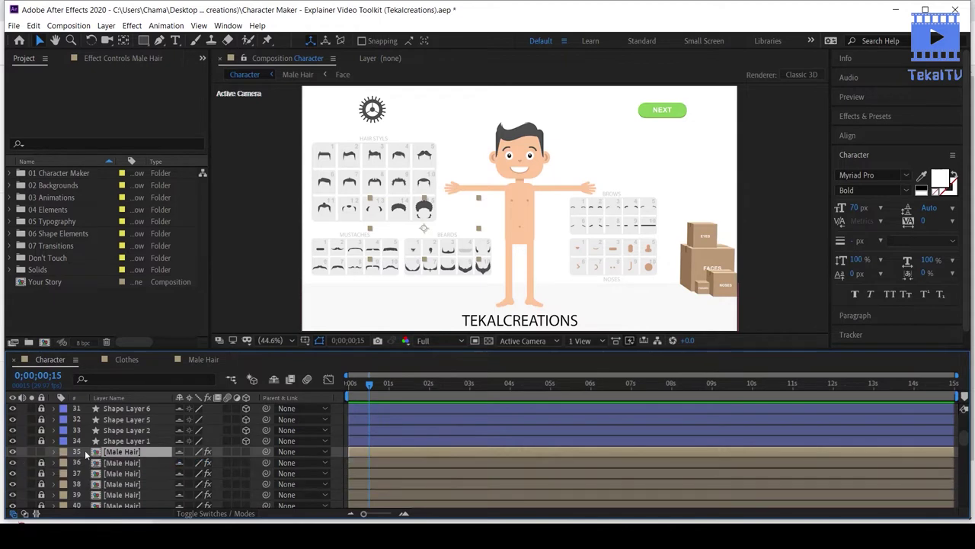
drag(42, 462, 42, 484)
- Select the Controller layer and tick Male/Female in Effect Controls to make the character female
scroll(140, 450, up, 6)
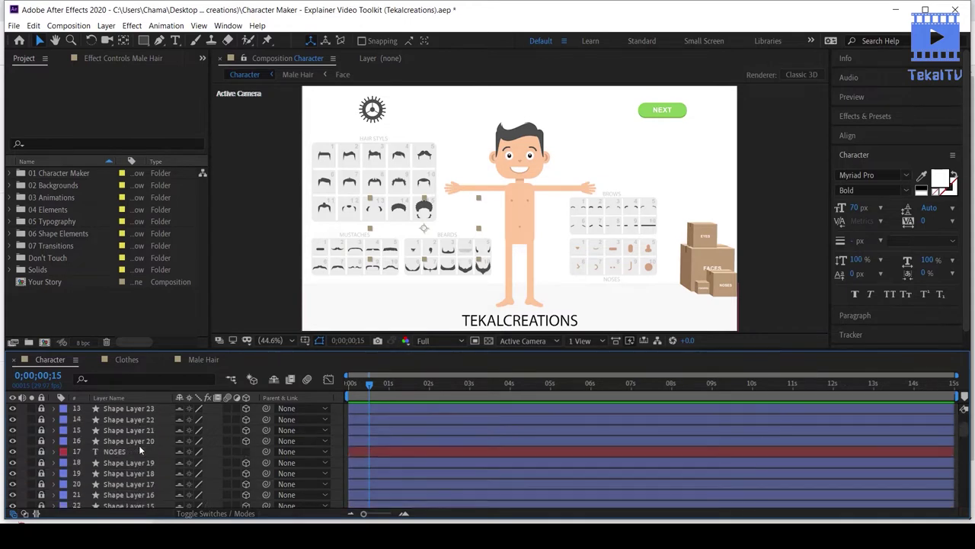
scroll(139, 445, up, 4)
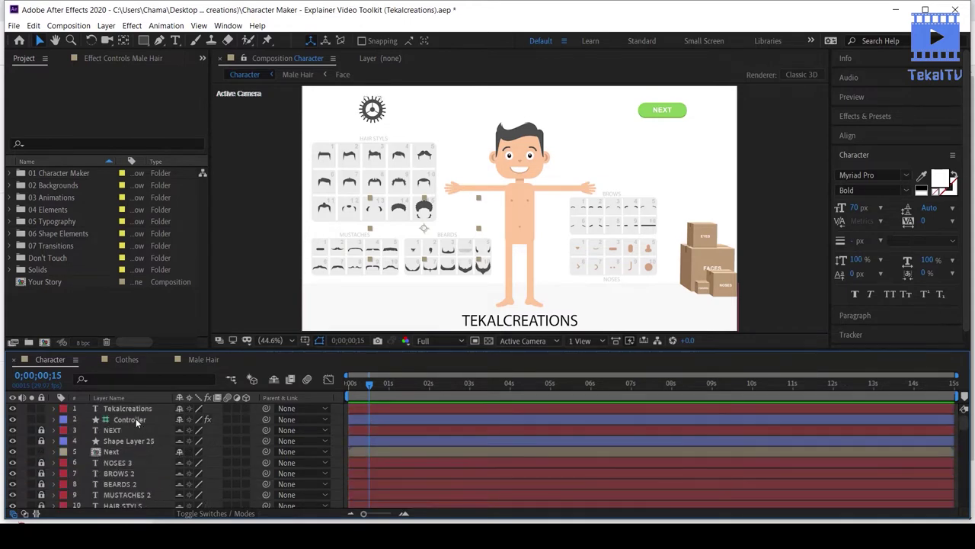
click(137, 420)
click(115, 58)
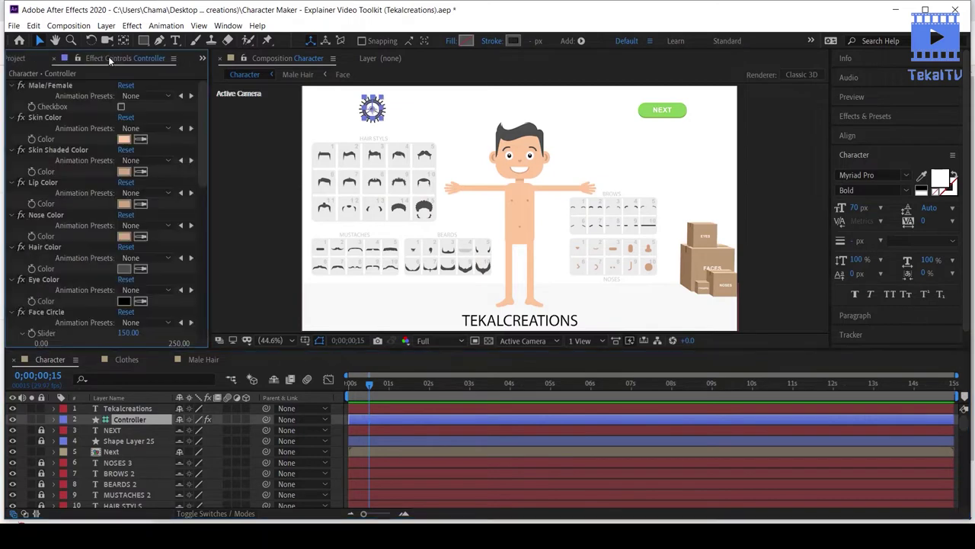
click(121, 107)
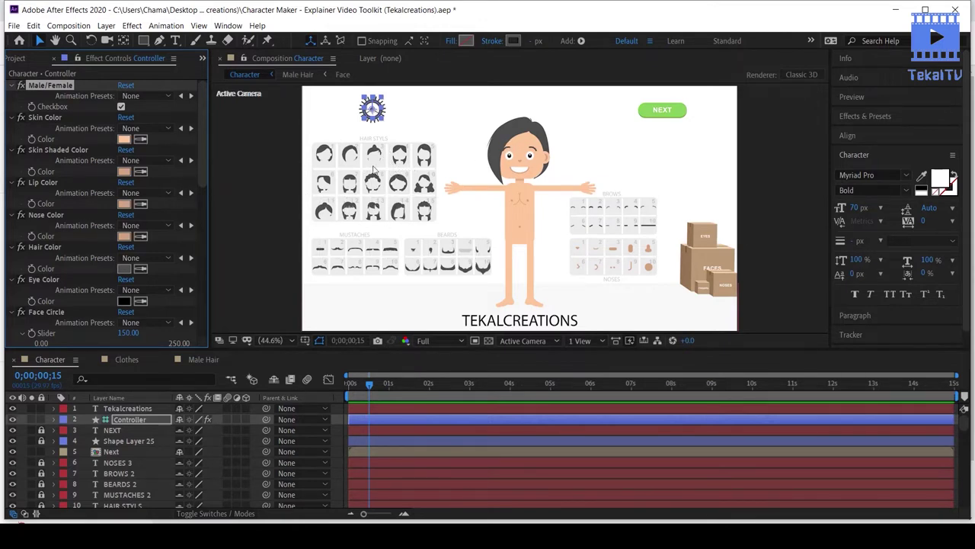
- Reveal Male Hair layer 35's Opacity expression under its Transform properties
scroll(151, 429, down, 5)
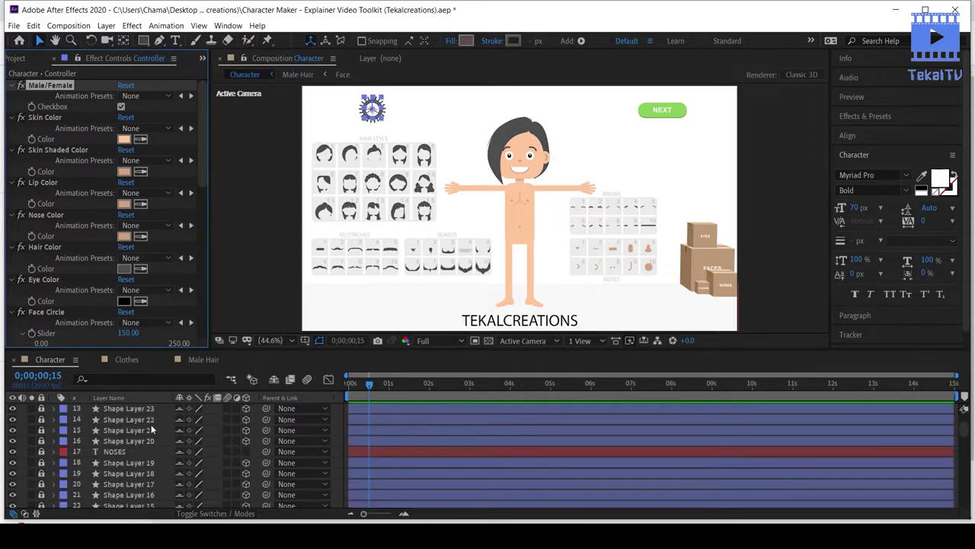
scroll(151, 424, down, 5)
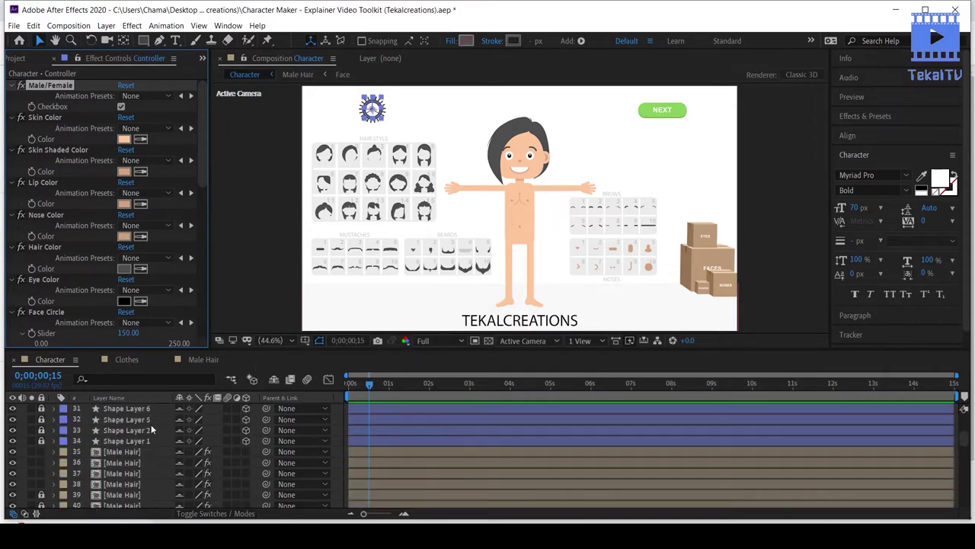
click(57, 453)
click(54, 452)
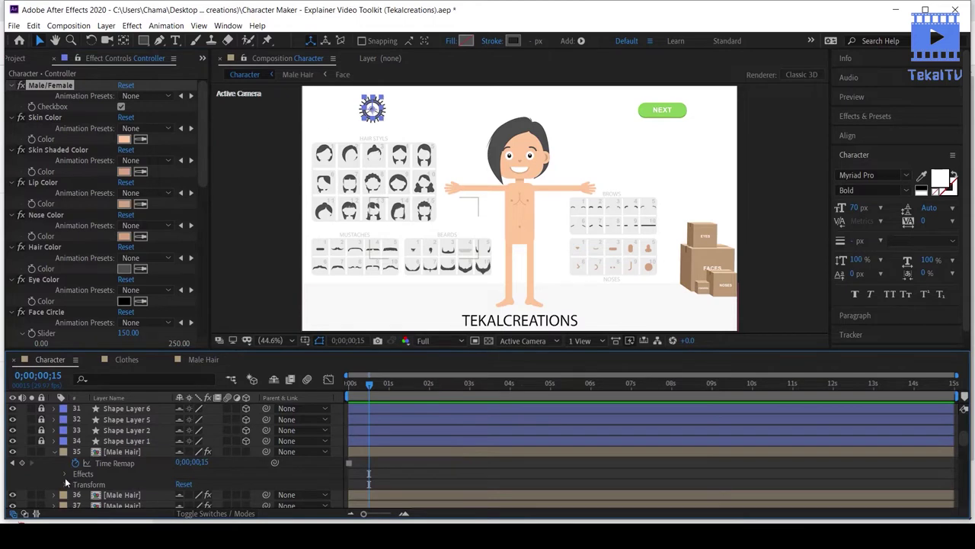
click(64, 480)
scroll(64, 478, down, 1)
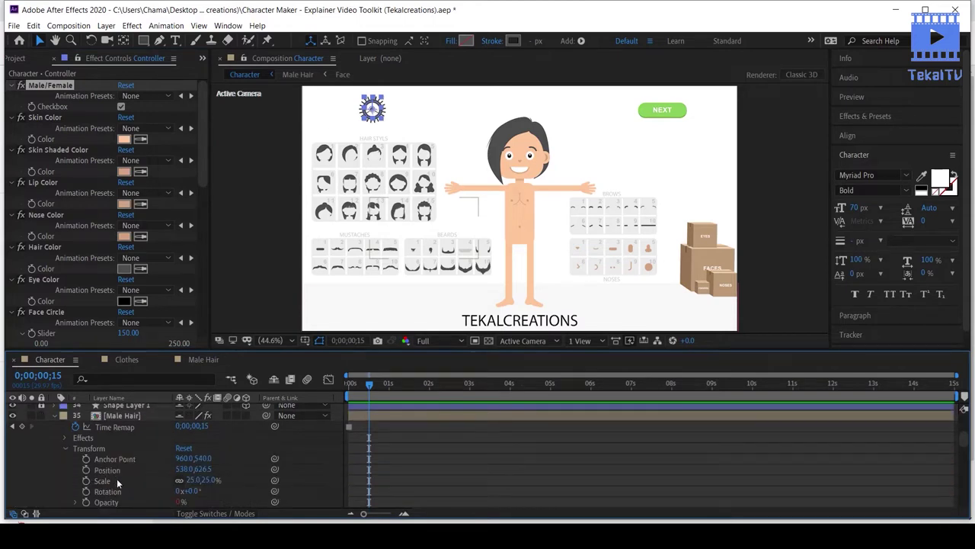
click(77, 499)
text(if(thisComp.layer("Controller").effect("Male/Female")("ADBE Checkbox Control-0001") == 0) 100 else 0)
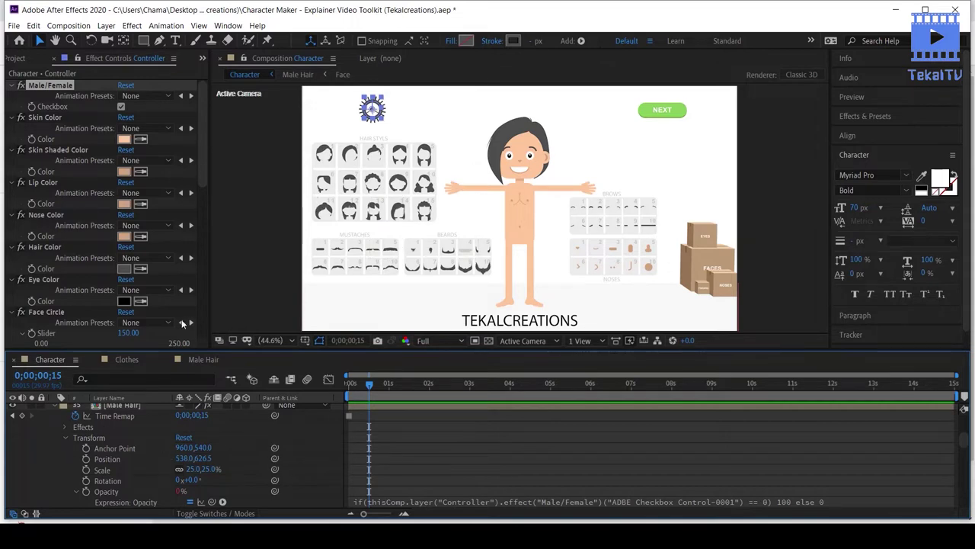
- Switch the character back to male and inspect Female Hair layer 50's Opacity expression
click(121, 107)
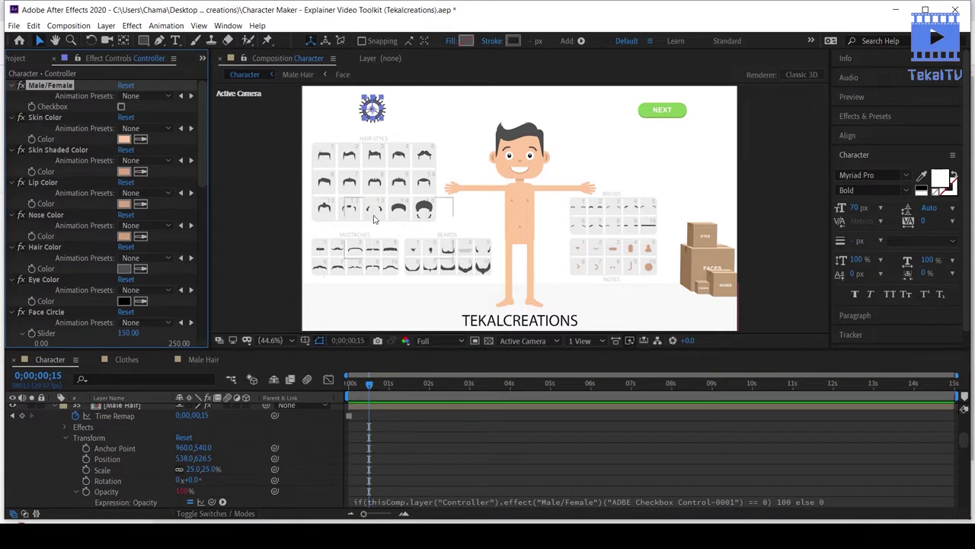
click(53, 406)
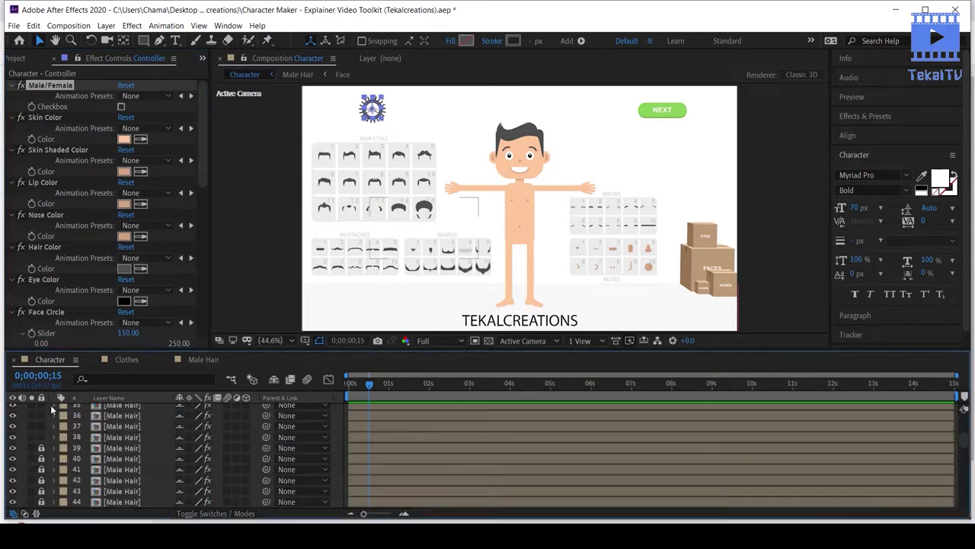
scroll(114, 485, down, 3)
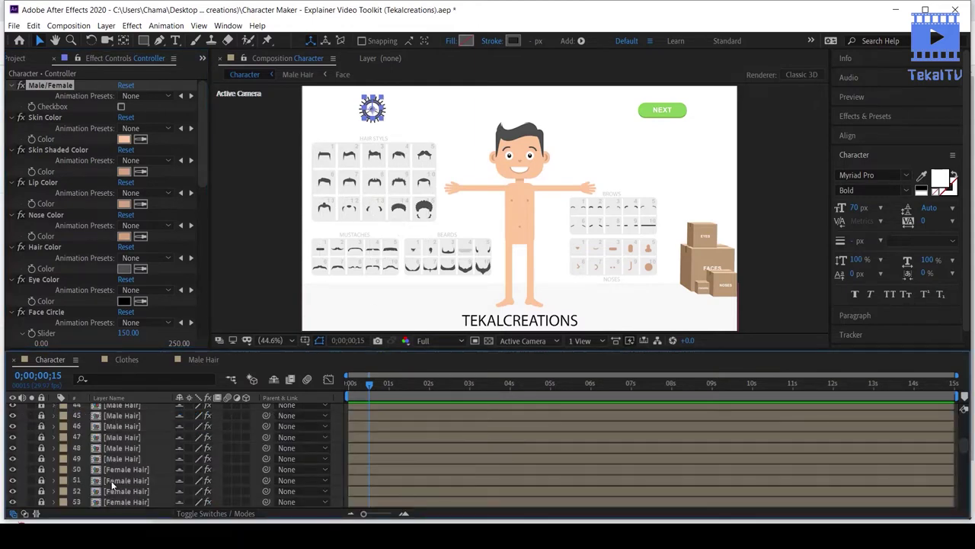
click(52, 470)
scroll(72, 442, down, 1)
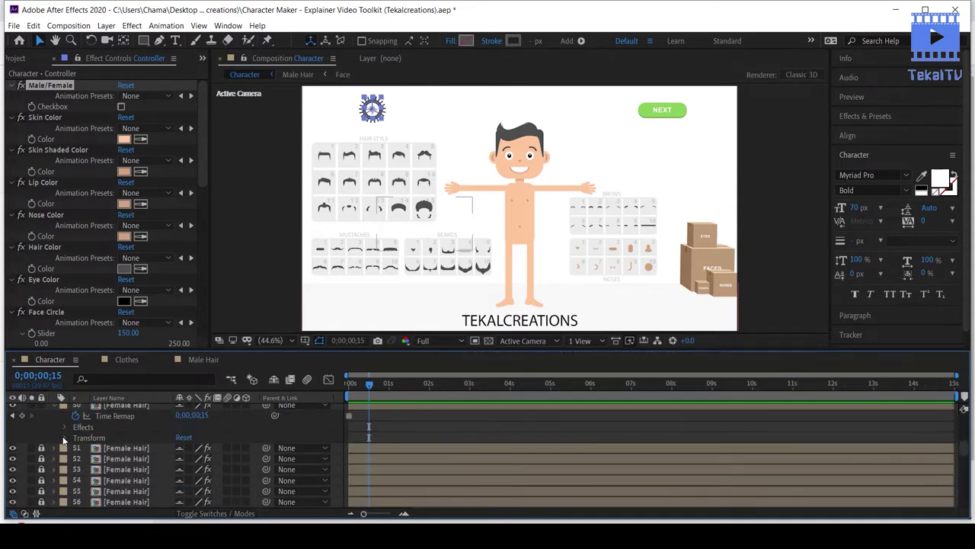
click(65, 437)
click(79, 491)
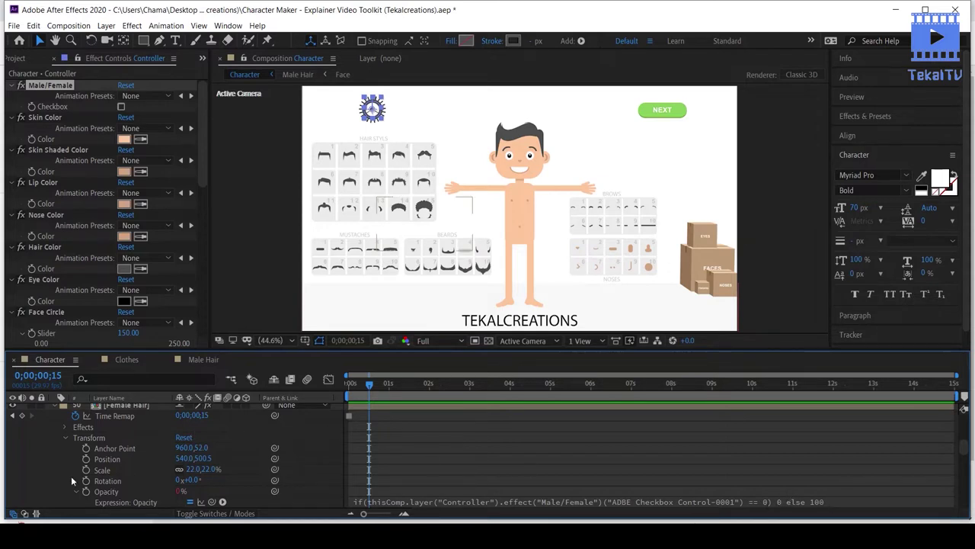
click(66, 438)
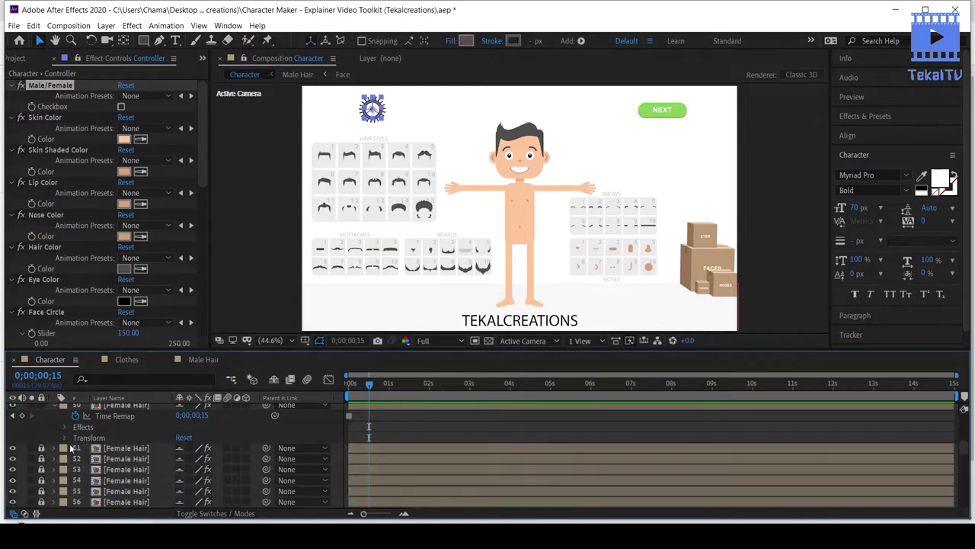
click(53, 468)
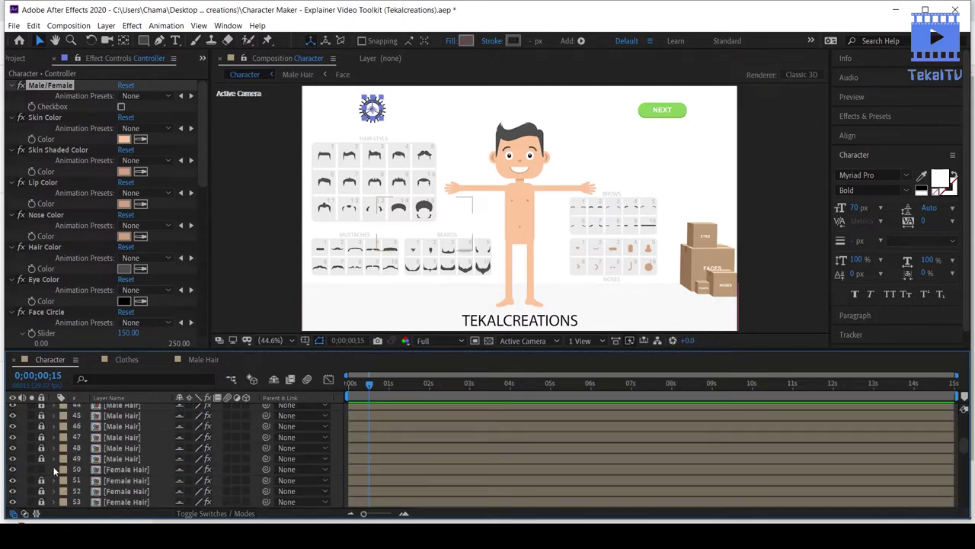
- Unlock the Right Hand, Left Hand, Fat Torso and Default Face layers
scroll(125, 445, down, 1)
scroll(125, 445, down, 1)
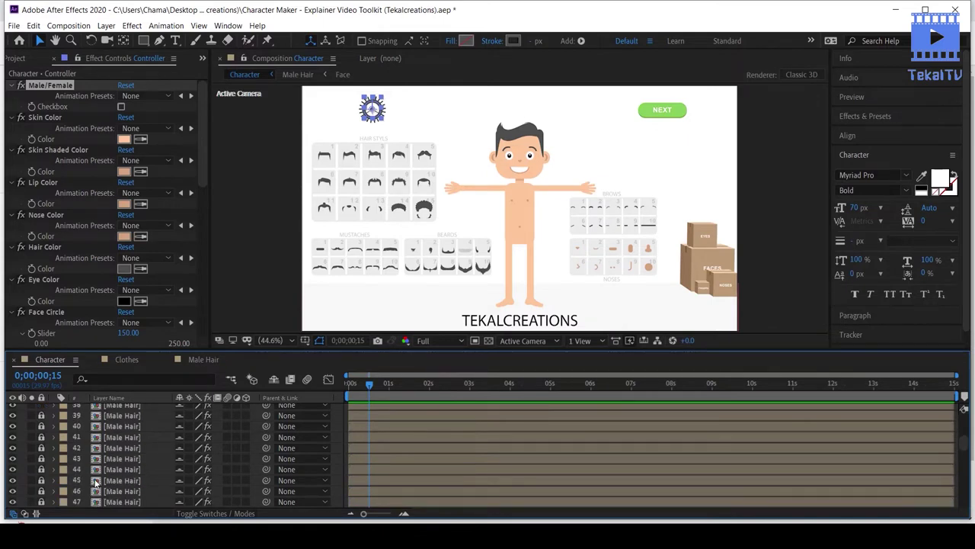
scroll(105, 485, up, 2)
scroll(104, 484, down, 1)
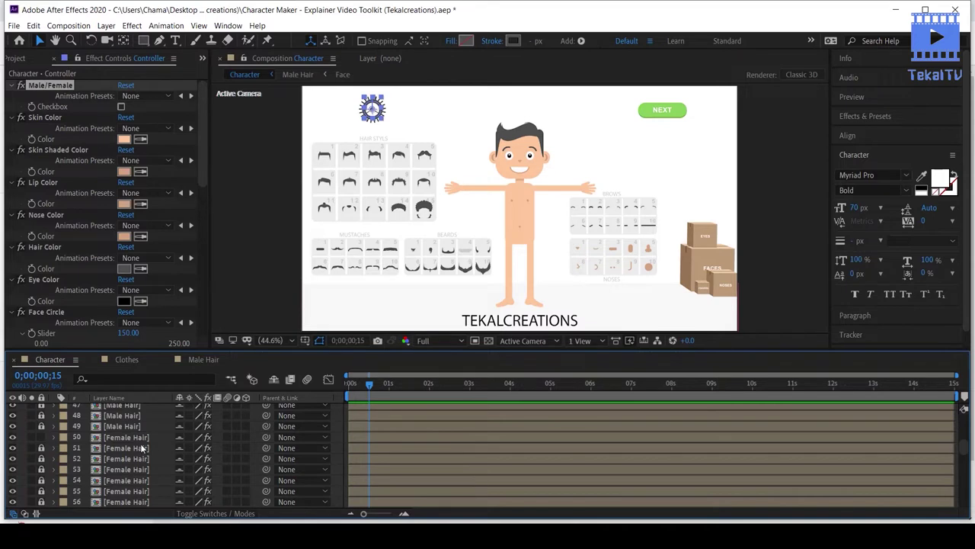
scroll(144, 457, down, 6)
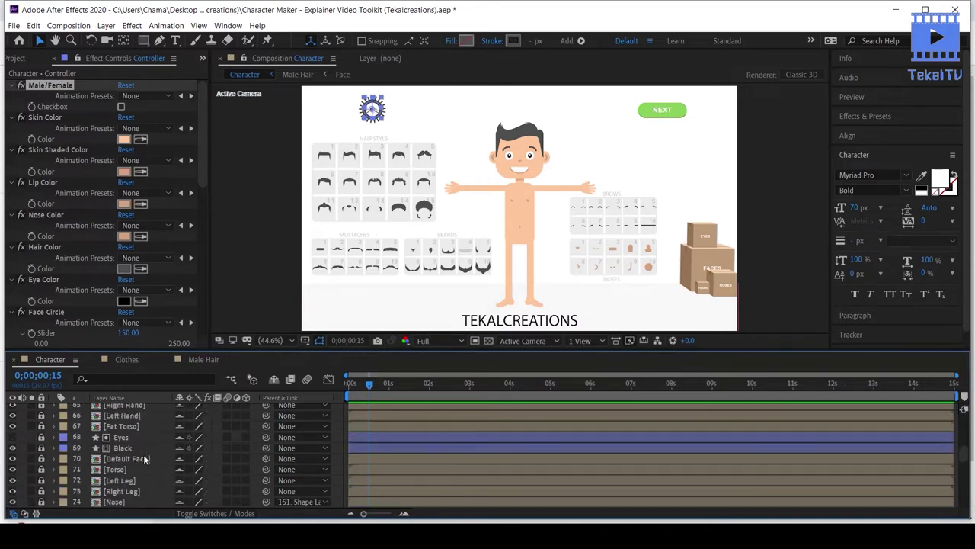
scroll(143, 459, up, 1)
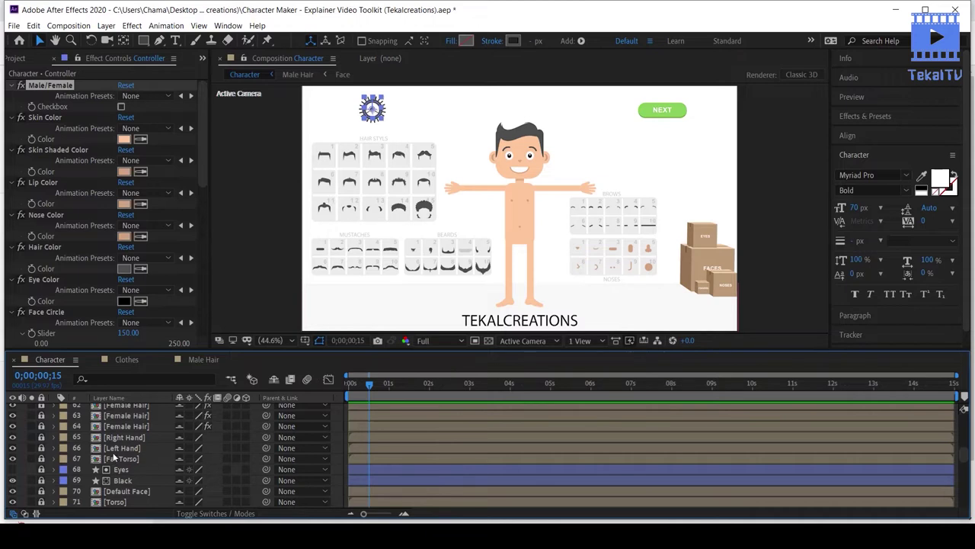
click(94, 441)
drag(94, 442, 108, 438)
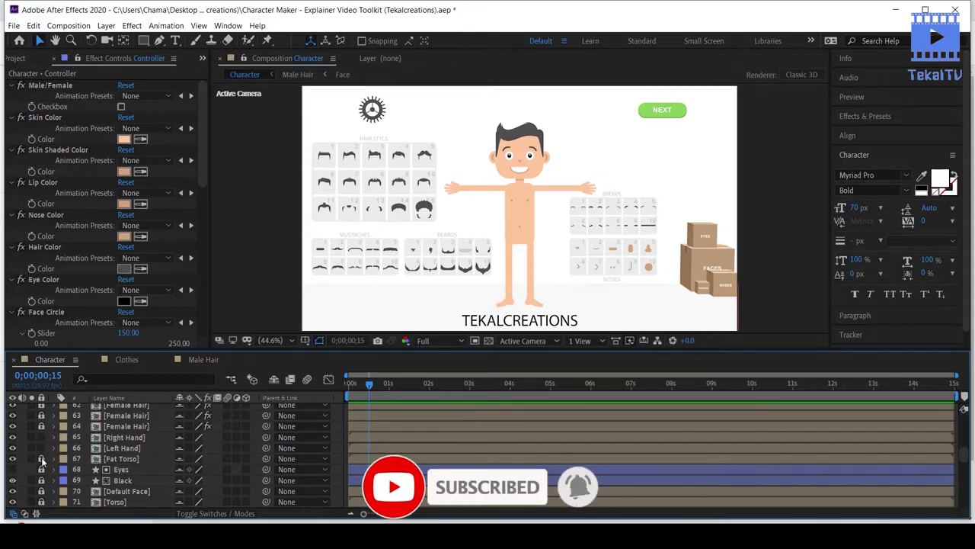
click(112, 456)
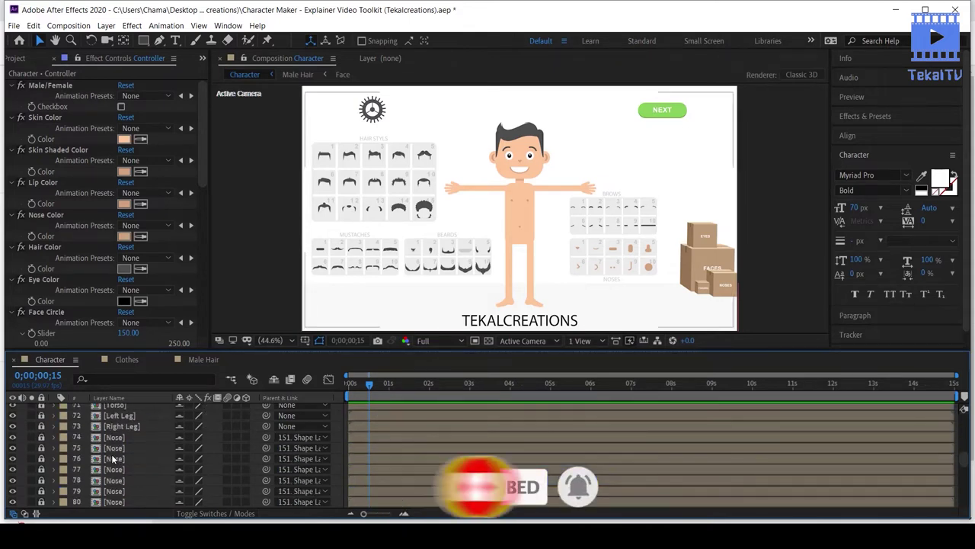
scroll(40, 494, up, 1)
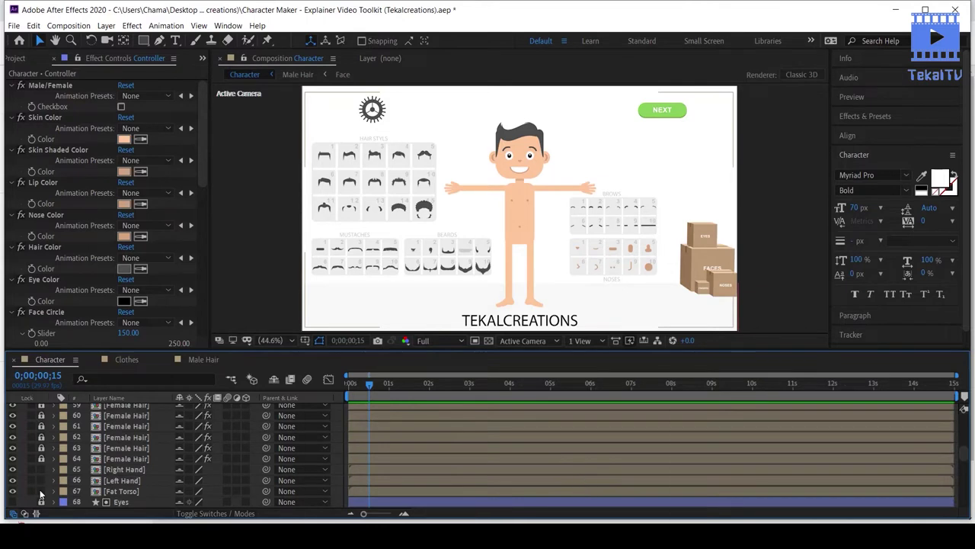
scroll(40, 494, down, 2)
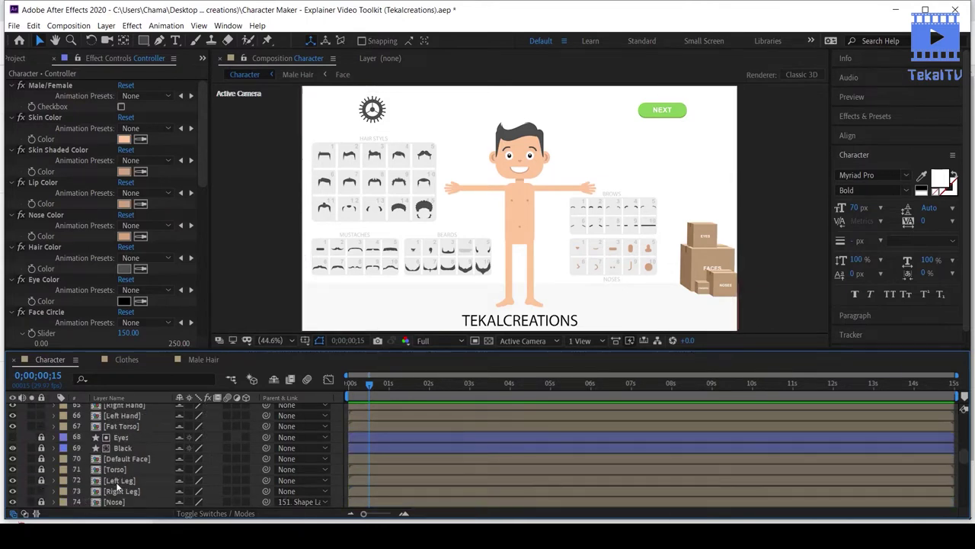
click(41, 458)
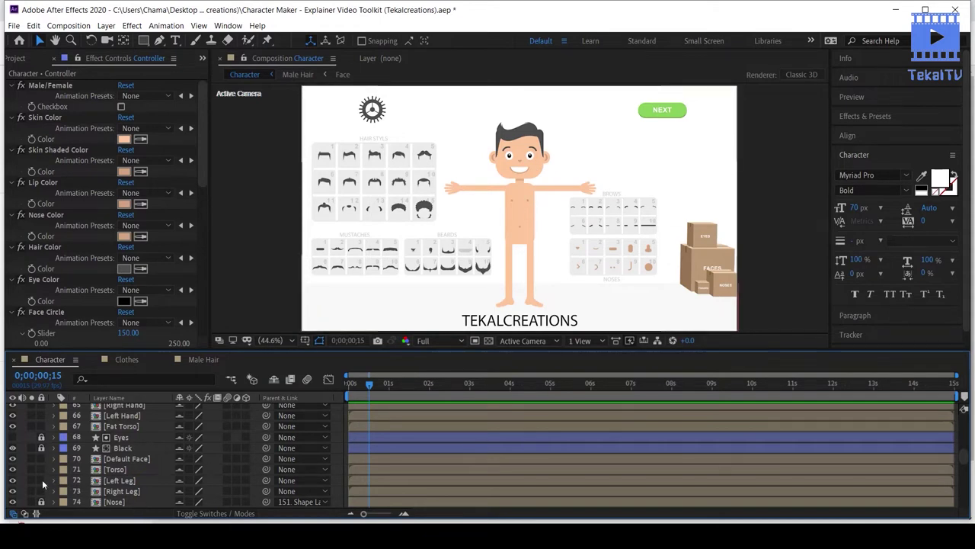
- Open the Default Face precomp and look through its mustache, hair, nose and mouth layers
double_click(110, 457)
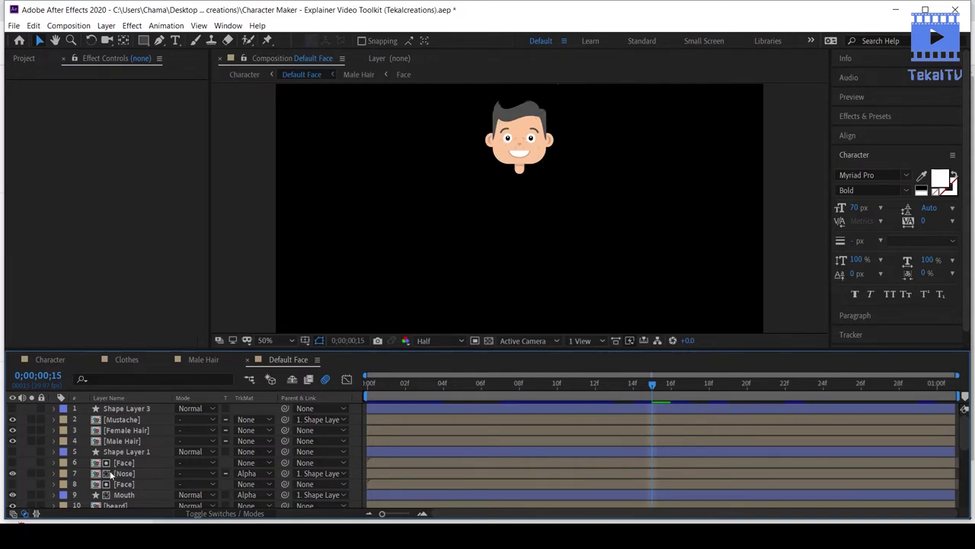
scroll(109, 454, down, 4)
scroll(109, 454, up, 4)
scroll(109, 454, down, 4)
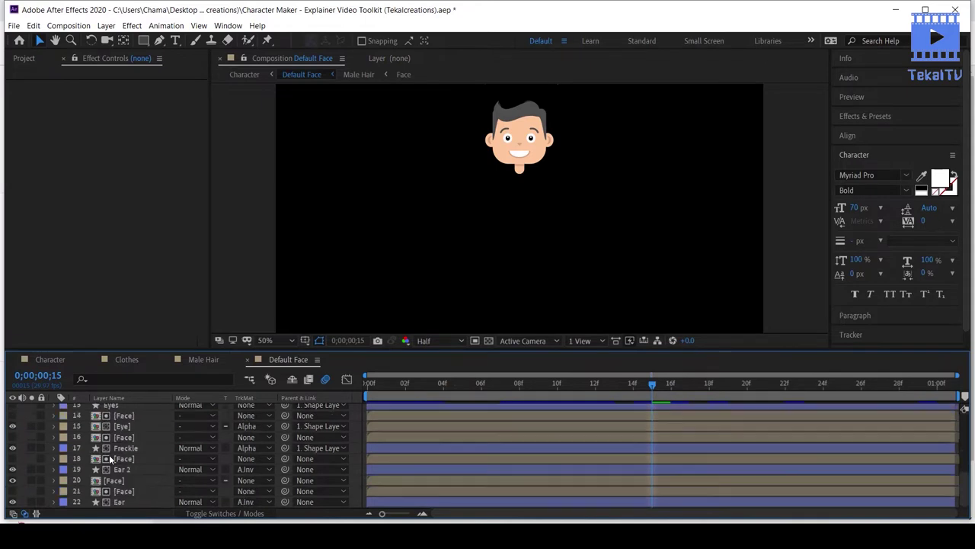
scroll(109, 454, up, 4)
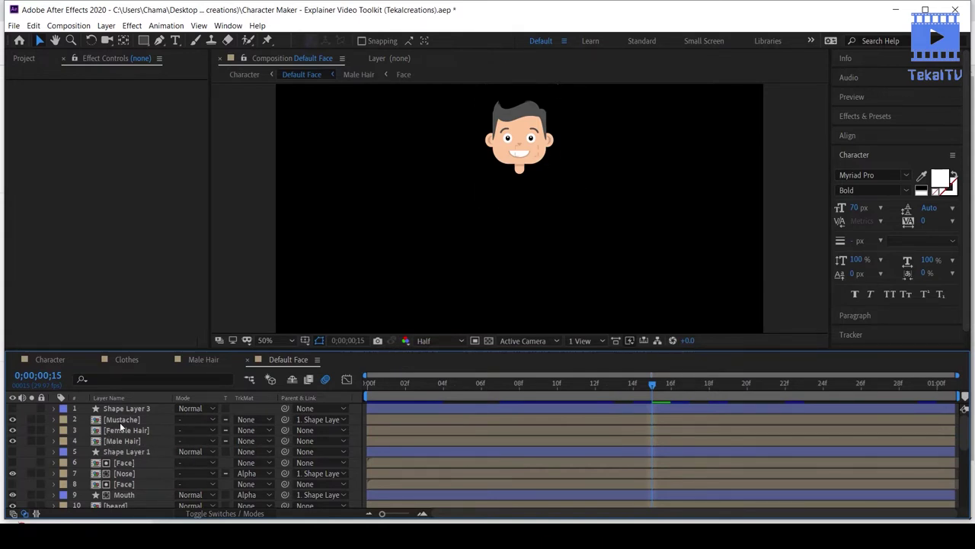
click(24, 60)
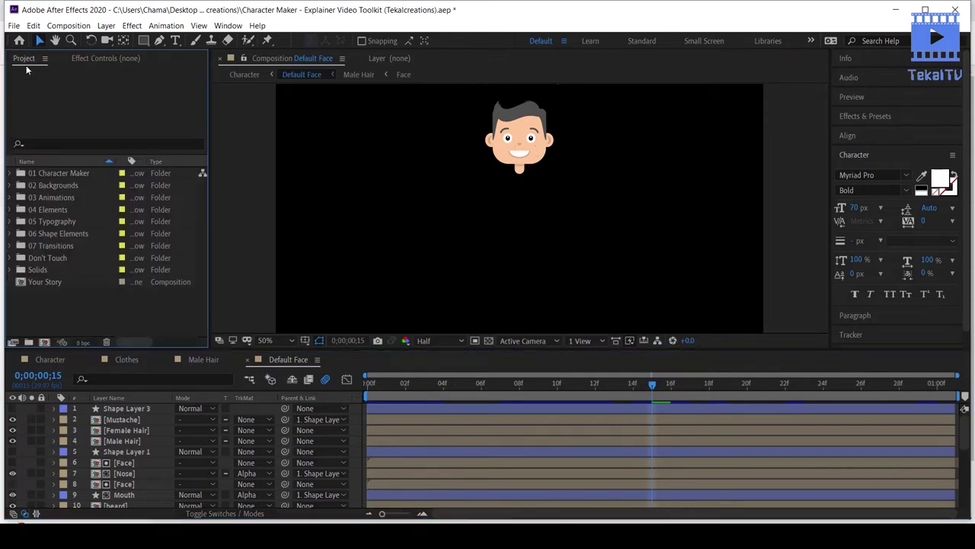
click(91, 67)
- In the Character comp, lower the Controller's Hair Style slider from 2.00 to 1.00
click(62, 355)
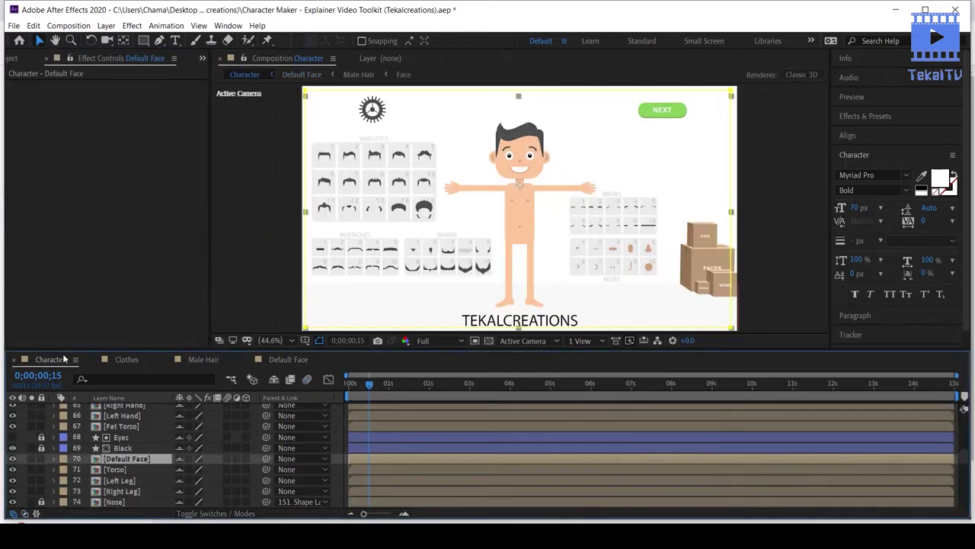
scroll(143, 439, up, 3)
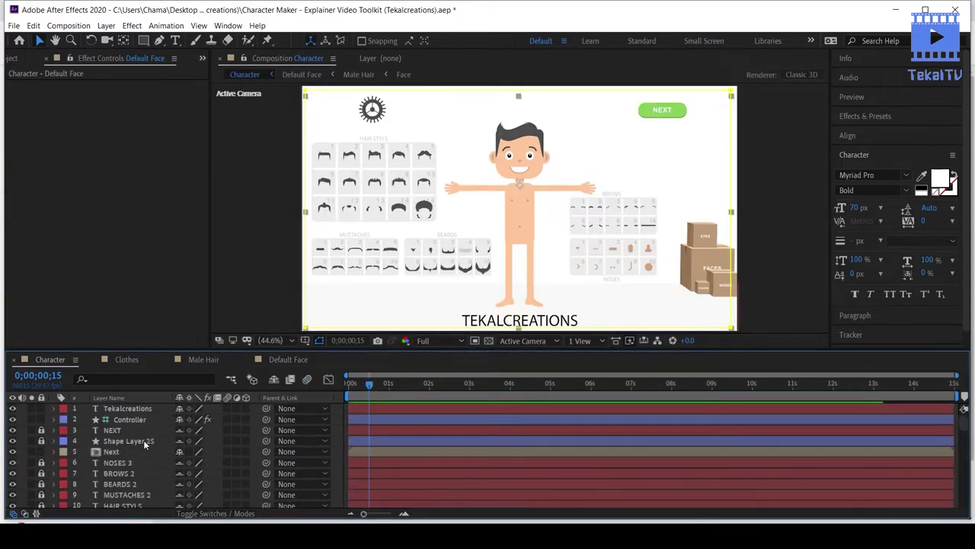
click(120, 418)
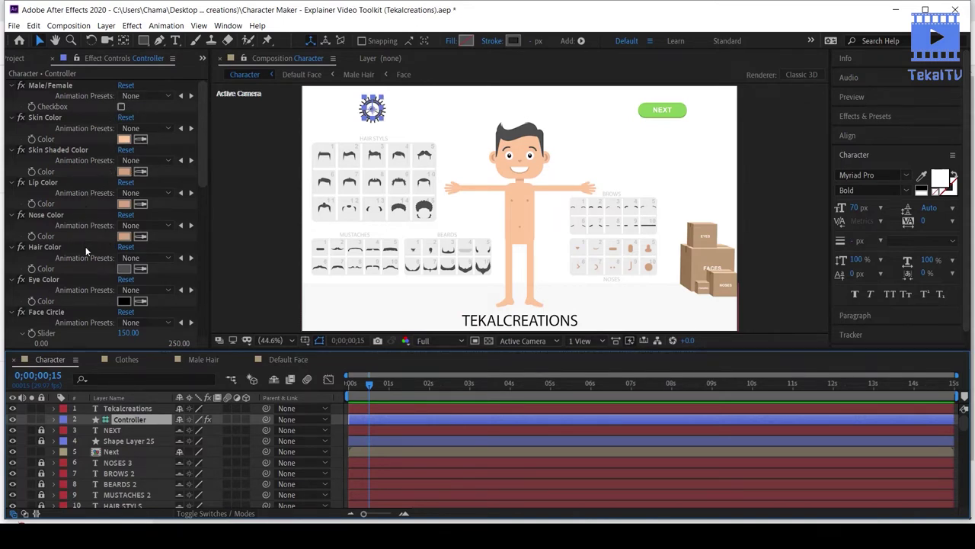
scroll(86, 246, down, 3)
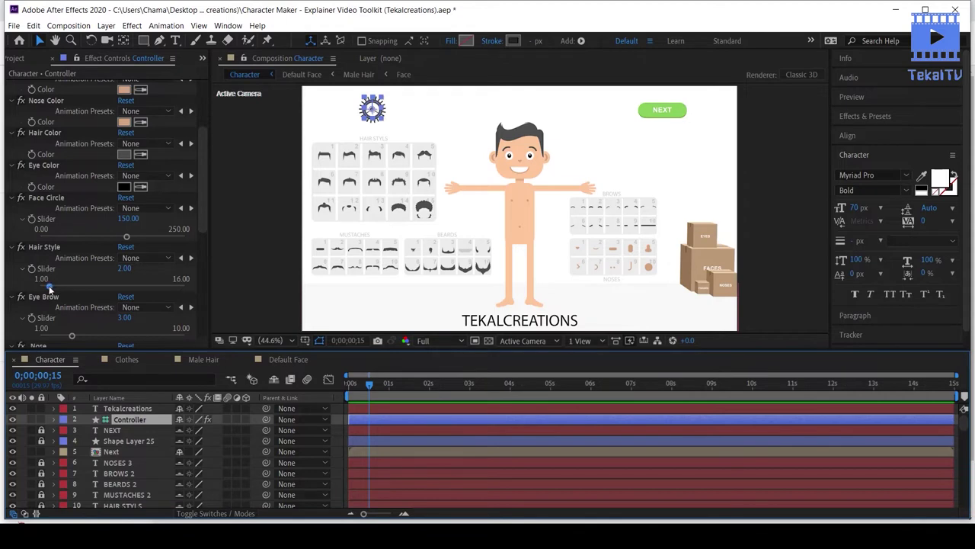
drag(47, 283, 28, 283)
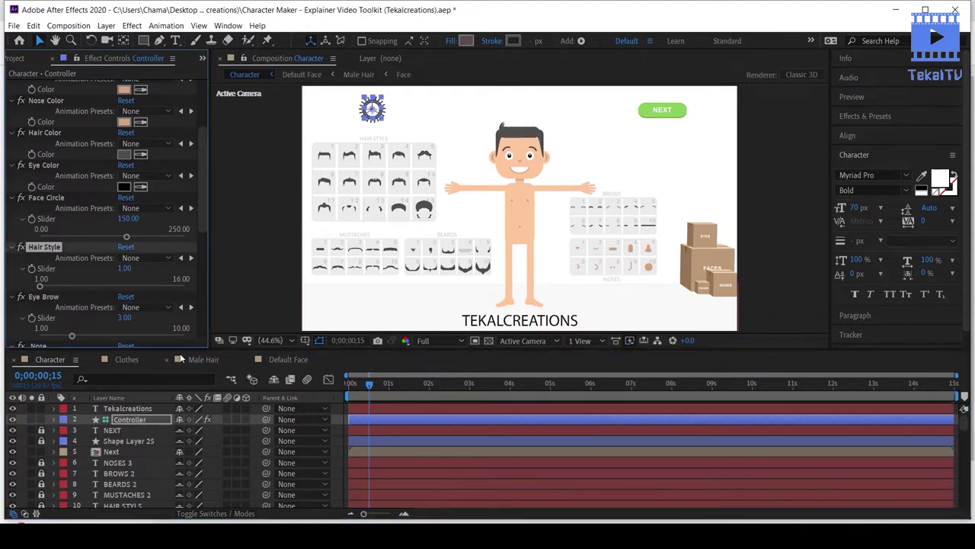
- In Default Face, expand the Male Hair layer to read its Time Remap expression
click(280, 358)
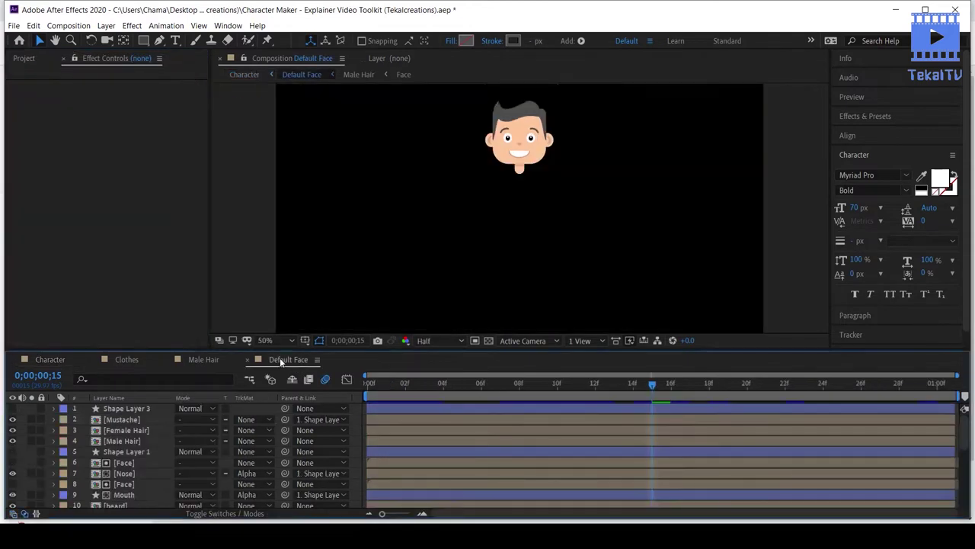
click(131, 441)
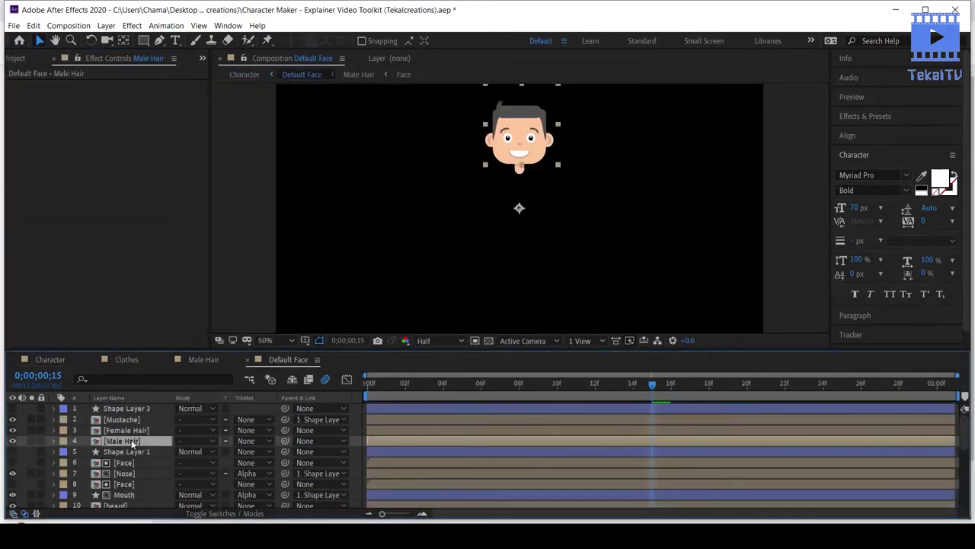
click(54, 441)
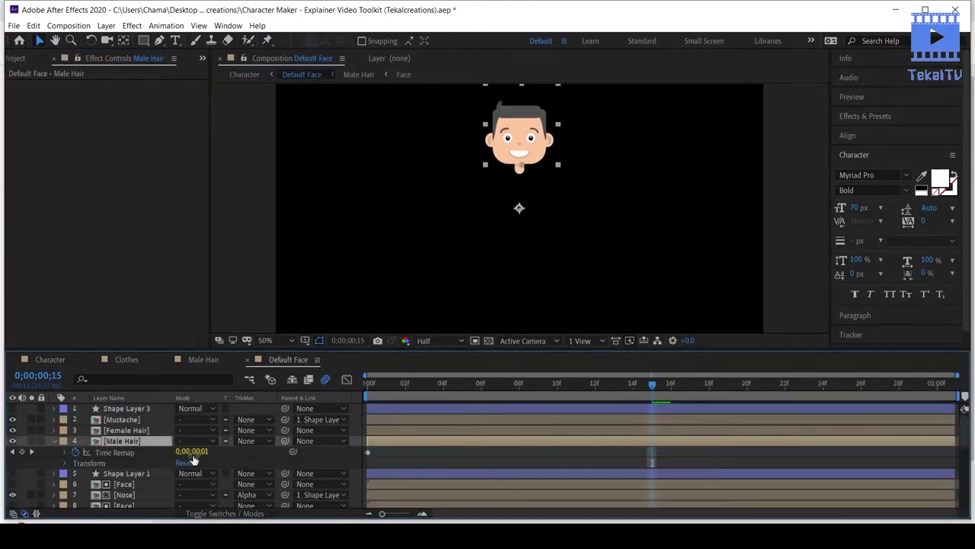
click(65, 452)
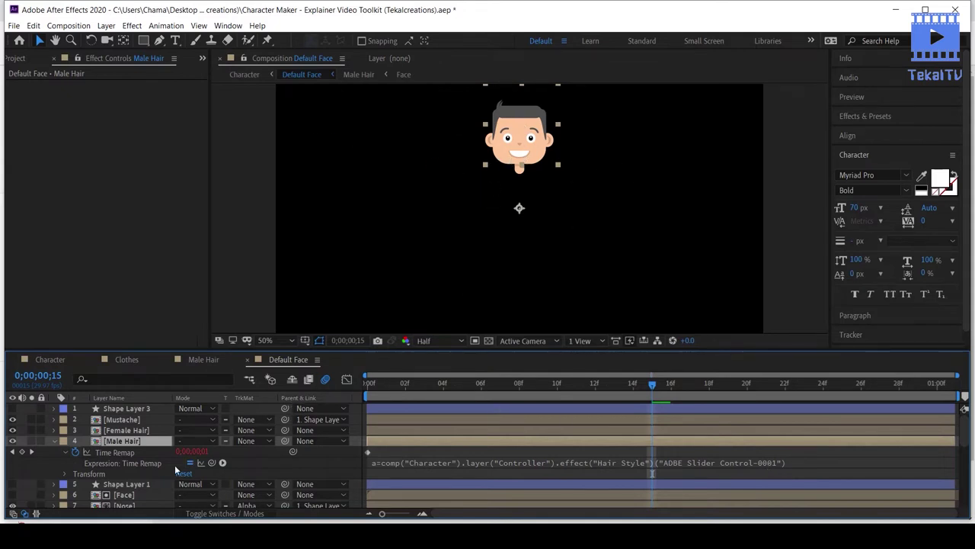
- Read Male Hair's Transform > Opacity expression, then return to the Character comp
click(55, 441)
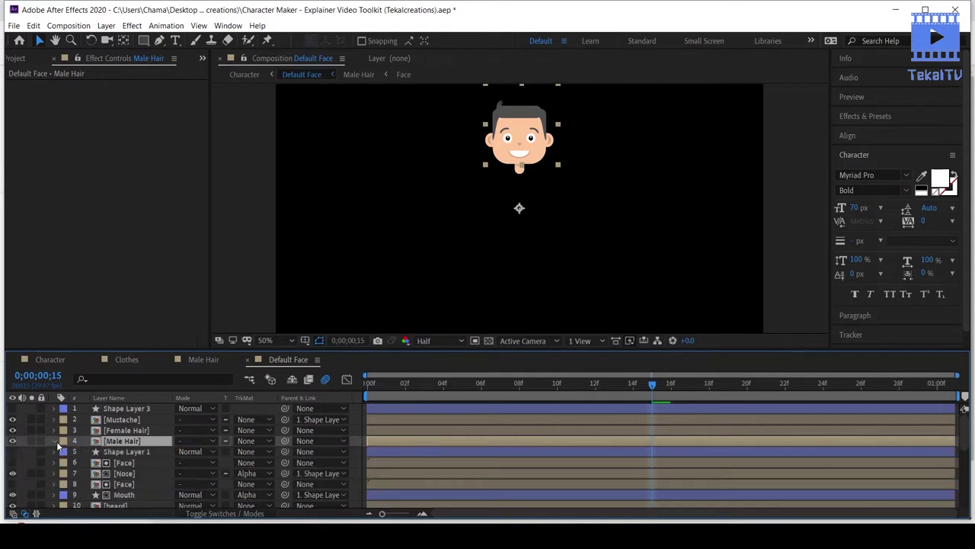
click(55, 441)
click(67, 472)
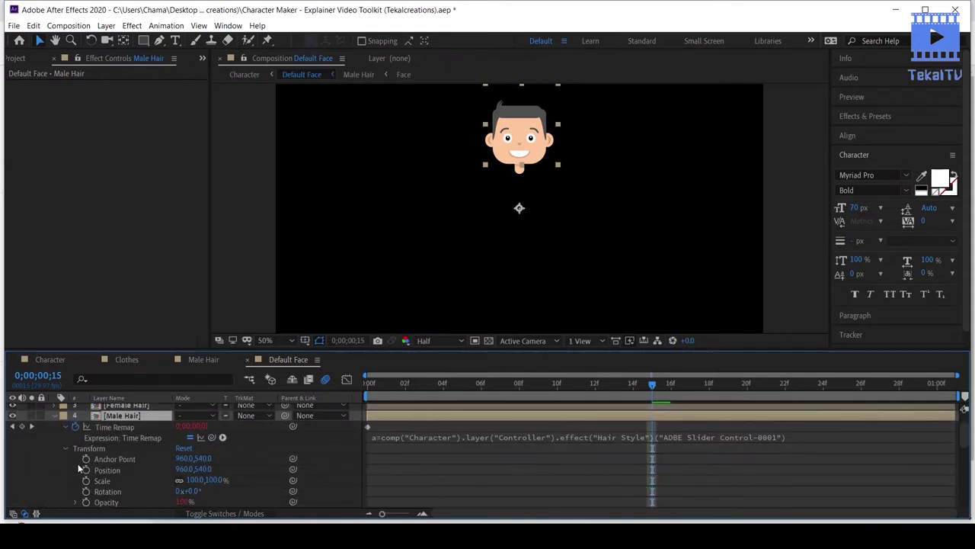
click(74, 502)
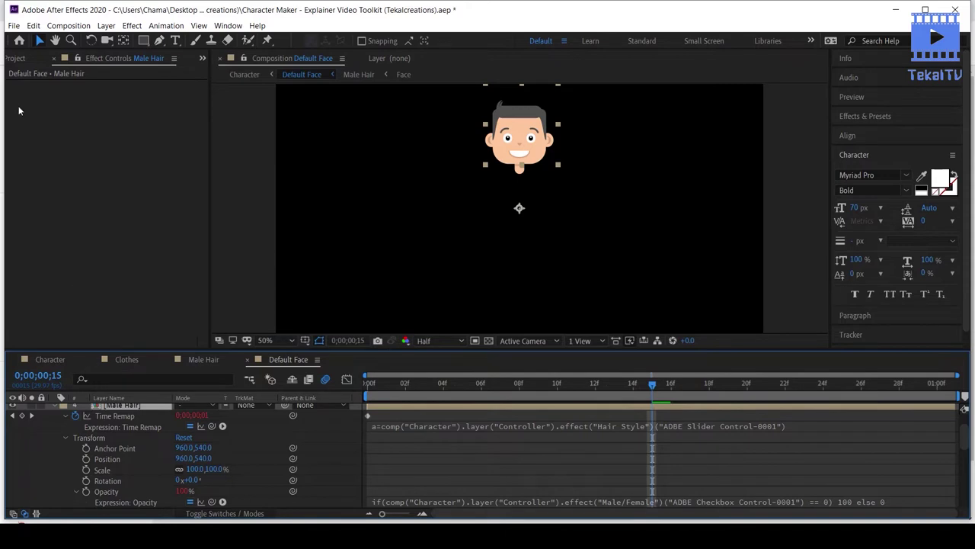
click(50, 359)
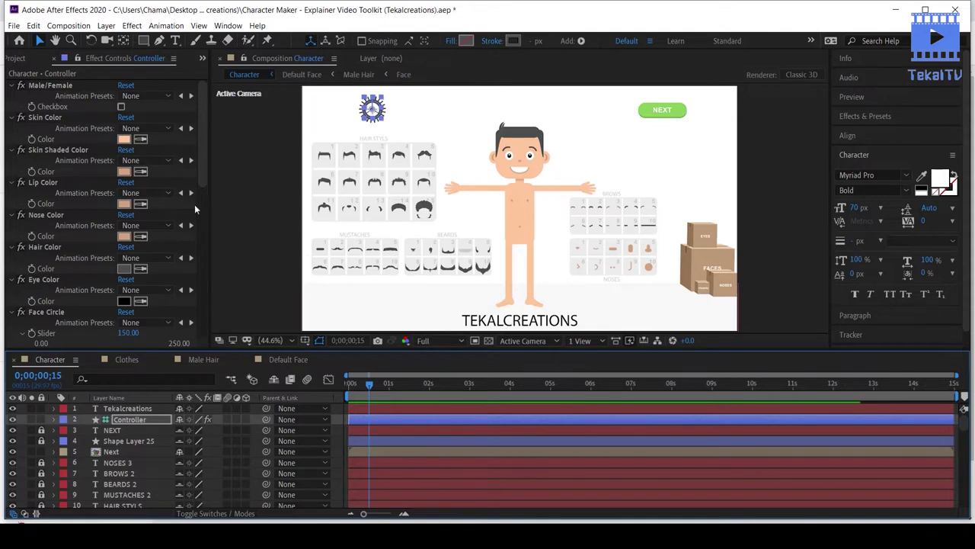
- Enable the Fat Body checkbox in the Controller's Effect Controls
scroll(38, 246, down, 5)
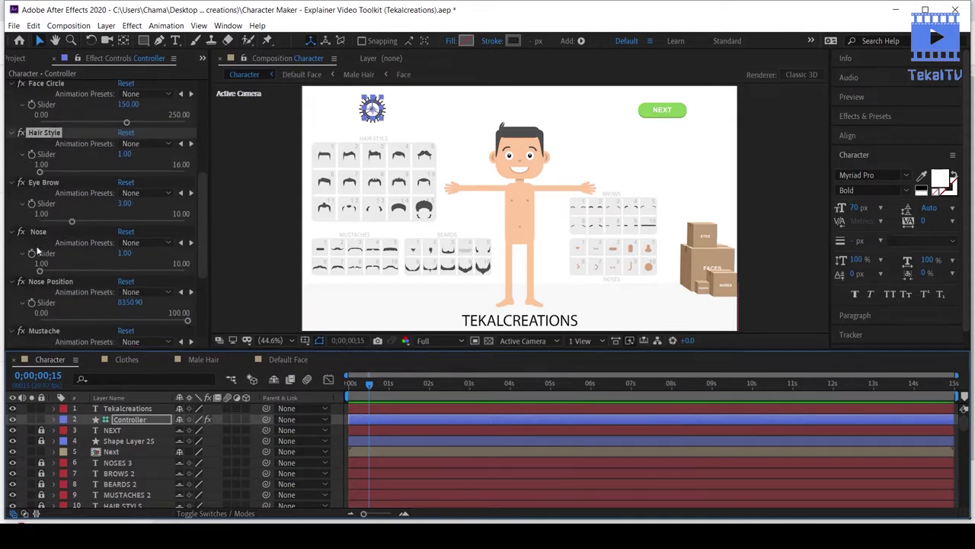
scroll(37, 247, down, 3)
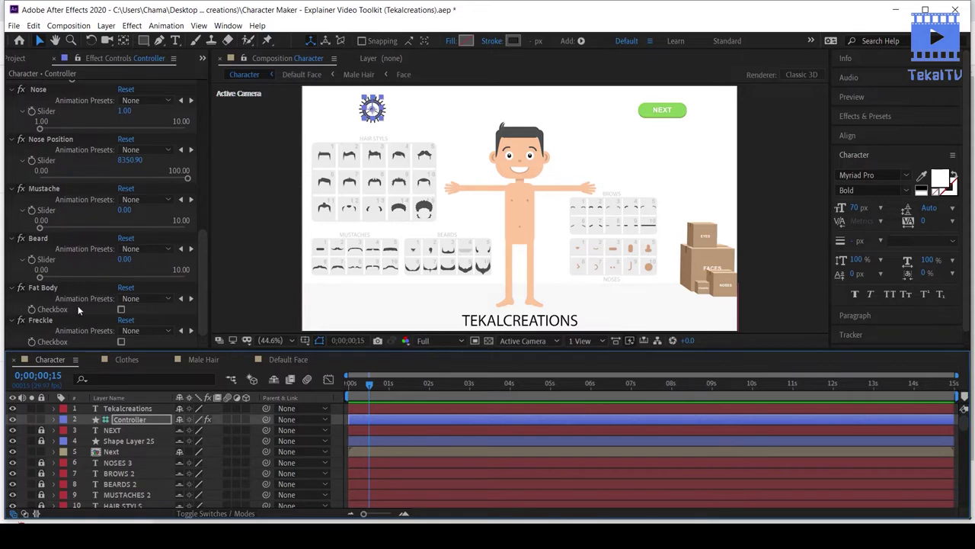
click(120, 309)
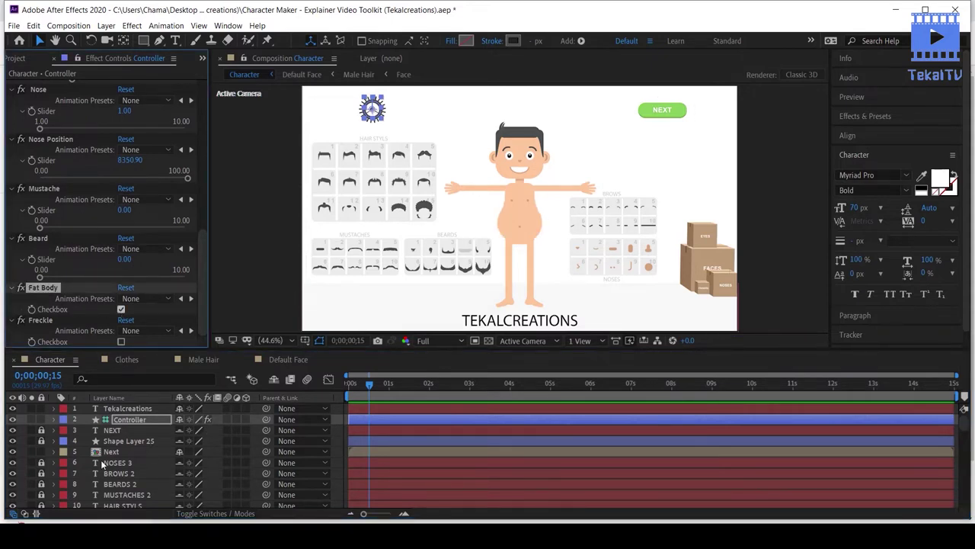
- Inspect the Fat Torso layer's Opacity expression under Transform
scroll(101, 461, down, 6)
scroll(101, 461, down, 6)
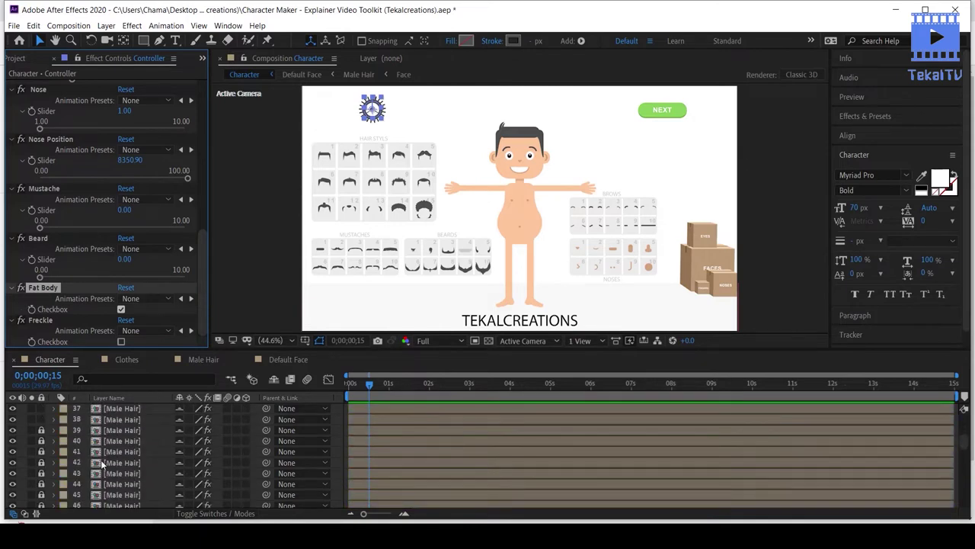
scroll(101, 460, down, 2)
scroll(100, 459, down, 2)
scroll(101, 459, down, 2)
scroll(101, 460, down, 1)
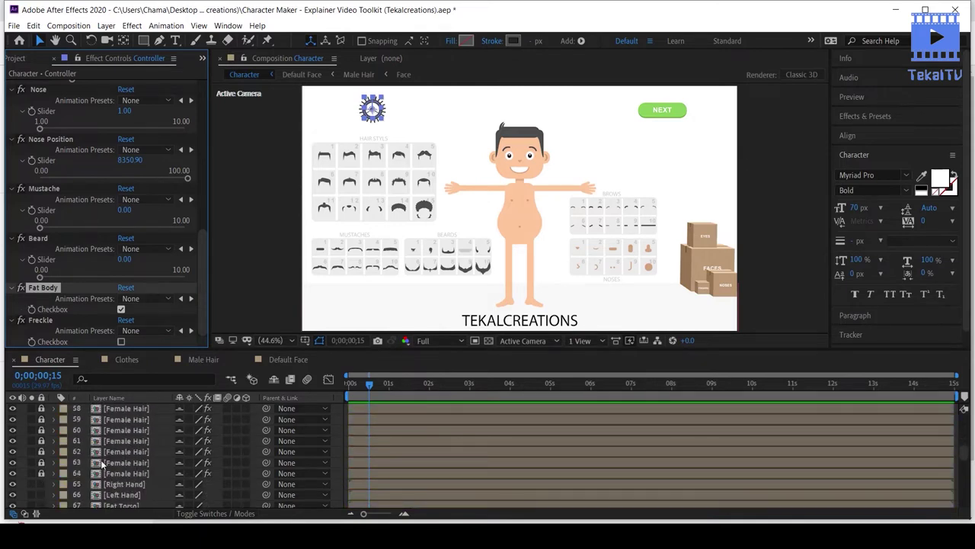
scroll(101, 459, down, 1)
scroll(101, 459, down, 1)
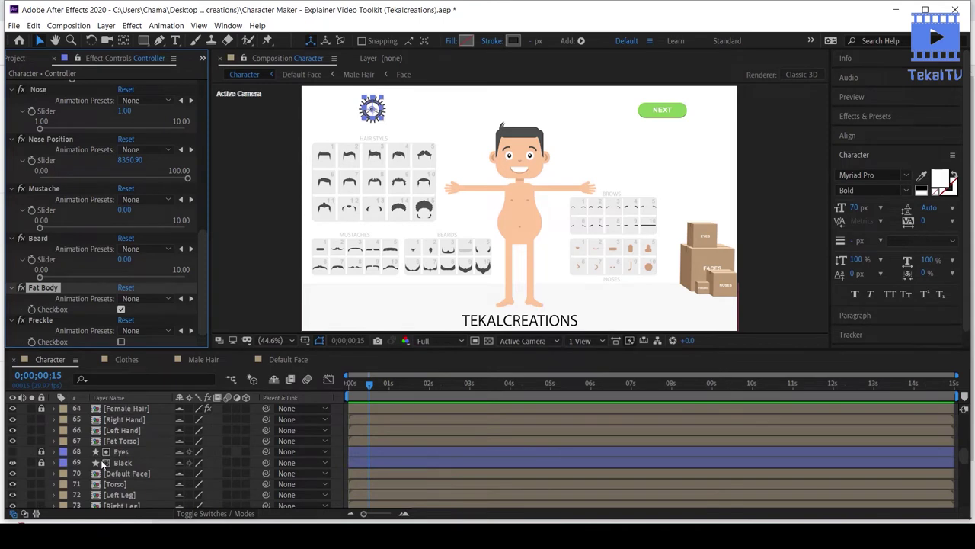
click(114, 440)
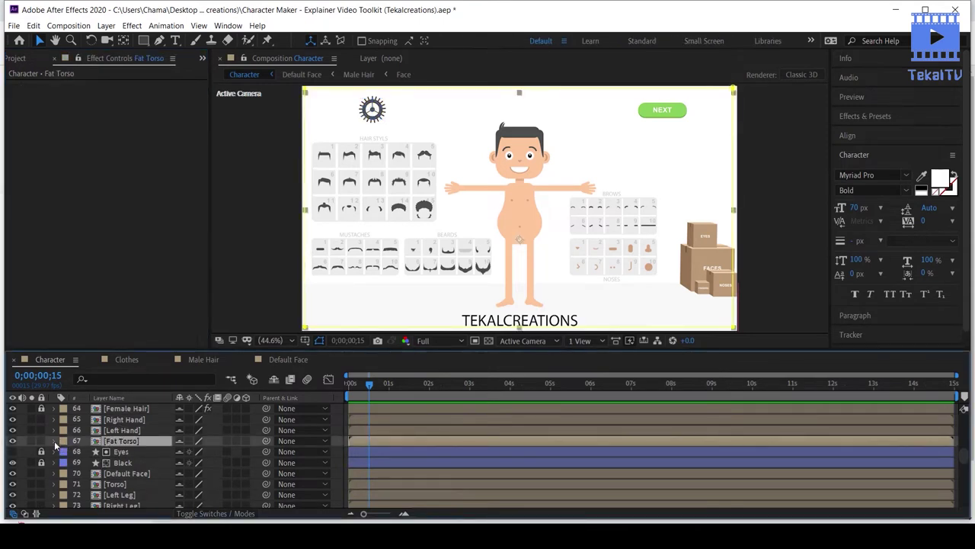
click(54, 440)
click(67, 463)
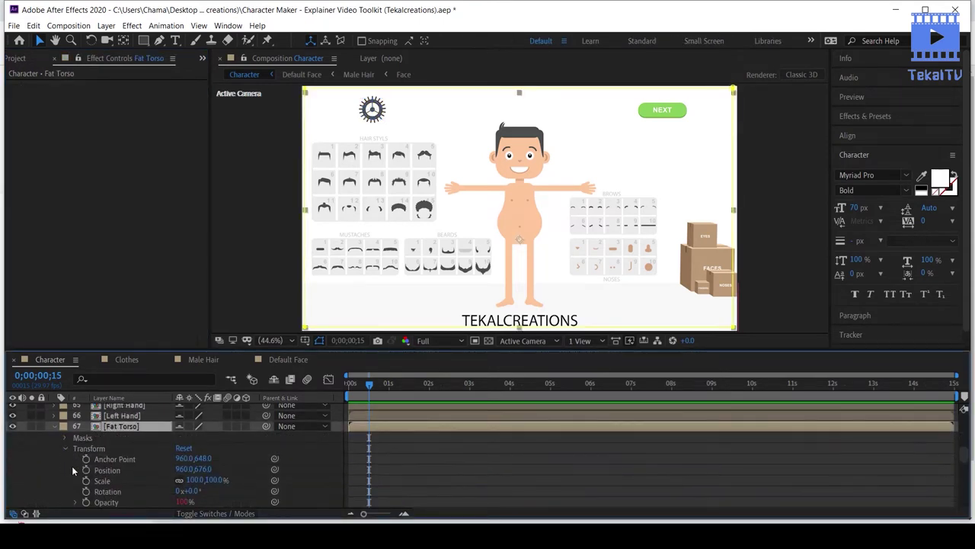
click(74, 501)
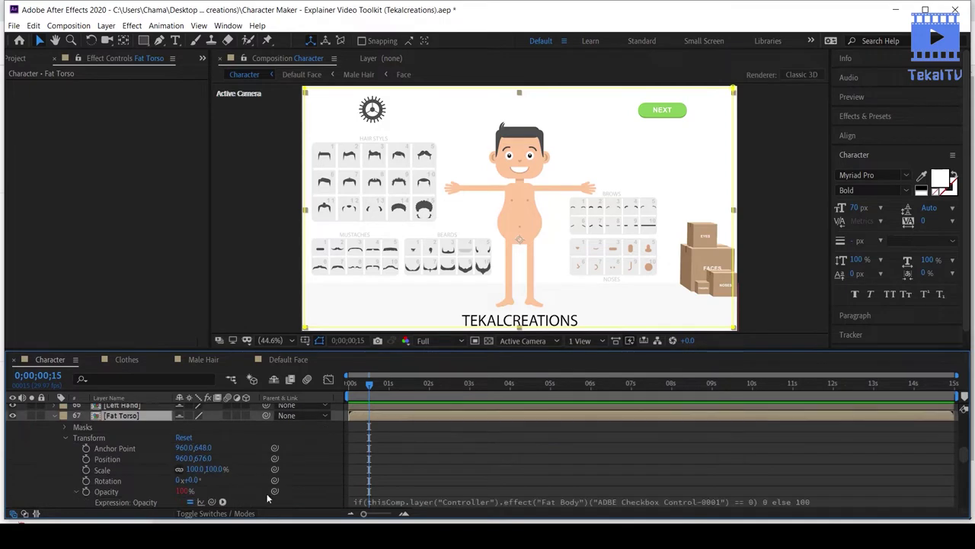
click(55, 417)
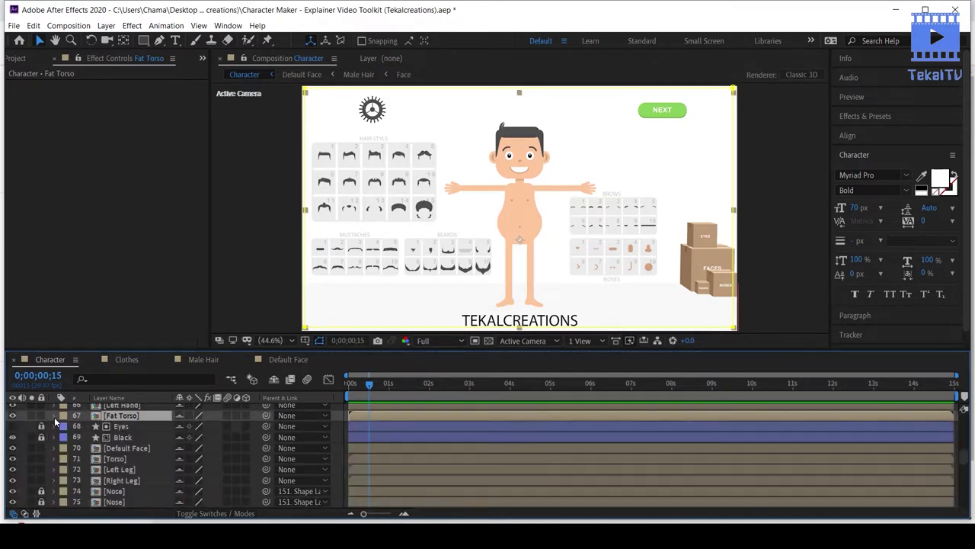
- Inspect the Torso layer's opposite Opacity expression, then collapse it
click(52, 458)
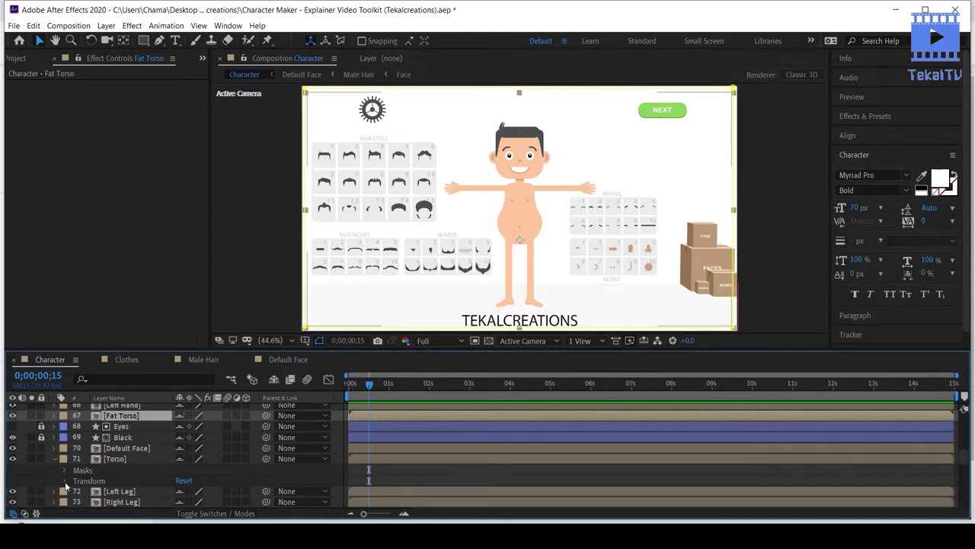
click(65, 480)
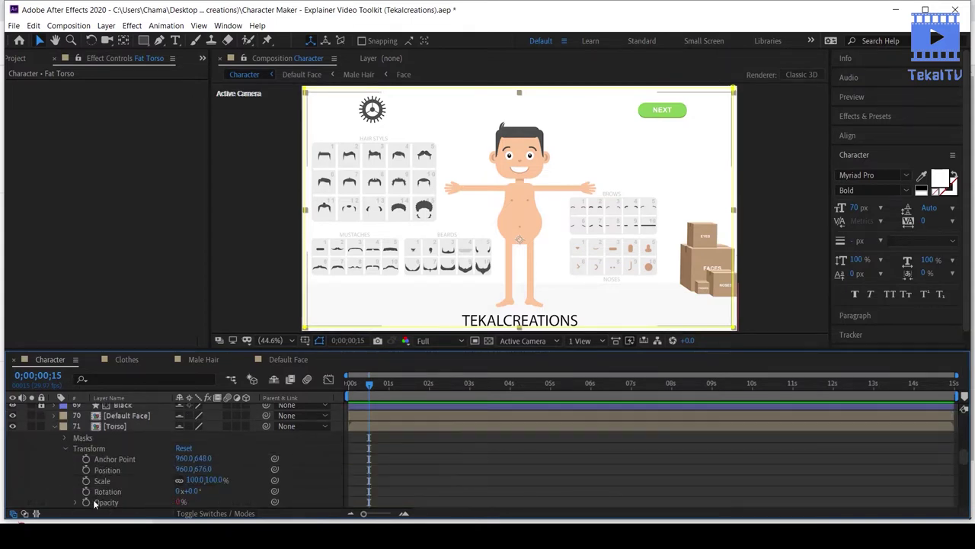
click(78, 499)
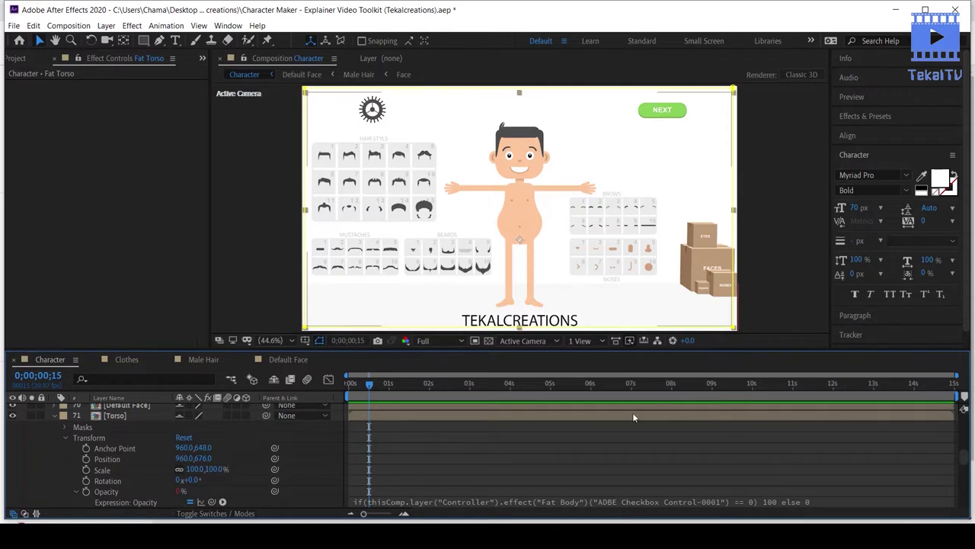
click(53, 415)
scroll(91, 442, up, 2)
scroll(92, 442, up, 3)
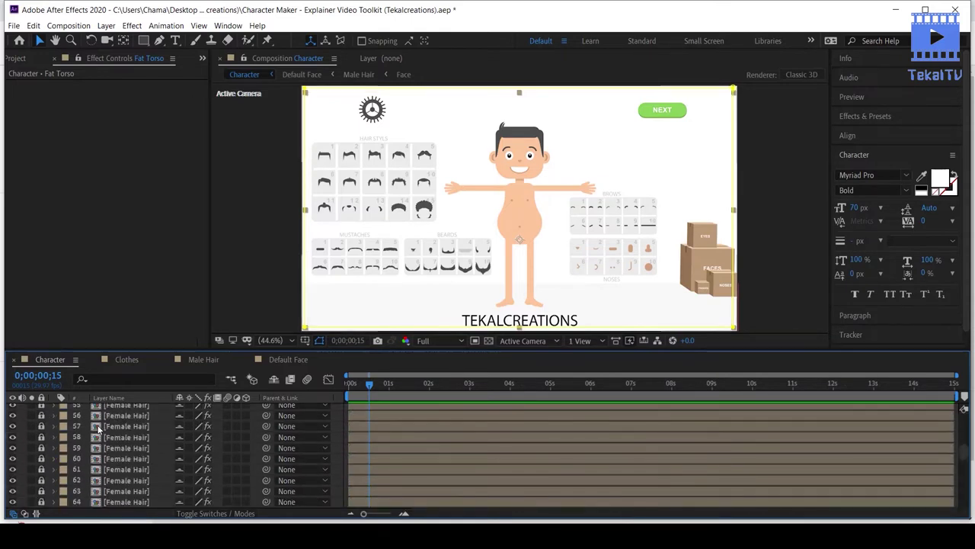
- Switch to the Clothes composition and reveal its hidden shy layers
click(127, 361)
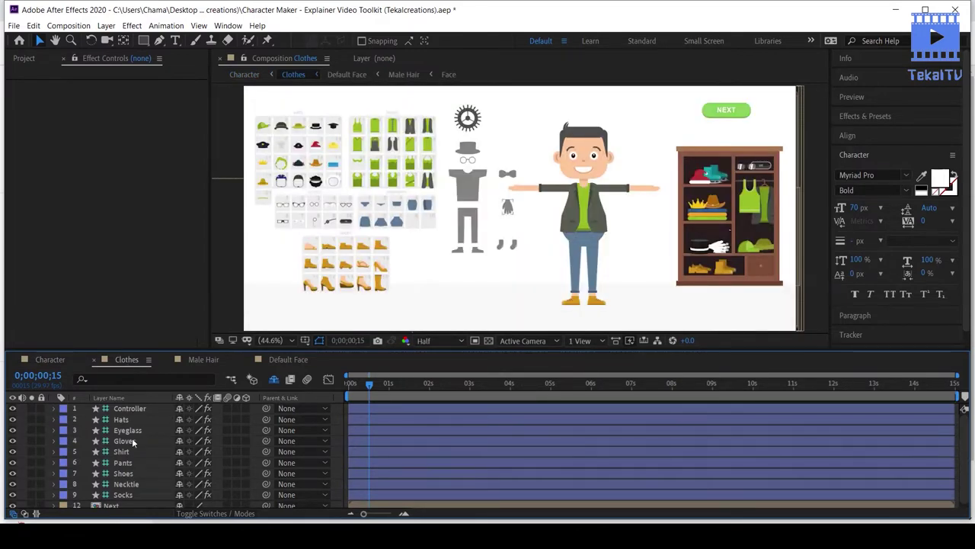
scroll(141, 463, down, 1)
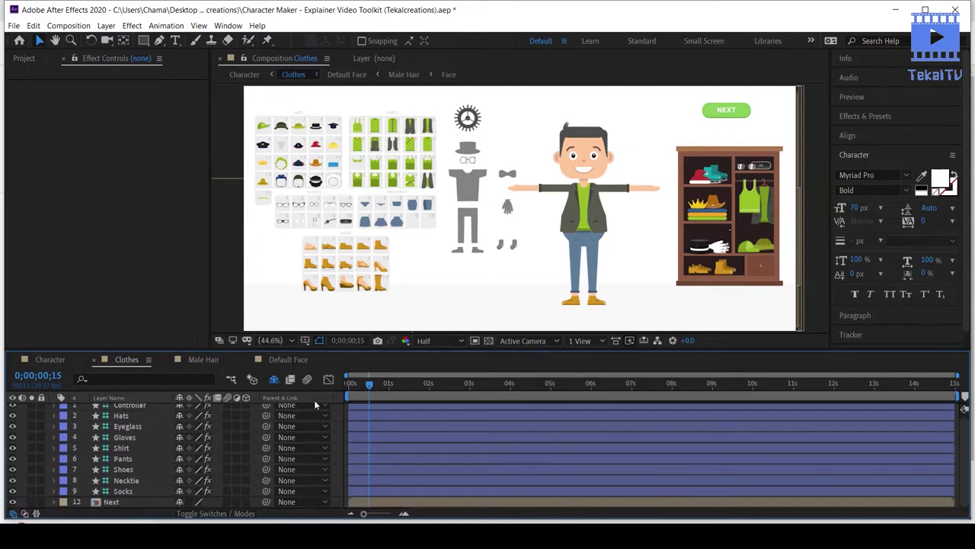
click(272, 380)
scroll(125, 487, down, 4)
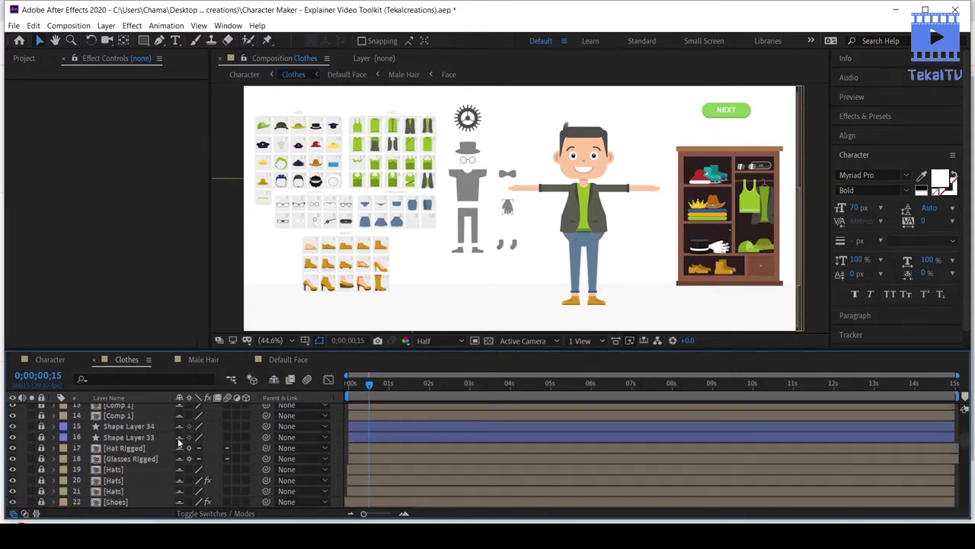
scroll(125, 496, down, 4)
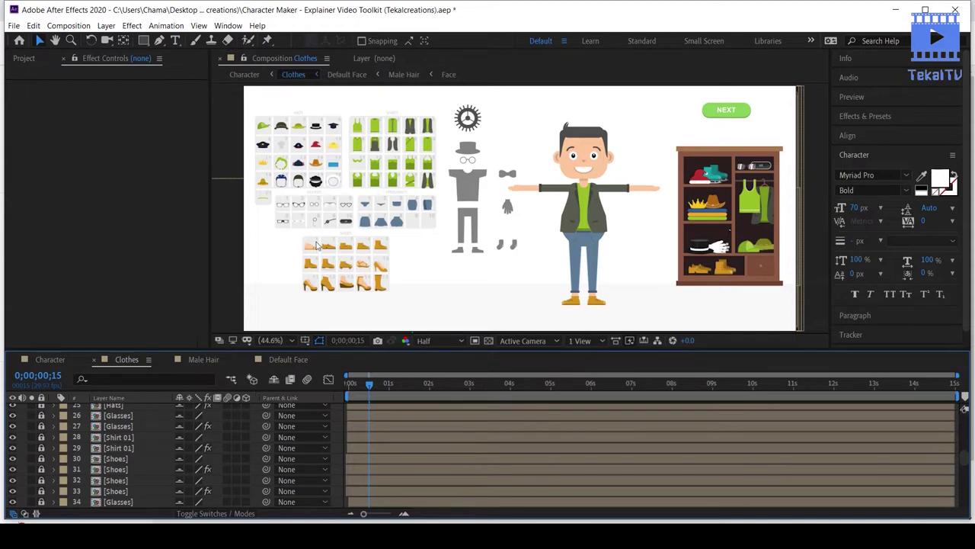
scroll(127, 450, up, 3)
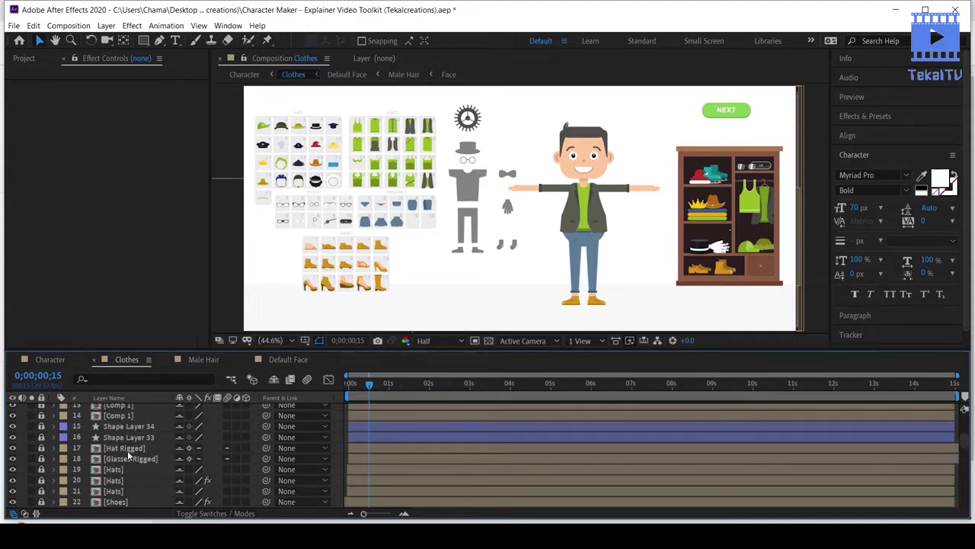
scroll(127, 451, up, 2)
scroll(127, 450, up, 2)
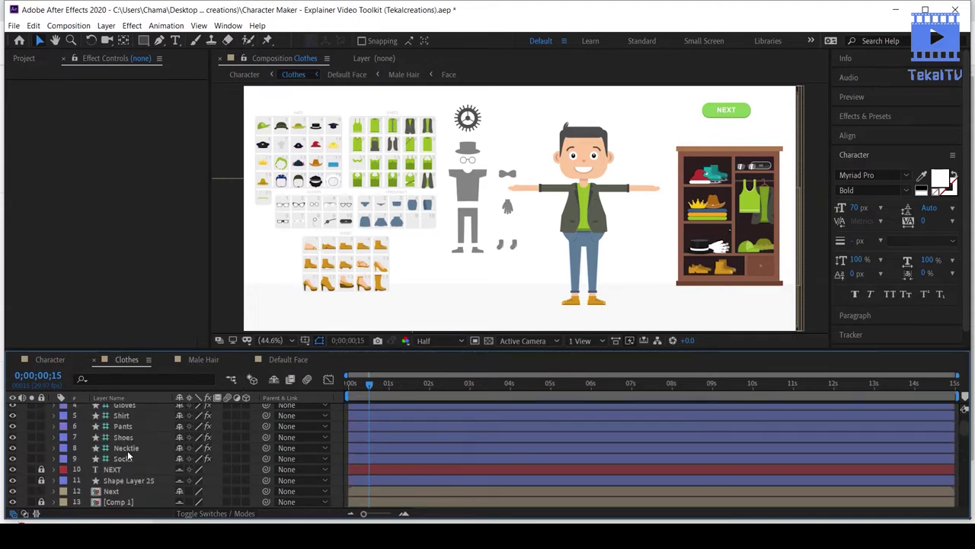
scroll(127, 451, up, 1)
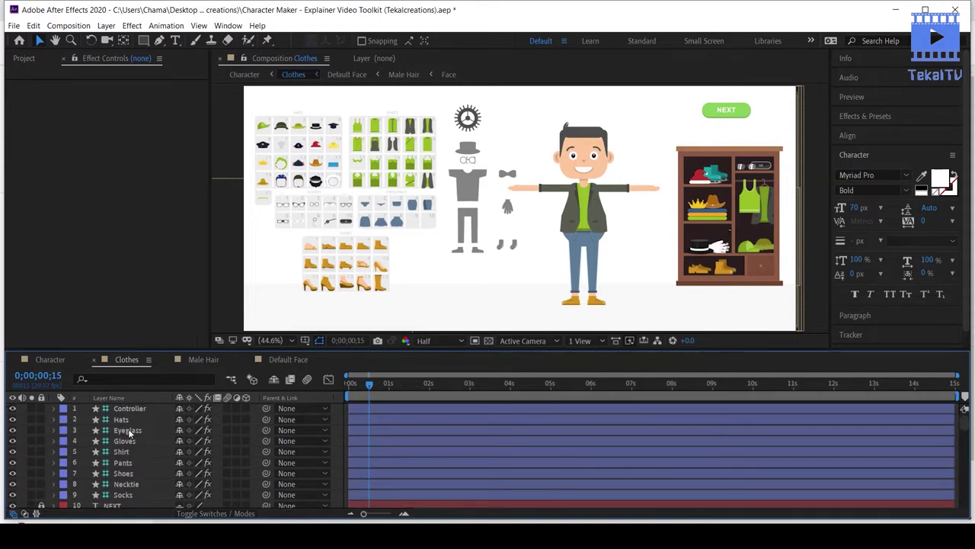
- Inspect the Hats, Gloves and Eyeglass layers' effect settings
click(128, 419)
click(127, 440)
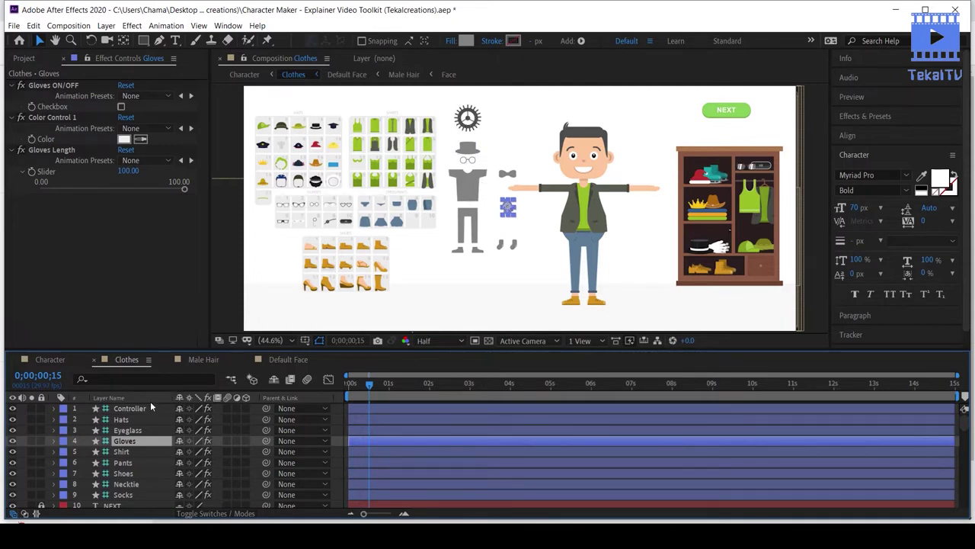
click(131, 408)
click(125, 420)
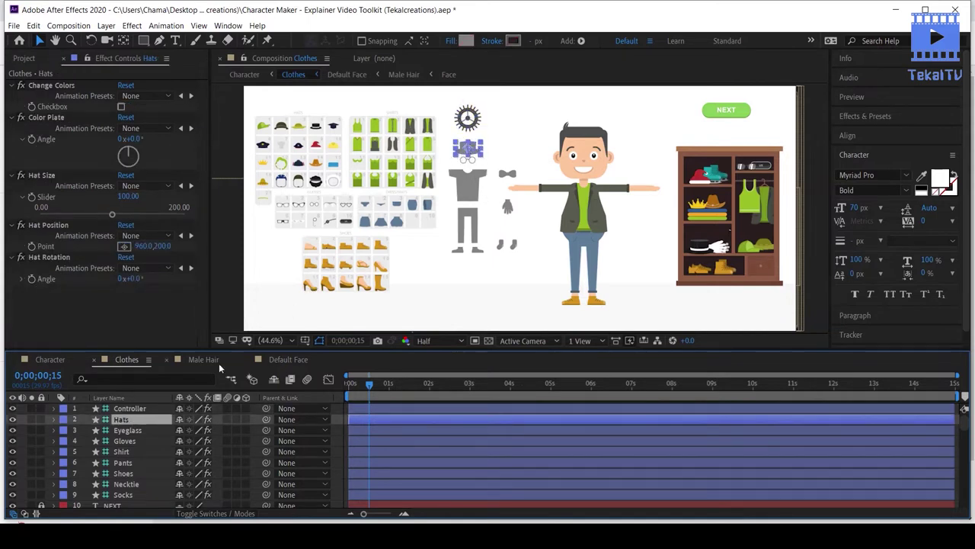
click(144, 430)
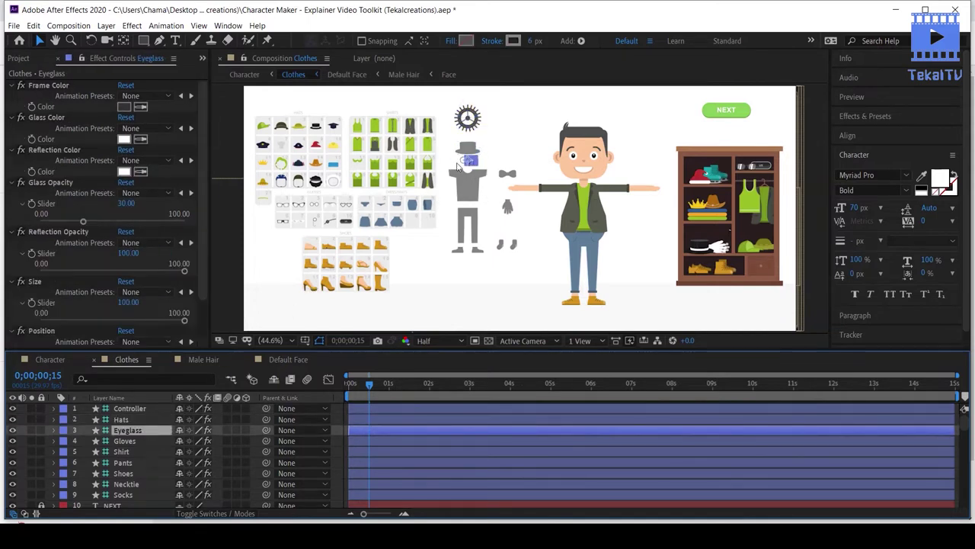
click(123, 441)
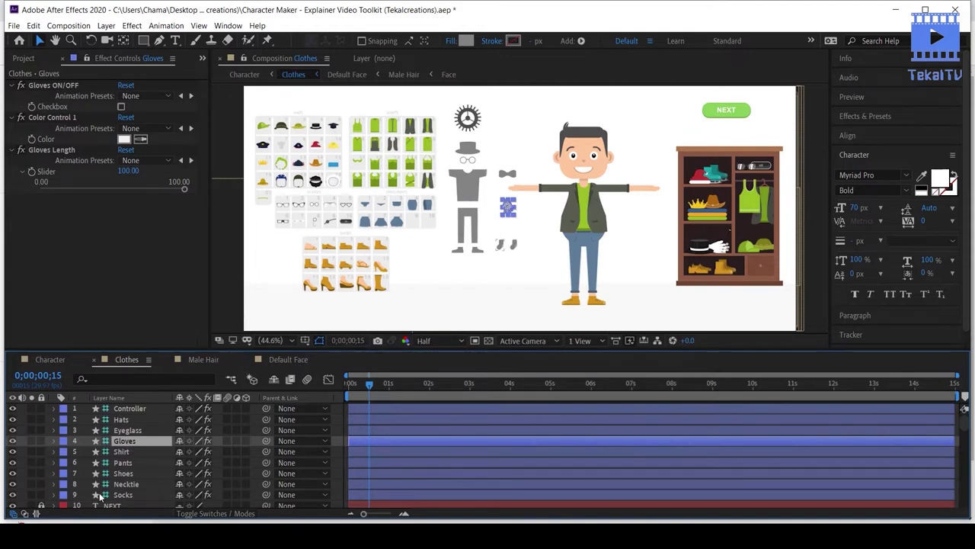
- Unlock layer 37, Right Hand Rigged, in the Clothes timeline
scroll(142, 449, down, 2)
scroll(143, 450, down, 2)
scroll(143, 450, down, 2)
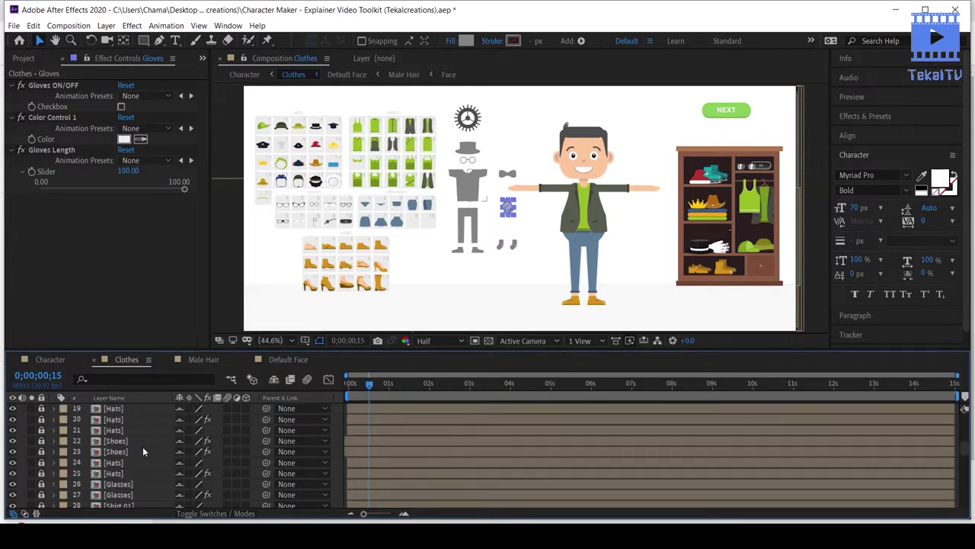
scroll(142, 452, down, 2)
scroll(143, 452, down, 2)
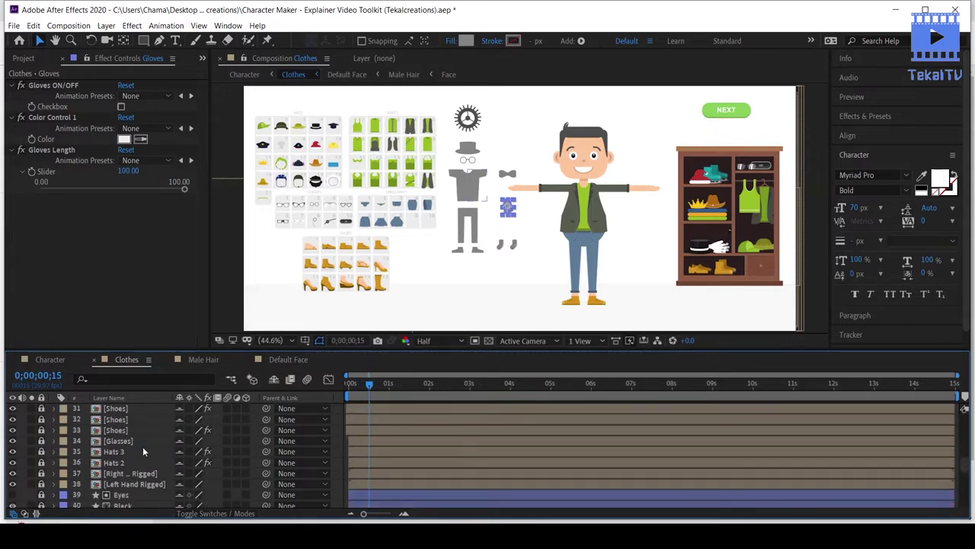
scroll(142, 452, down, 2)
scroll(143, 451, down, 1)
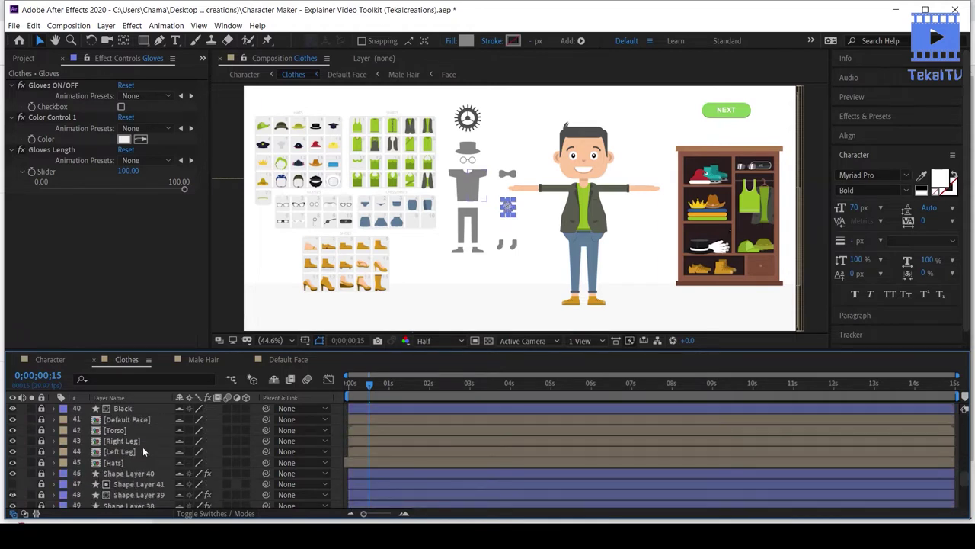
click(120, 420)
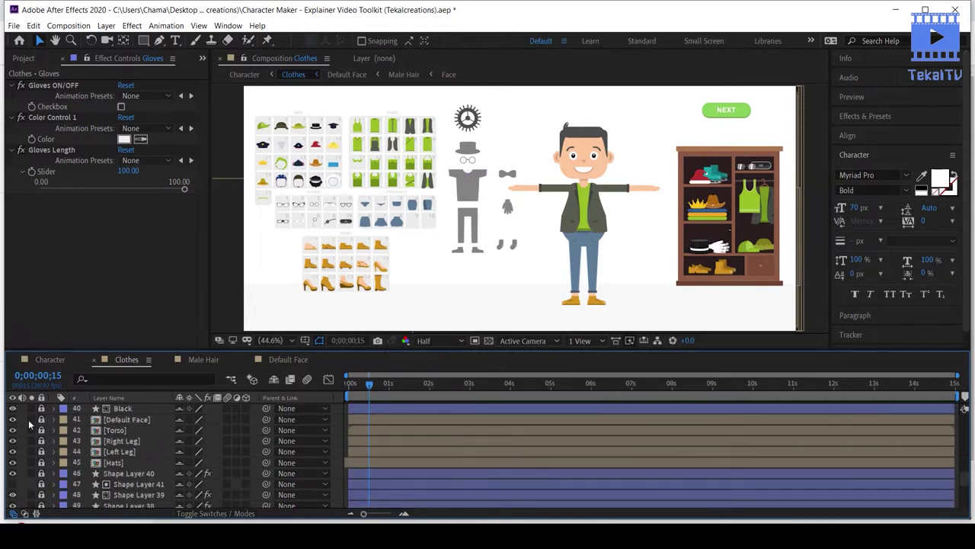
click(113, 420)
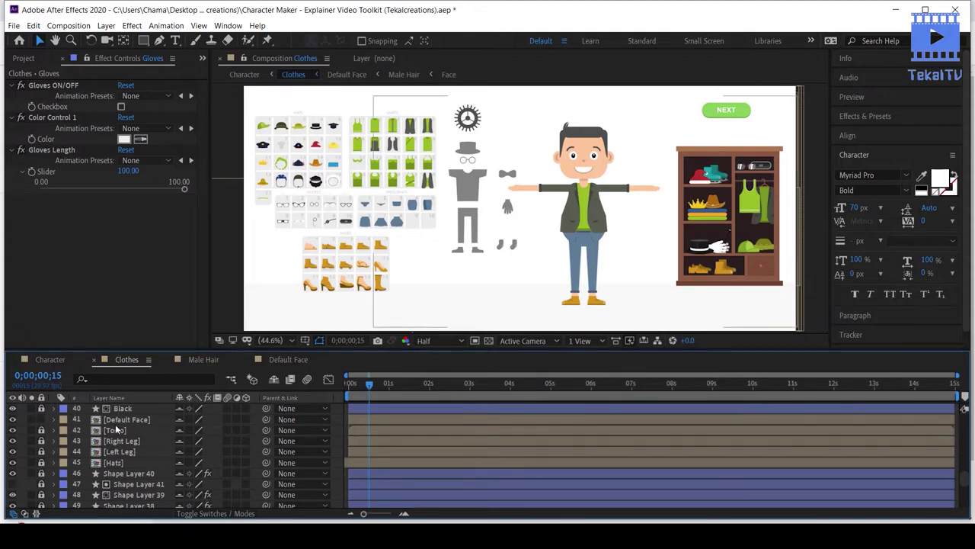
click(108, 451)
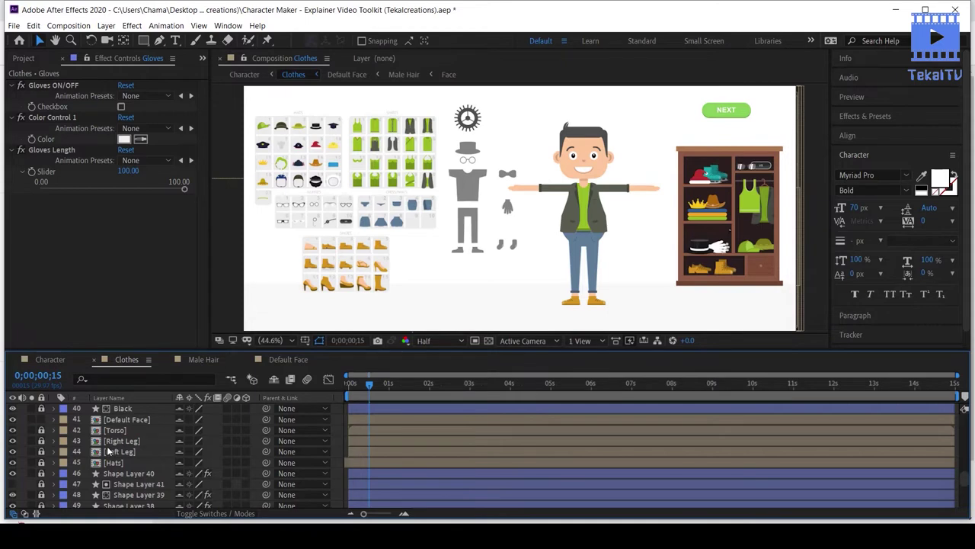
scroll(108, 452, up, 2)
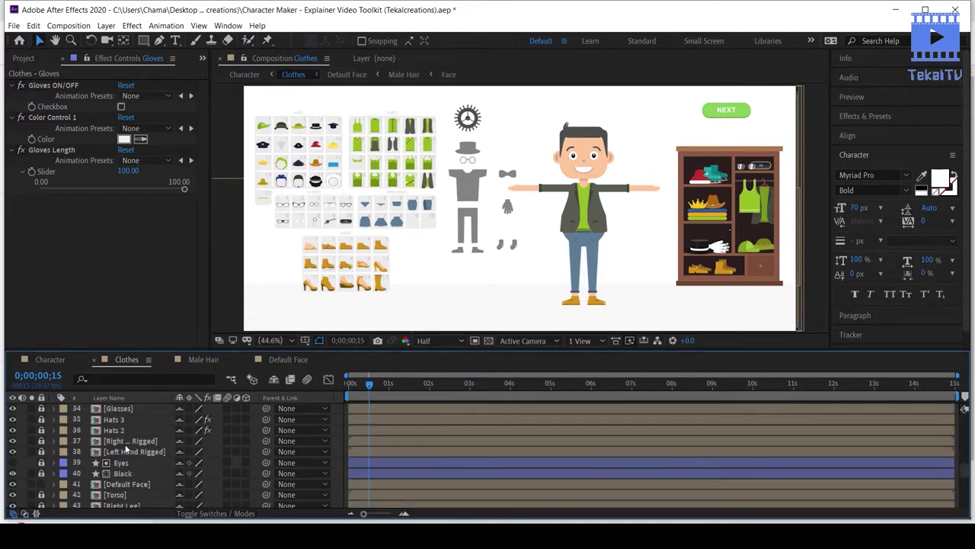
click(42, 442)
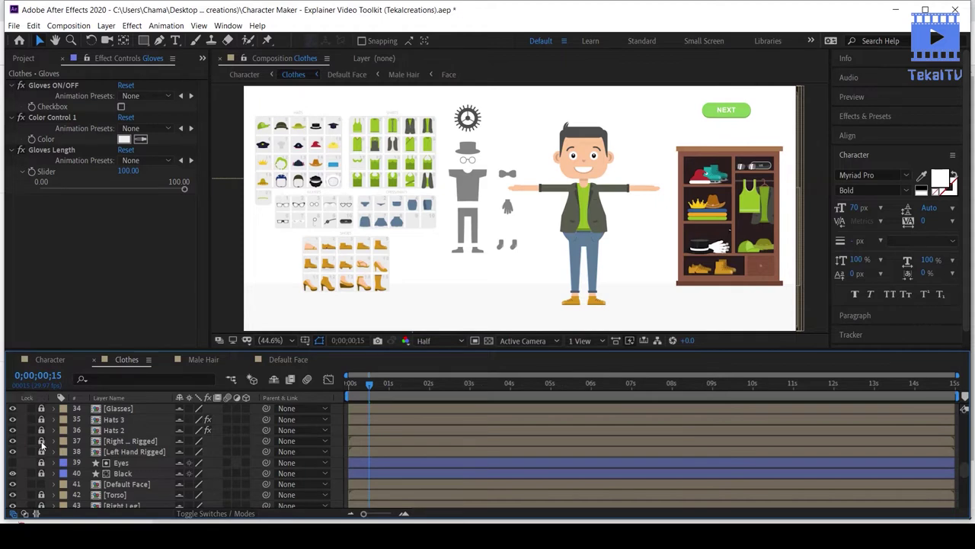
- Scrub through the Right Hand Rigged precomp's hand poses, check Shape Layer 12, return to Clothes
double_click(131, 440)
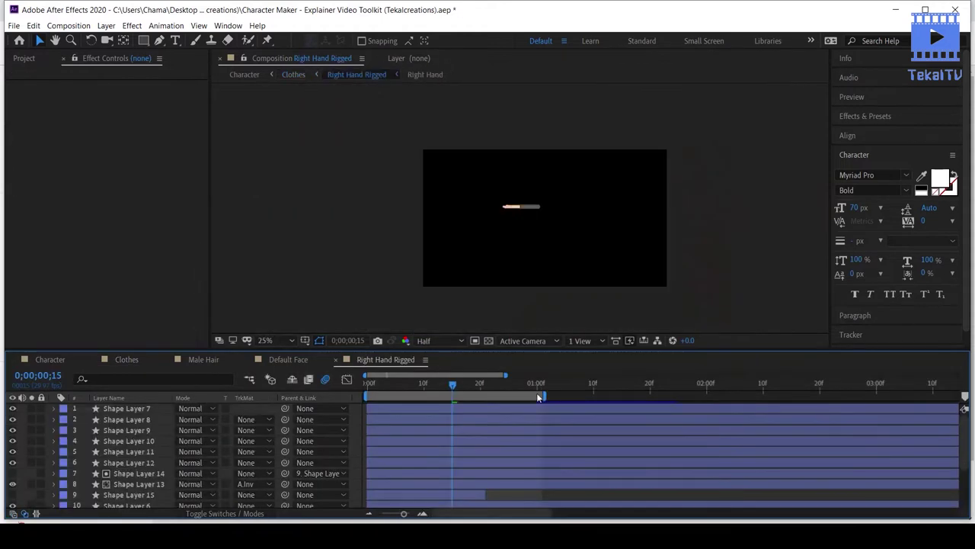
drag(444, 392, 415, 394)
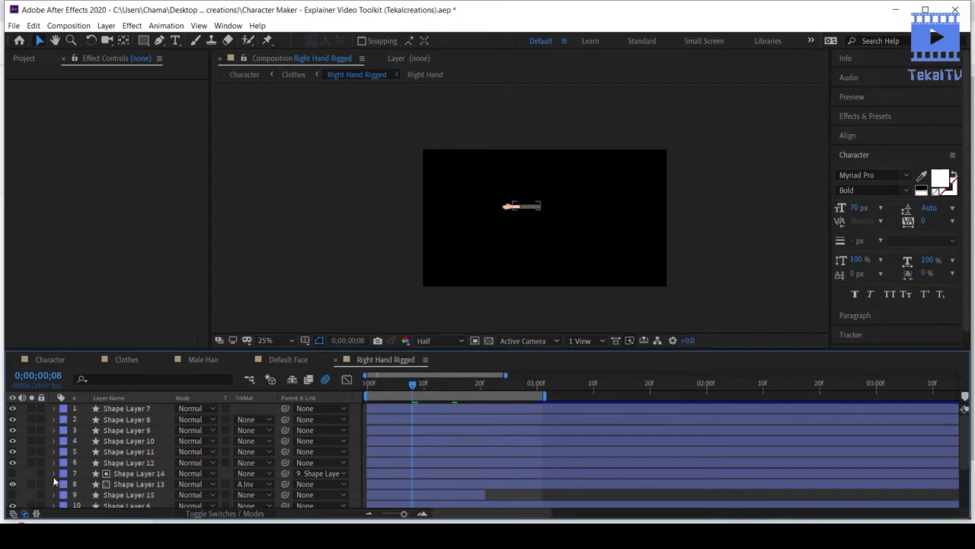
click(114, 462)
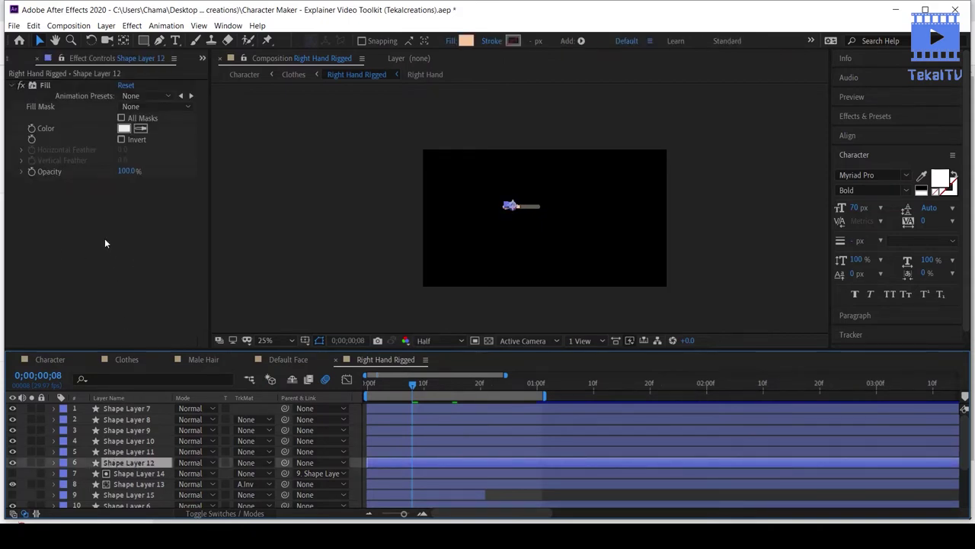
click(131, 360)
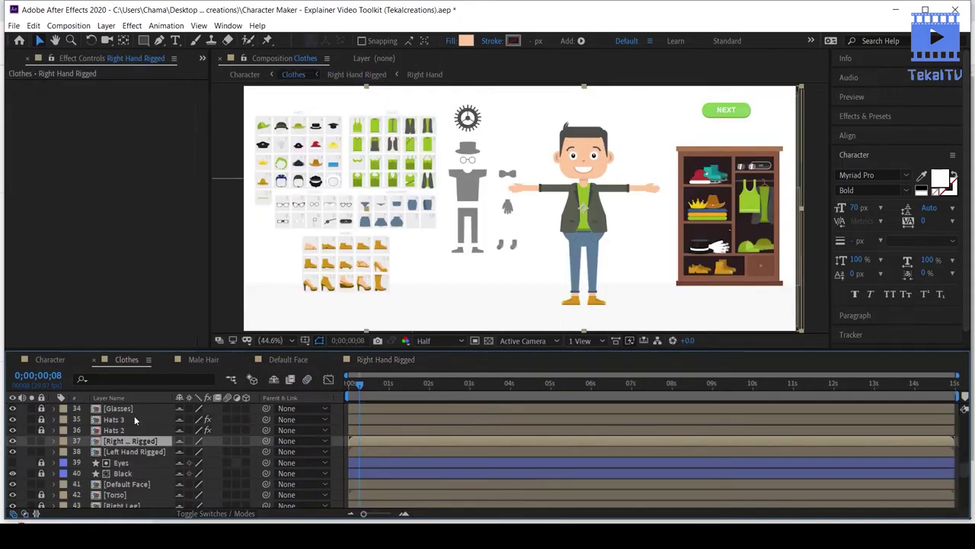
- Show the Shirt layer's effects: Shirt Length 100.00, Shirt Arm Length 103.93
scroll(128, 427, up, 10)
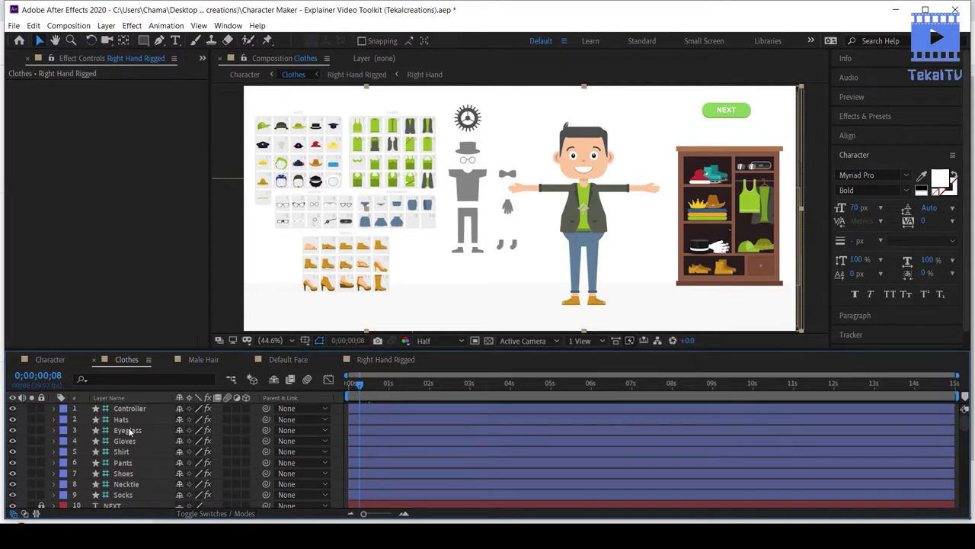
click(120, 451)
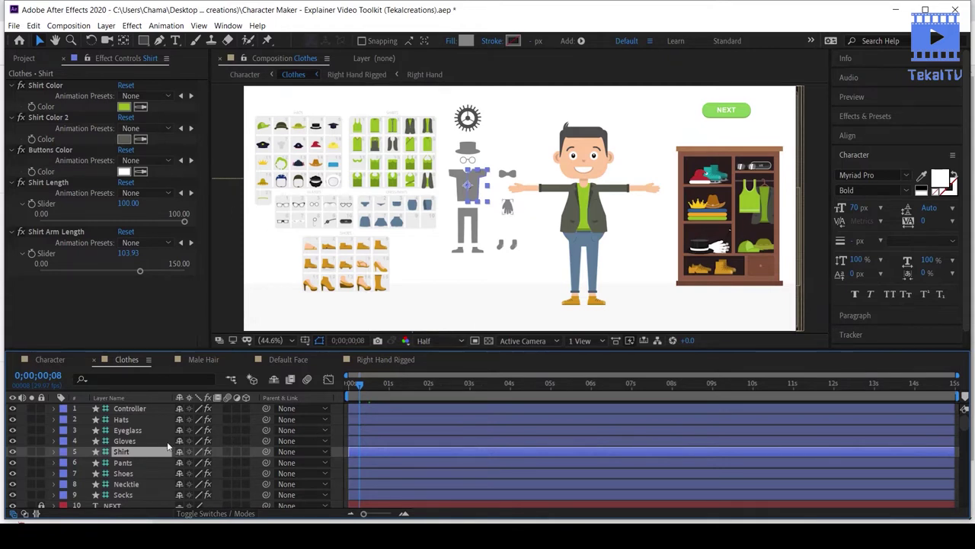
scroll(167, 441, down, 3)
click(157, 355)
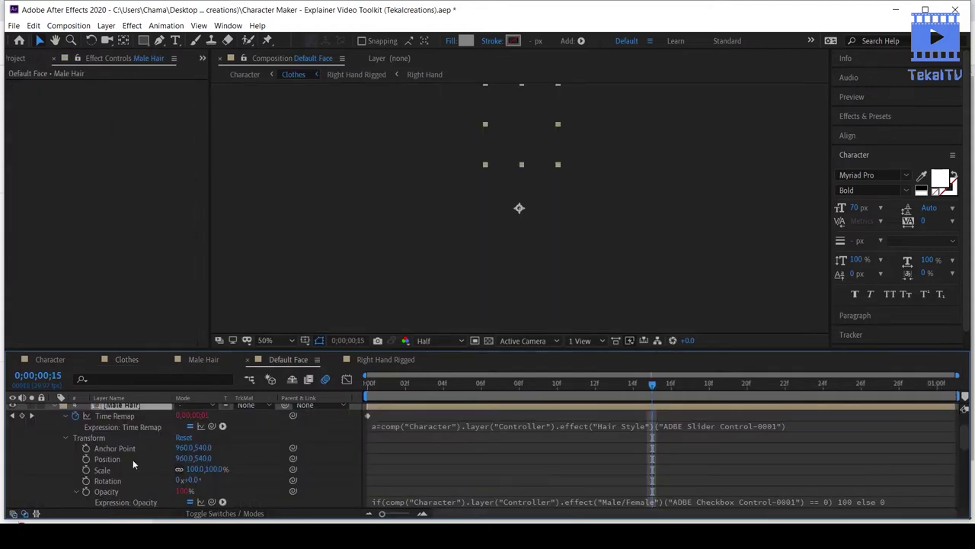
click(127, 359)
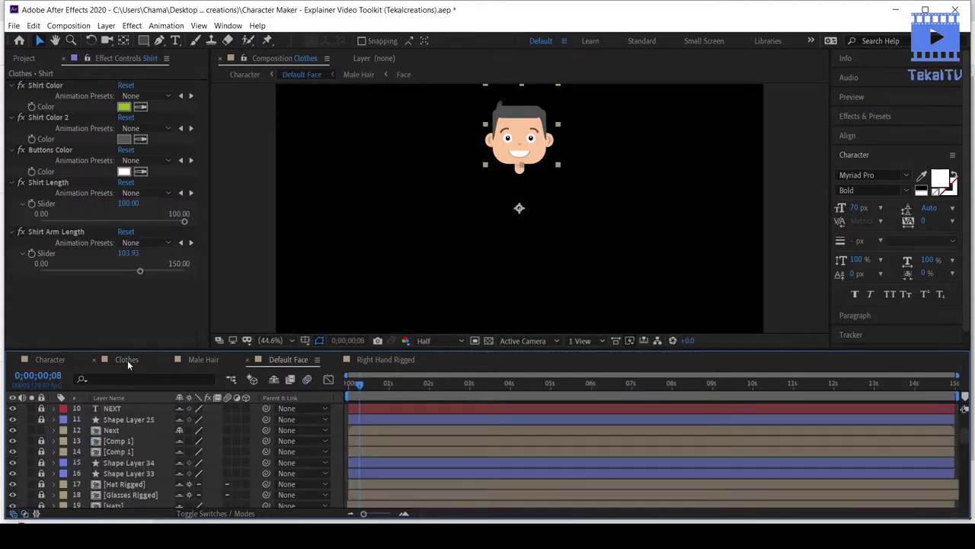
scroll(119, 491, down, 3)
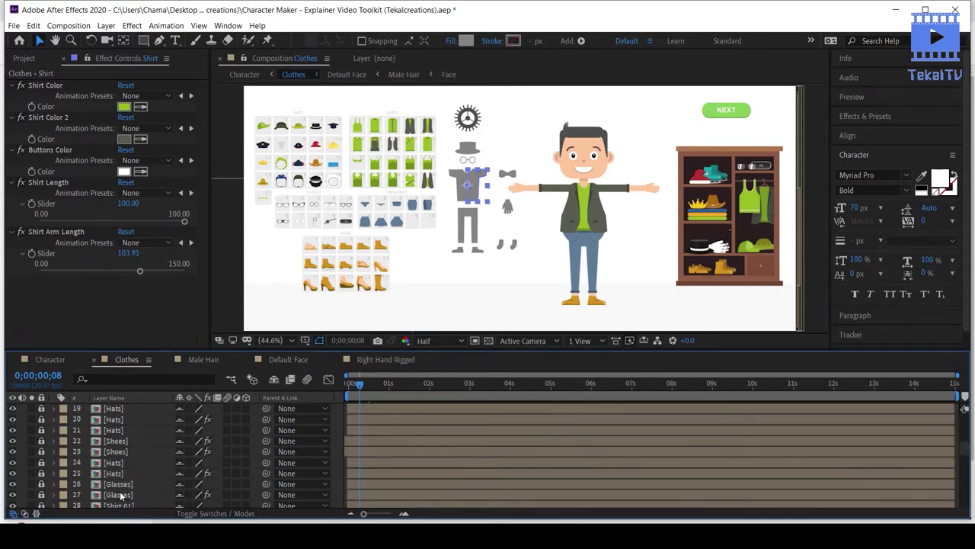
scroll(120, 495, down, 5)
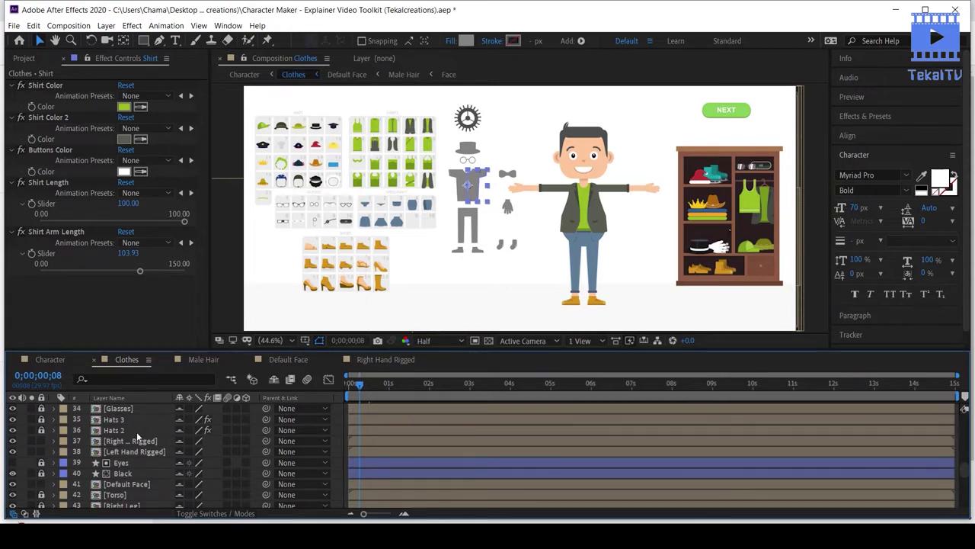
scroll(136, 431, up, 3)
scroll(136, 431, up, 8)
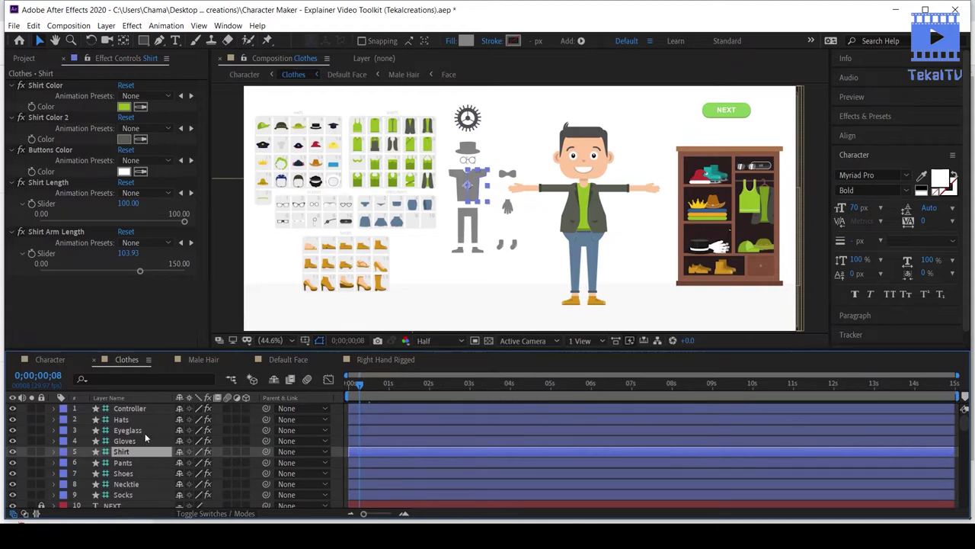
scroll(144, 433, down, 3)
scroll(145, 432, down, 3)
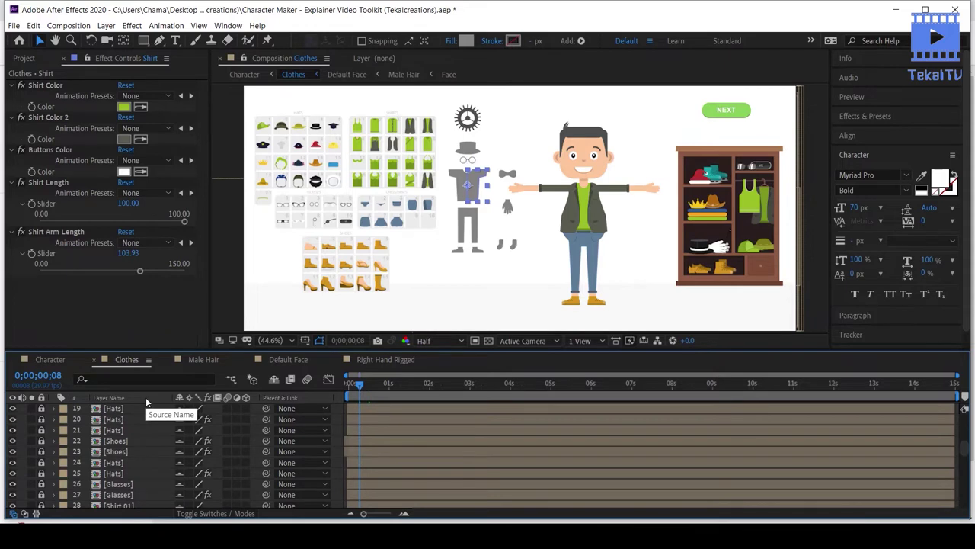
scroll(125, 455, down, 3)
scroll(125, 455, down, 2)
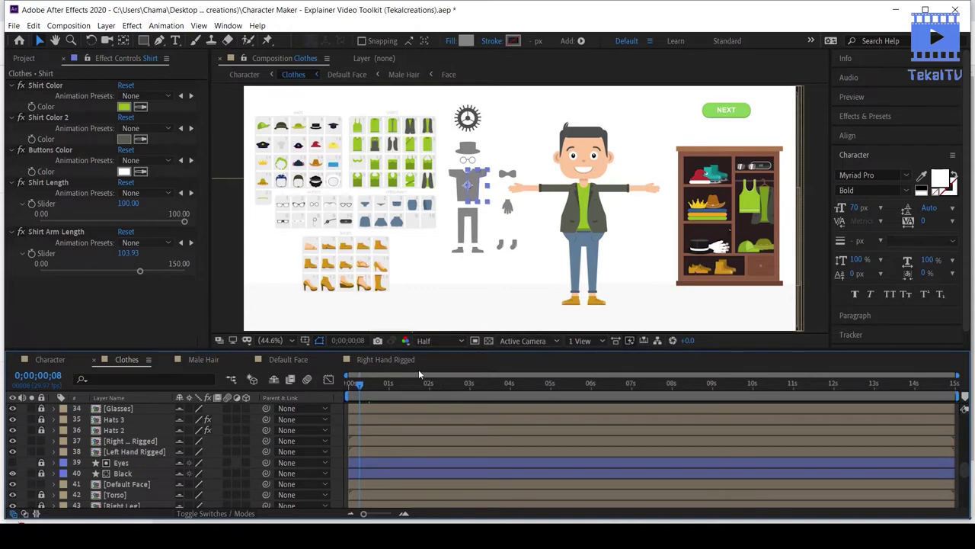
scroll(96, 493, down, 4)
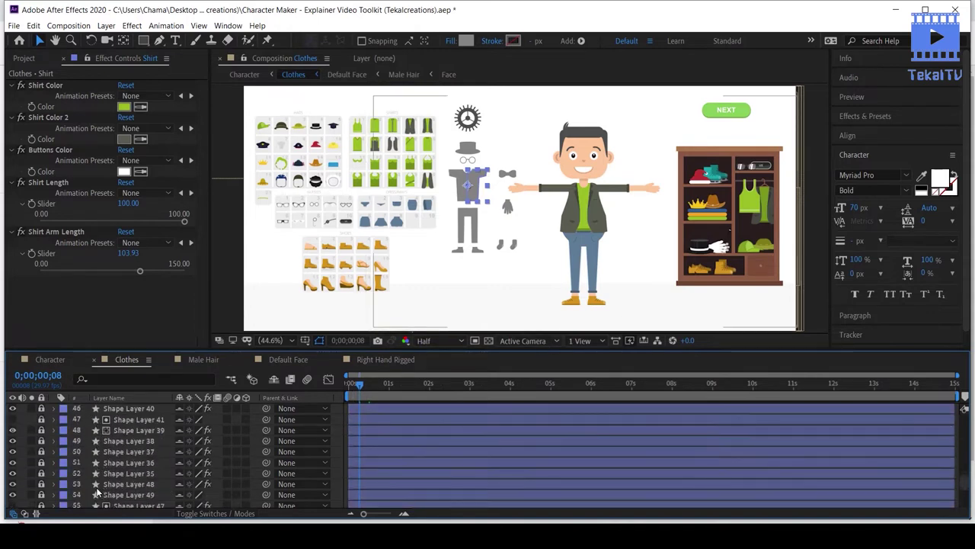
scroll(96, 493, down, 3)
scroll(97, 493, up, 5)
scroll(97, 494, up, 5)
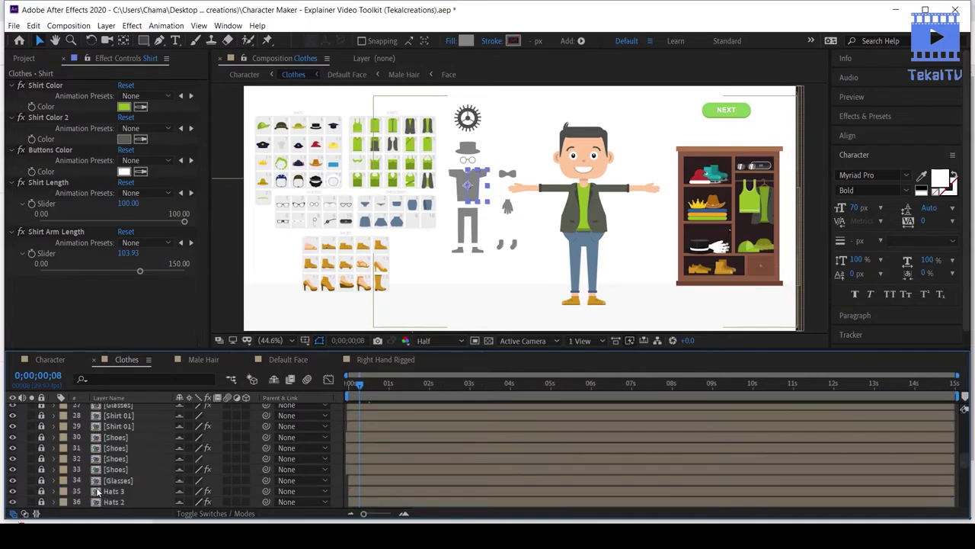
scroll(97, 494, up, 3)
scroll(97, 493, up, 3)
scroll(97, 494, up, 2)
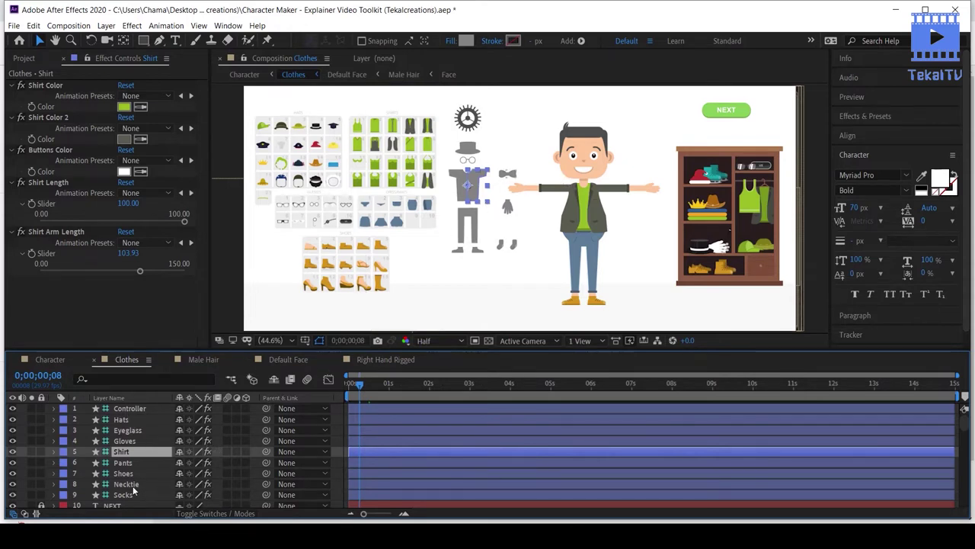
scroll(134, 491, down, 6)
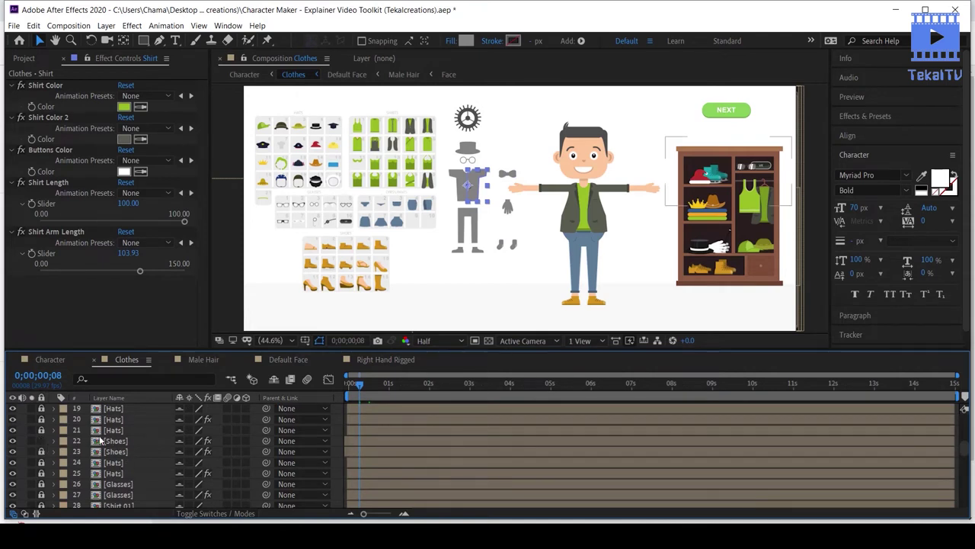
- View the Shoes precomp at frames 13 (bare foot) and 11 (high heel), then return to Clothes
double_click(109, 442)
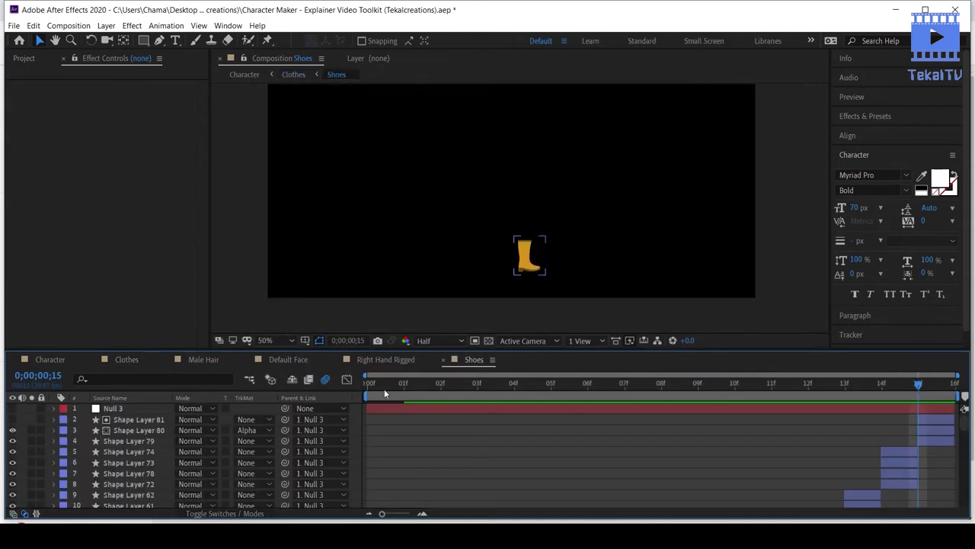
scroll(856, 442, down, 3)
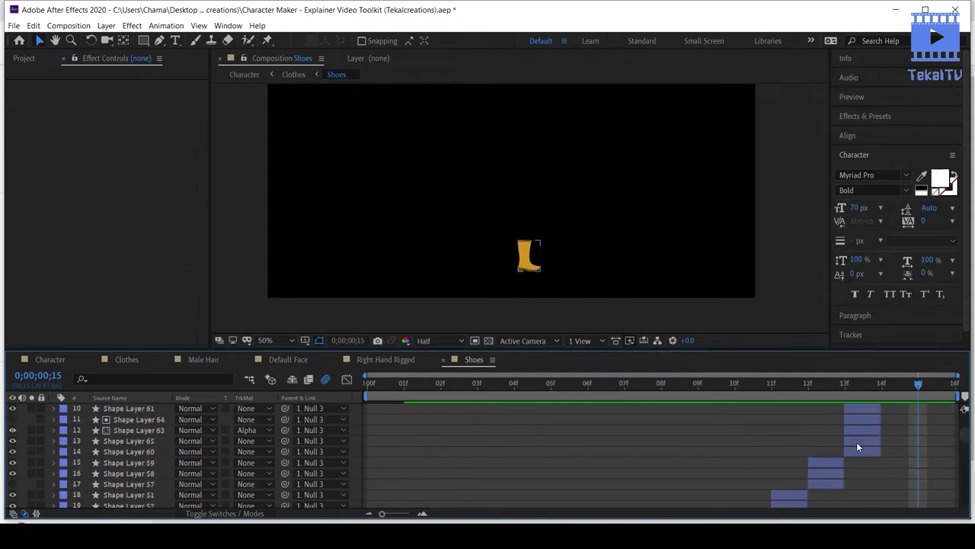
click(855, 388)
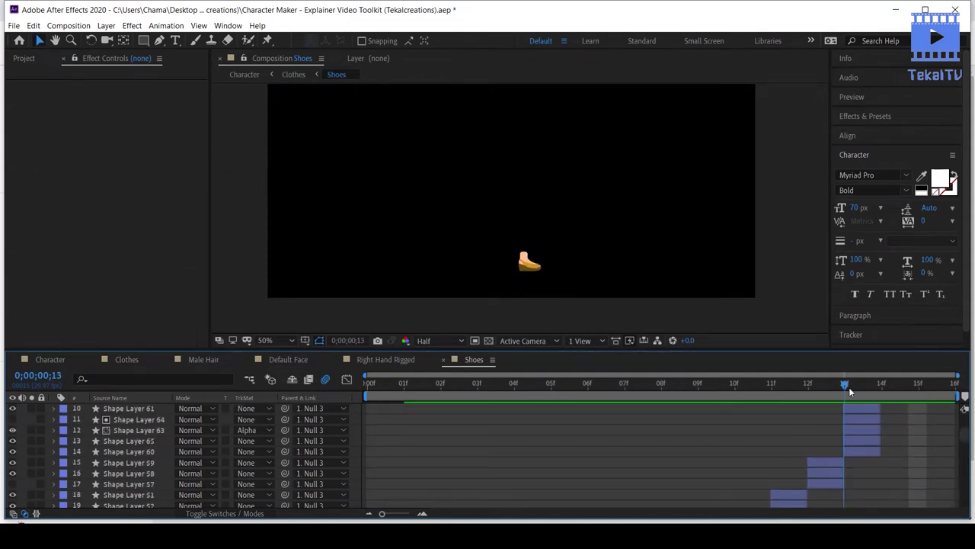
mouse_move(849, 387)
mouse_down()
mouse_move(784, 412)
mouse_move(850, 410)
mouse_up()
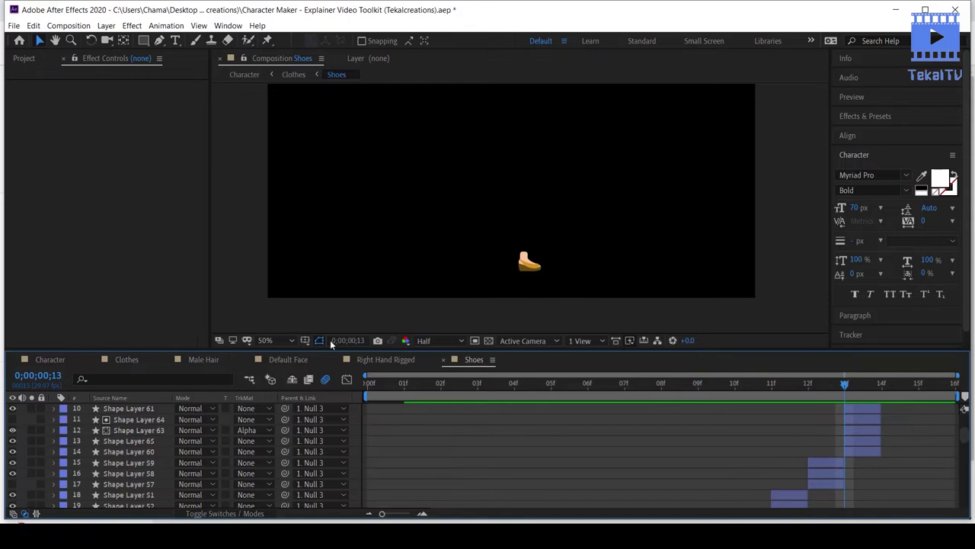
click(128, 360)
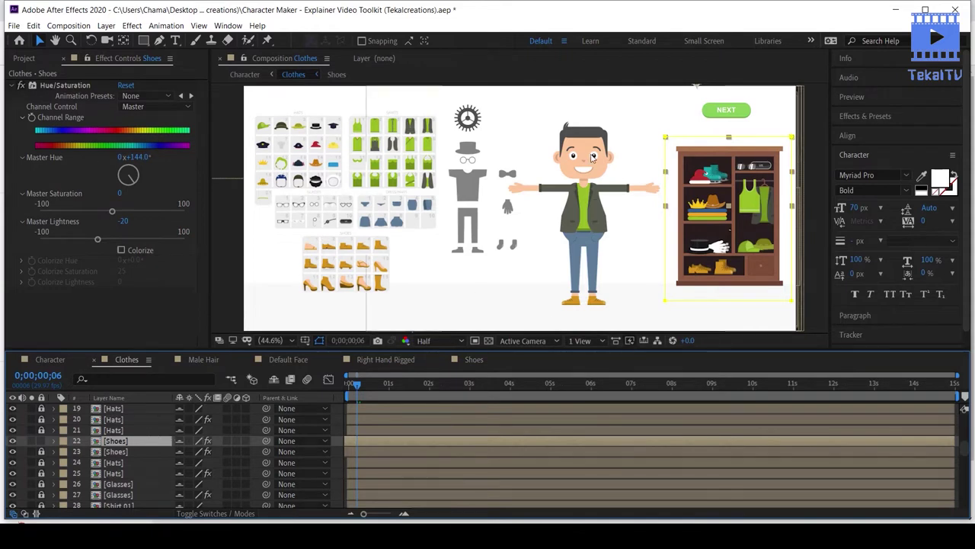
- Switch to Default Face, collapse Male Hair, and scroll the layer list to the top
click(292, 362)
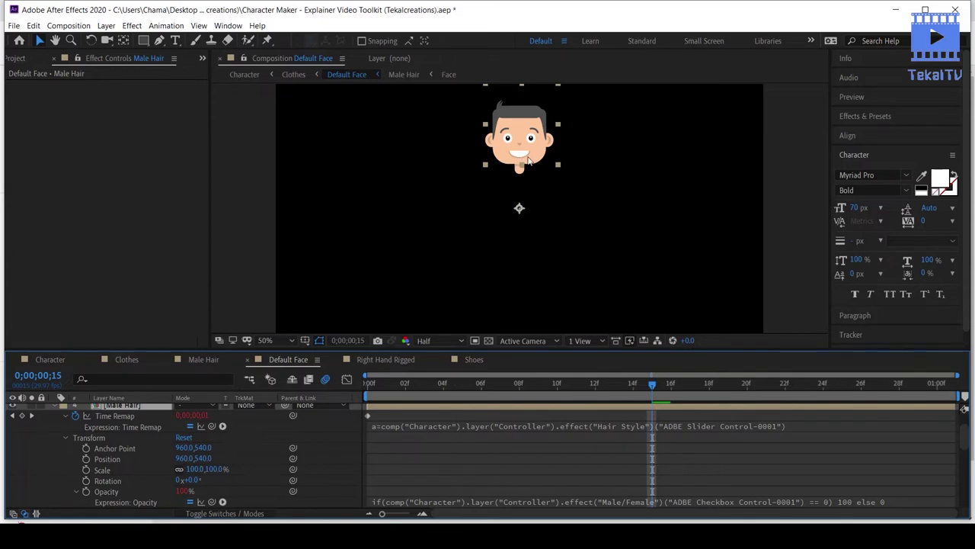
click(56, 411)
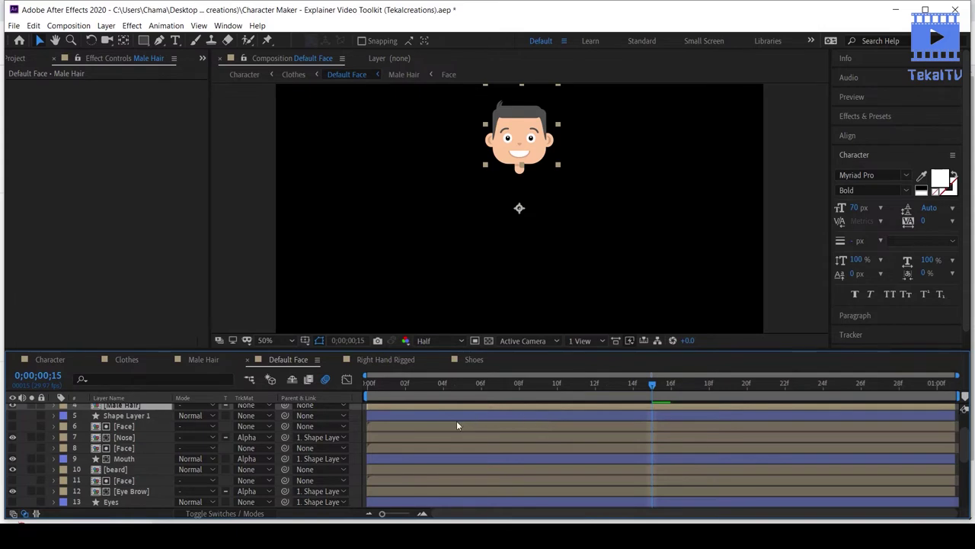
scroll(436, 443, up, 2)
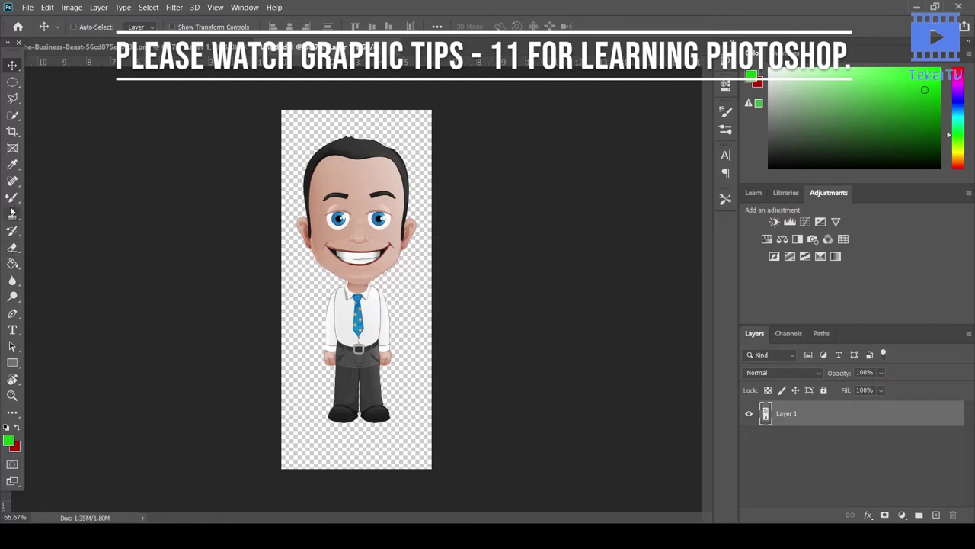
- Cut the character's head and hair onto its own layer and move it above the torso
click(13, 116)
drag(360, 258, 326, 217)
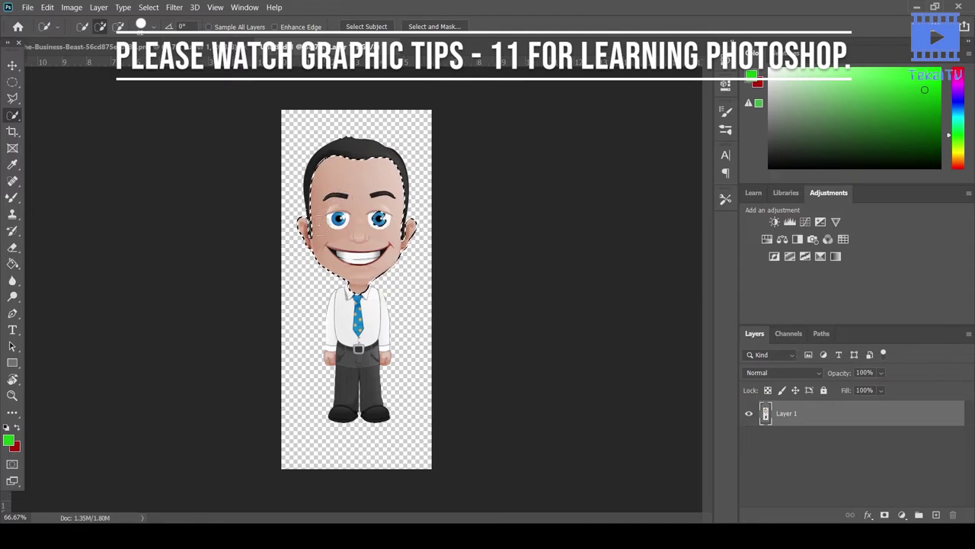
mouse_move(318, 213)
mouse_down()
mouse_move(322, 164)
mouse_move(358, 149)
mouse_up()
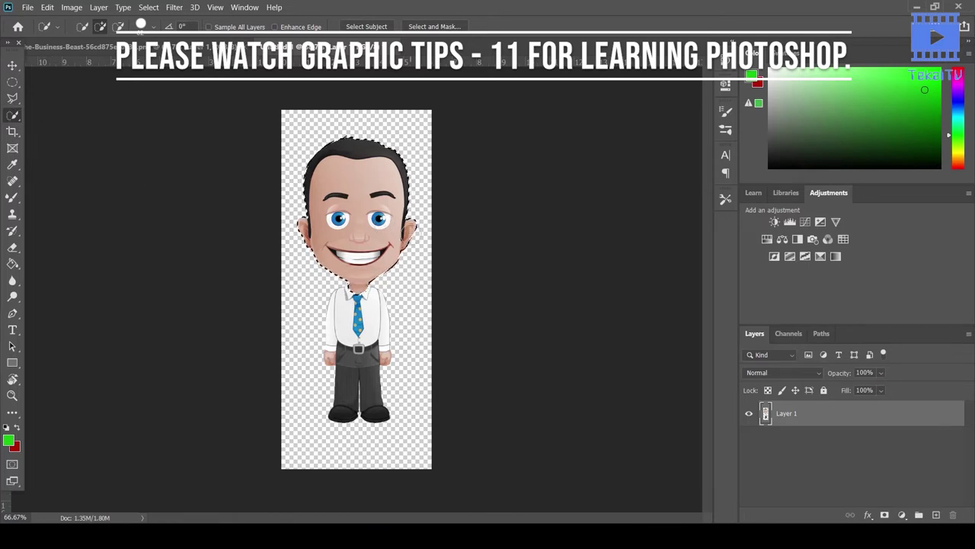
key(ctrl+x)
key(ctrl+v)
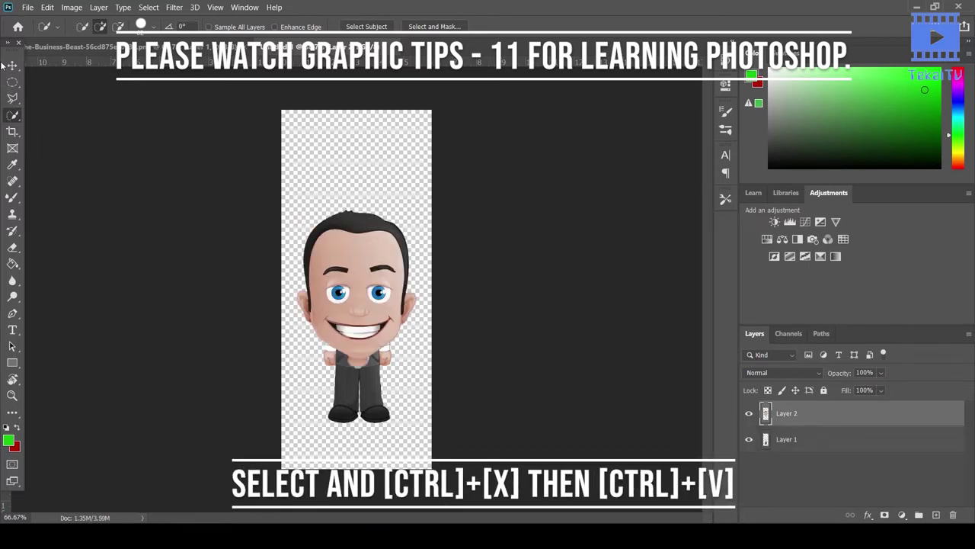
click(10, 66)
drag(383, 315, 360, 208)
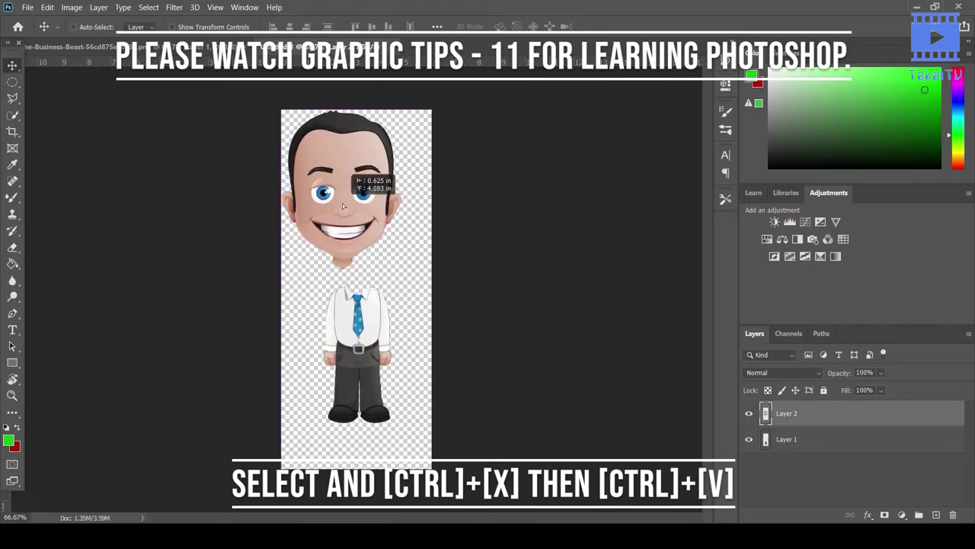
- Cut the tie, collar and belt from Layer 1 onto a new layer
click(12, 115)
click(781, 444)
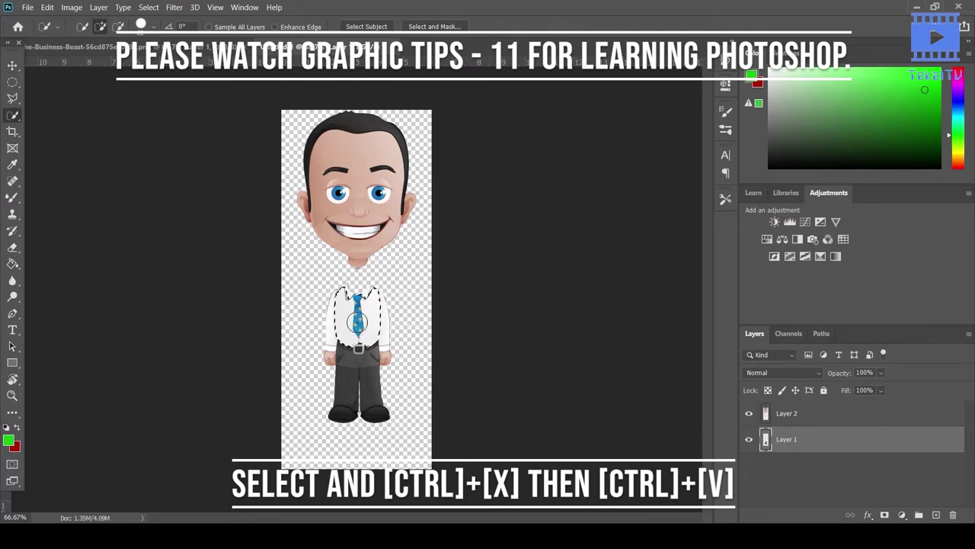
drag(361, 325, 357, 343)
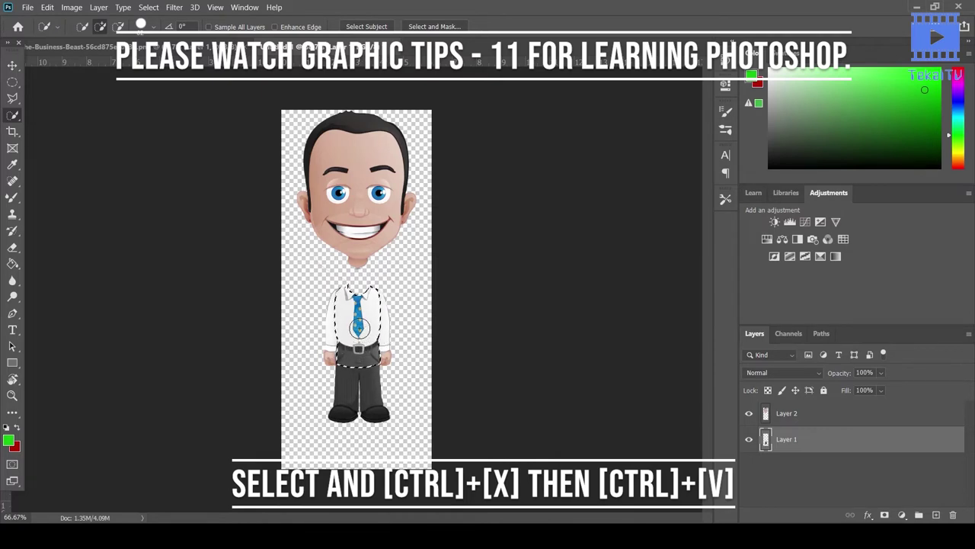
key(ctrl+x)
key(ctrl+v)
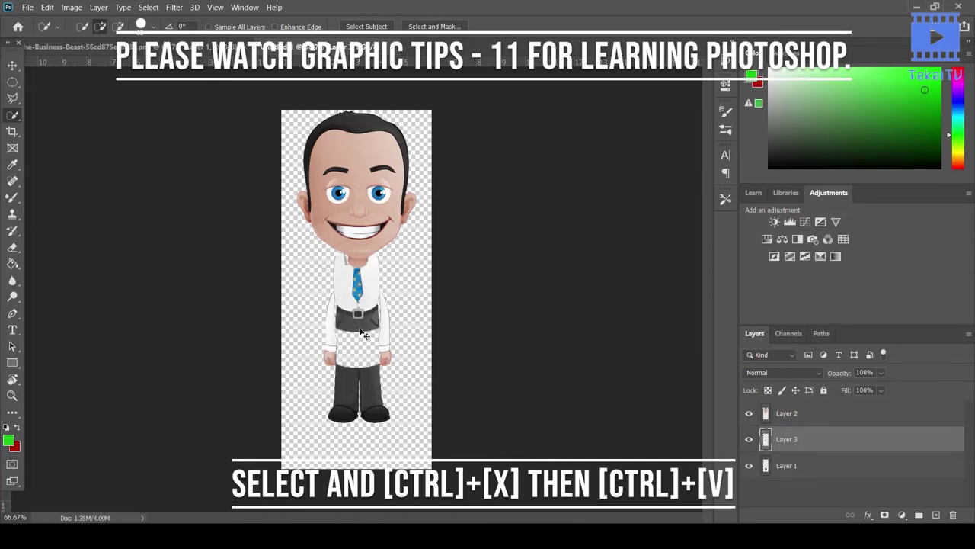
click(807, 475)
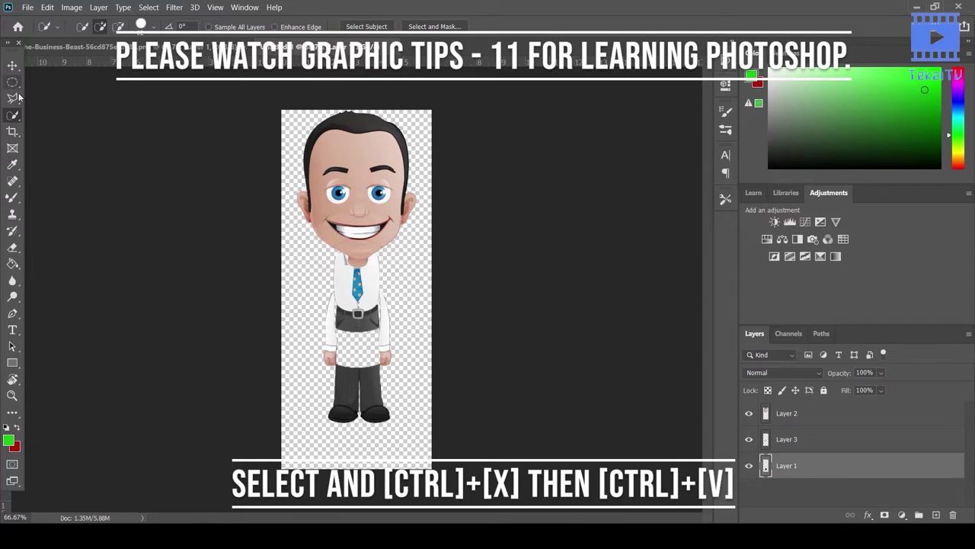
- Erase one trouser leg, then cut the other lower leg and shoe to Layer 4 and move it
click(12, 247)
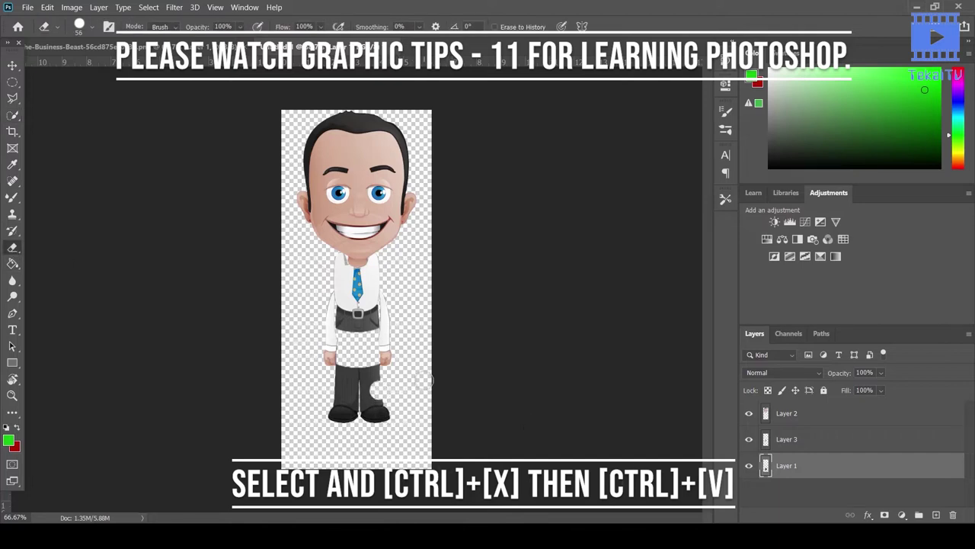
mouse_move(387, 398)
mouse_down()
mouse_move(371, 402)
mouse_move(387, 344)
mouse_up()
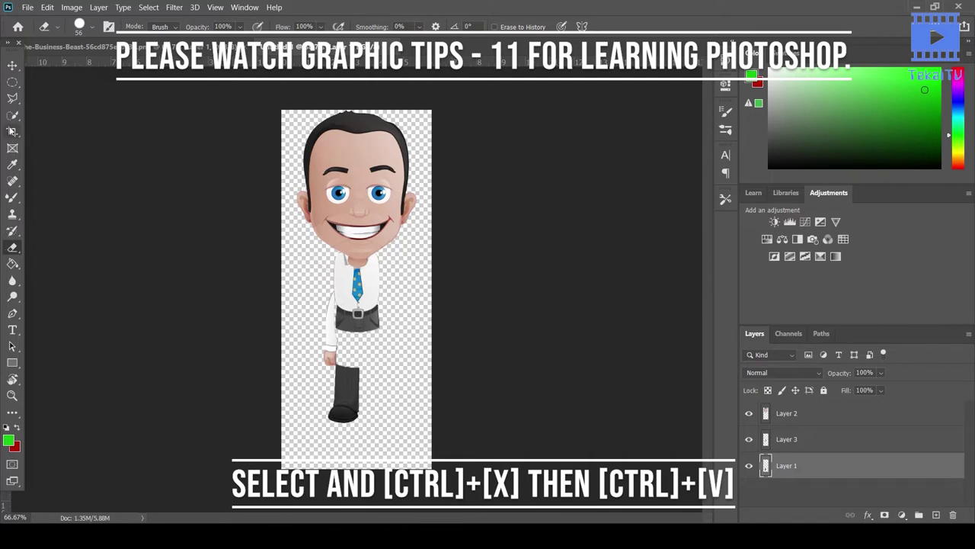
click(10, 117)
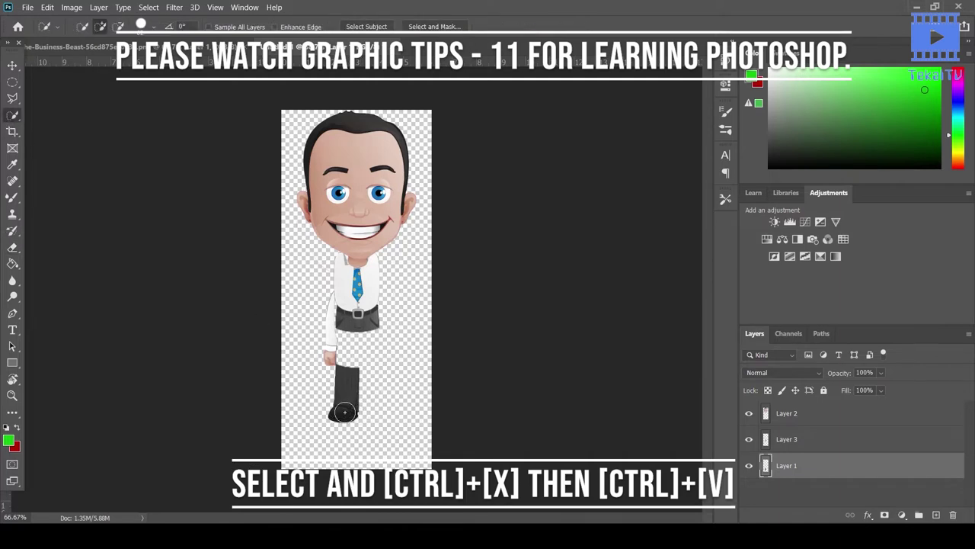
drag(339, 367, 346, 408)
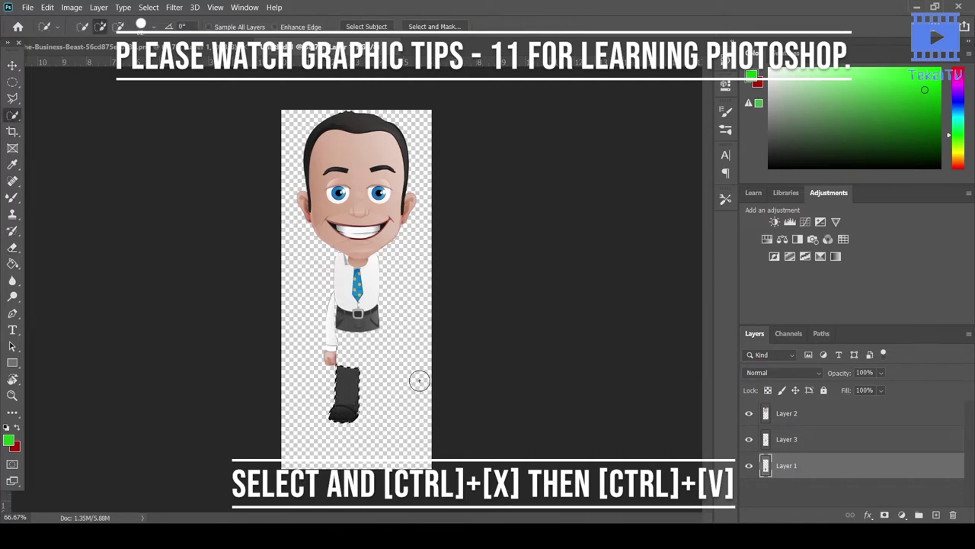
key(ctrl+x)
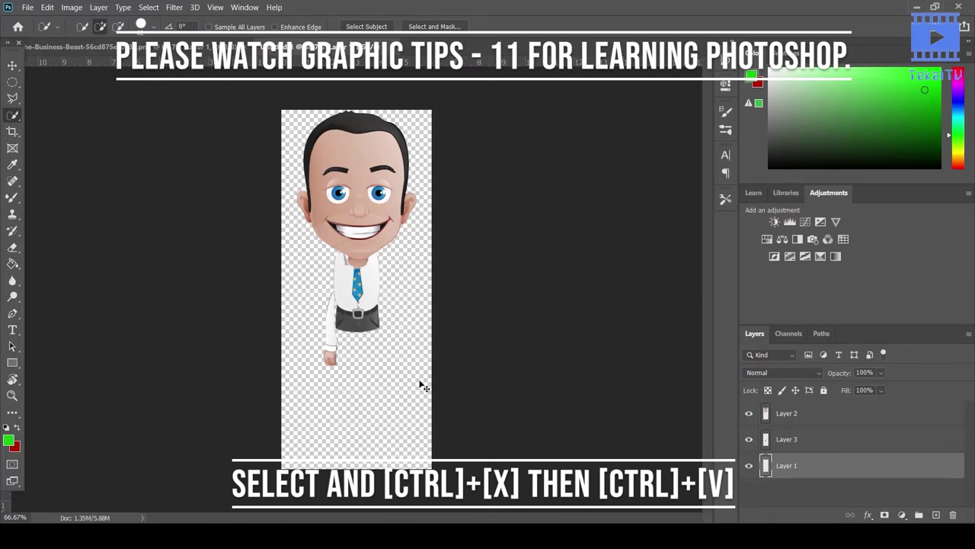
key(ctrl+v)
click(7, 71)
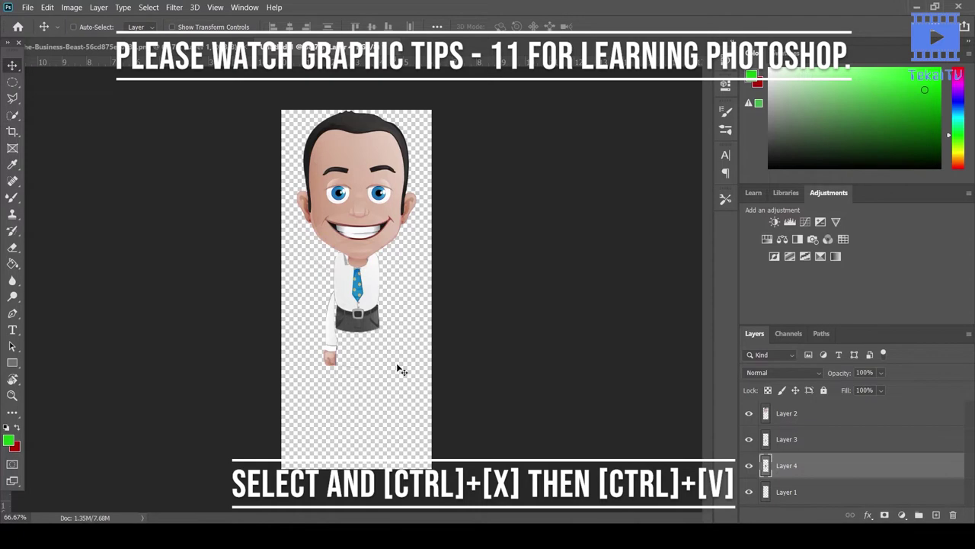
drag(397, 368, 405, 397)
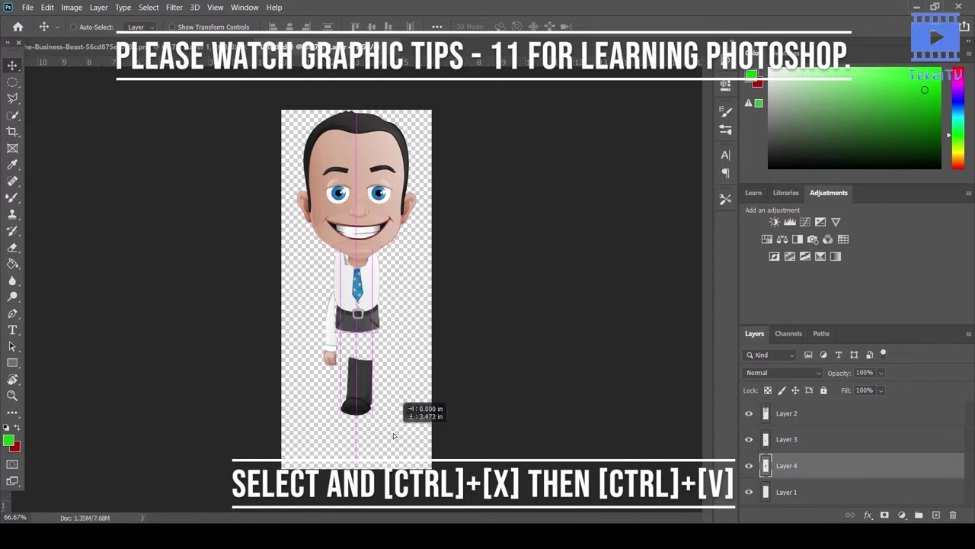
- Cut the arm from Layer 1 and paste it as a new layer
click(13, 114)
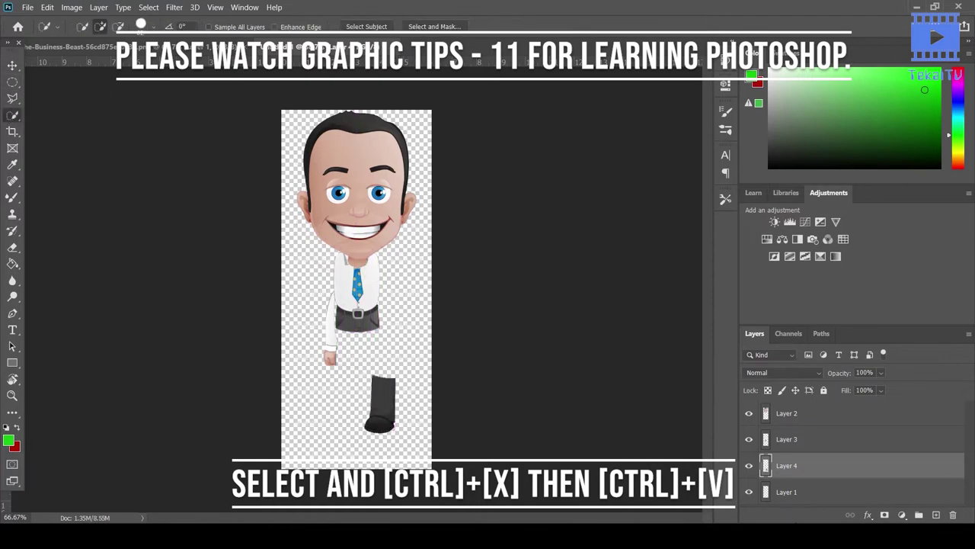
click(792, 493)
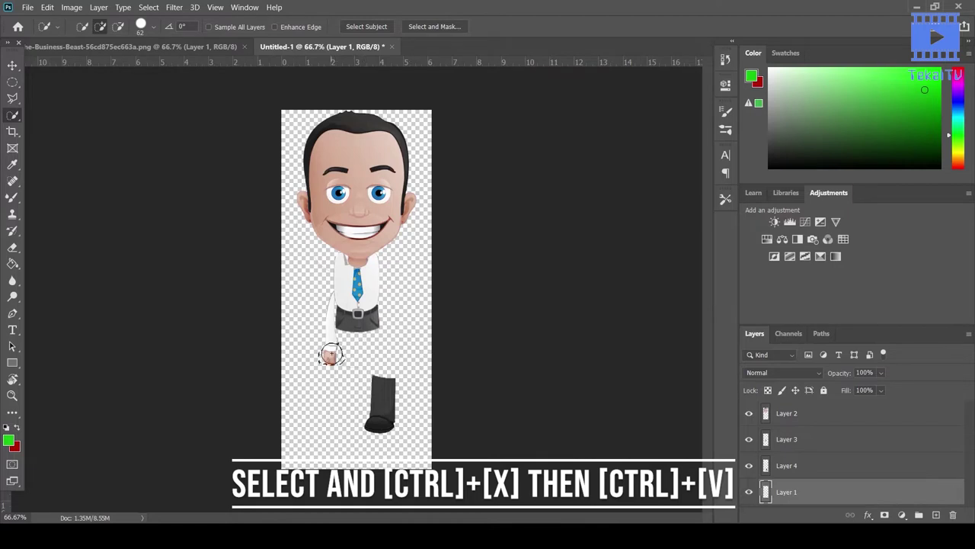
drag(331, 354, 333, 297)
key(ctrl+x)
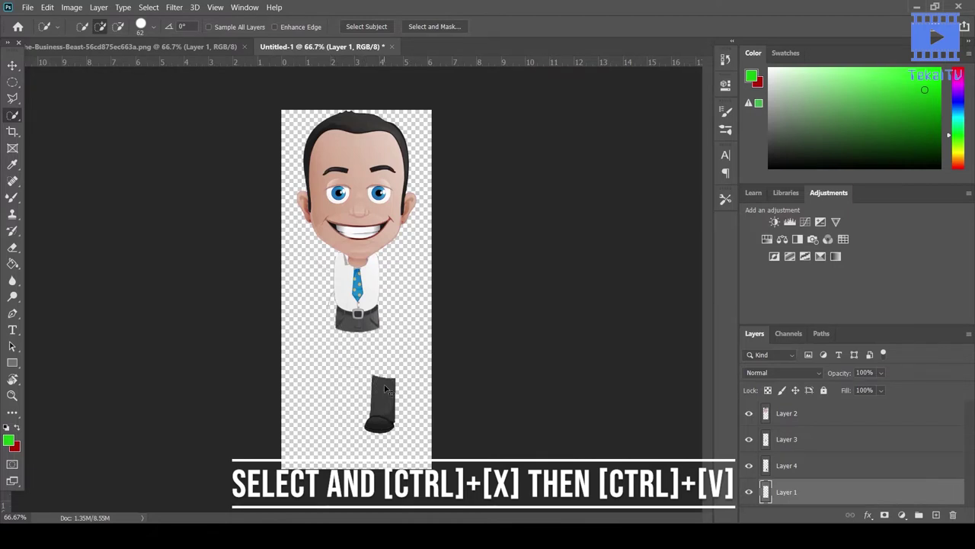
key(ctrl+v)
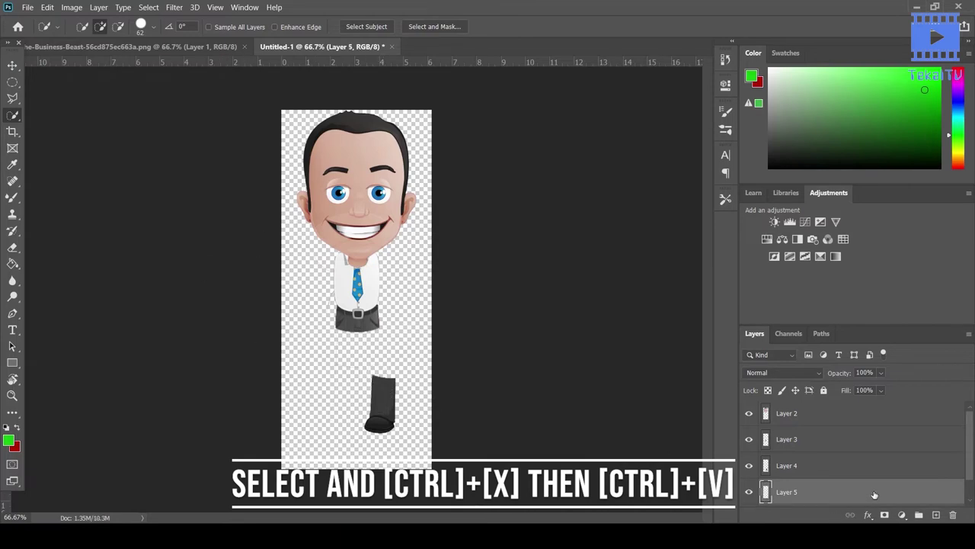
- Move the leg piece (Layer 4) down-right and the arm piece (Layer 5) down-left
scroll(875, 495, down, 1)
click(819, 493)
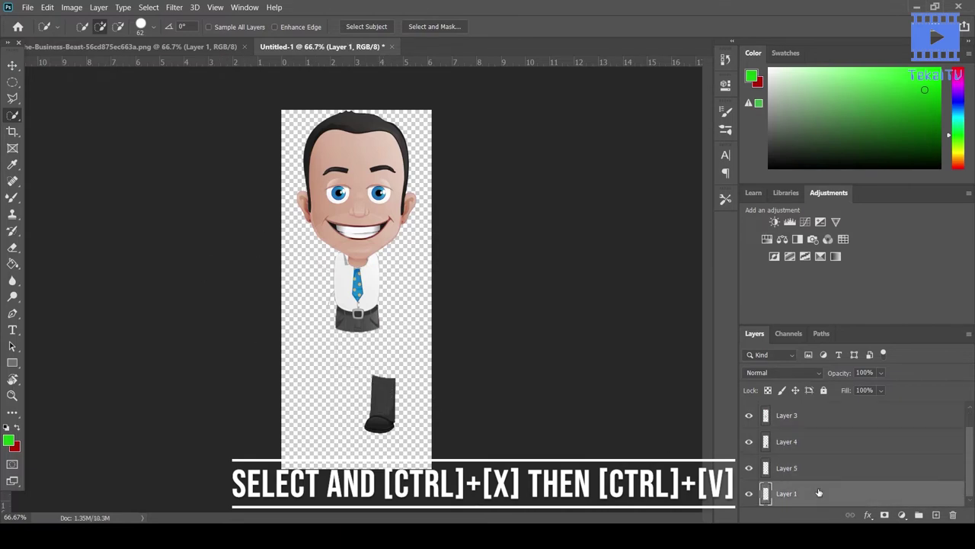
scroll(819, 493, up, 1)
click(801, 478)
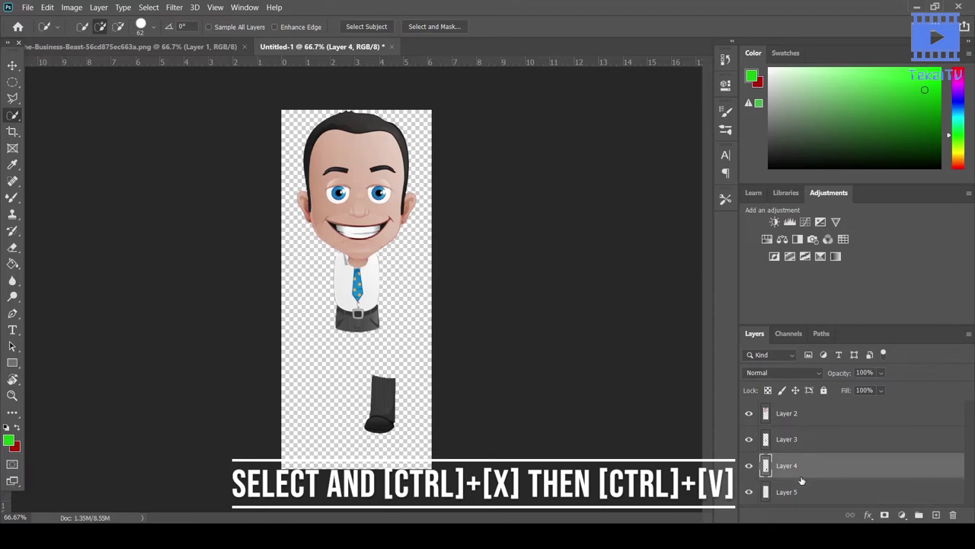
click(13, 66)
drag(408, 325, 440, 336)
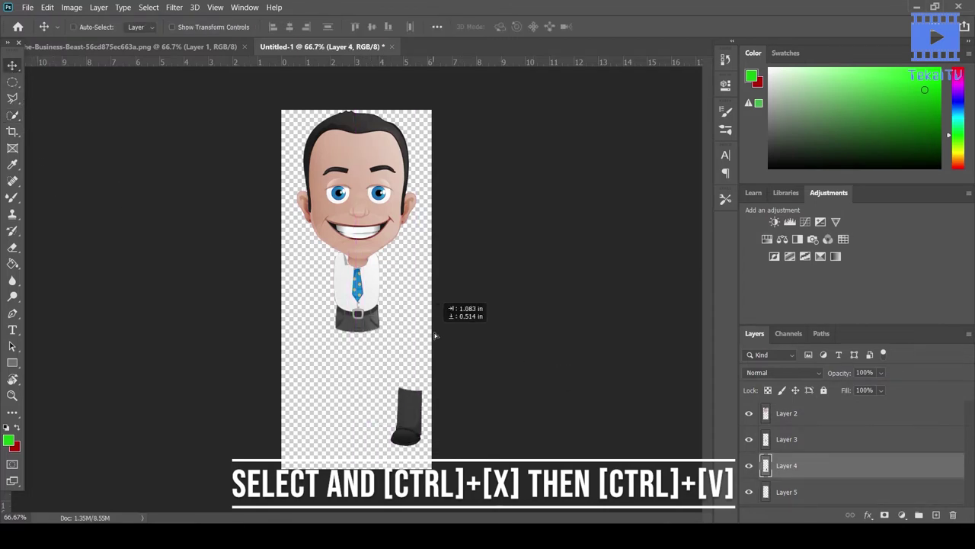
click(830, 501)
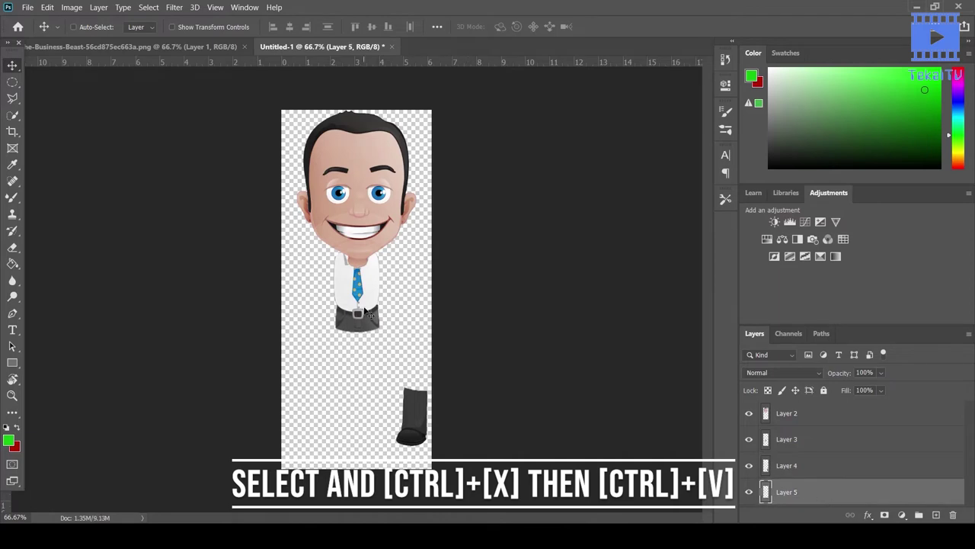
drag(362, 335, 338, 429)
- Zoom in and draw a closed Pen shape along the detached sleeve's inner edge
key(z)
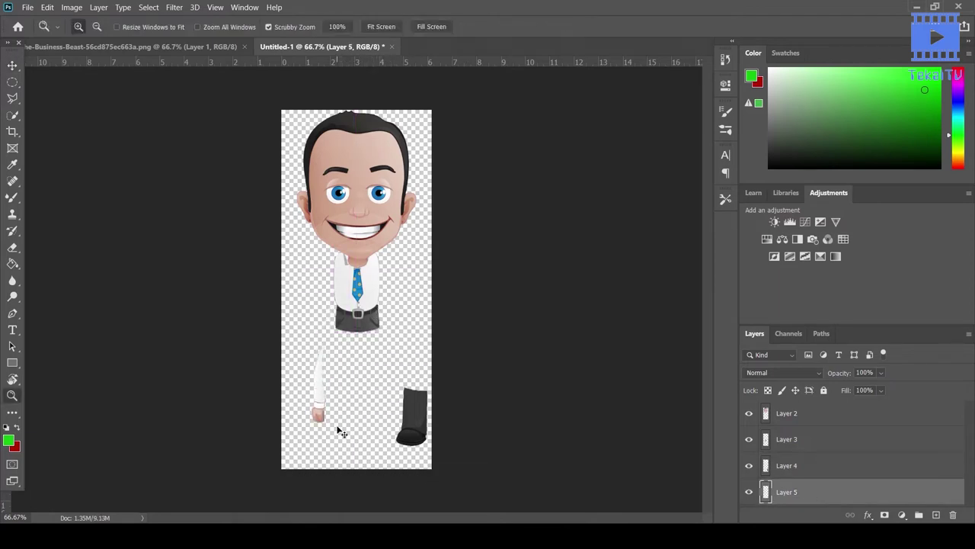
click(320, 414)
click(320, 414)
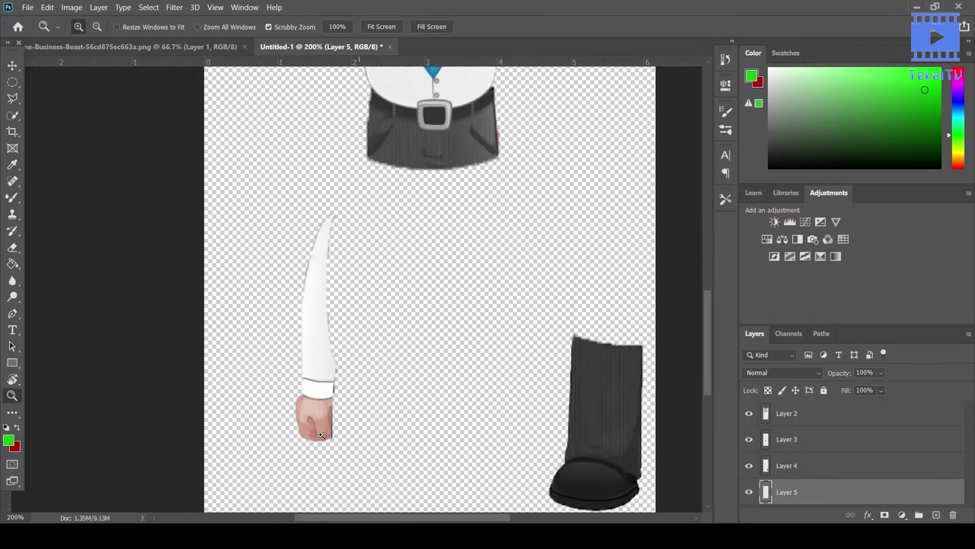
click(14, 316)
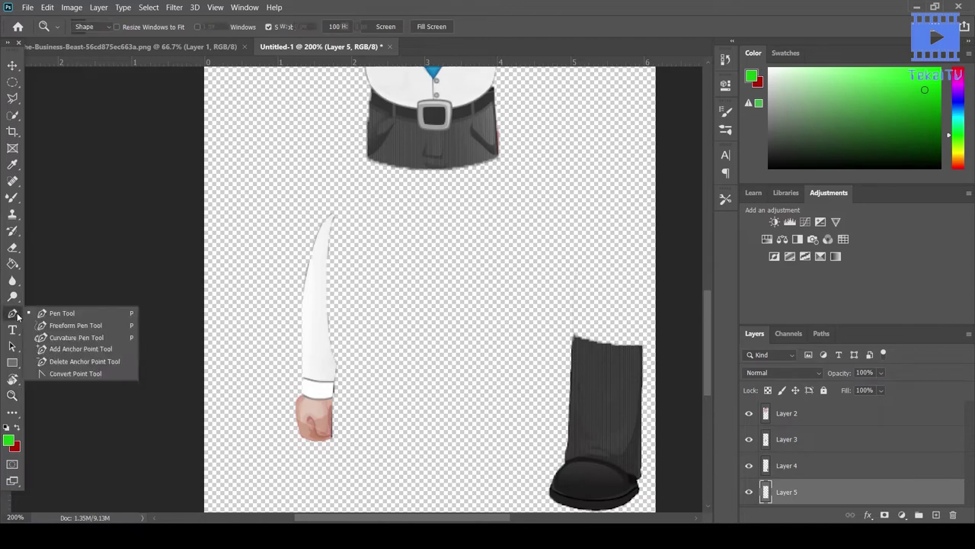
click(335, 364)
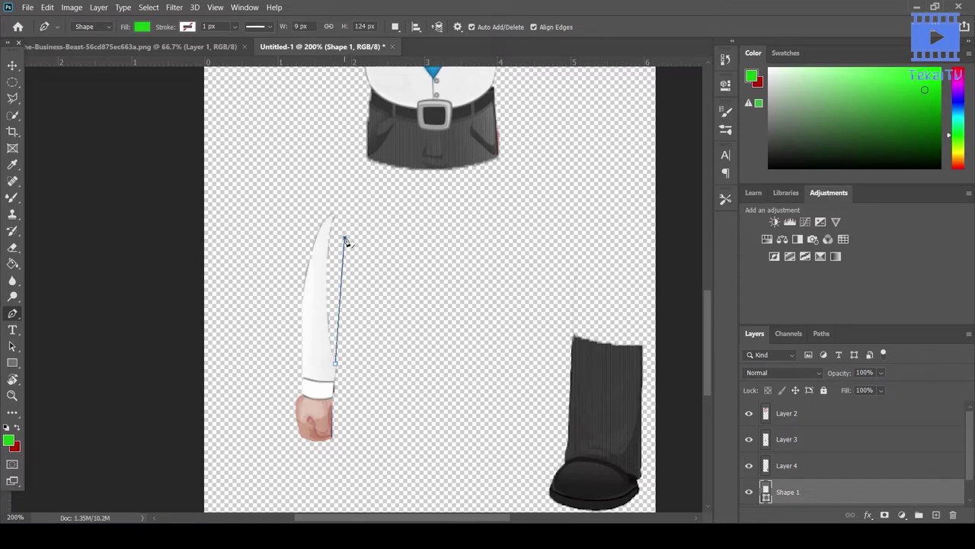
click(334, 218)
key(ctrl+z)
key(ctrl+z)
click(344, 240)
drag(343, 230, 339, 215)
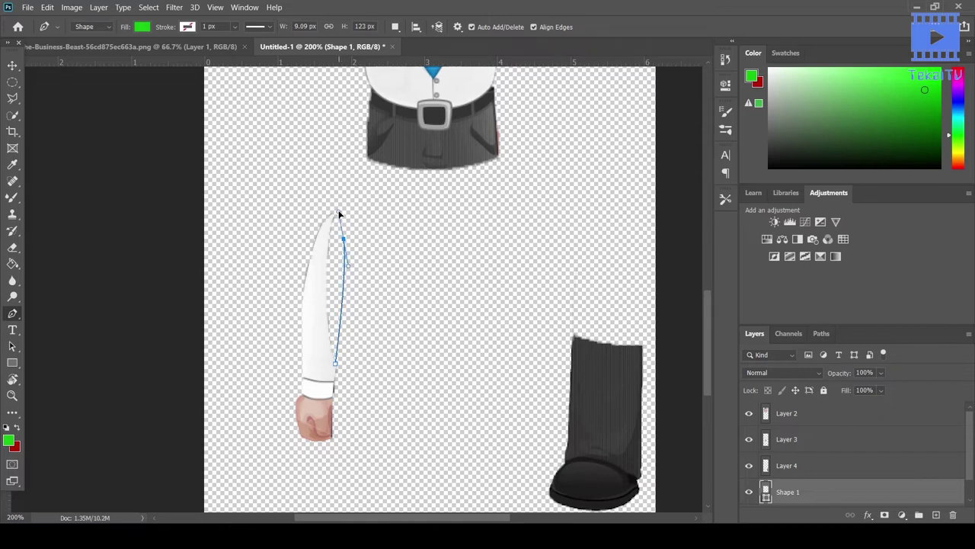
click(335, 214)
click(329, 217)
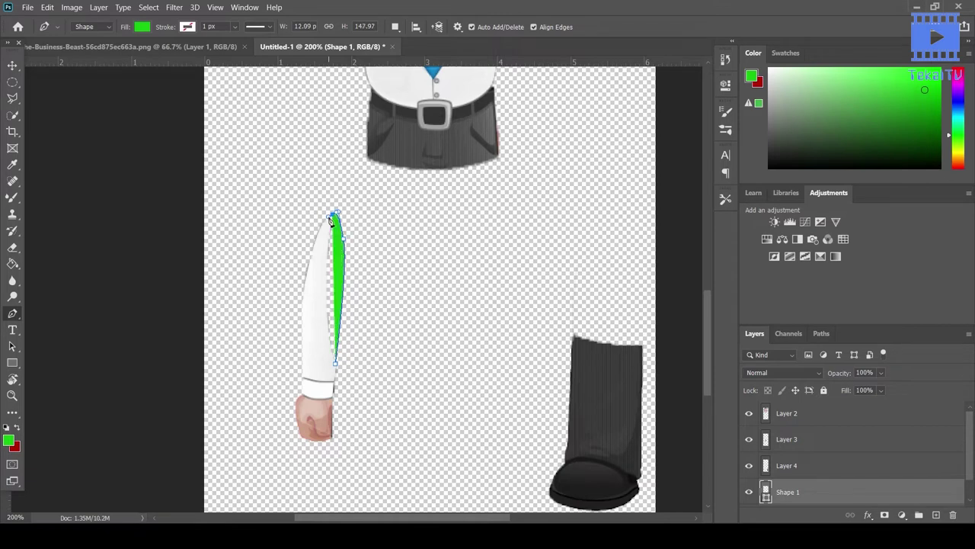
click(305, 328)
click(334, 363)
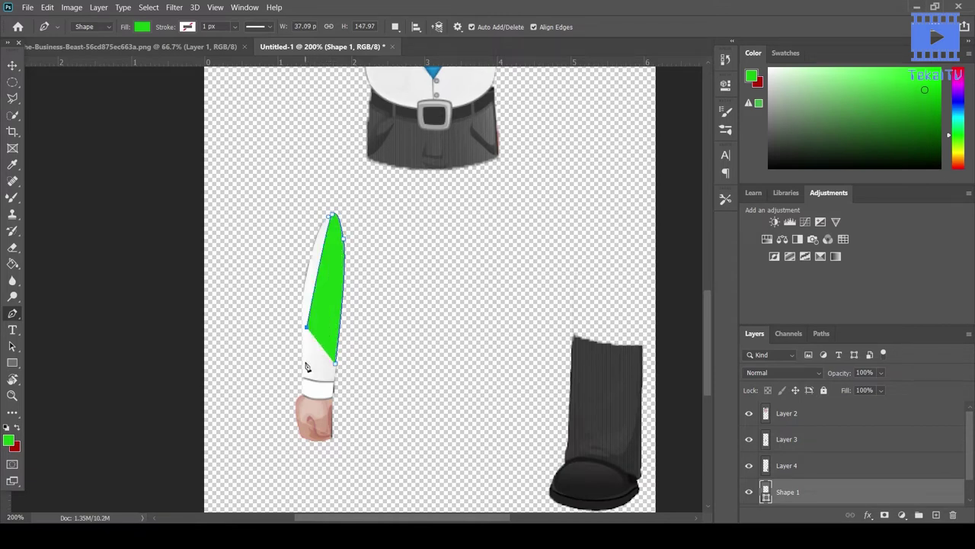
- Fill the shape with the sampled near-white sleeve colour f6f6f7
click(142, 27)
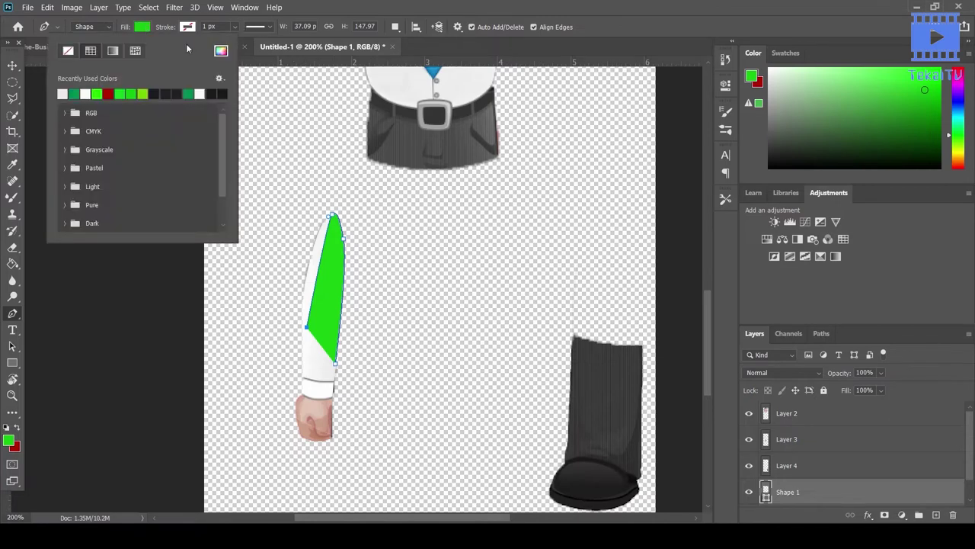
click(221, 52)
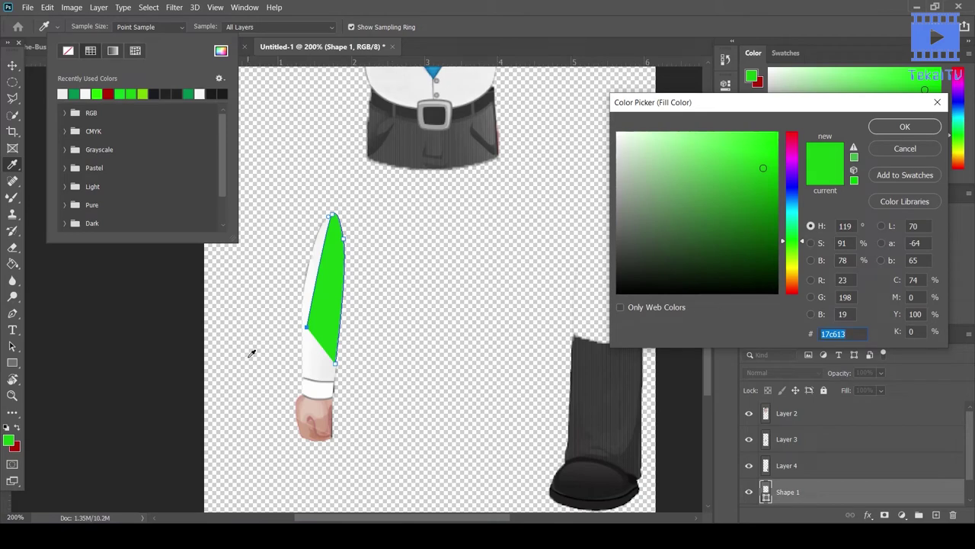
click(311, 351)
click(896, 131)
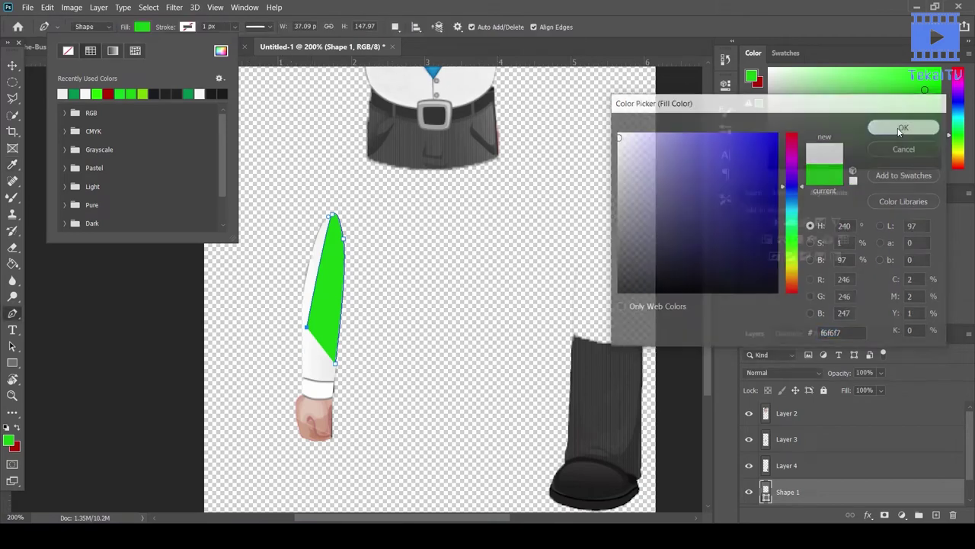
click(352, 15)
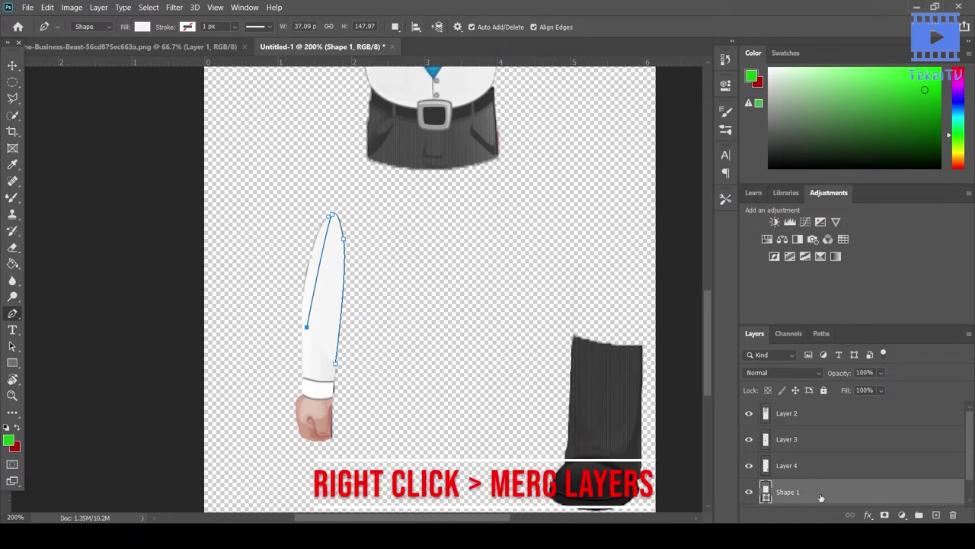
- Merge the Shape 1 sleeve into Layer 4 so the sleeve and arm form one layer
ctrl+click(805, 466)
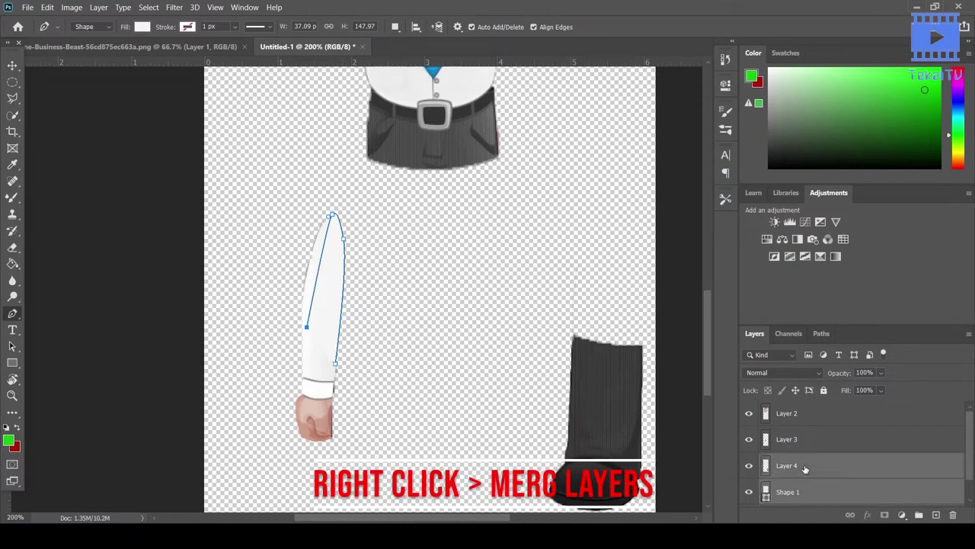
right_click(806, 466)
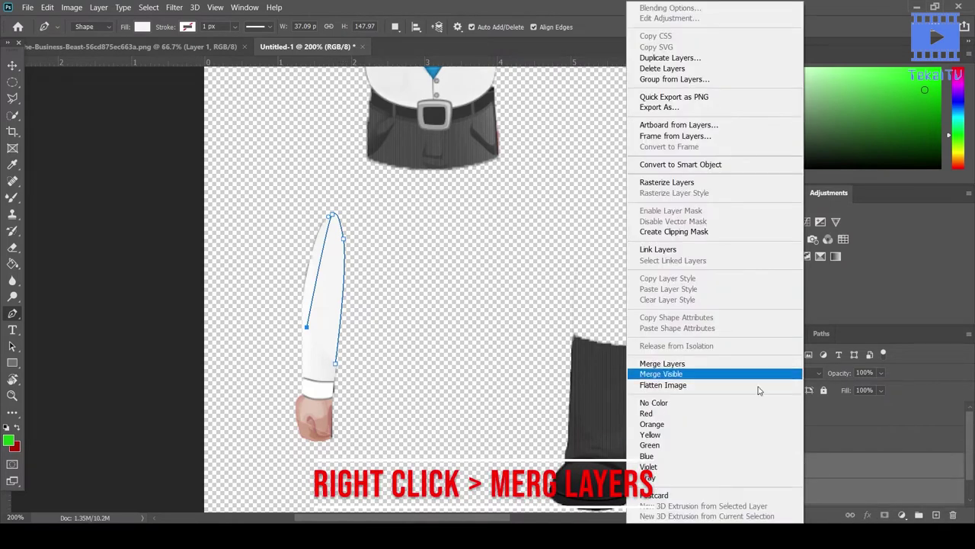
click(684, 364)
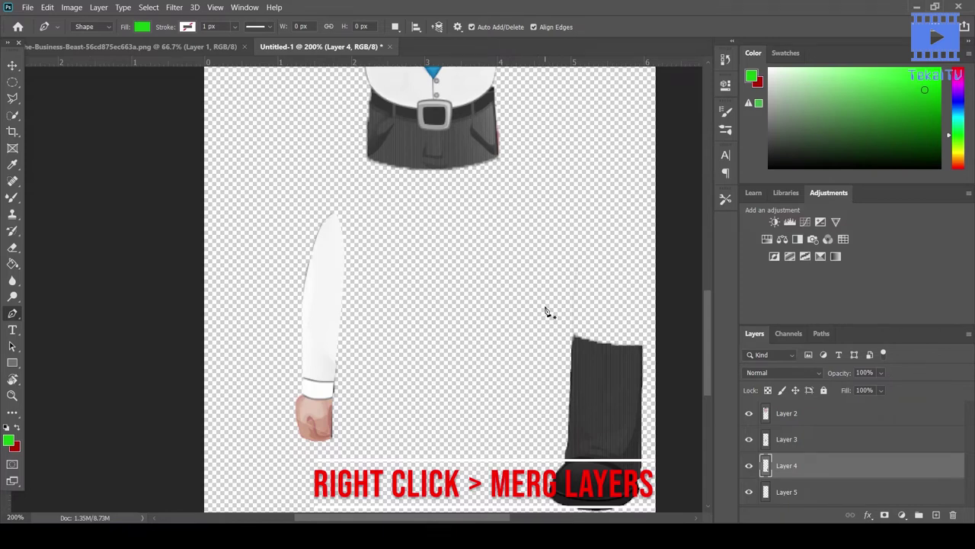
- Save the document locally over Cartoon.psd, confirming the replacement, and return to After Effects
key(ctrl+s)
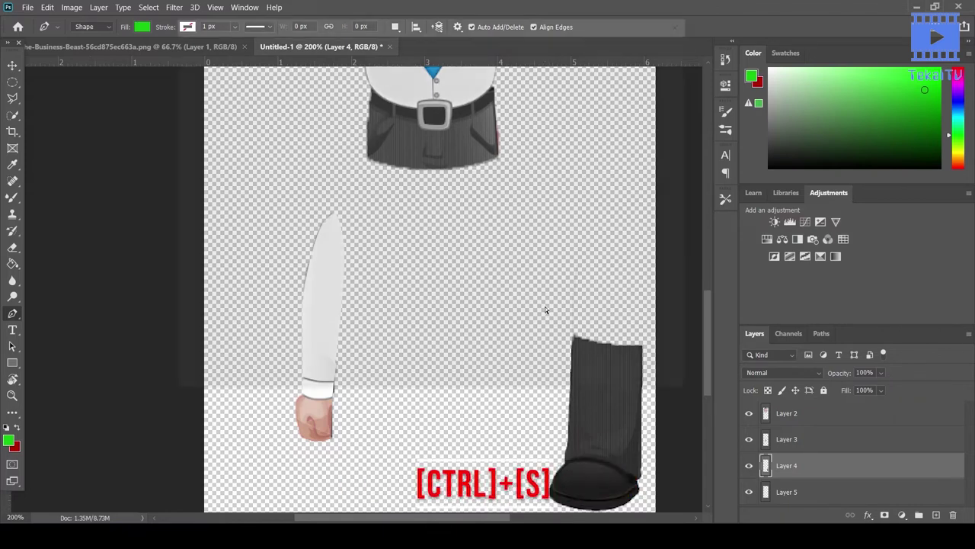
click(509, 329)
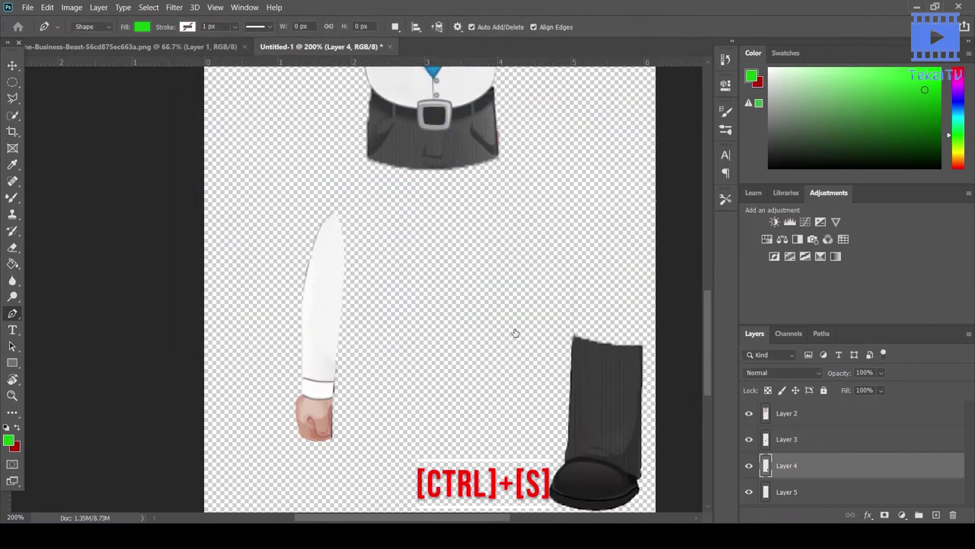
click(339, 147)
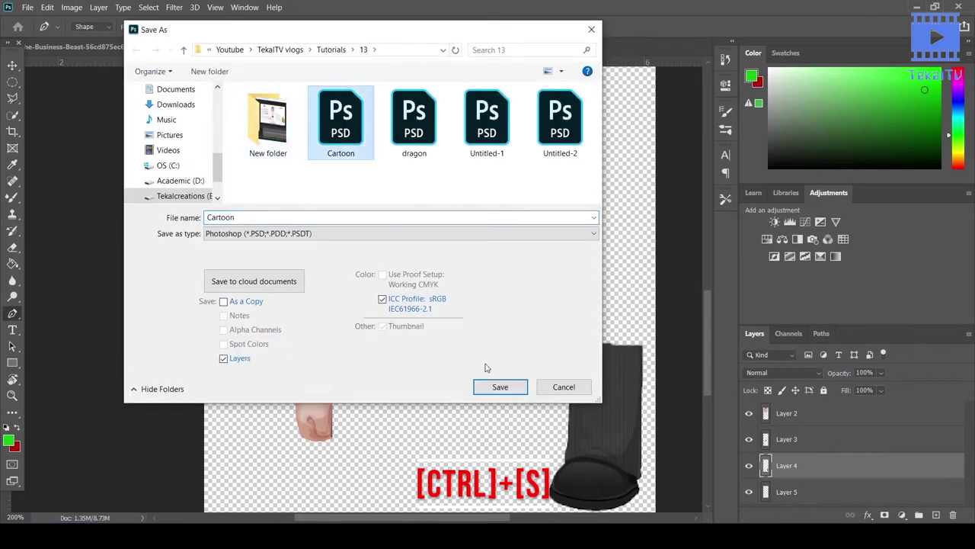
click(500, 388)
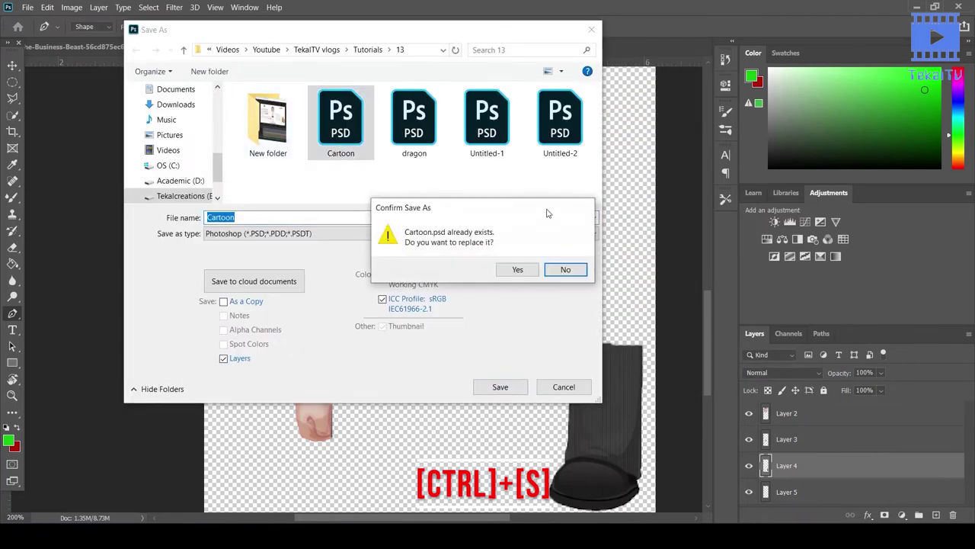
click(512, 269)
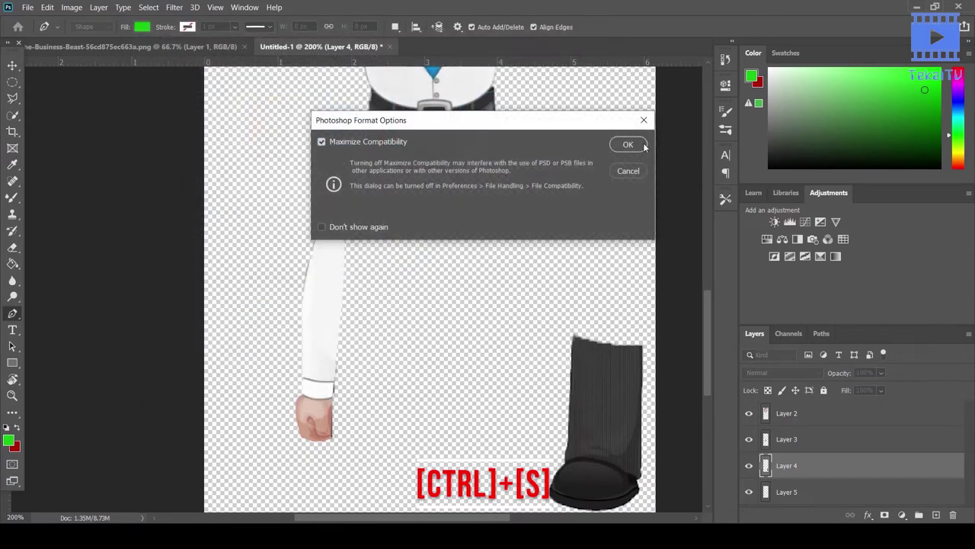
click(628, 144)
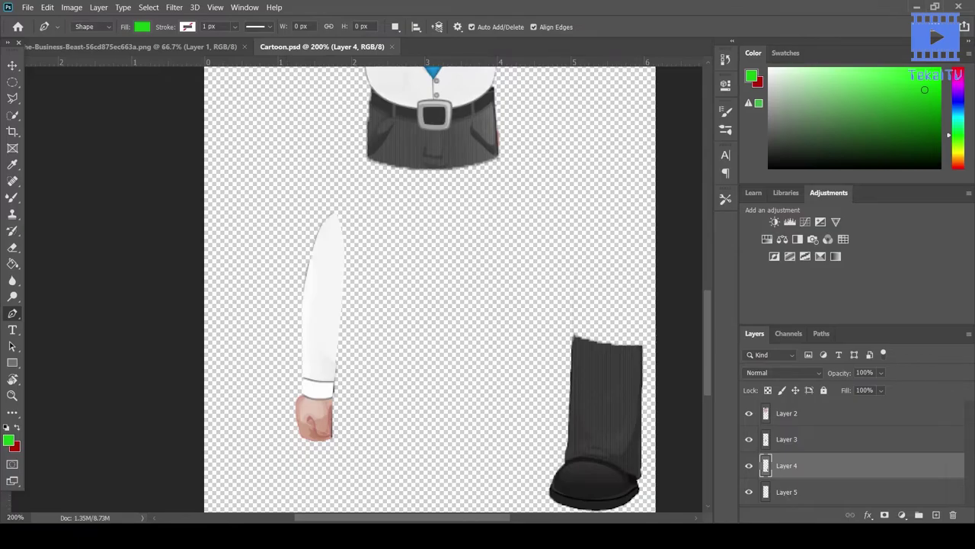
click(262, 477)
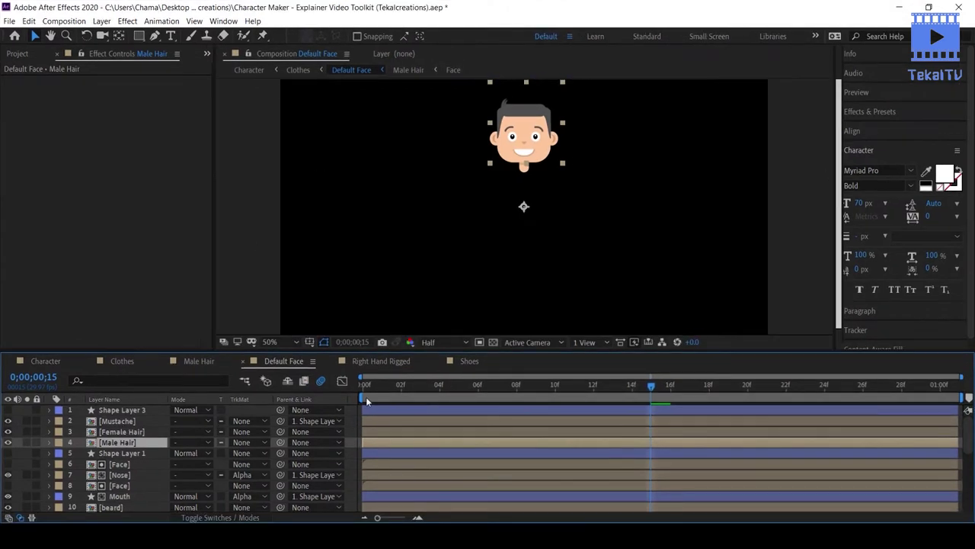
- Import Cartoon.psd as a Composition with Retain Layer Sizes
click(31, 54)
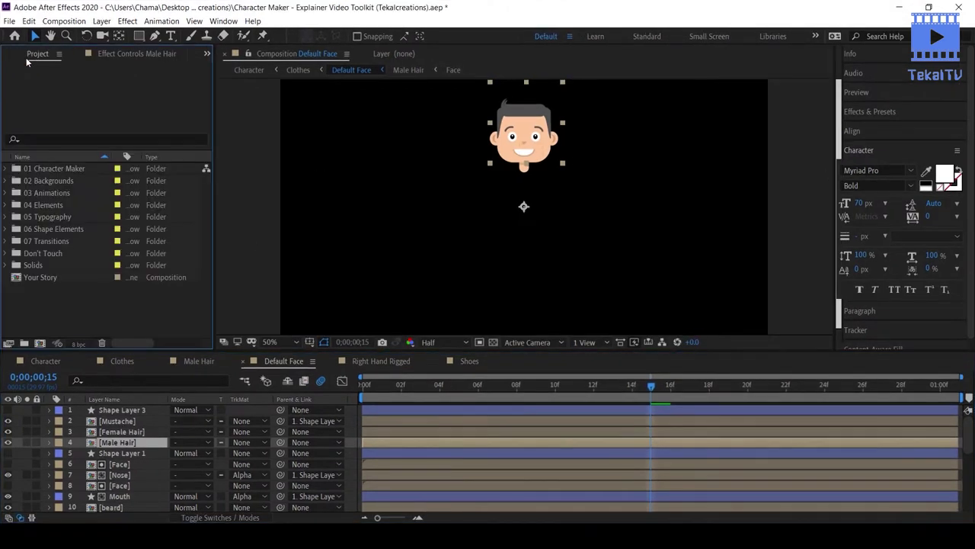
double_click(91, 298)
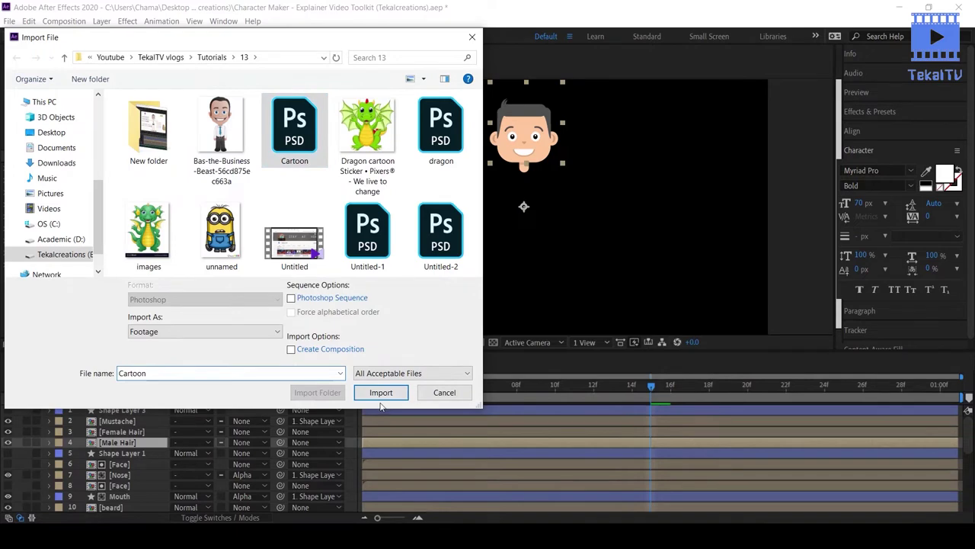
click(381, 396)
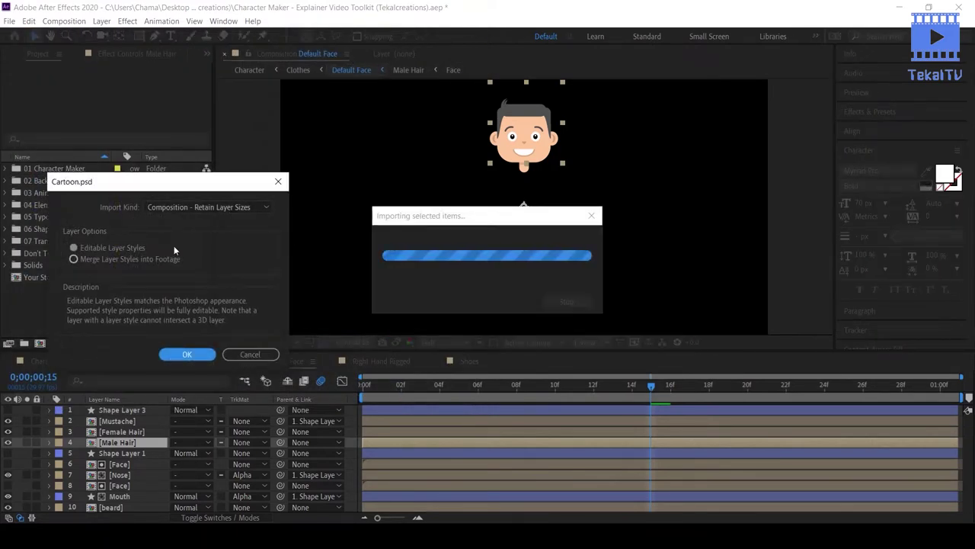
click(176, 206)
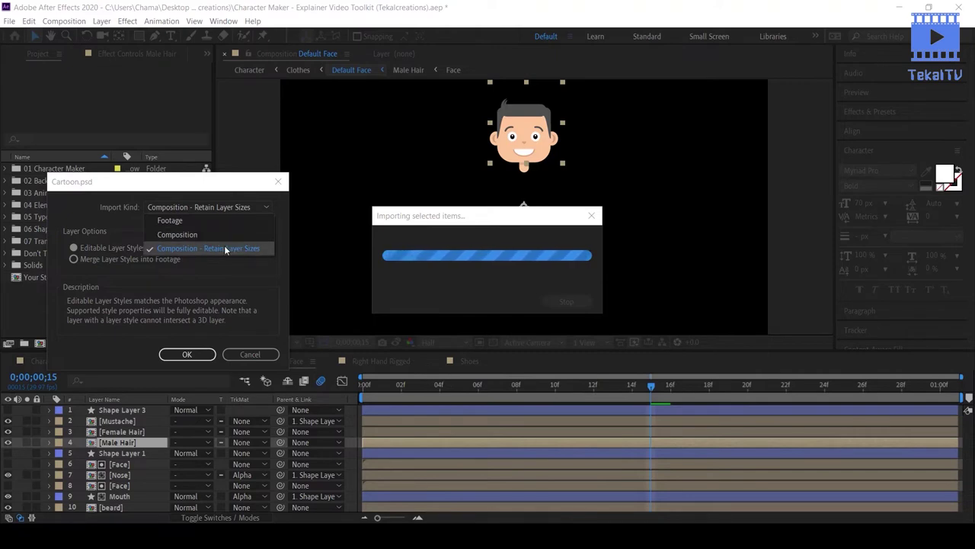
click(224, 248)
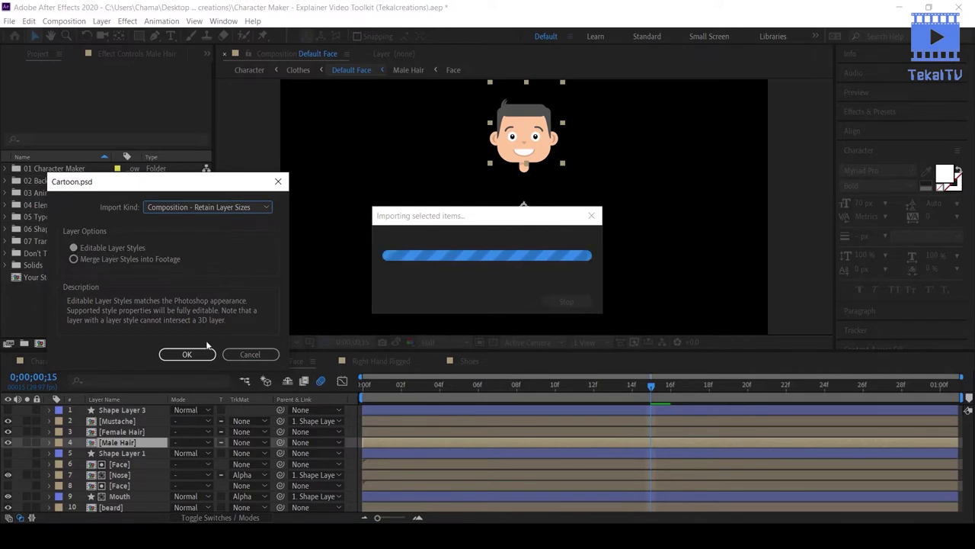
click(187, 354)
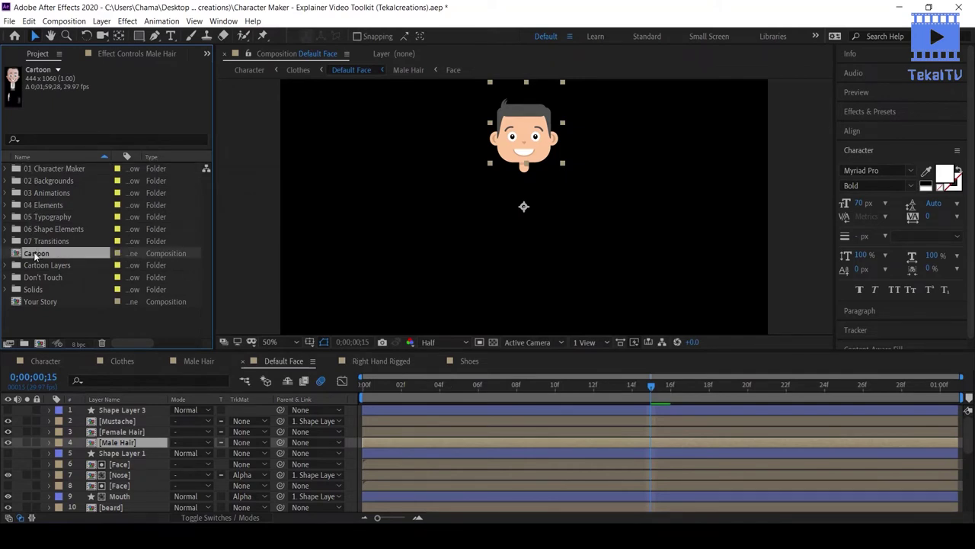
- Copy the Cartoon comp's head Layer 2 into Default Face as the top layer, placed over the face
double_click(34, 254)
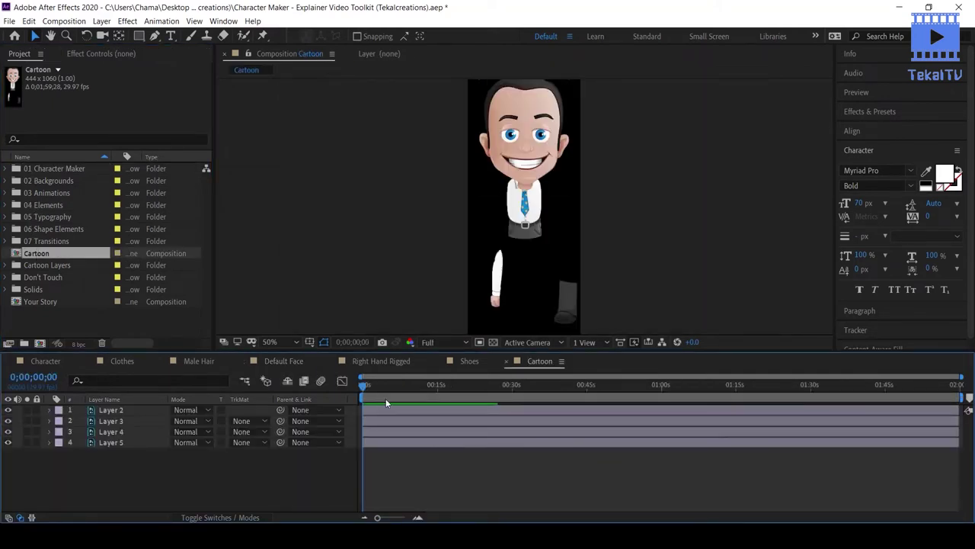
click(441, 385)
drag(441, 389, 478, 388)
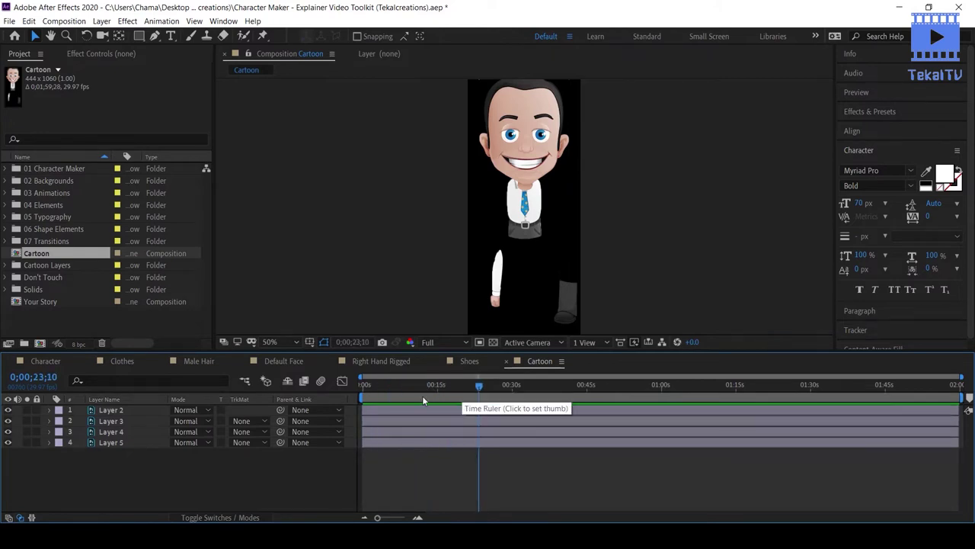
click(134, 411)
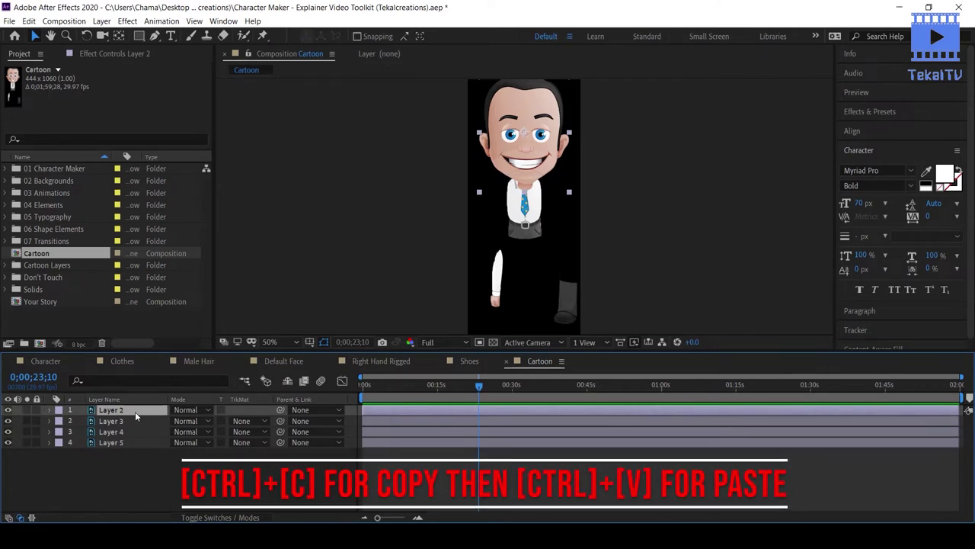
click(271, 360)
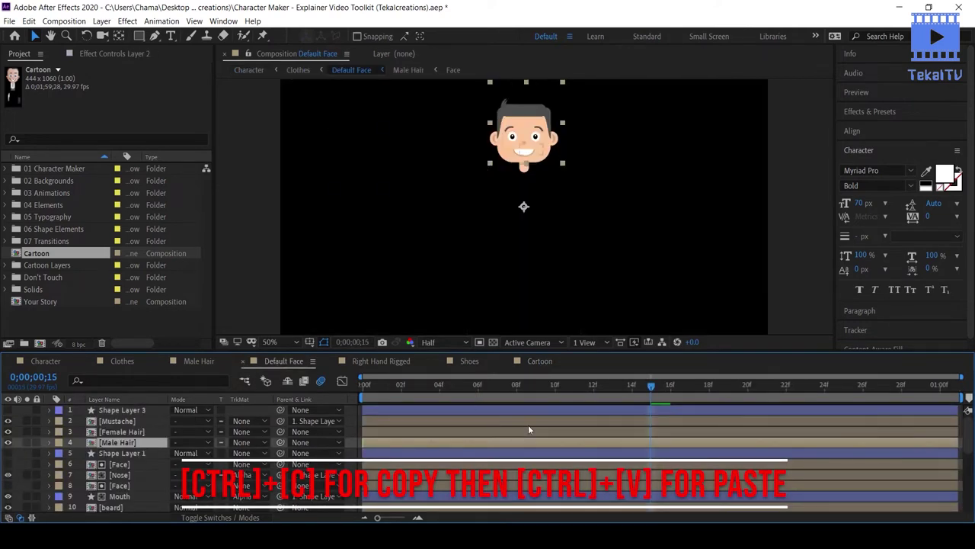
key(ctrl+v)
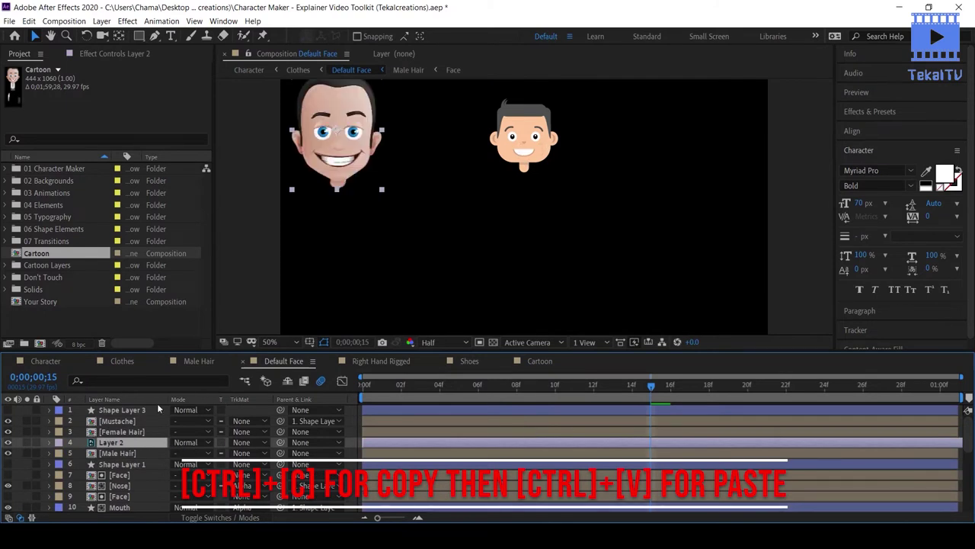
drag(126, 443, 128, 411)
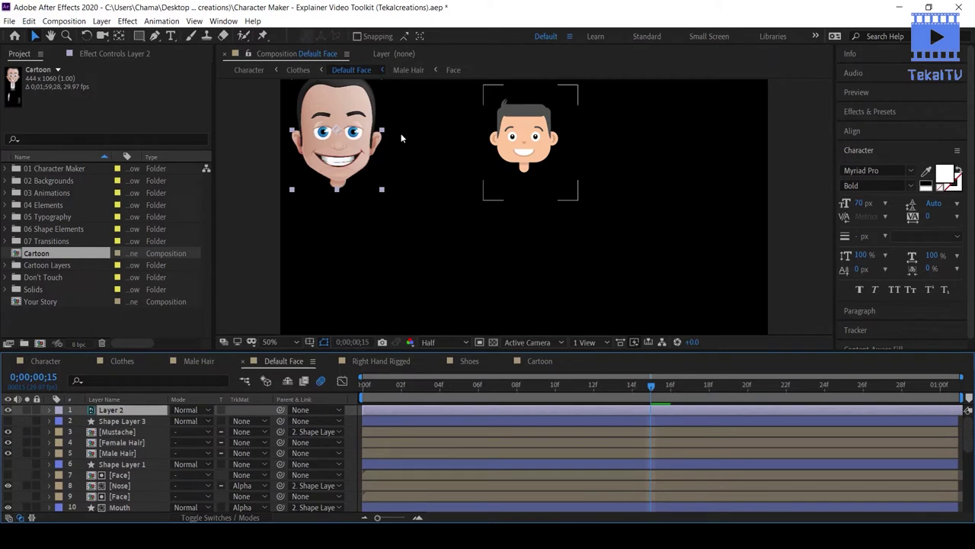
mouse_move(354, 159)
mouse_down()
mouse_move(579, 166)
mouse_move(572, 178)
mouse_up()
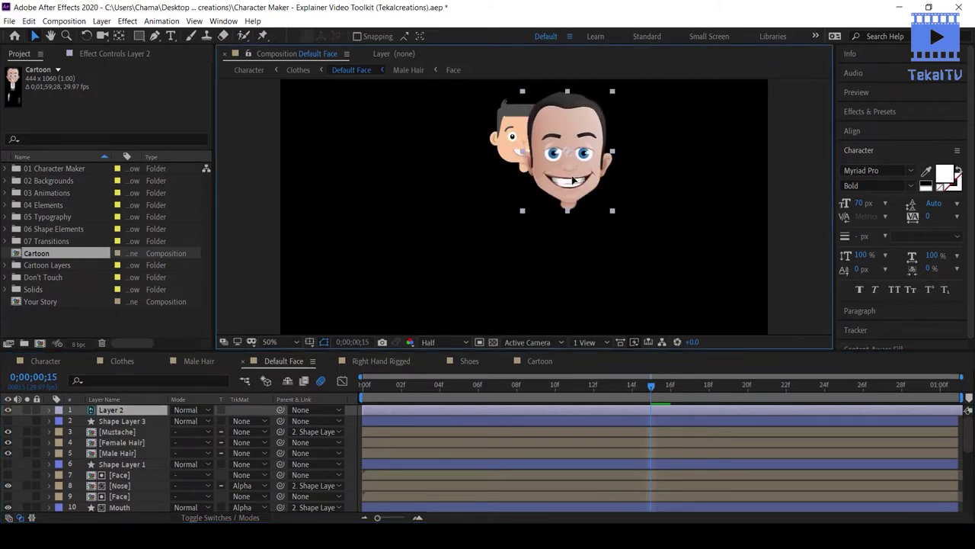
- Scale the cartoon head Layer 2 to 70% and nudge it into alignment over the default face
key(s)
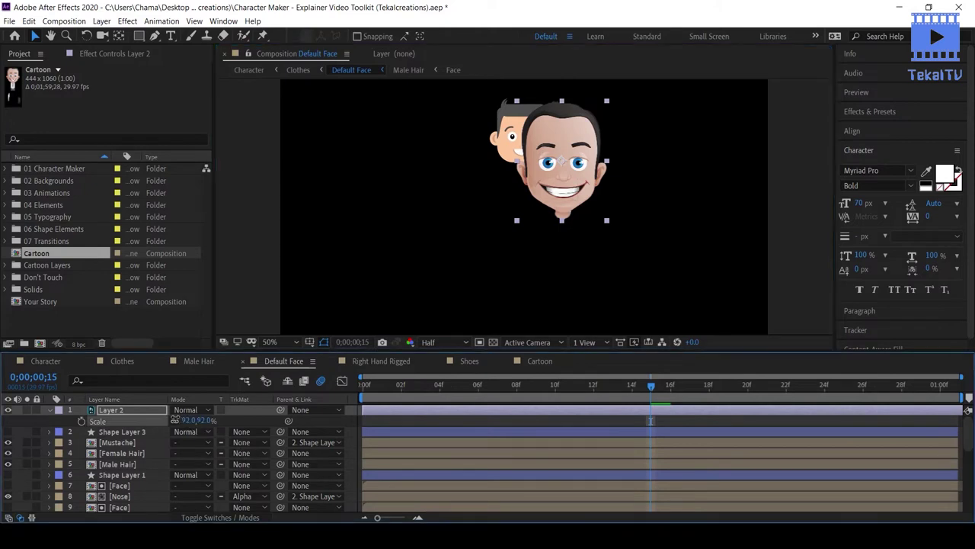
drag(185, 421, 158, 418)
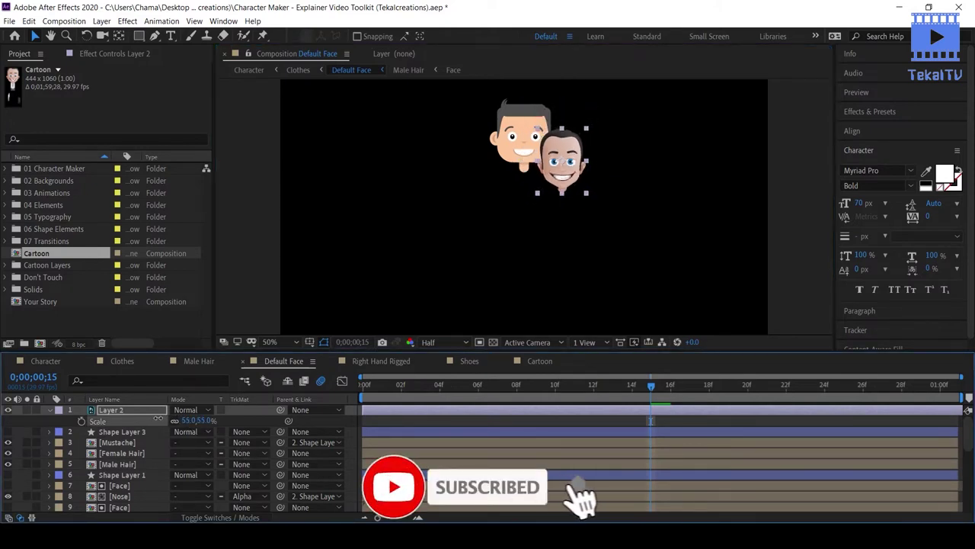
click(564, 190)
drag(564, 191, 526, 162)
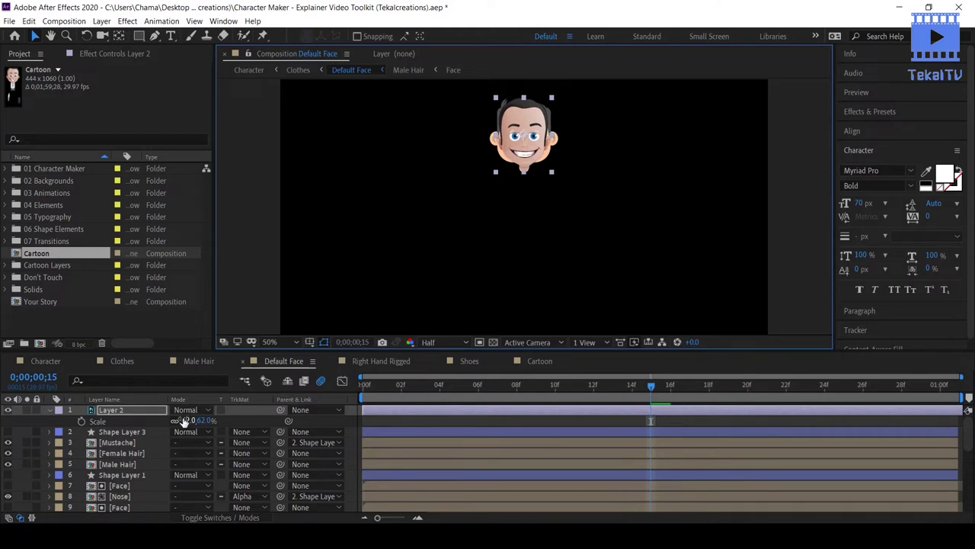
drag(182, 422, 180, 421)
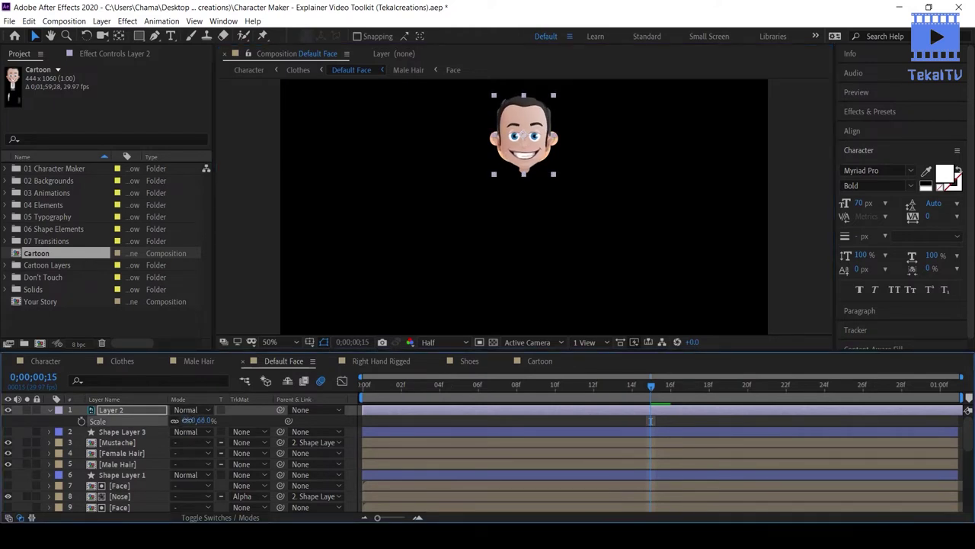
drag(183, 420, 185, 420)
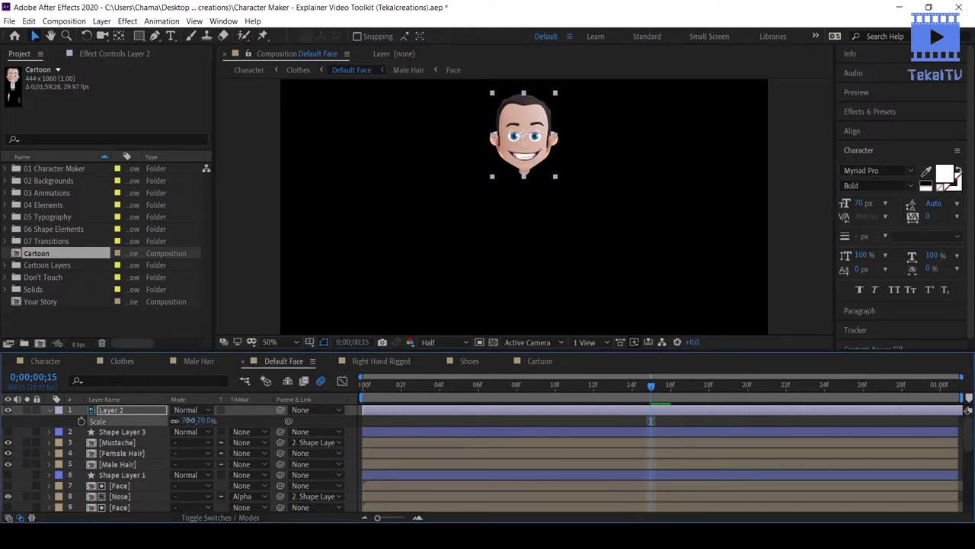
drag(535, 158, 536, 152)
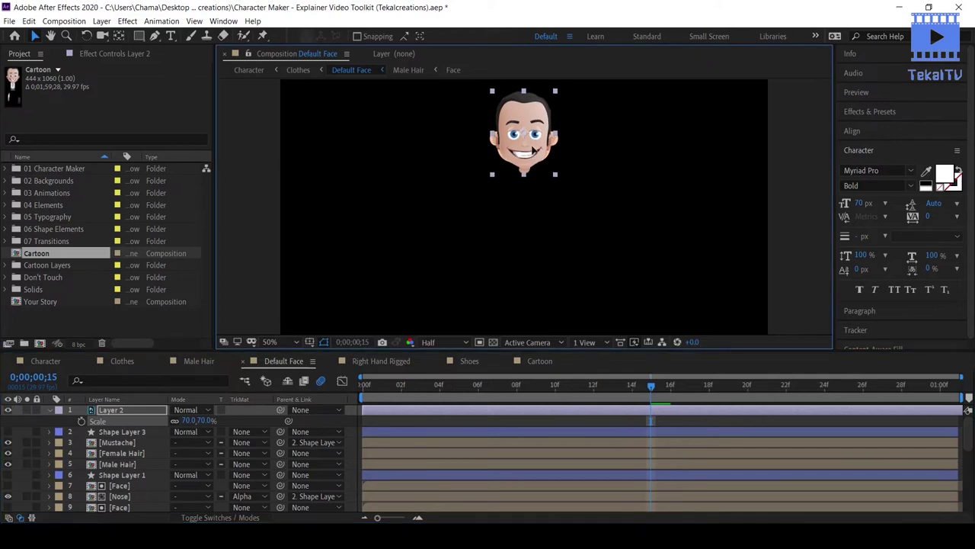
key(shift+Right)
key(shift+Down)
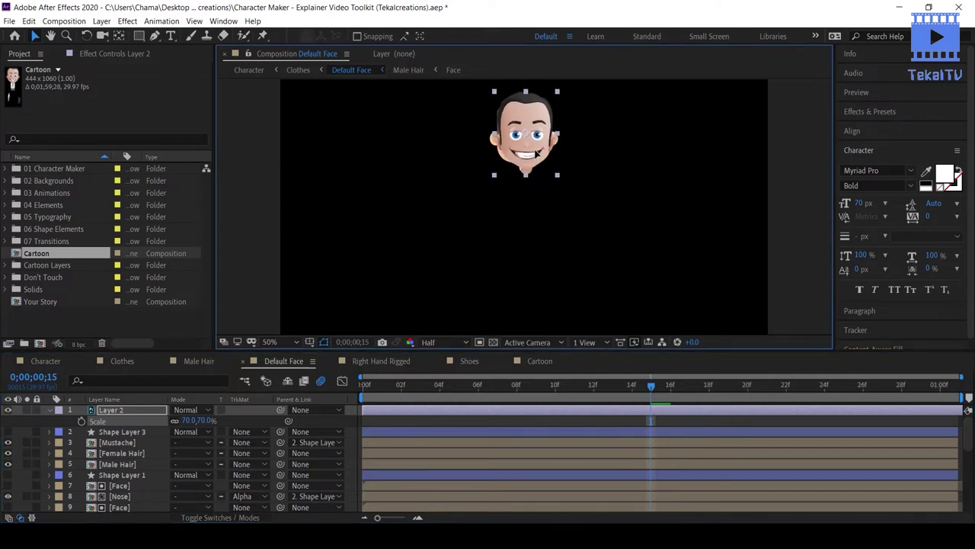
key(Left)
key(Left)
key(Left)
key(Left)
key(Left)
key(Left)
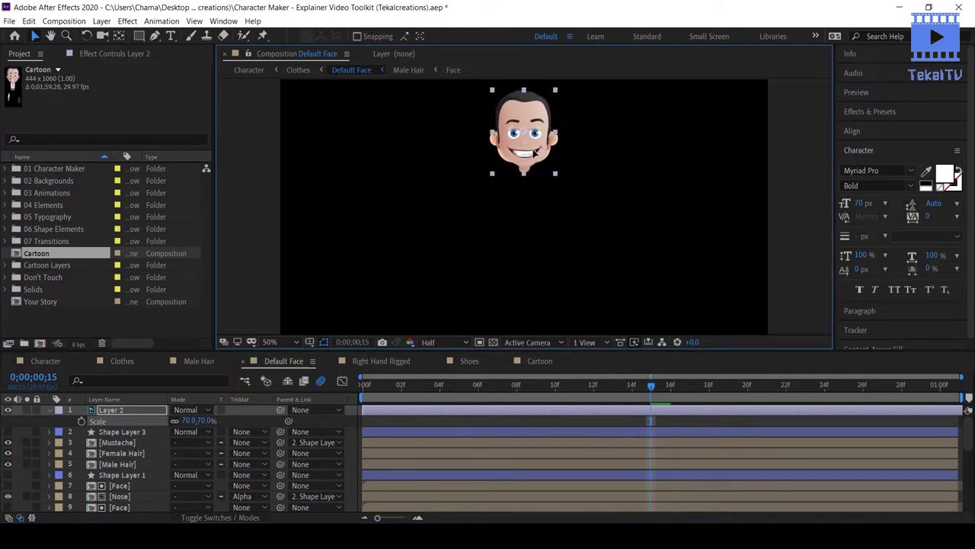
click(514, 208)
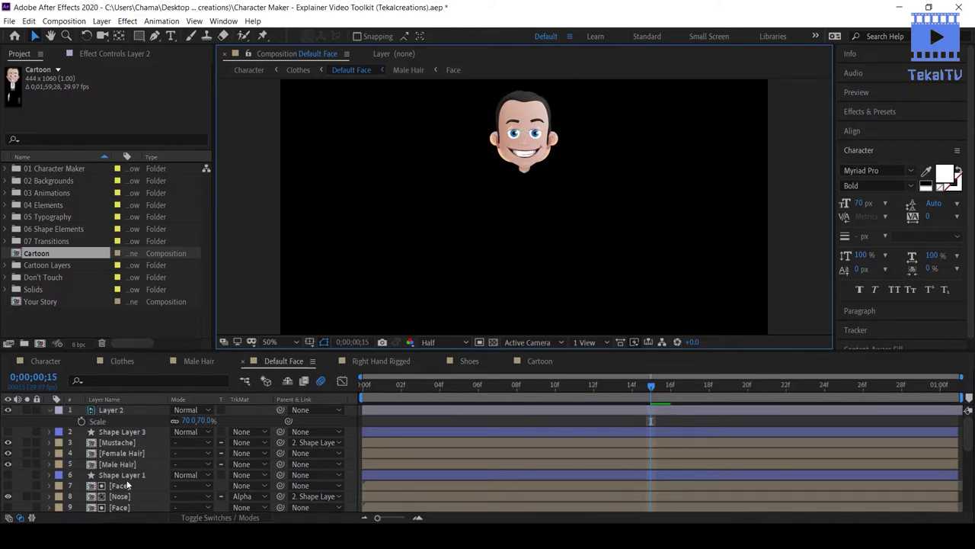
- Move the Mouth layer above the cartoon head in the layer stack
scroll(121, 474, down, 3)
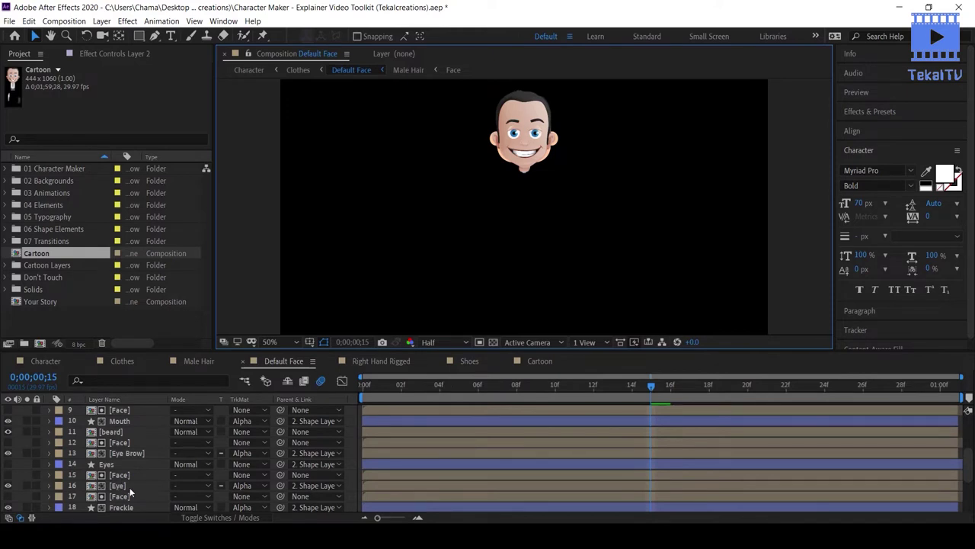
click(114, 421)
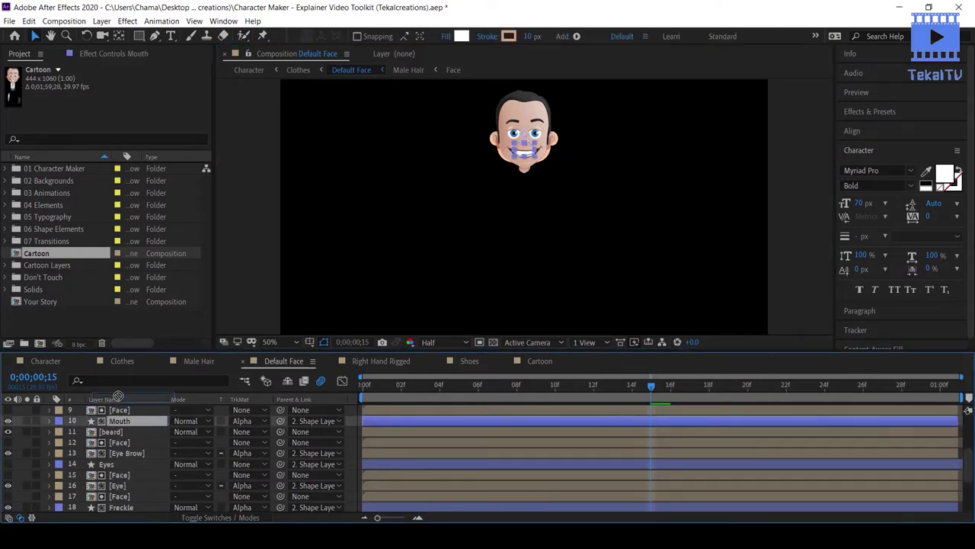
drag(115, 421, 114, 401)
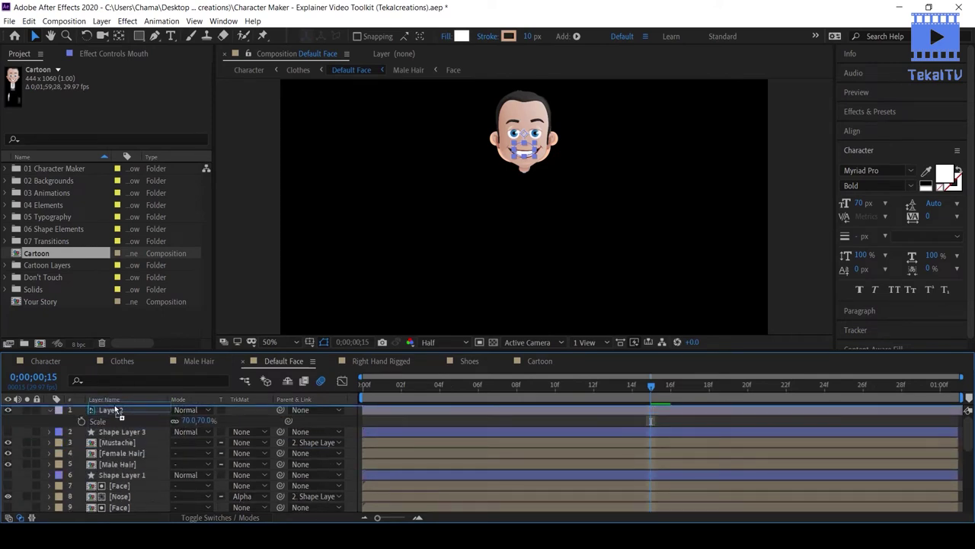
drag(114, 401, 115, 406)
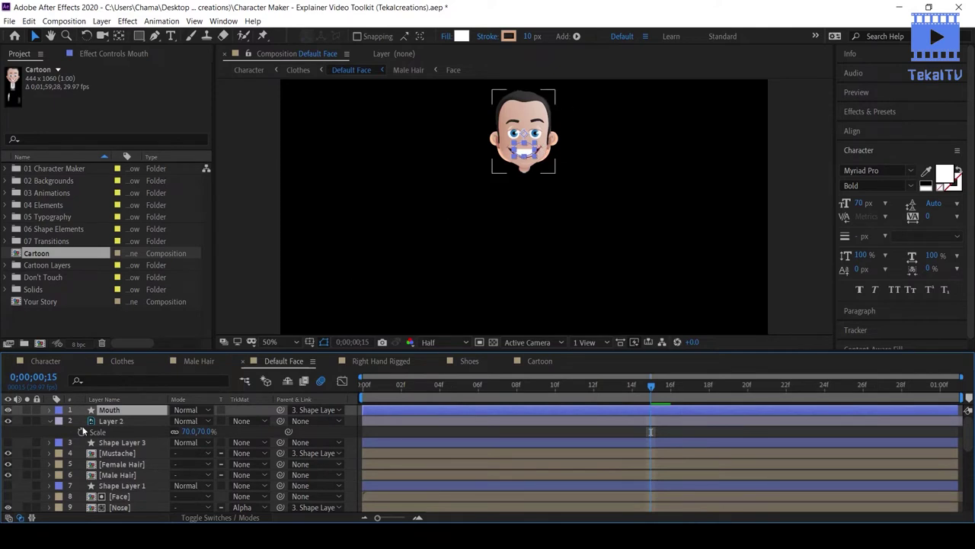
- Collapse Layer 2's Scale, check the Eyes layer and face artwork, then switch to Photoshop
click(50, 420)
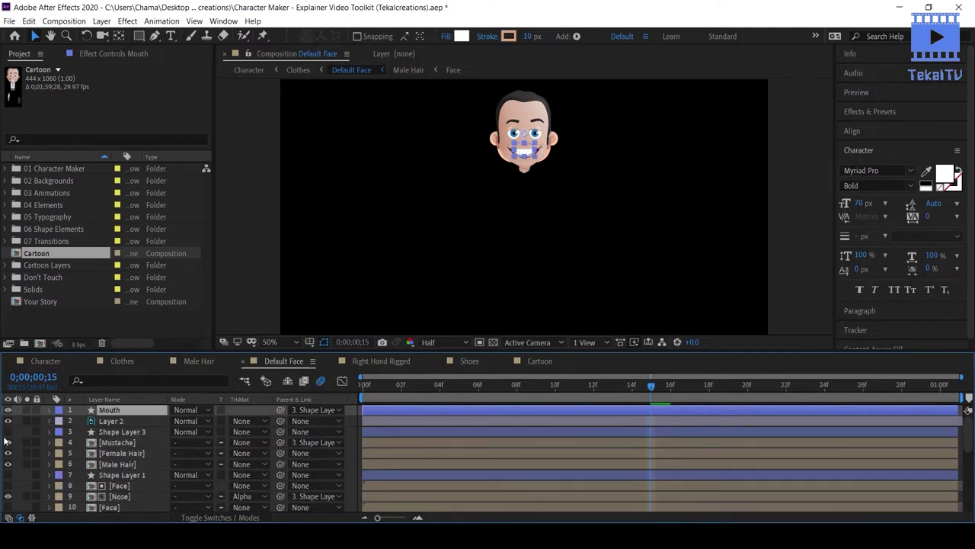
scroll(7, 507, down, 5)
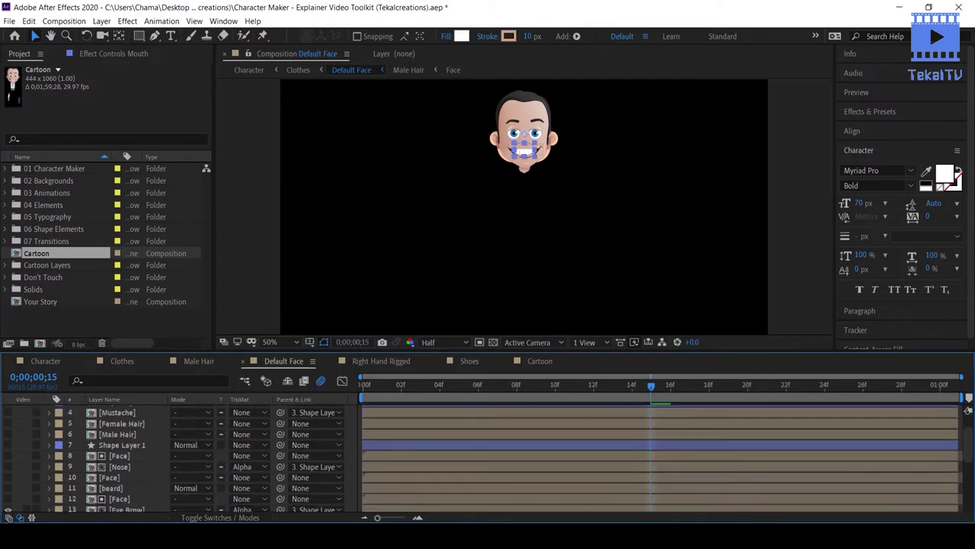
scroll(163, 459, down, 3)
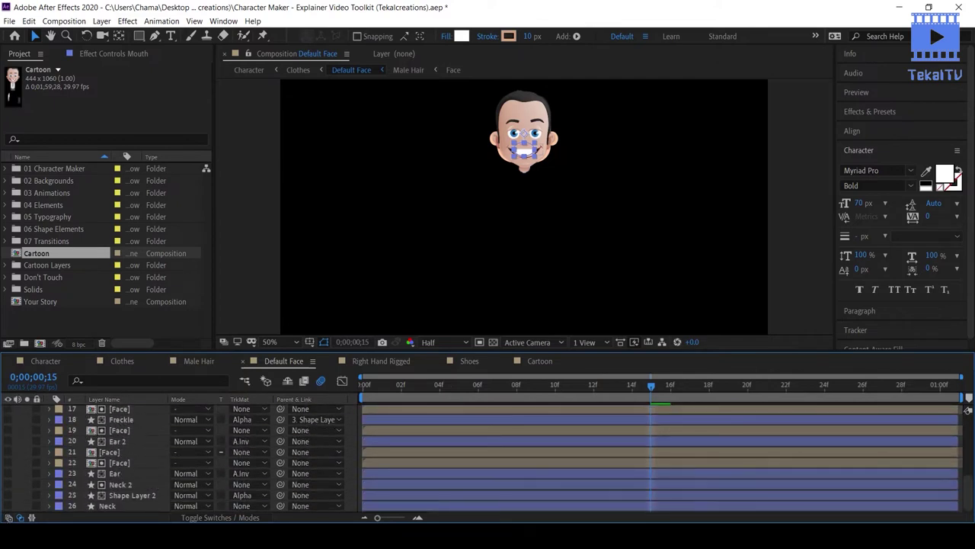
scroll(422, 410, up, 4)
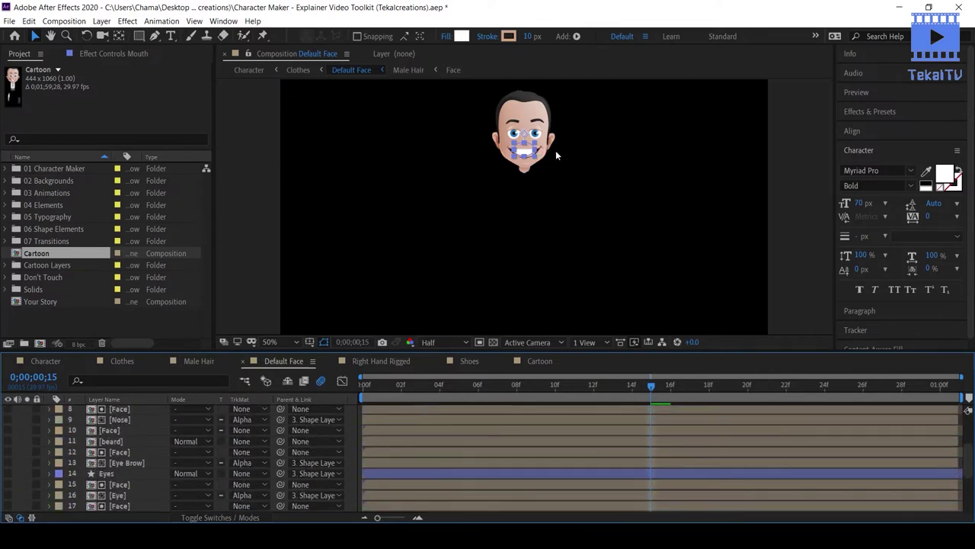
click(568, 176)
click(535, 169)
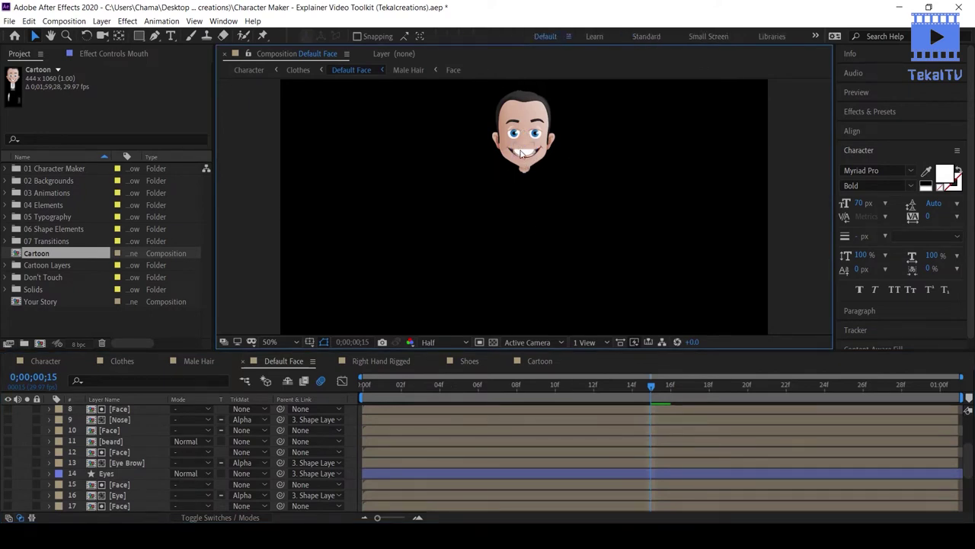
key(alt+Tab)
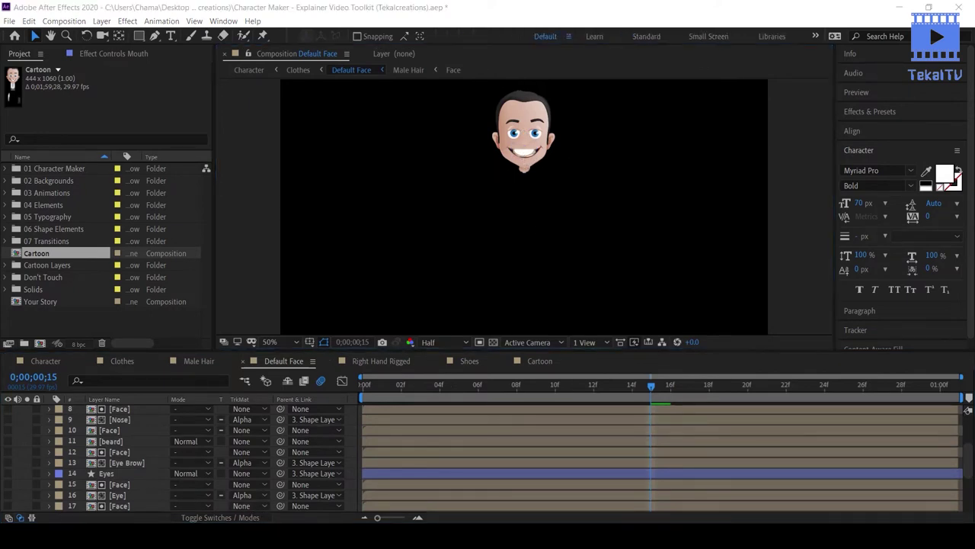
scroll(483, 276, up, 10)
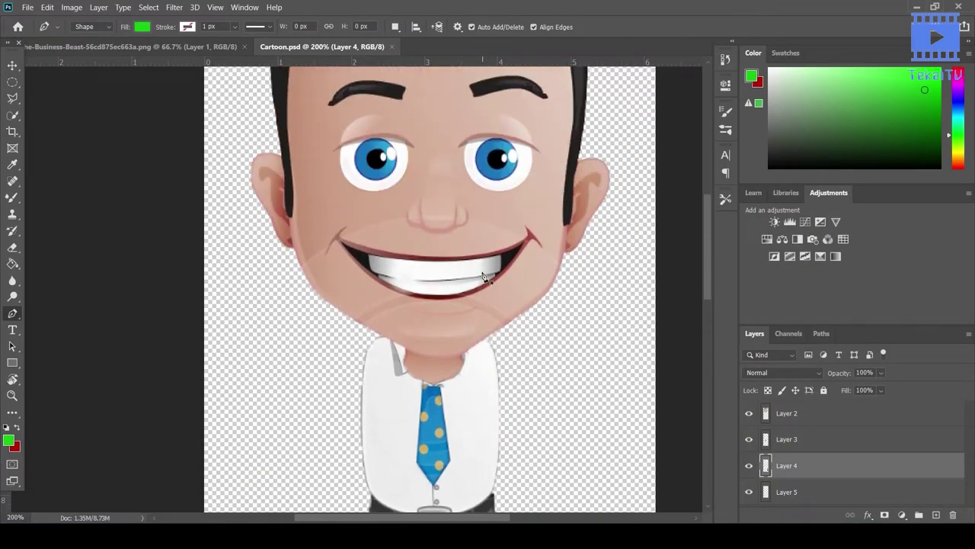
- Quick-select the mouth and teeth on Layer 2 of the cartoon head
scroll(483, 277, up, 1)
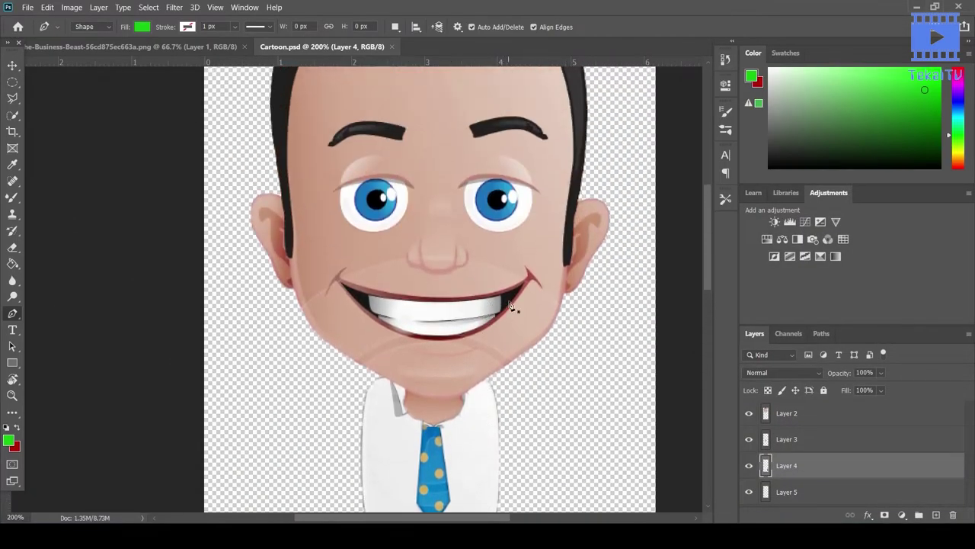
click(12, 114)
drag(454, 313, 360, 294)
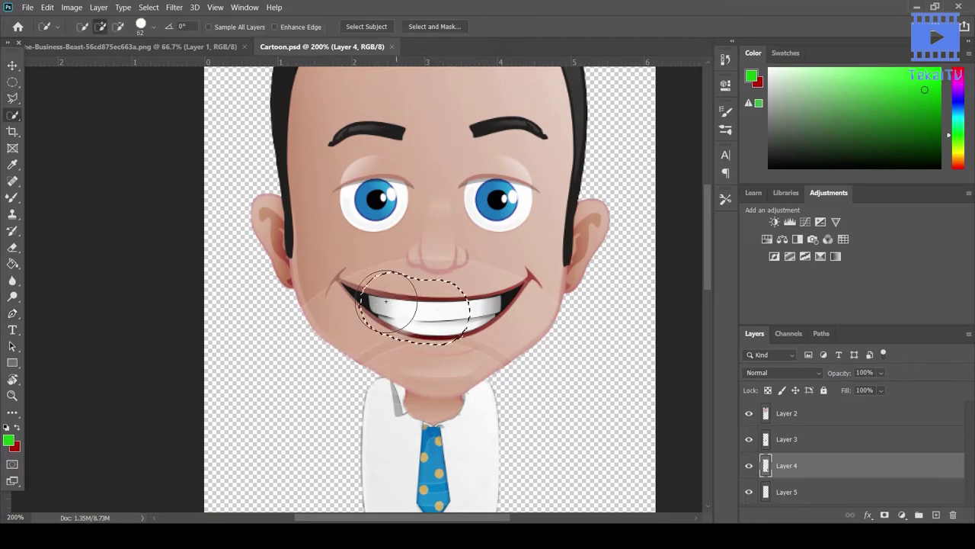
key(ctrl+d)
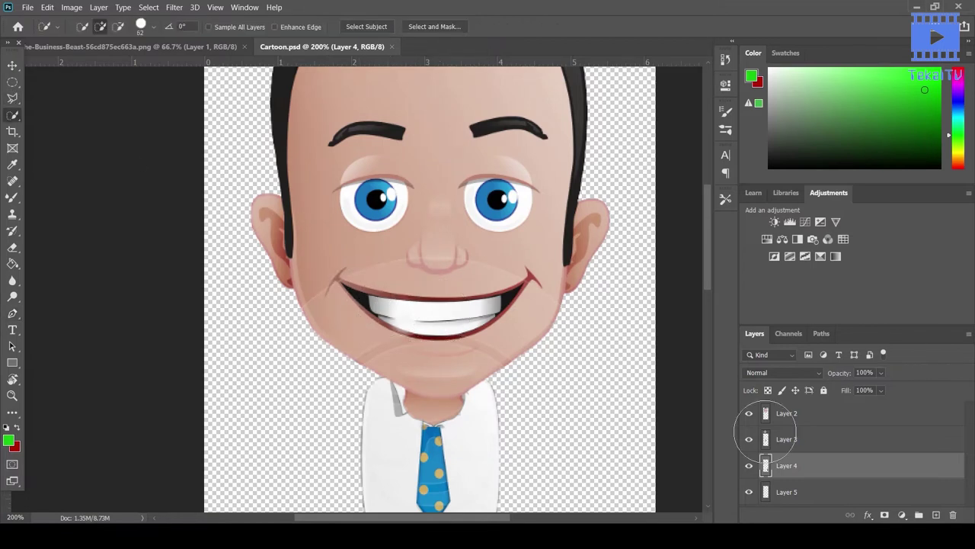
click(810, 415)
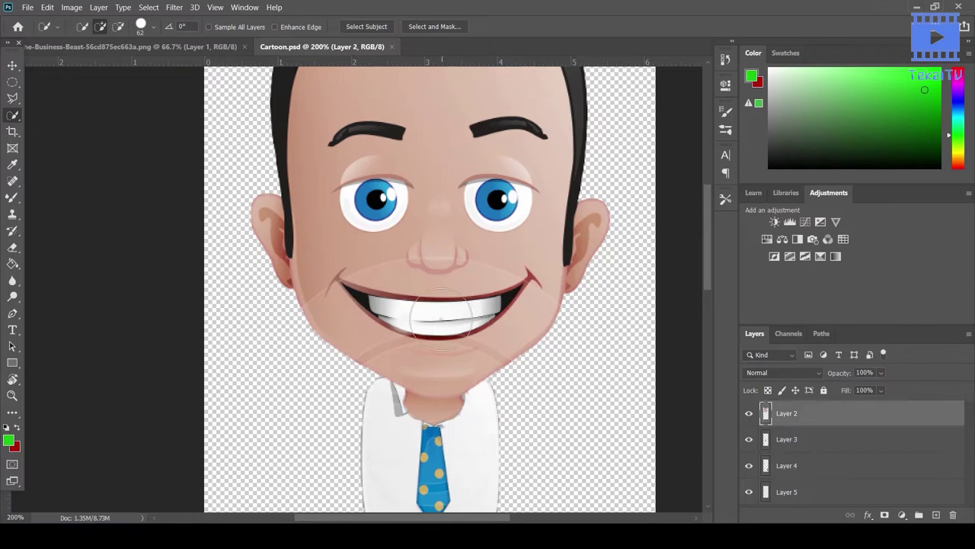
drag(446, 317, 505, 295)
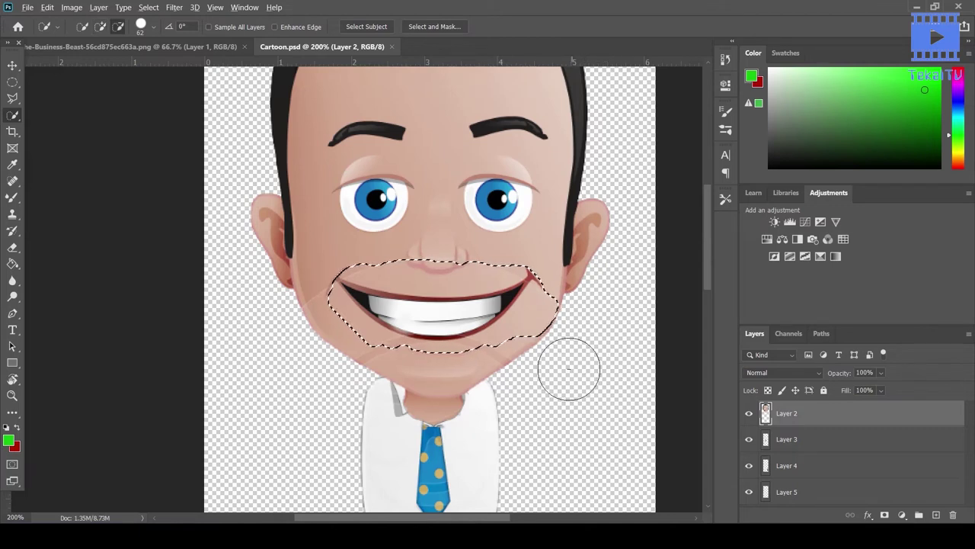
- Refine the mouth selection, trimming the right corner and below the nose and adding the left corner
key(alt)
drag(544, 322, 451, 393)
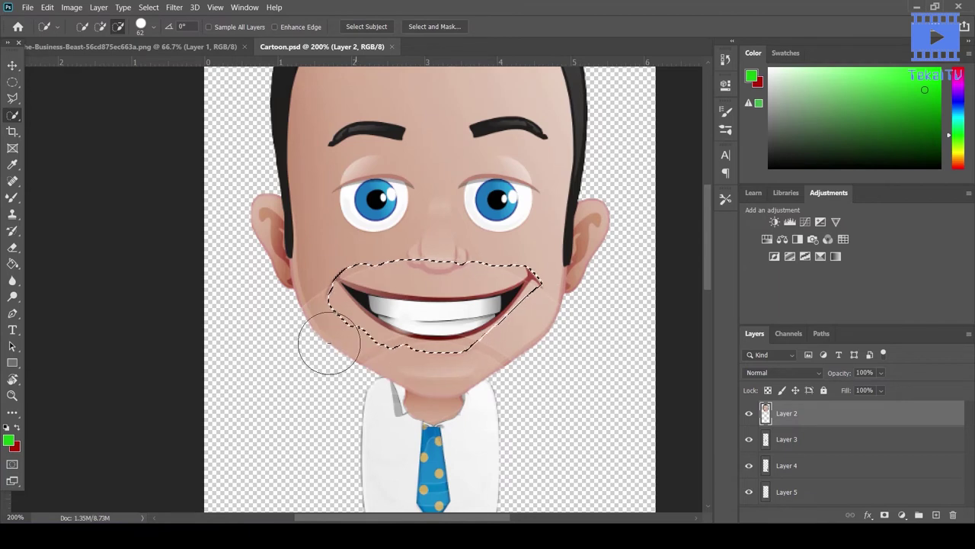
key(alt)
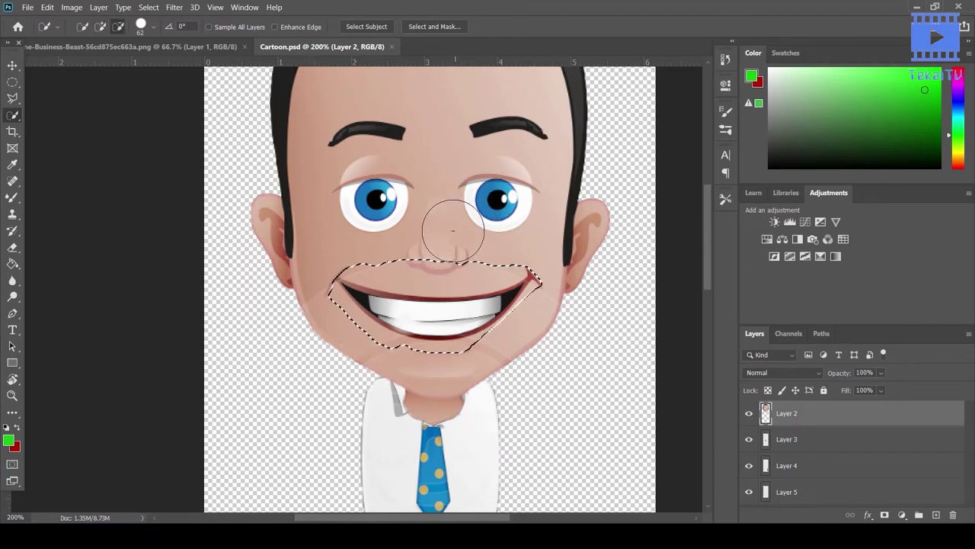
mouse_move(435, 210)
mouse_down()
mouse_move(423, 262)
mouse_move(446, 262)
mouse_up()
key(alt)
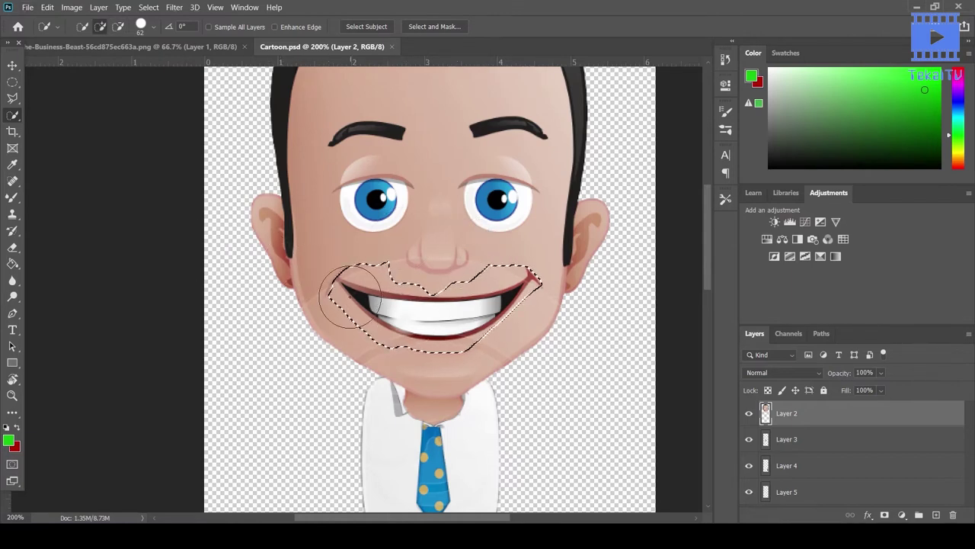
drag(362, 298, 381, 293)
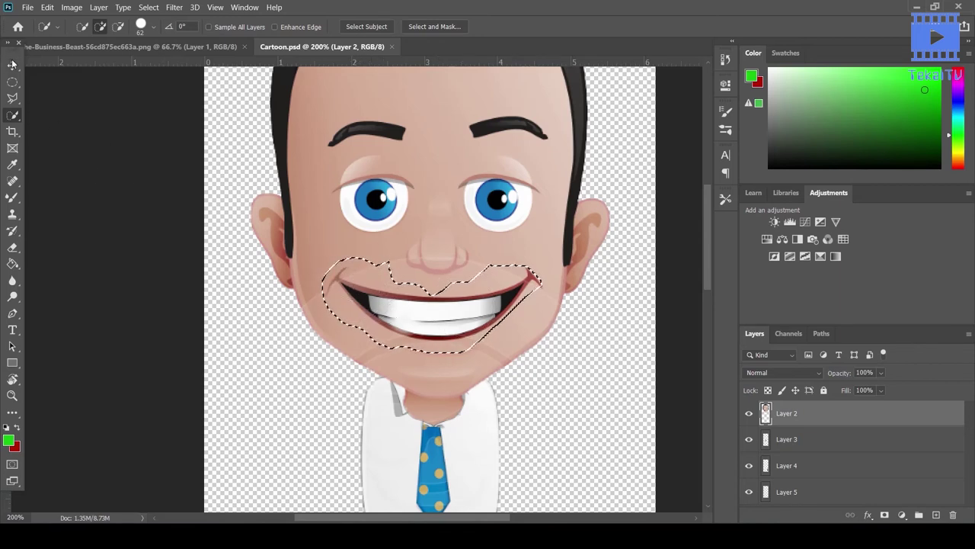
key(v)
key(ctrl+z)
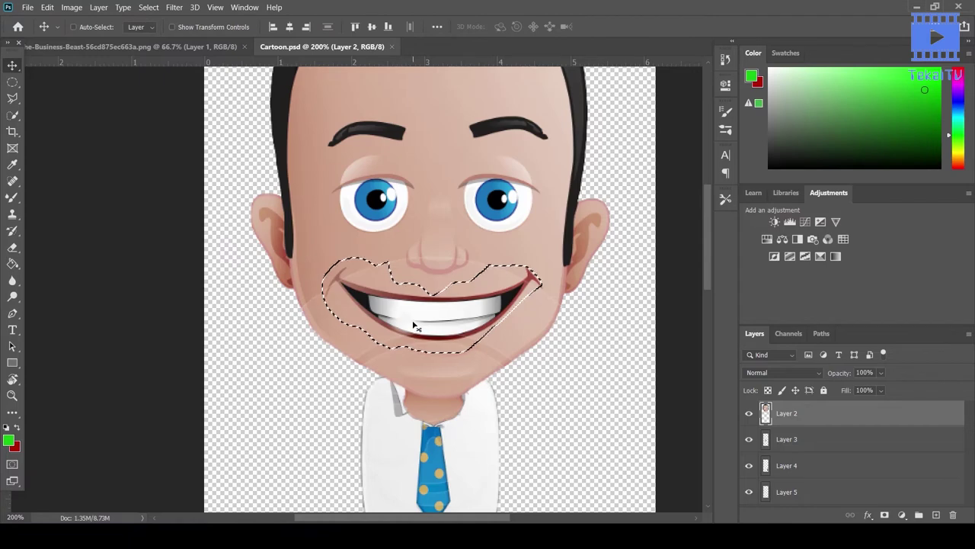
key(m)
right_click(379, 300)
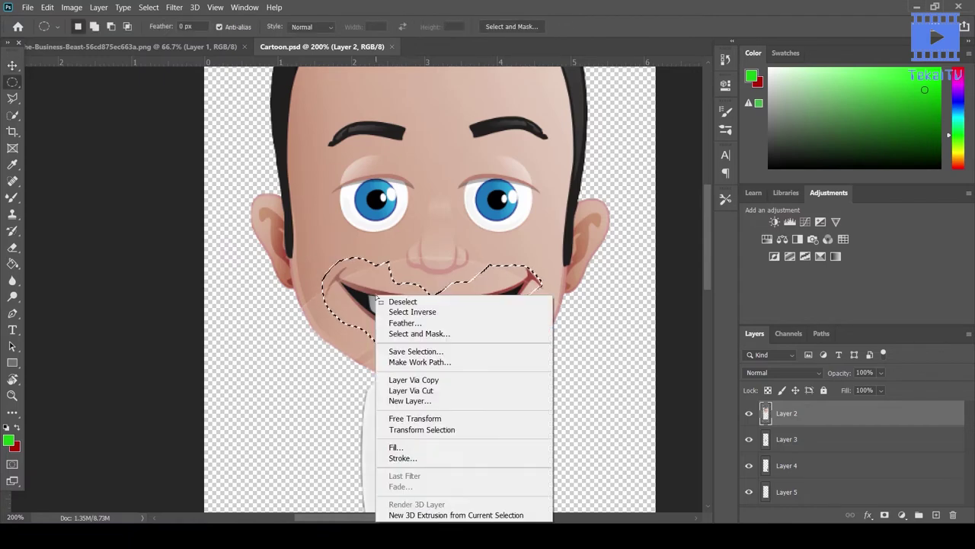
- Fill the mouth selection with Content-Aware skin and deselect
click(423, 448)
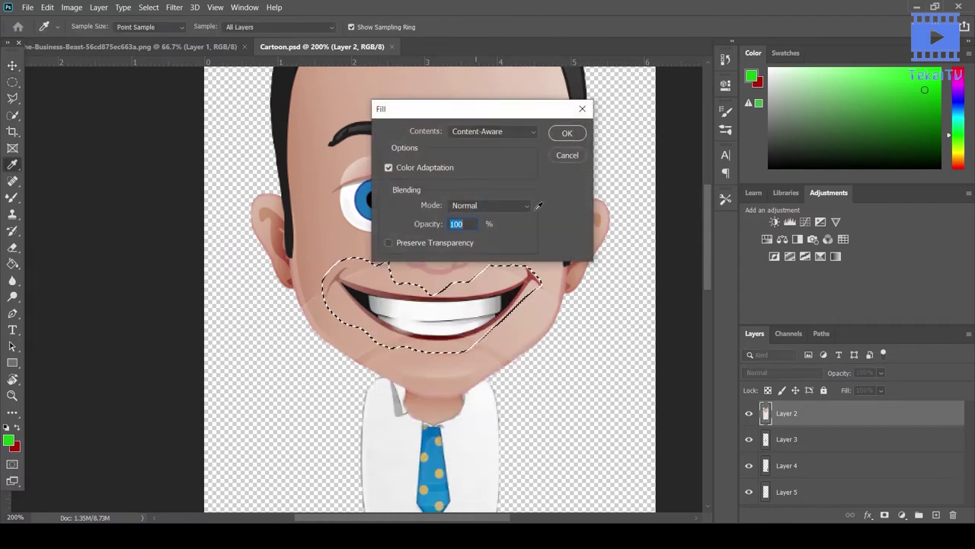
click(564, 135)
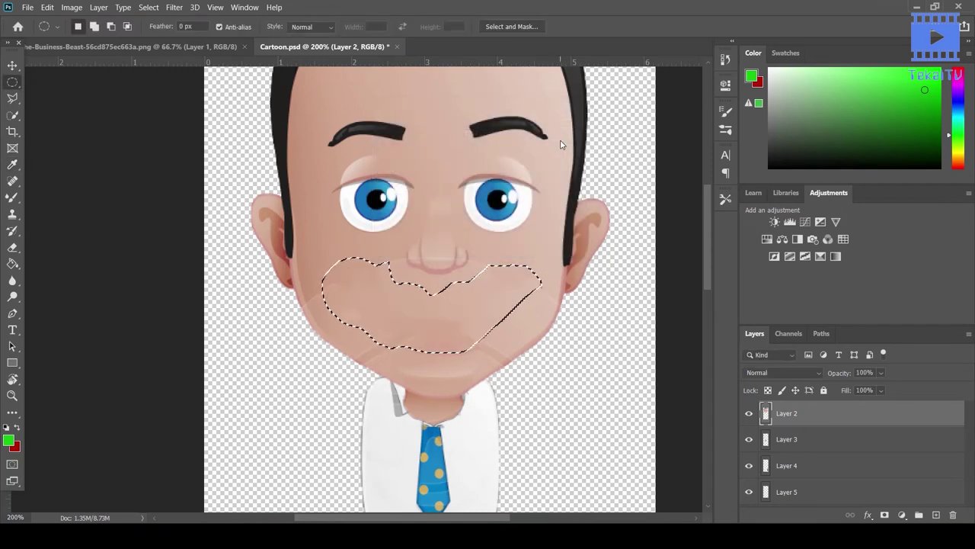
key(ctrl+d)
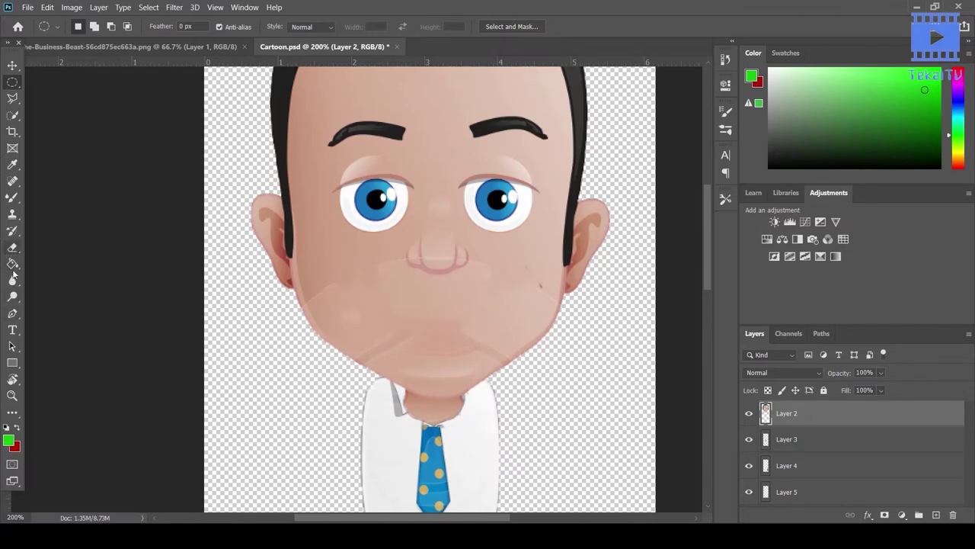
- Blur the patched right cheek and save Cartoon.psd
click(12, 281)
mouse_move(520, 278)
mouse_down()
mouse_move(515, 296)
mouse_move(360, 292)
mouse_move(406, 333)
mouse_move(342, 304)
mouse_move(431, 329)
mouse_move(502, 302)
mouse_move(343, 337)
mouse_up()
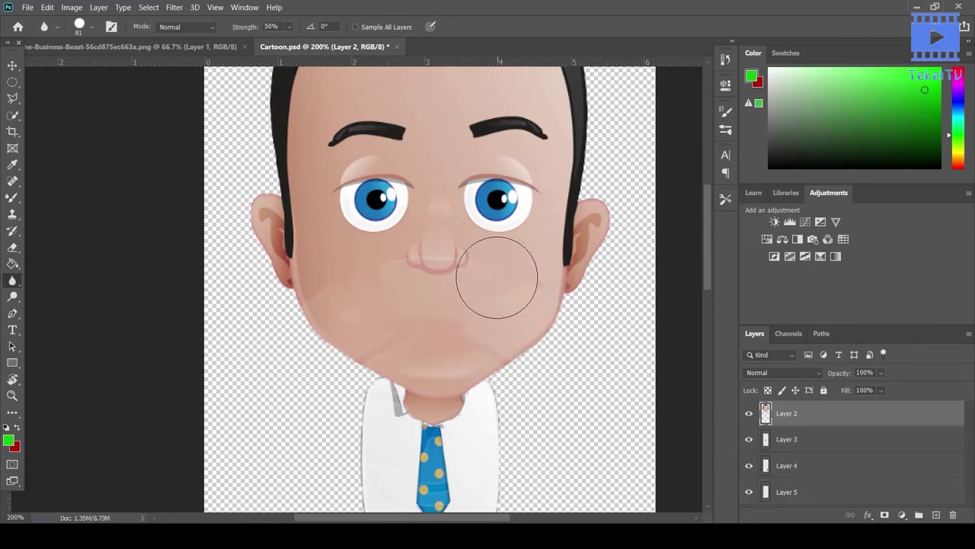
click(7, 67)
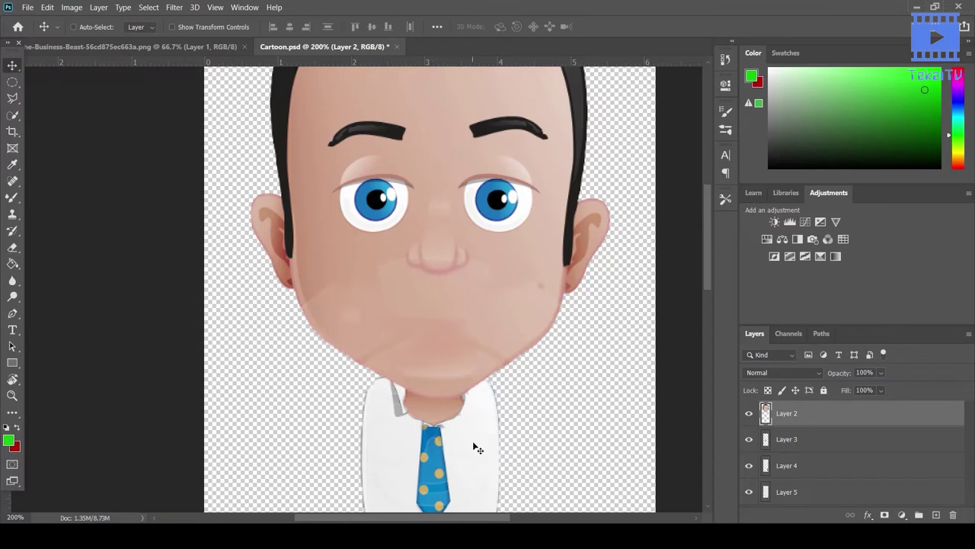
key(ctrl+s)
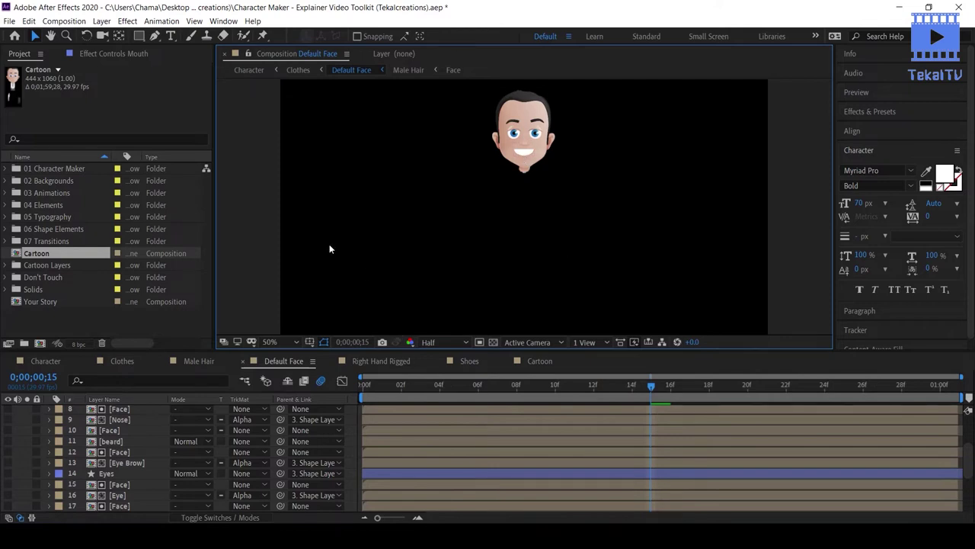
- Set the Mouth layer's X position to 0.4
scroll(118, 431, up, 3)
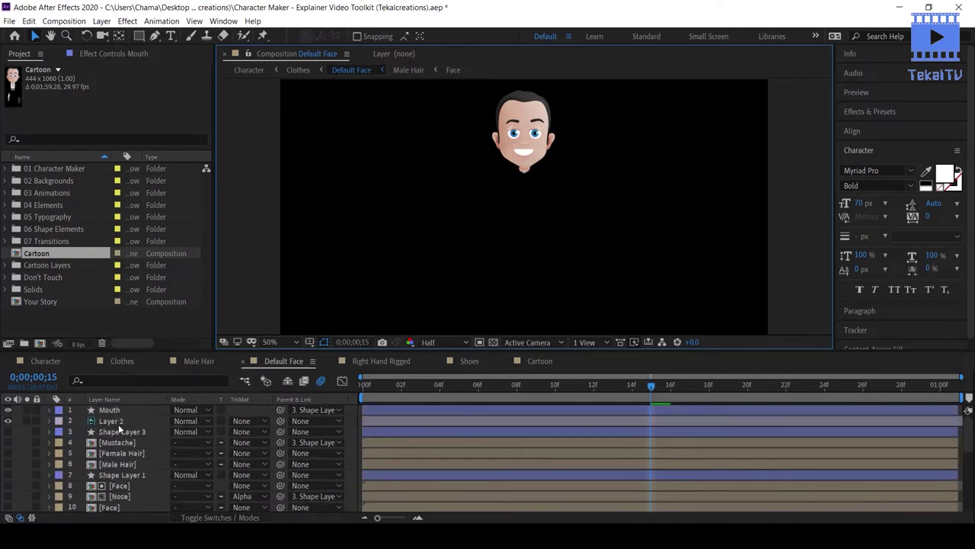
click(112, 411)
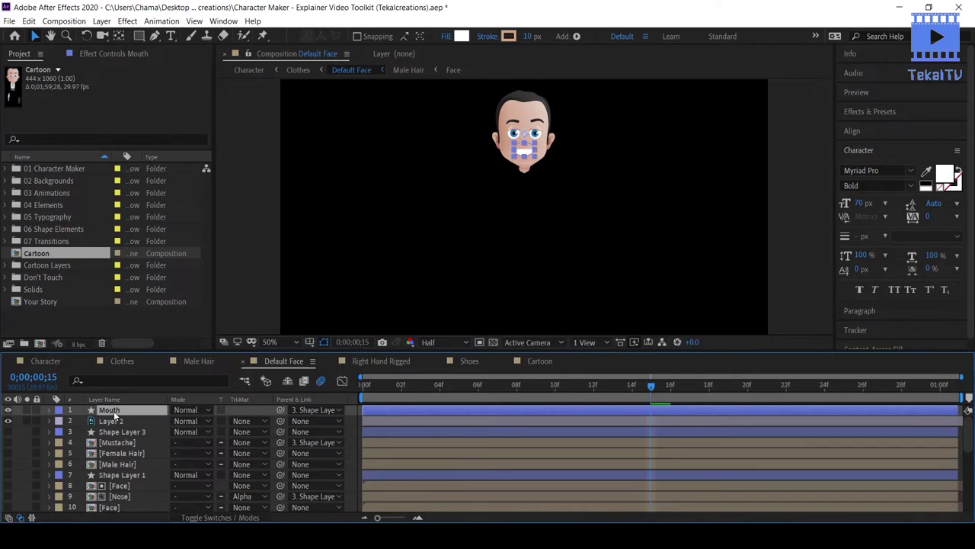
key(p)
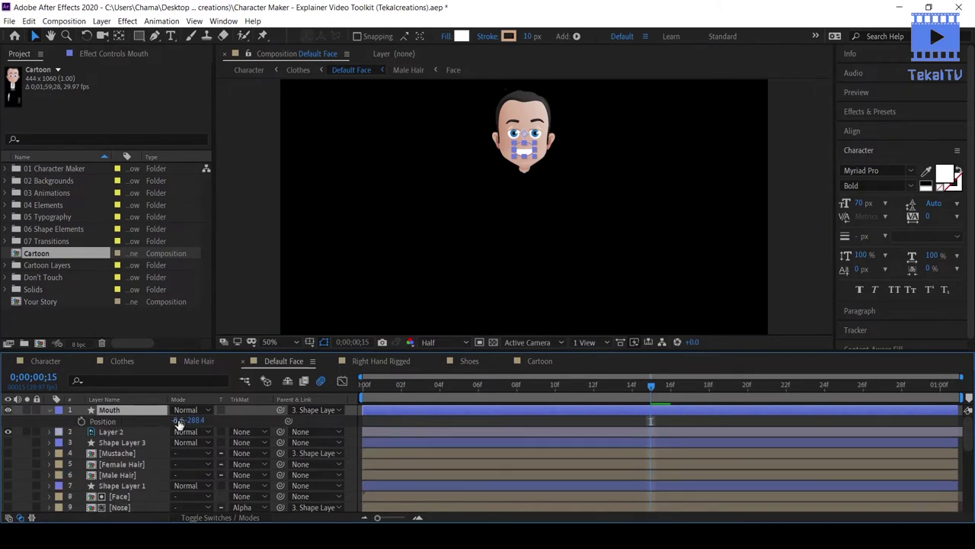
drag(179, 424, 182, 423)
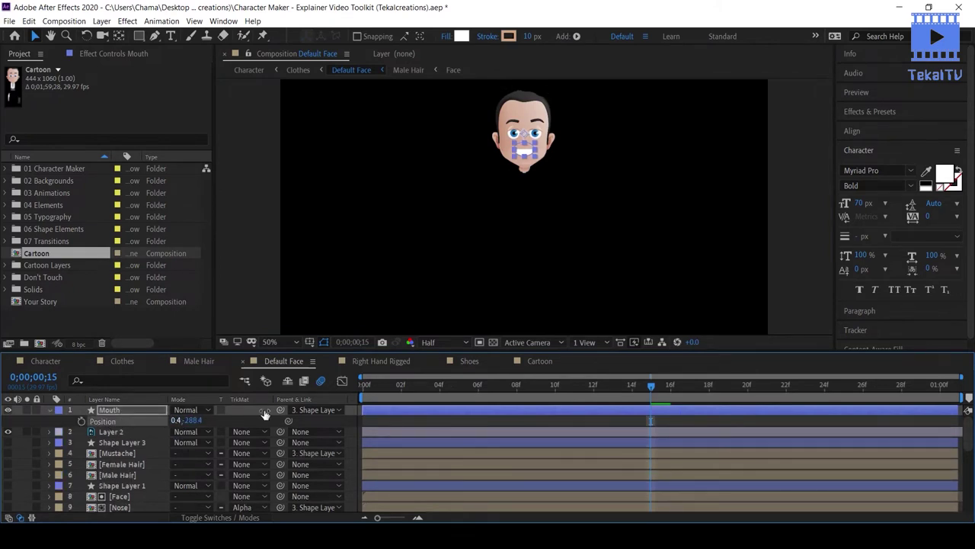
- Close the Default Face composition and bring up the Clothes composition
click(440, 455)
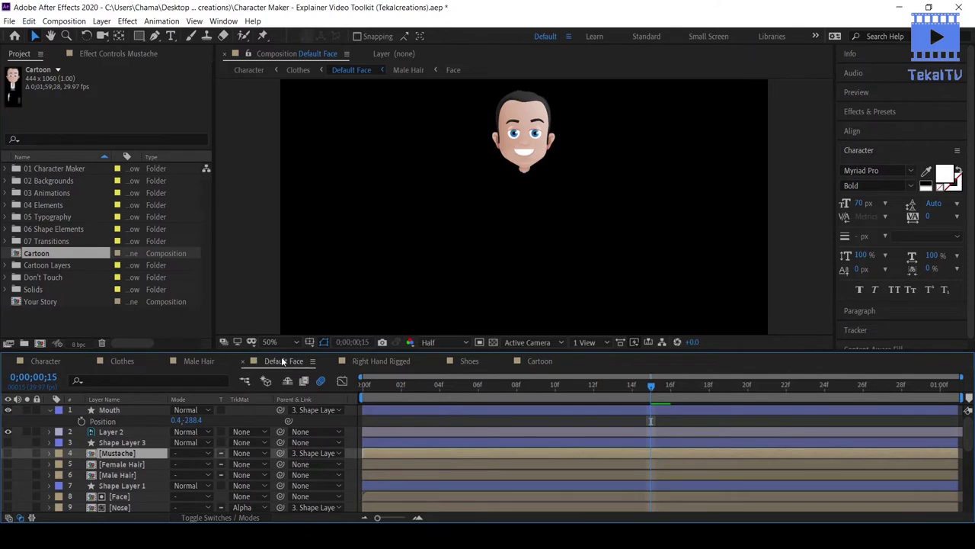
click(243, 361)
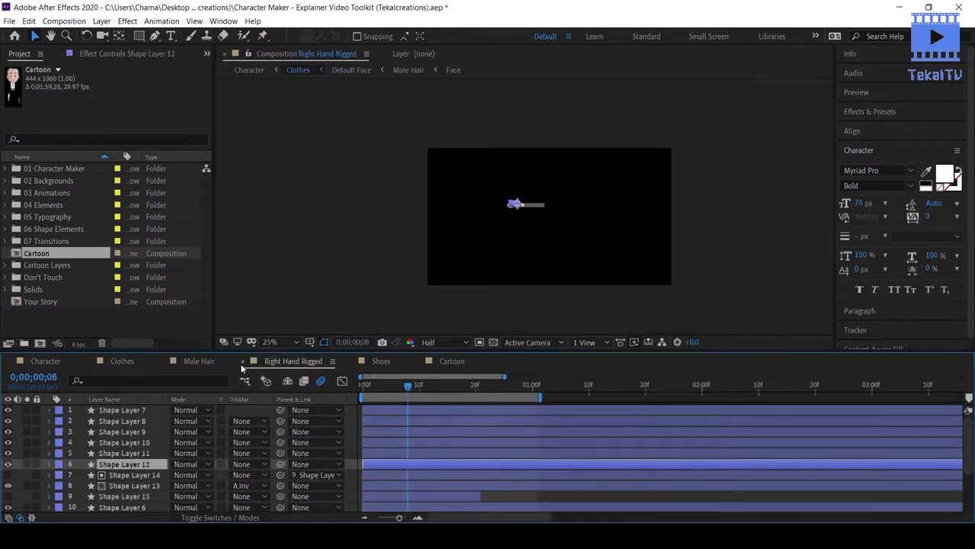
click(122, 361)
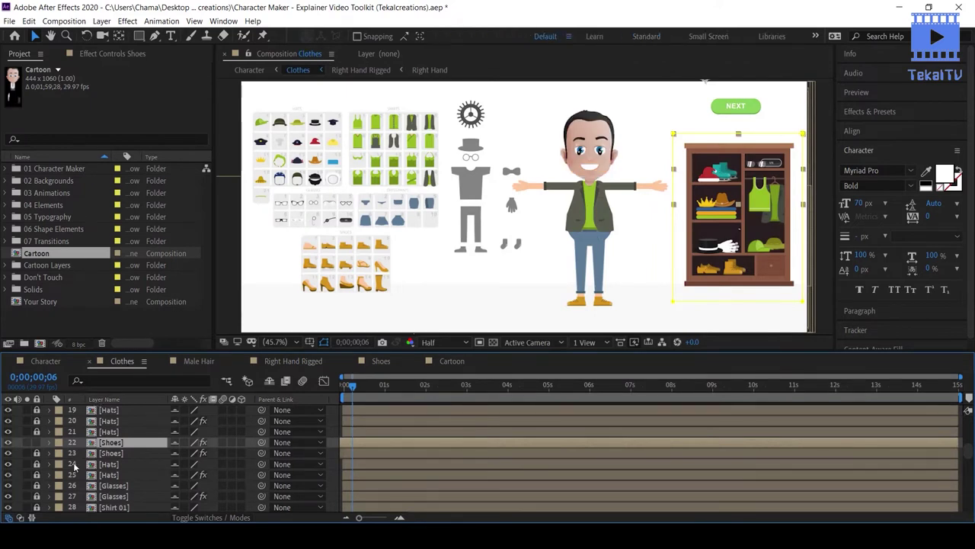
- Scroll through the Clothes timeline layers to check the updated face
scroll(74, 467, down, 4)
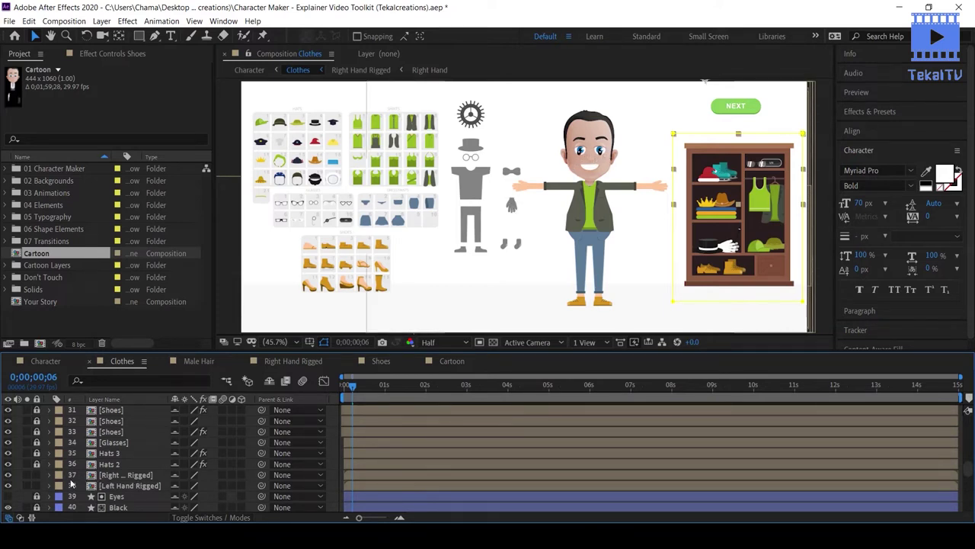
scroll(72, 480, down, 2)
scroll(107, 473, down, 1)
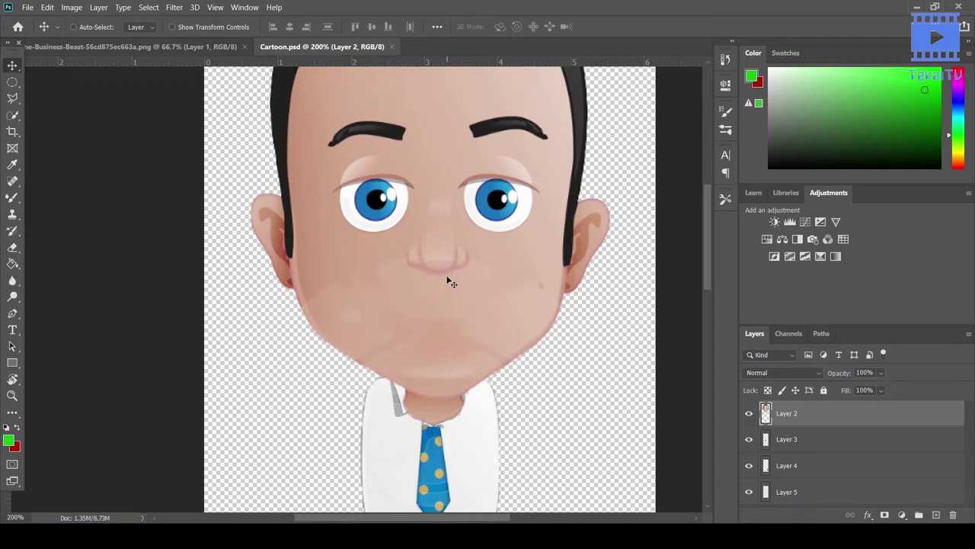
- Pick the Brush Tool with white sampled from the eye as the foreground colour
click(14, 198)
click(62, 197)
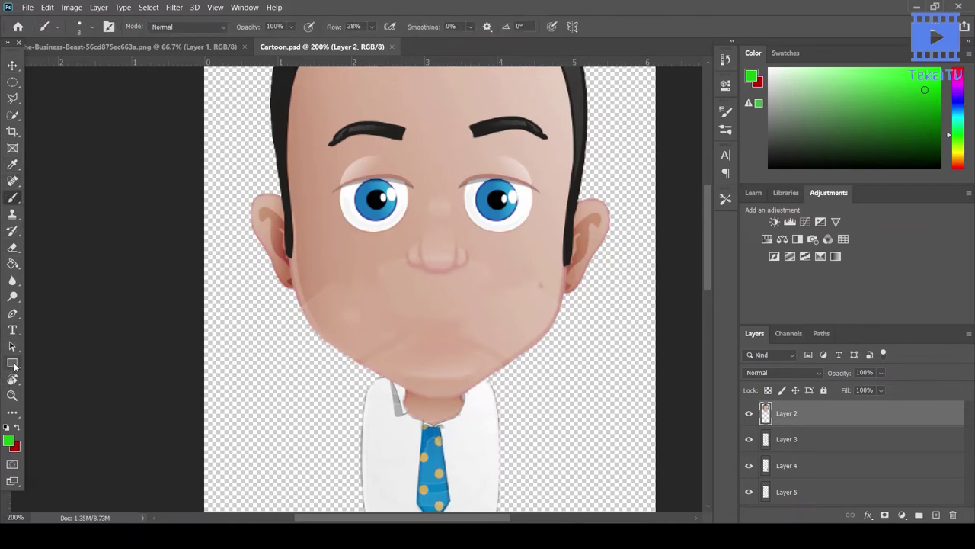
click(9, 441)
click(393, 216)
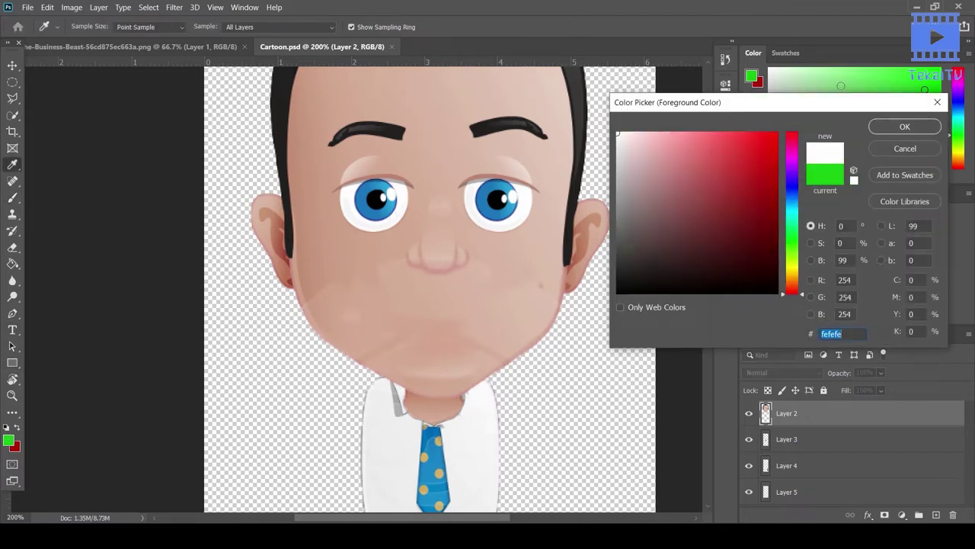
click(914, 124)
- Paint over both blue irises in white and save Cartoon.psd
mouse_move(387, 210)
mouse_down()
mouse_move(368, 200)
mouse_move(357, 207)
mouse_move(374, 203)
mouse_move(377, 183)
mouse_move(398, 193)
mouse_up()
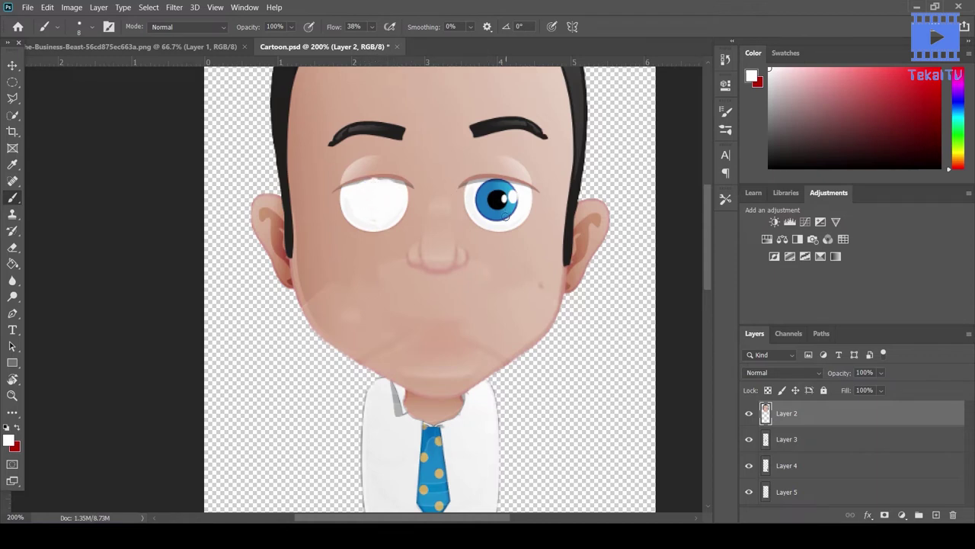
mouse_move(505, 215)
mouse_down()
mouse_move(494, 201)
mouse_move(510, 199)
mouse_move(479, 202)
mouse_move(506, 186)
mouse_move(486, 186)
mouse_up()
key(ctrl+s)
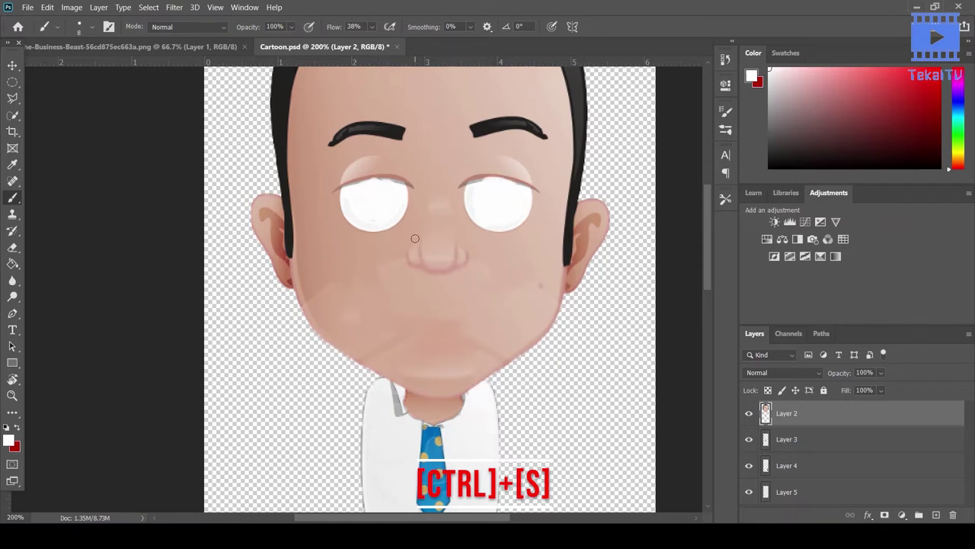
key(ctrl+s)
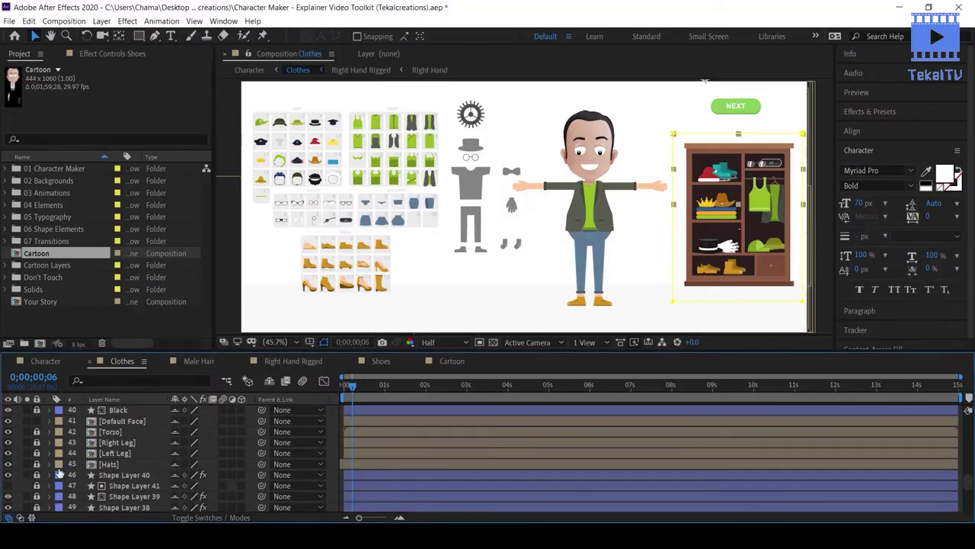
- Deselect all layers and unlock the Black layer in the Clothes timeline
scroll(119, 419, down, 2)
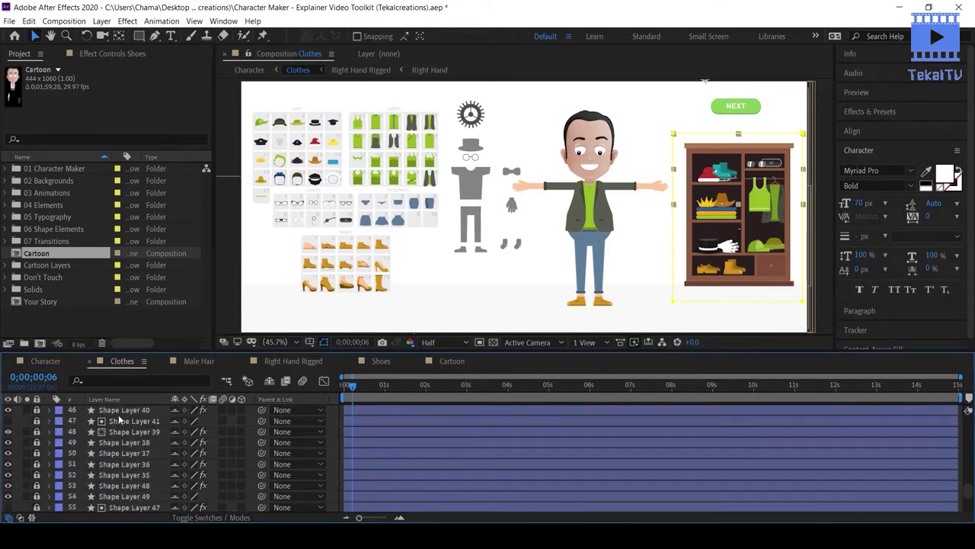
scroll(109, 470, up, 2)
scroll(109, 470, up, 2)
scroll(109, 470, up, 3)
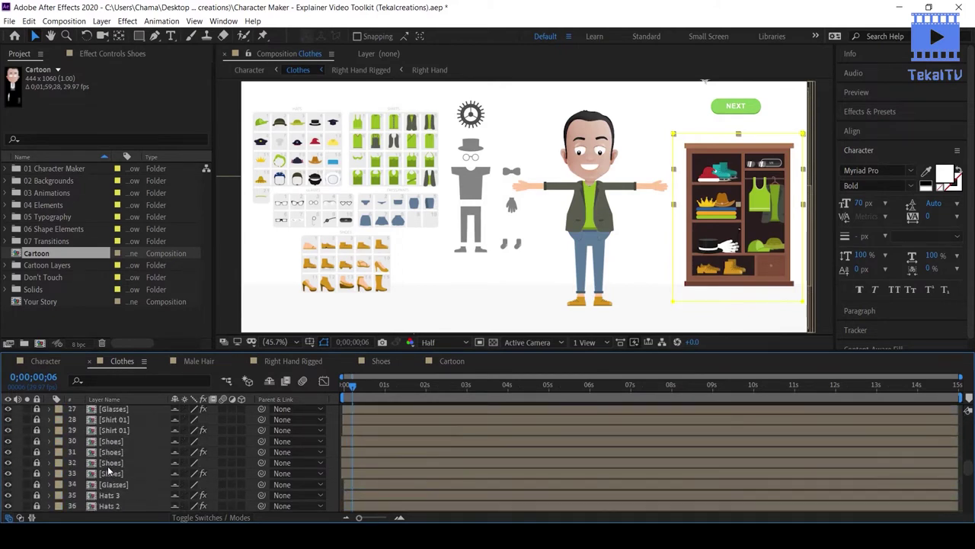
scroll(109, 467, up, 1)
scroll(109, 470, up, 1)
scroll(108, 470, up, 1)
scroll(109, 470, up, 1)
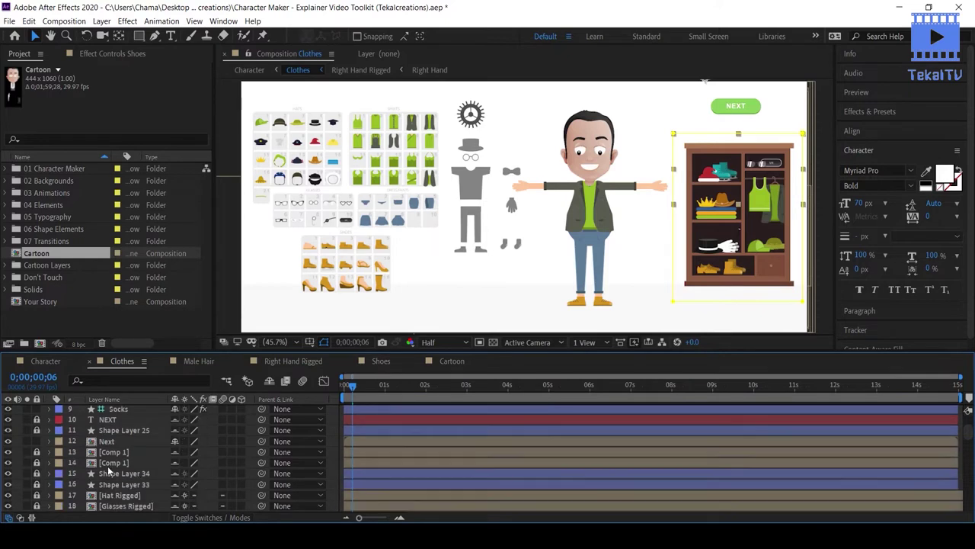
scroll(109, 470, up, 1)
scroll(109, 470, down, 2)
scroll(109, 470, down, 3)
scroll(109, 471, down, 4)
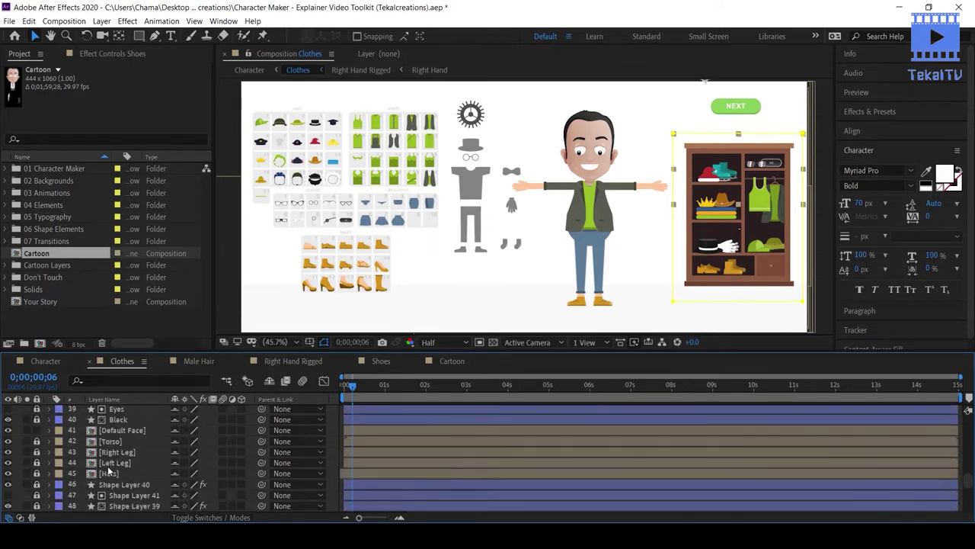
key(ctrl+shift+a)
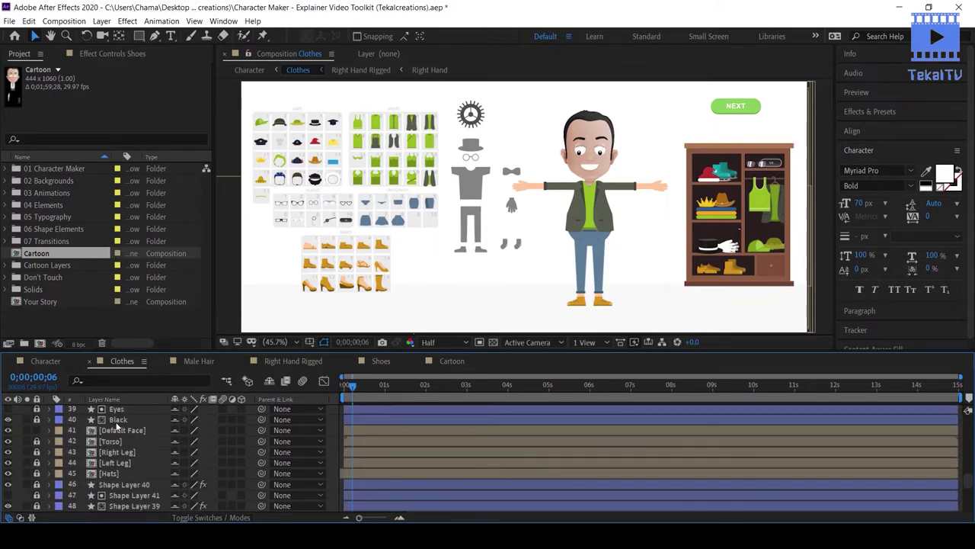
click(36, 420)
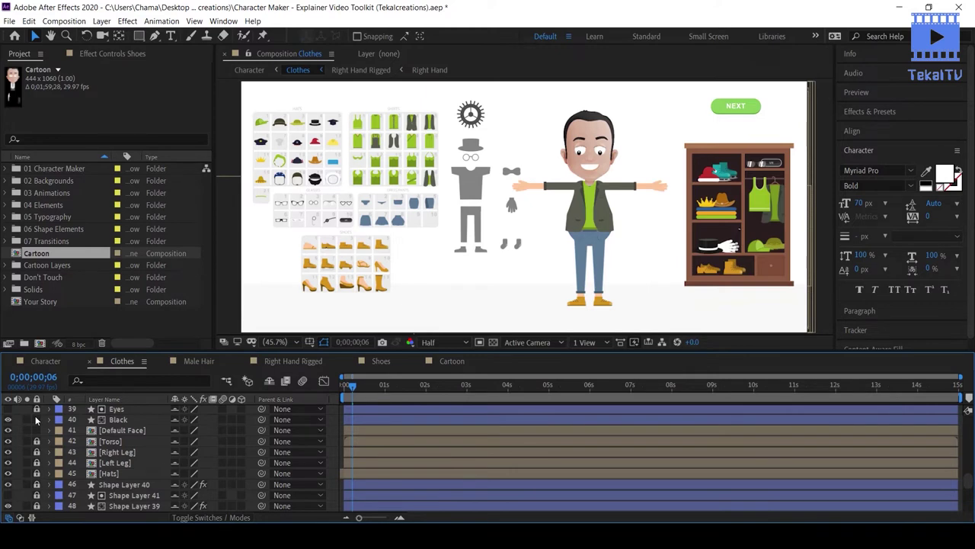
- Keep the Black layer's name unchanged, then unlock and select the Torso layer
click(114, 420)
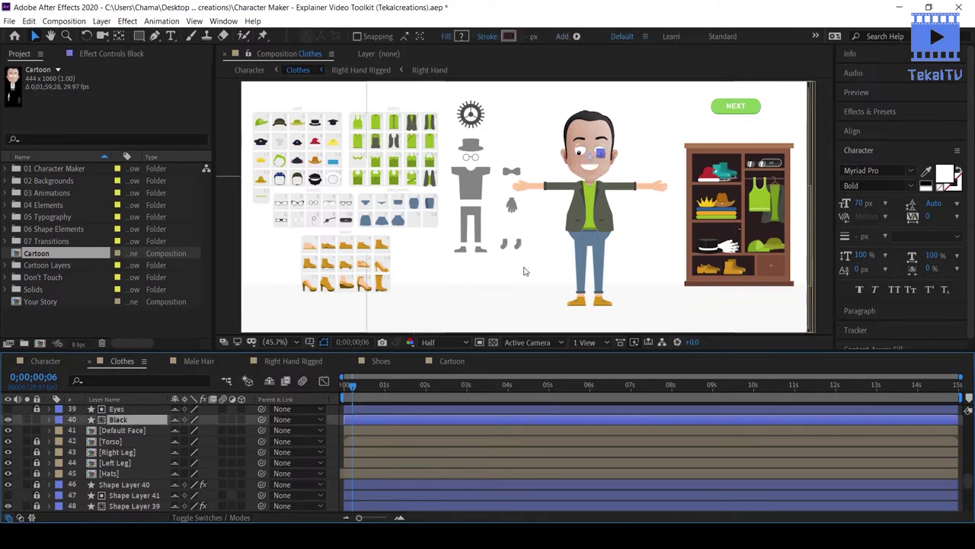
key(Return)
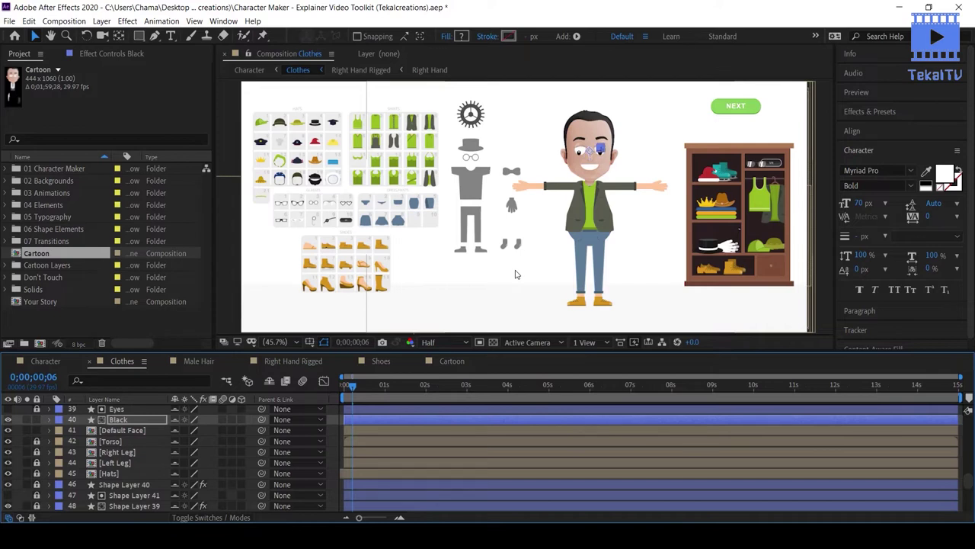
click(381, 452)
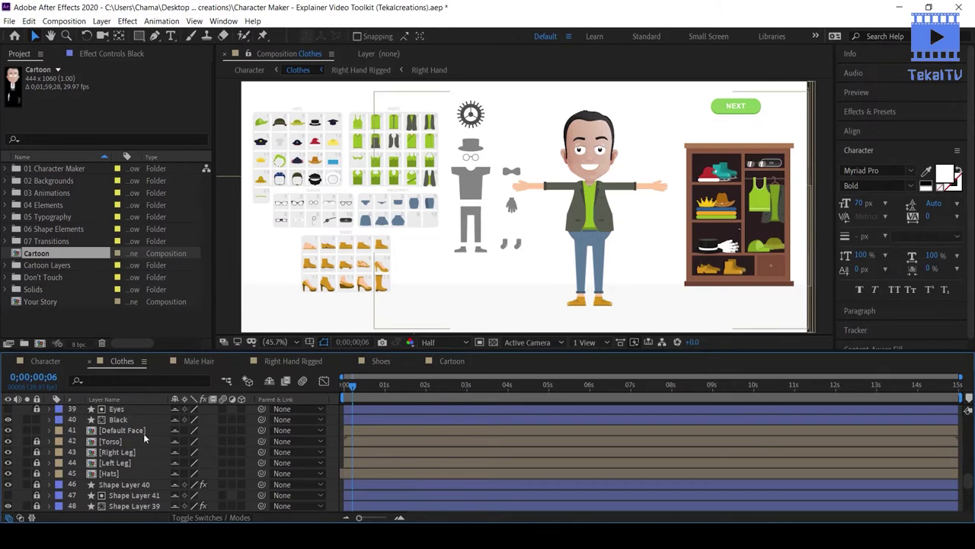
click(326, 348)
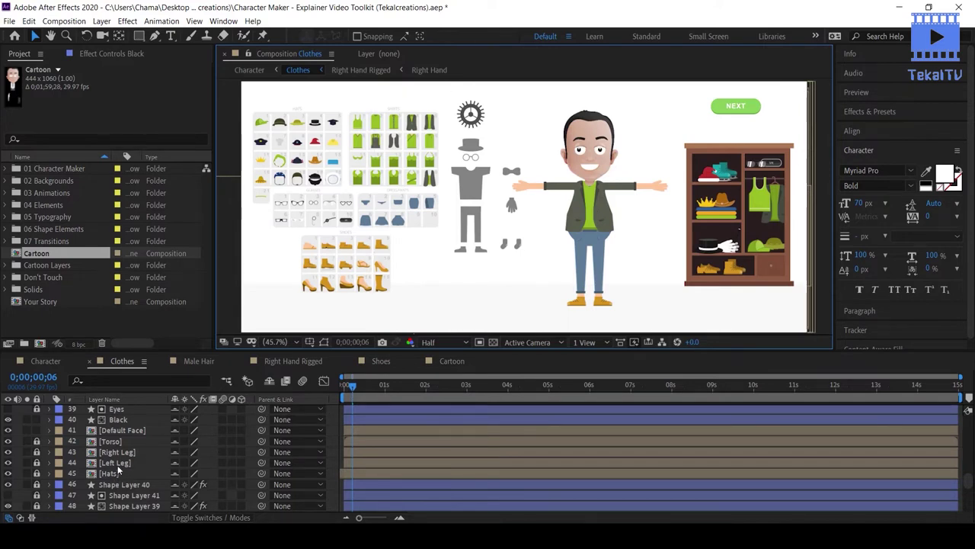
click(35, 449)
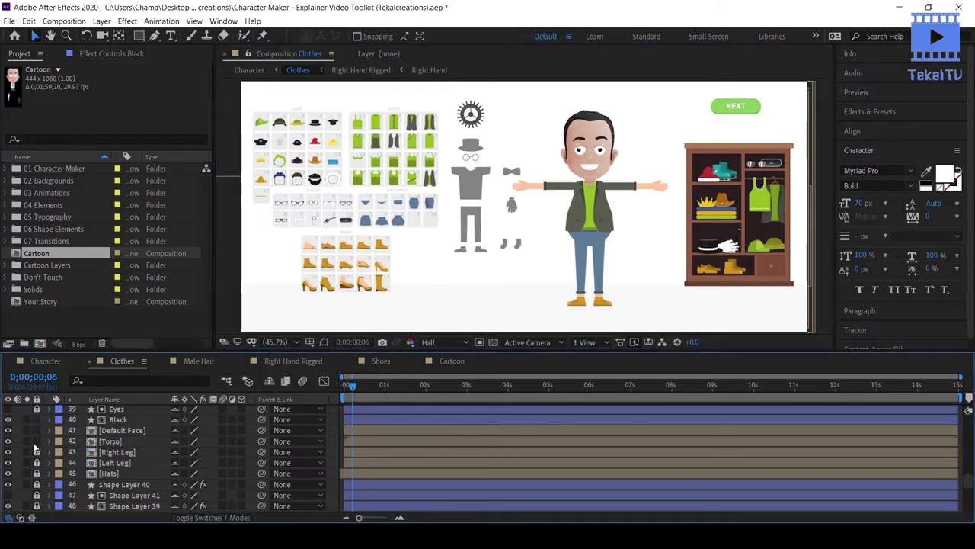
click(130, 440)
- Paste Cartoon's Layer 3 shirt-and-tie torso into the Torso precomp at 0;00;01;13
double_click(123, 440)
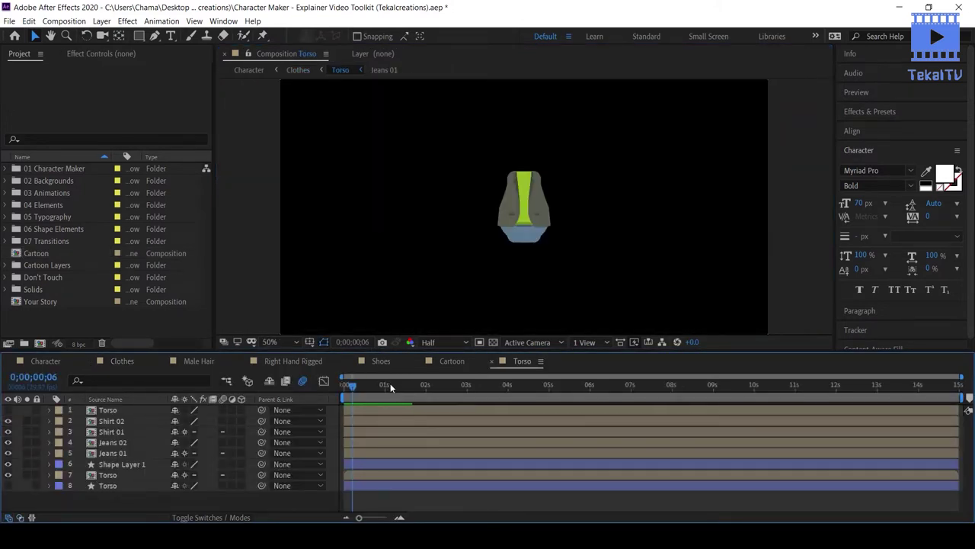
drag(387, 384, 402, 384)
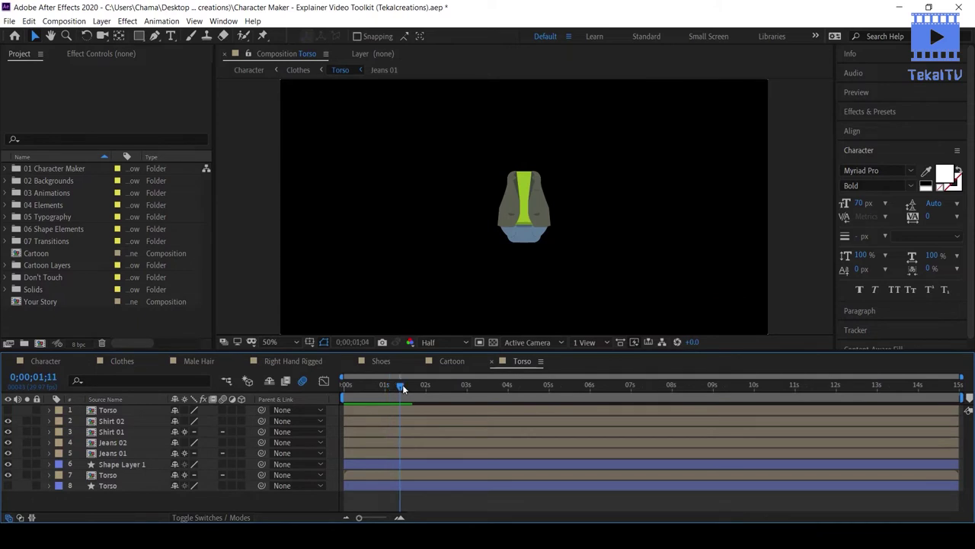
click(452, 363)
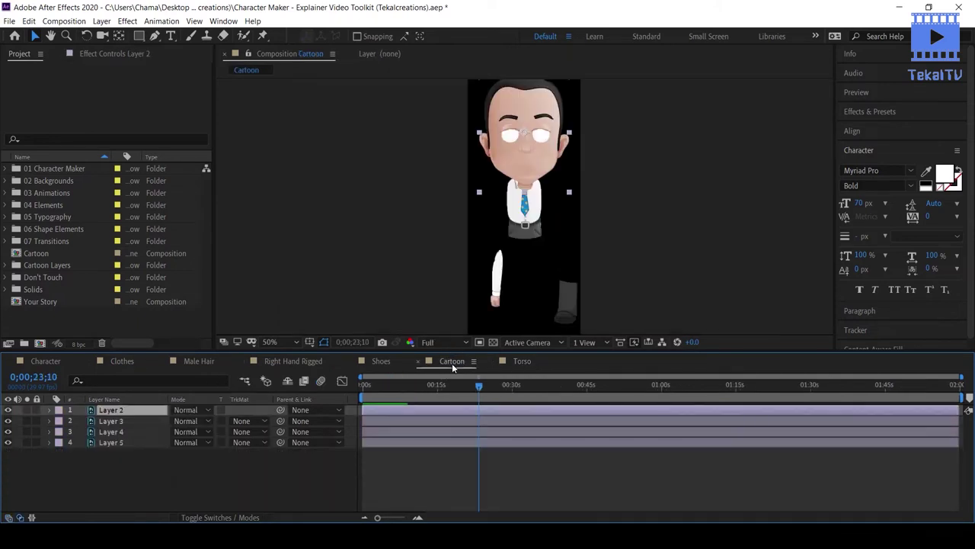
click(120, 421)
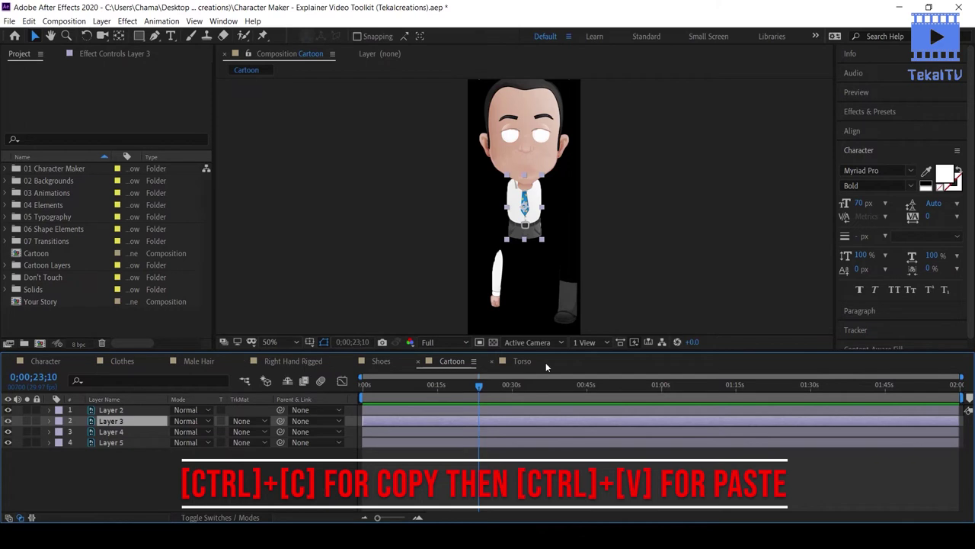
click(512, 361)
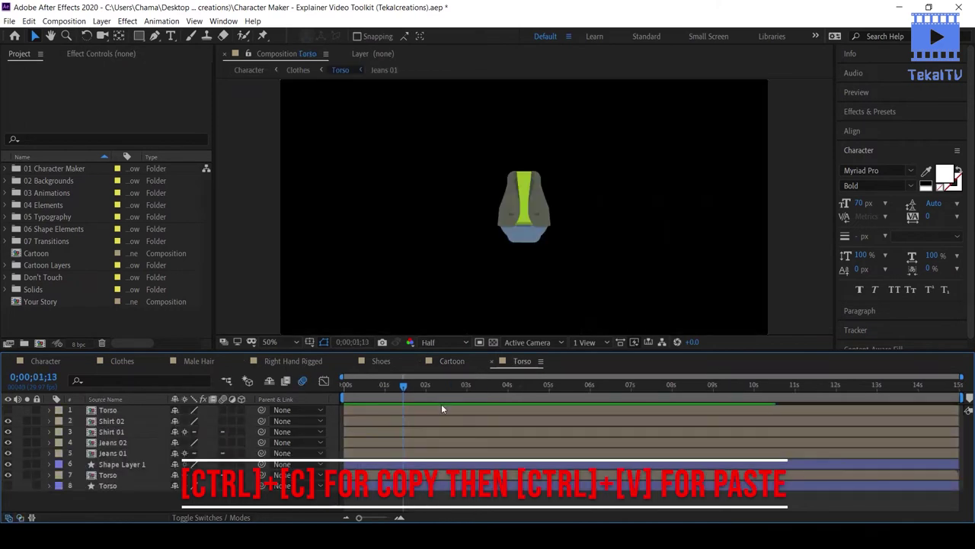
key(ctrl+v)
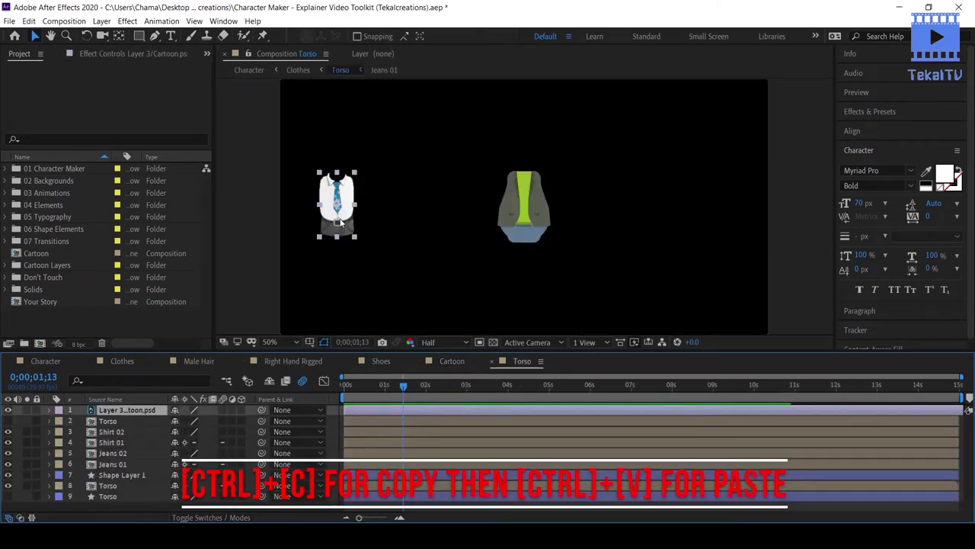
- Position the shirt over the torso, scale it to 128%, and hide original layers 2–9
drag(338, 220, 525, 218)
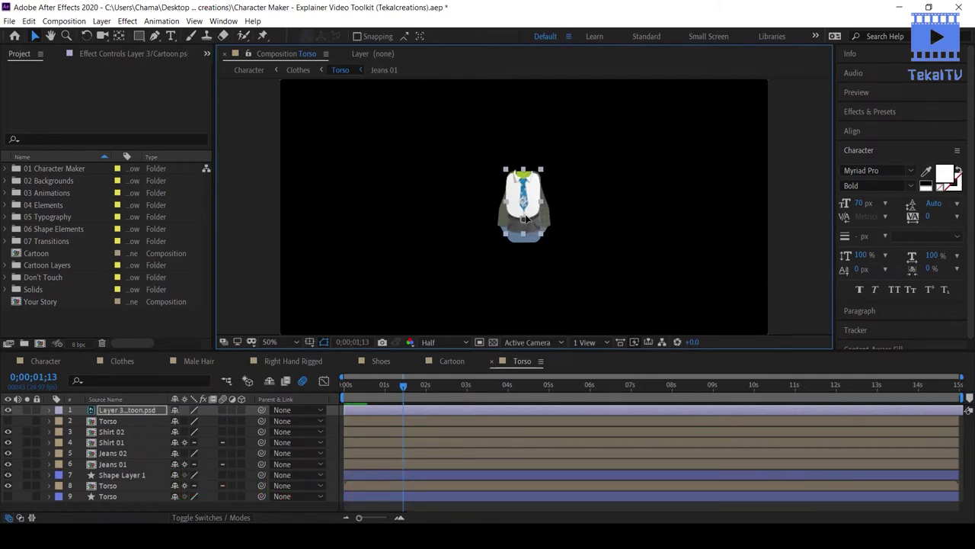
key(s)
drag(209, 421, 202, 421)
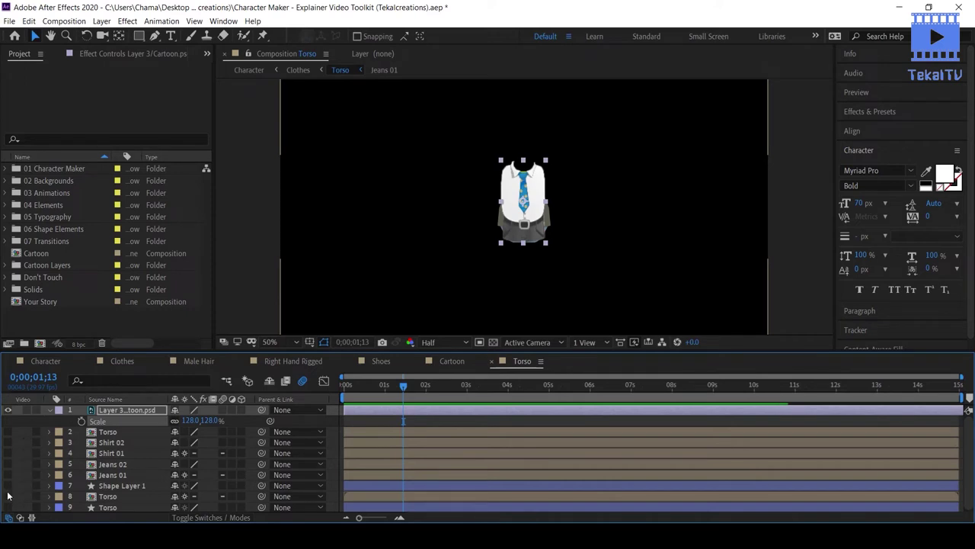
drag(8, 442, 9, 496)
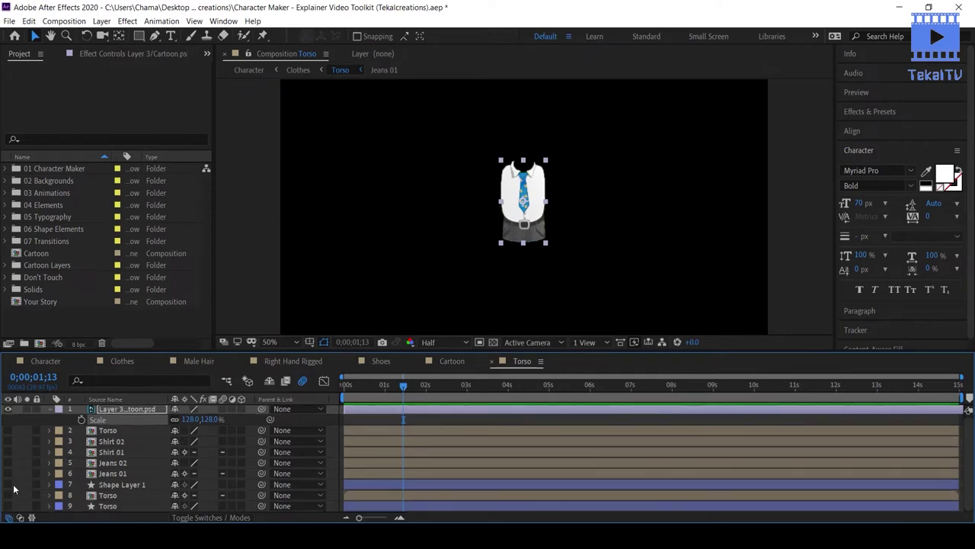
click(111, 360)
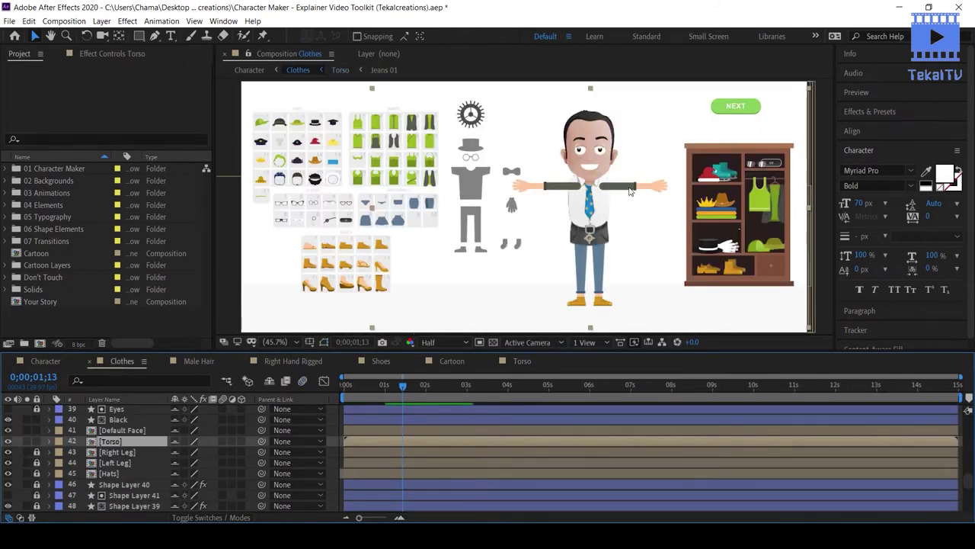
- Check the updated Torso composition against the Clothes composition
click(520, 361)
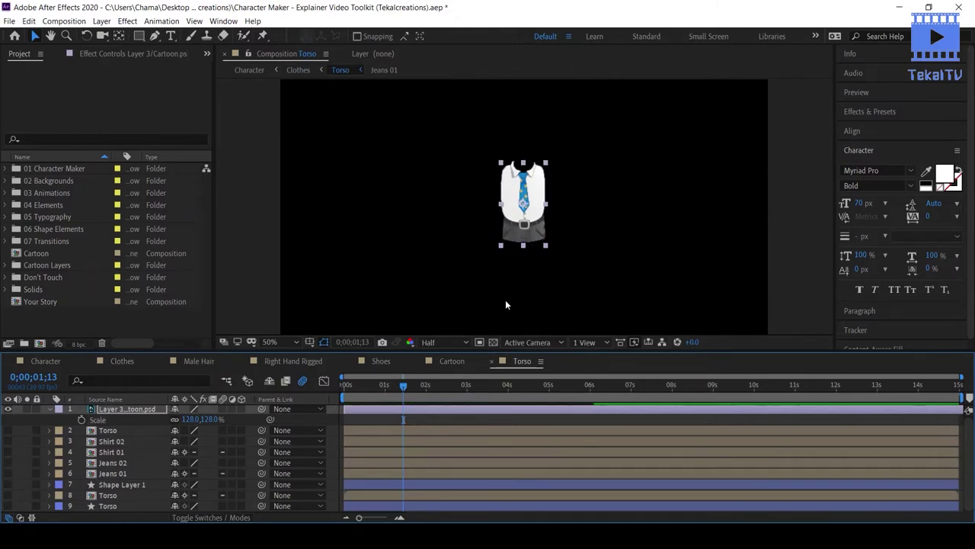
click(122, 360)
click(518, 361)
click(122, 360)
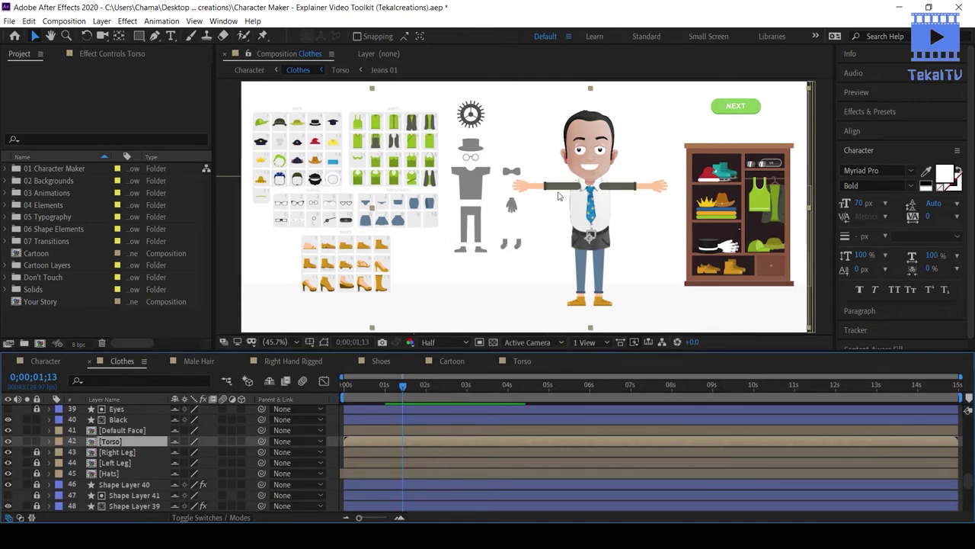
- Unlock the Right Leg and Left Leg layers and move Torso above the rigged hands
click(120, 459)
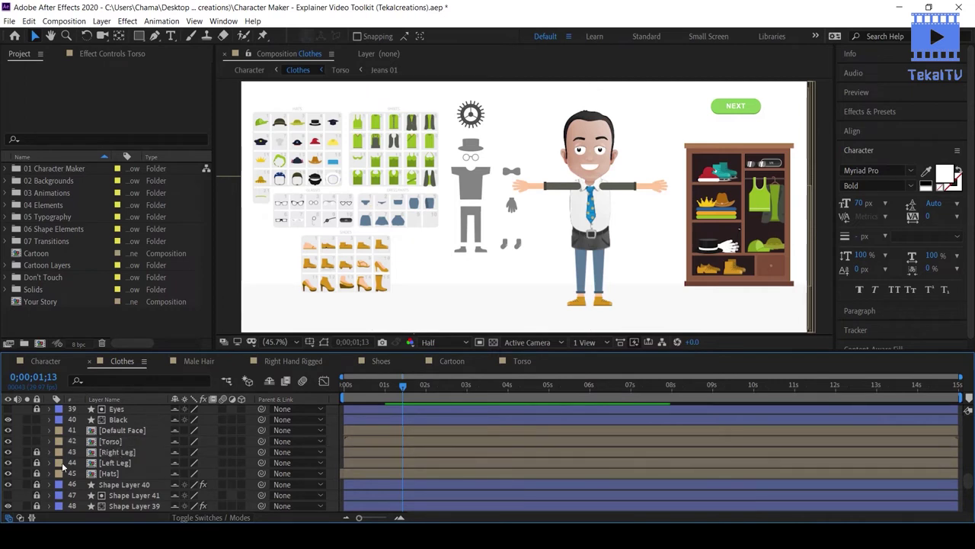
click(37, 452)
click(37, 462)
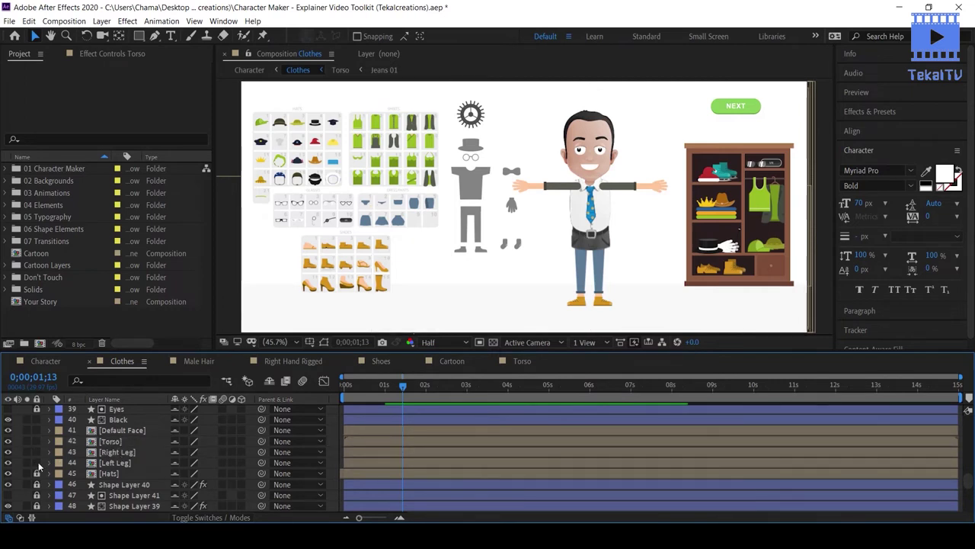
click(106, 441)
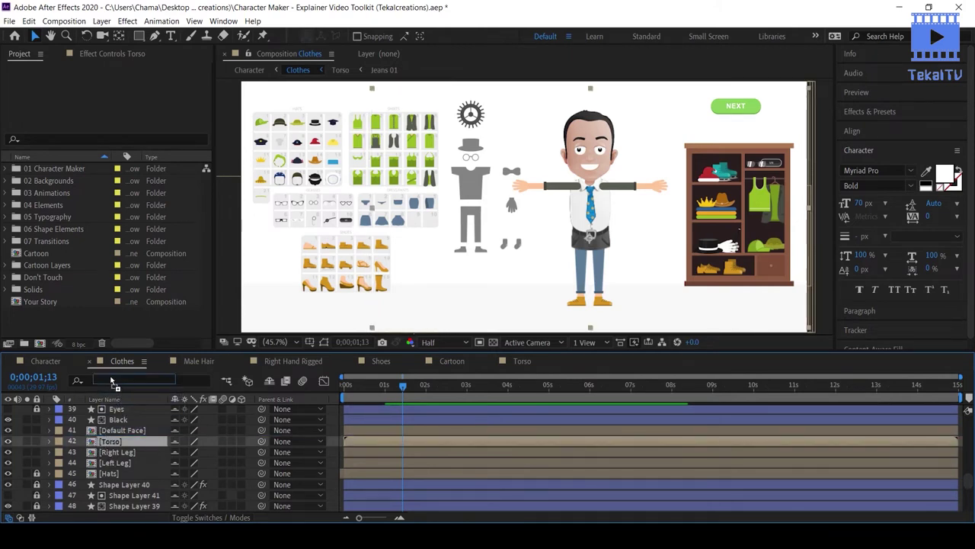
mouse_move(111, 380)
mouse_down()
mouse_move(113, 449)
mouse_move(112, 441)
mouse_up()
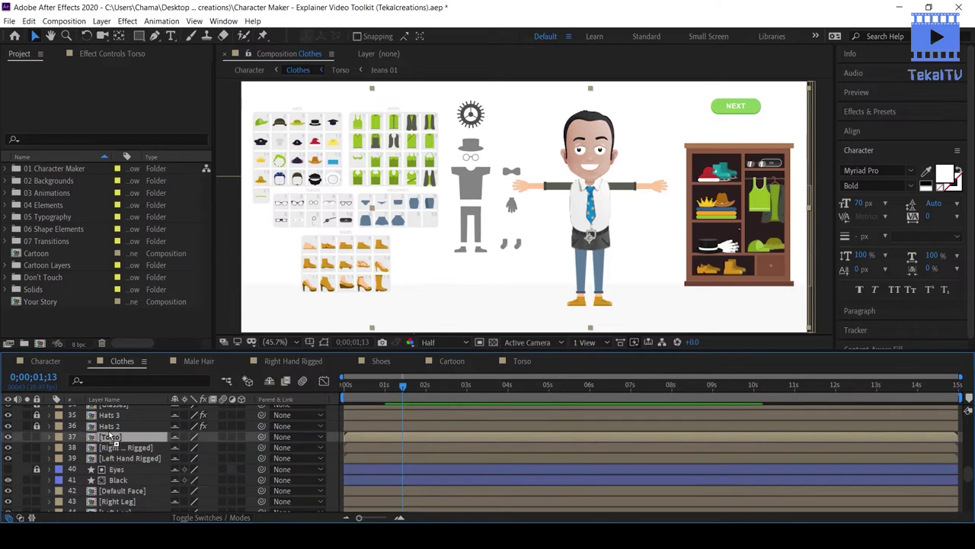
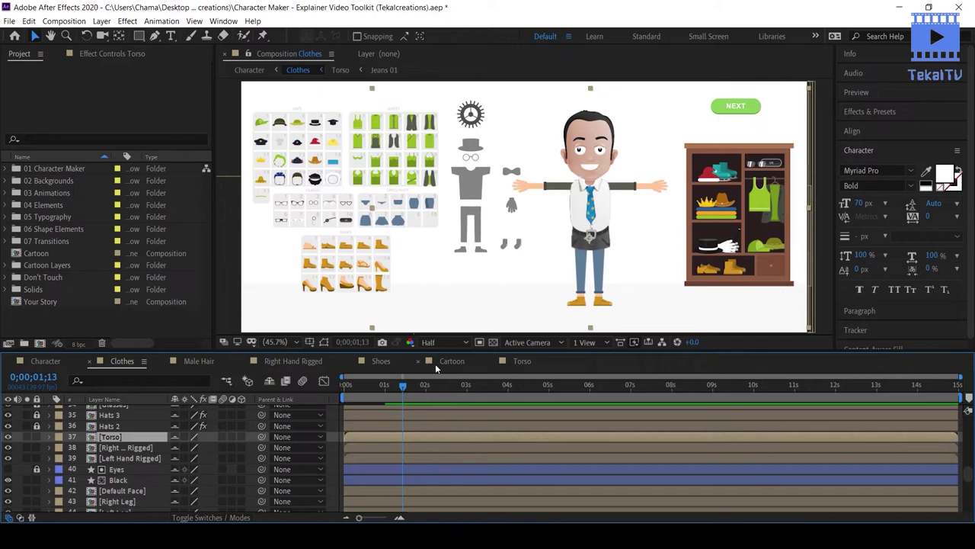
- Paste Layer 5, the white sleeved arm from the Cartoon comp, into Right Hand Rigged
click(295, 359)
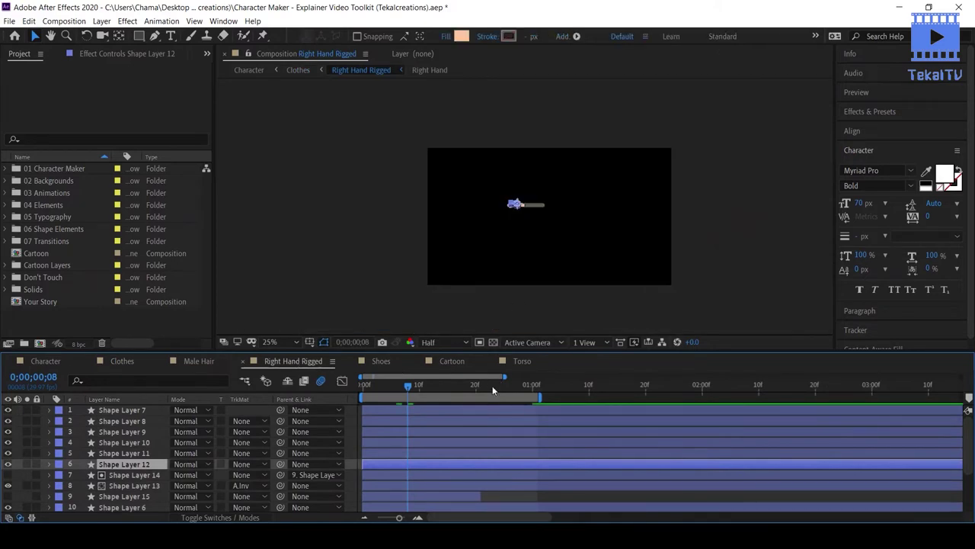
click(457, 363)
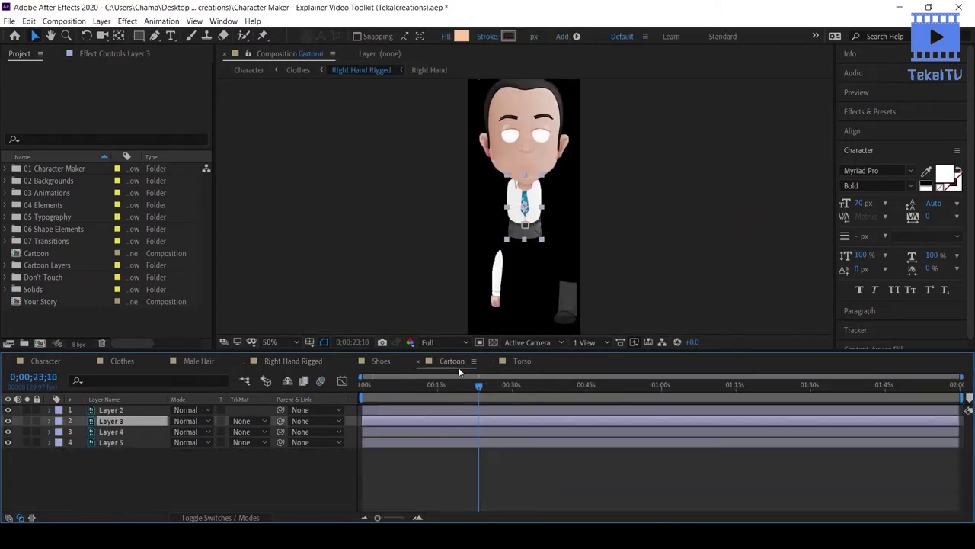
click(123, 410)
click(116, 432)
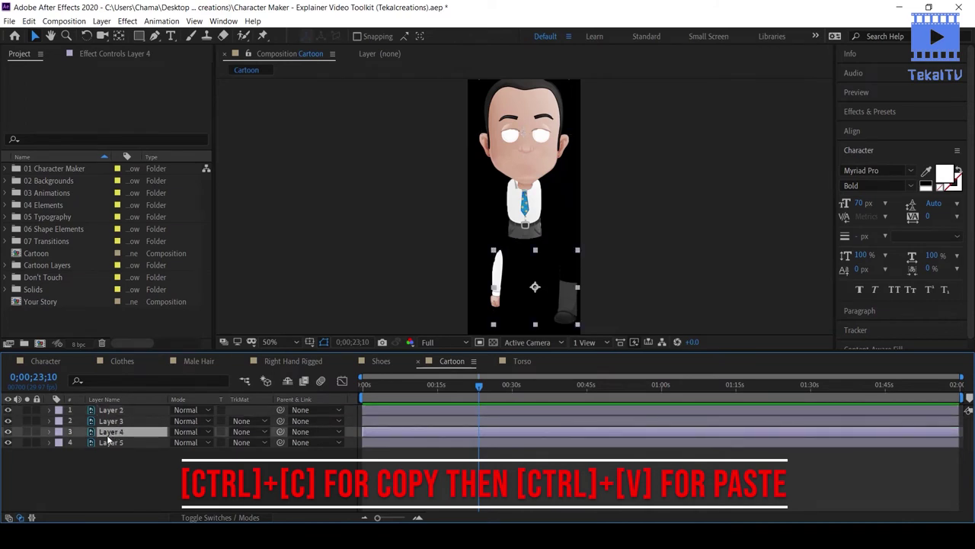
click(107, 443)
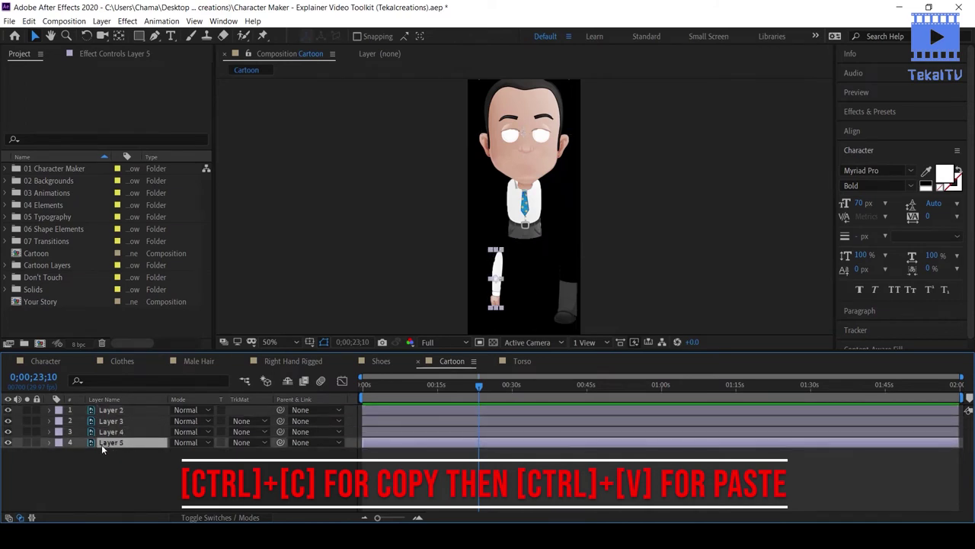
click(305, 360)
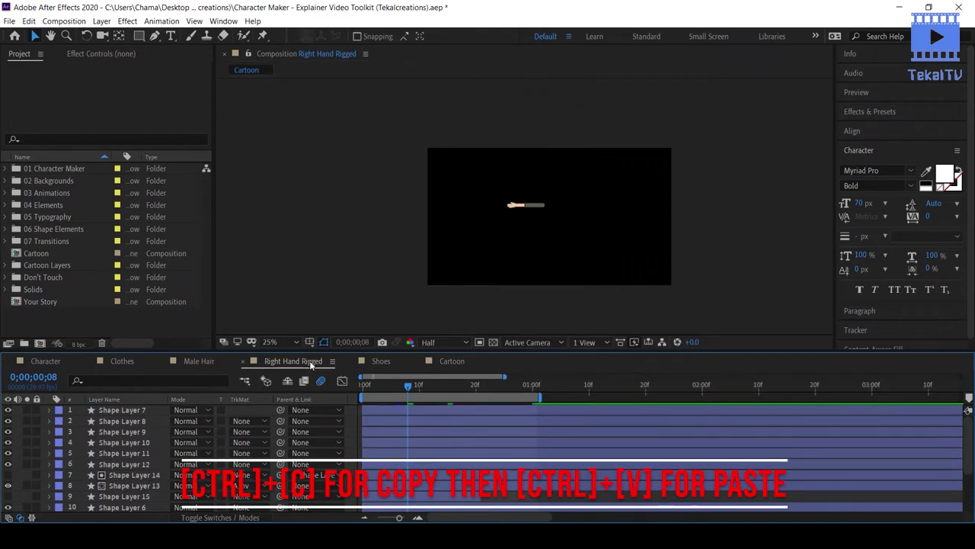
key(ctrl+v)
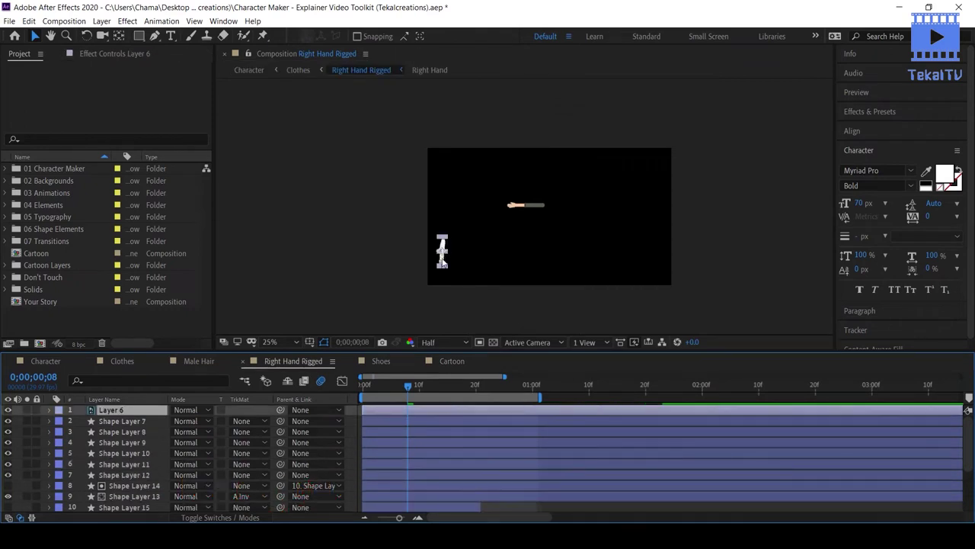
- Zoom the viewer to 100%, then rotate the sleeve to 86° and fit it against the hand
click(270, 341)
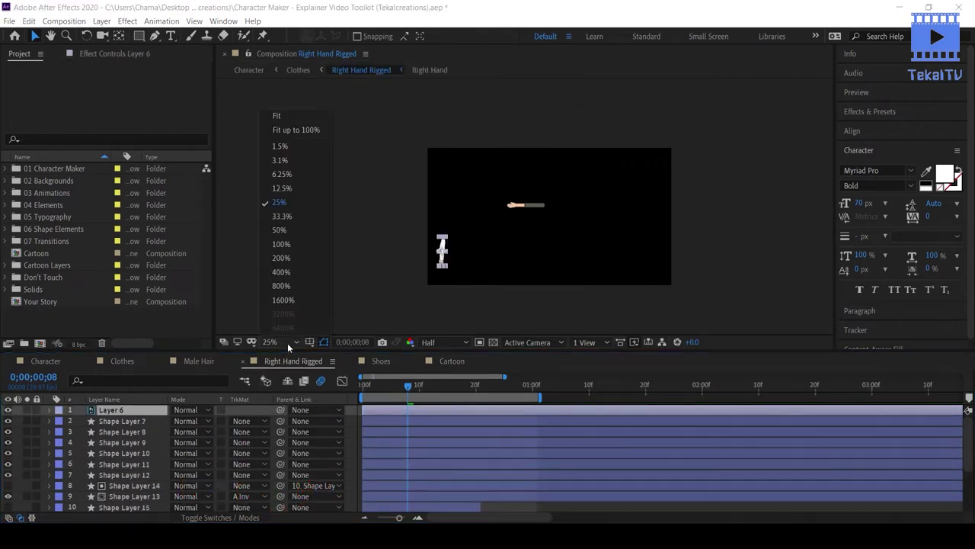
click(286, 129)
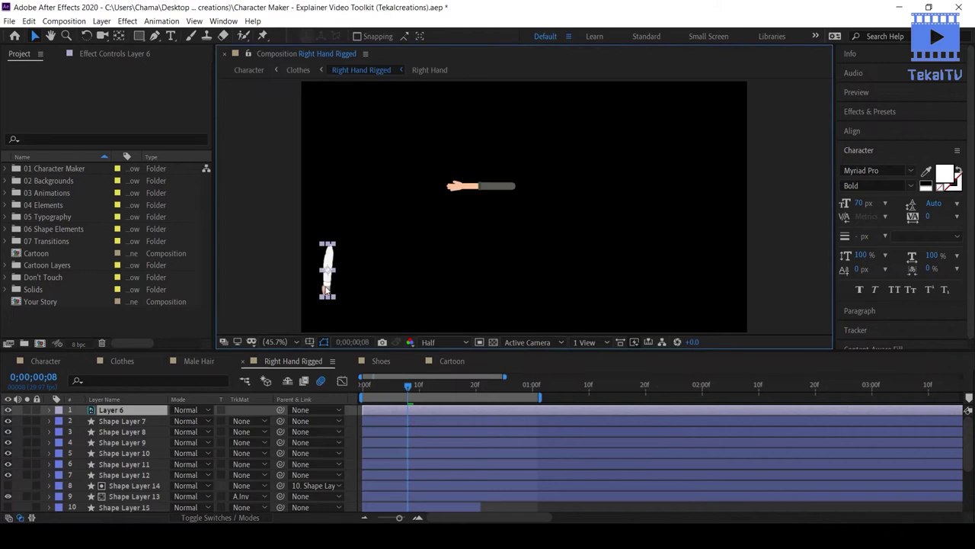
drag(326, 290, 503, 229)
key(Return)
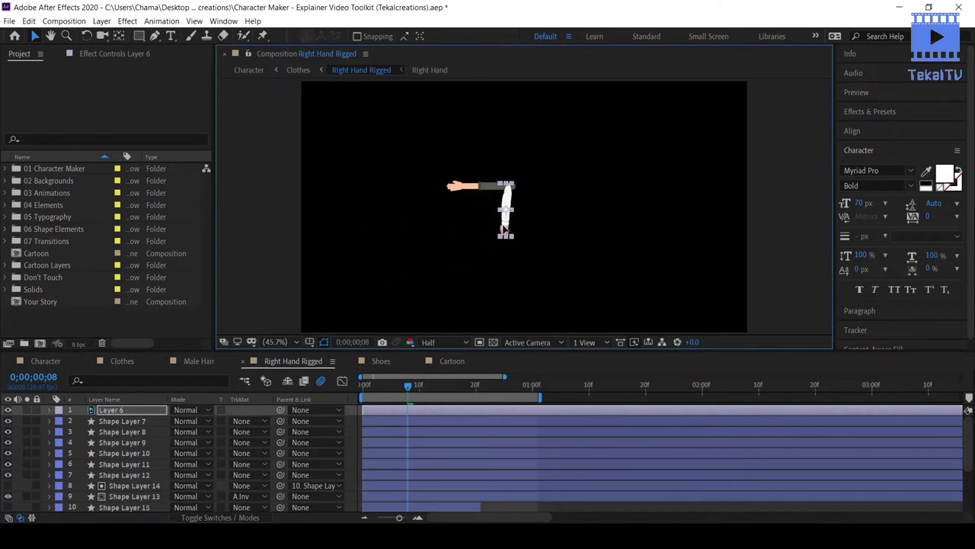
key(r)
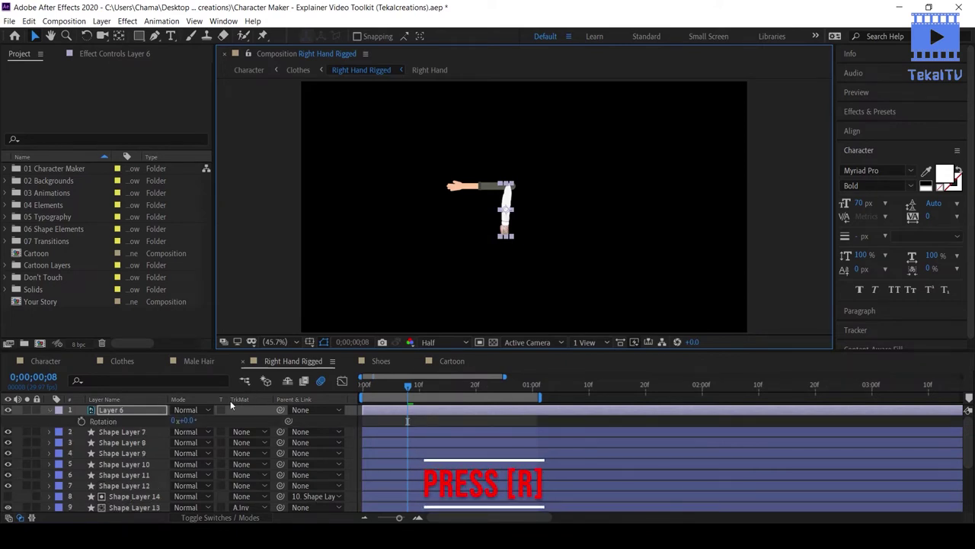
drag(187, 421, 243, 421)
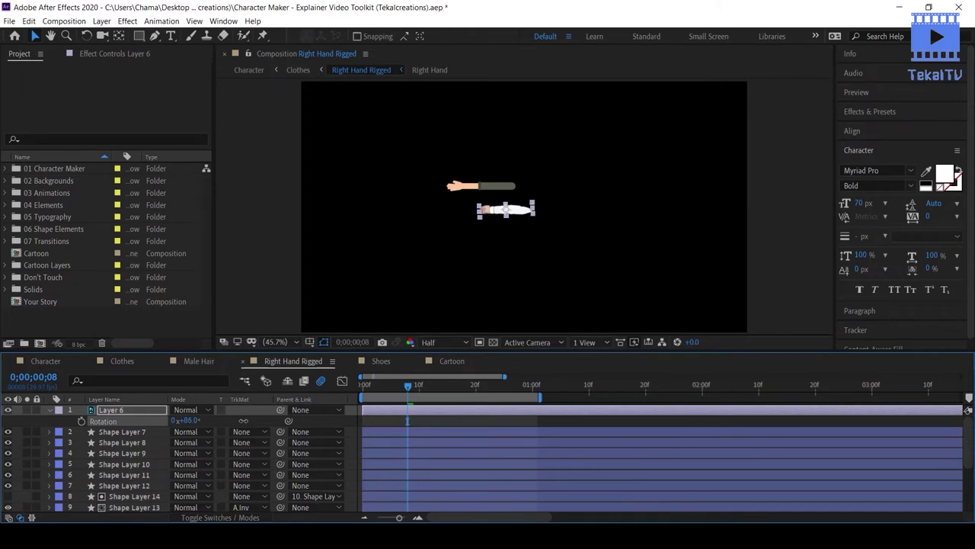
drag(523, 213, 507, 190)
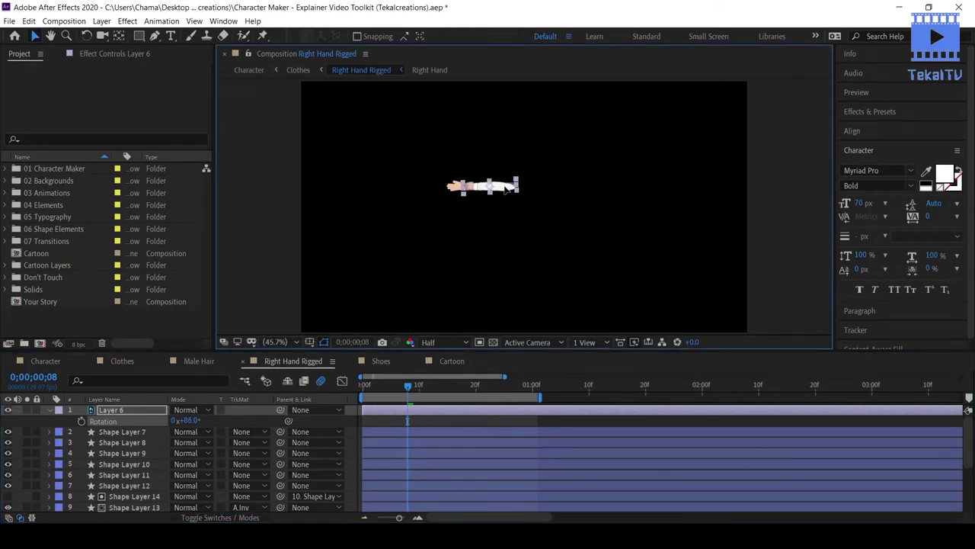
- Hide the original arm shape layers and copy the fitted sleeve layer for reuse in Clothes
double_click(505, 187)
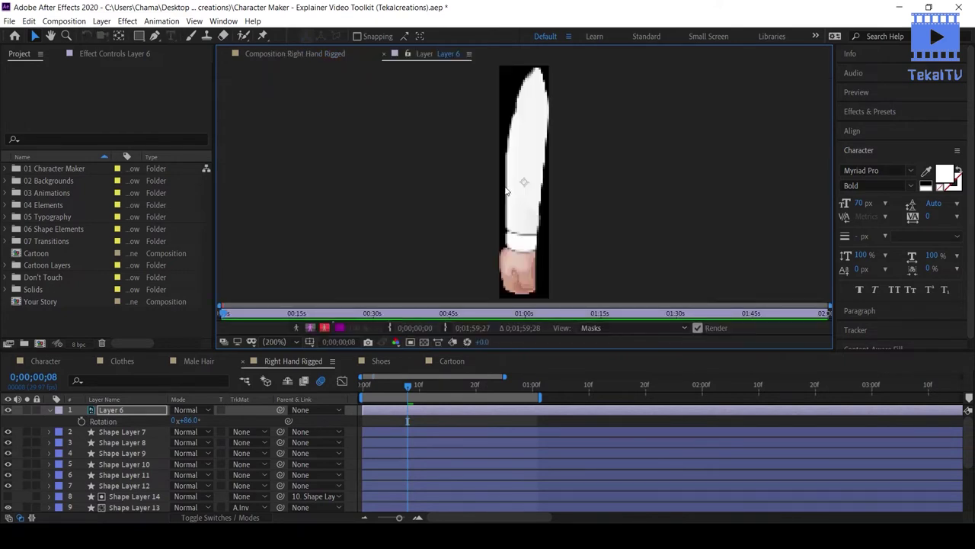
click(385, 54)
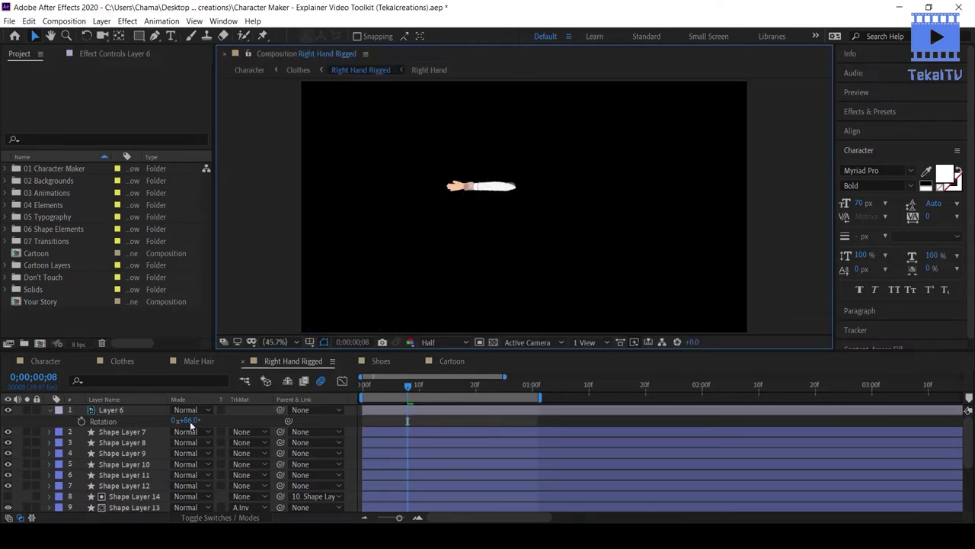
drag(7, 436, 7, 512)
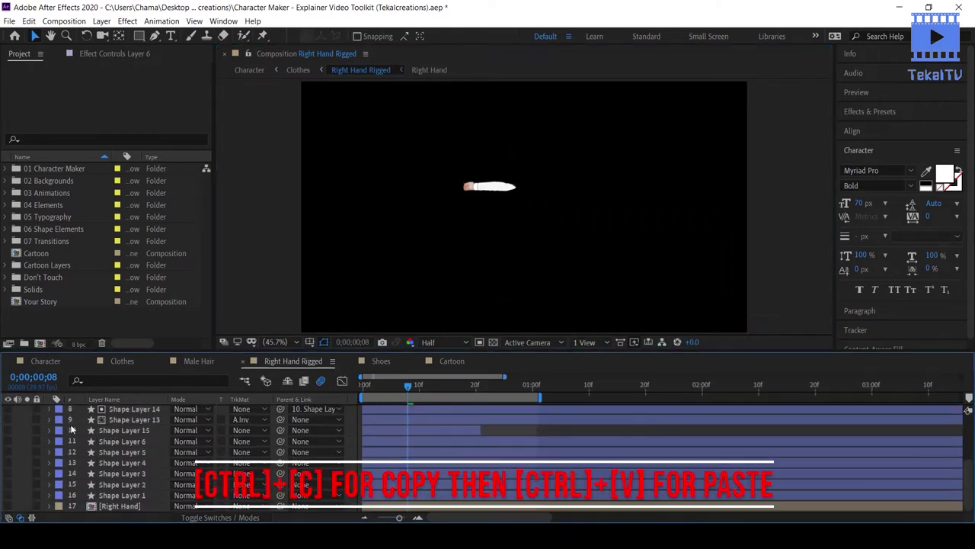
key(ctrl+v)
click(111, 410)
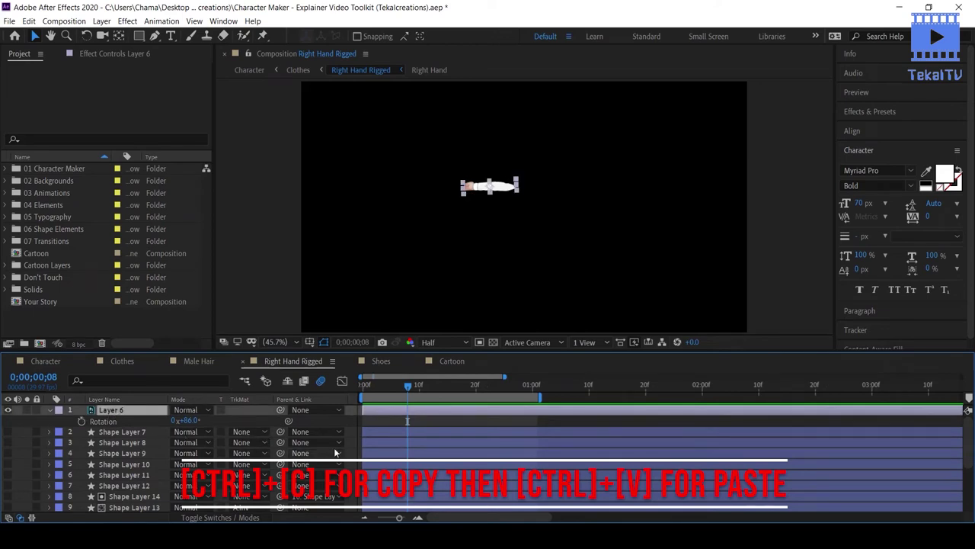
click(122, 361)
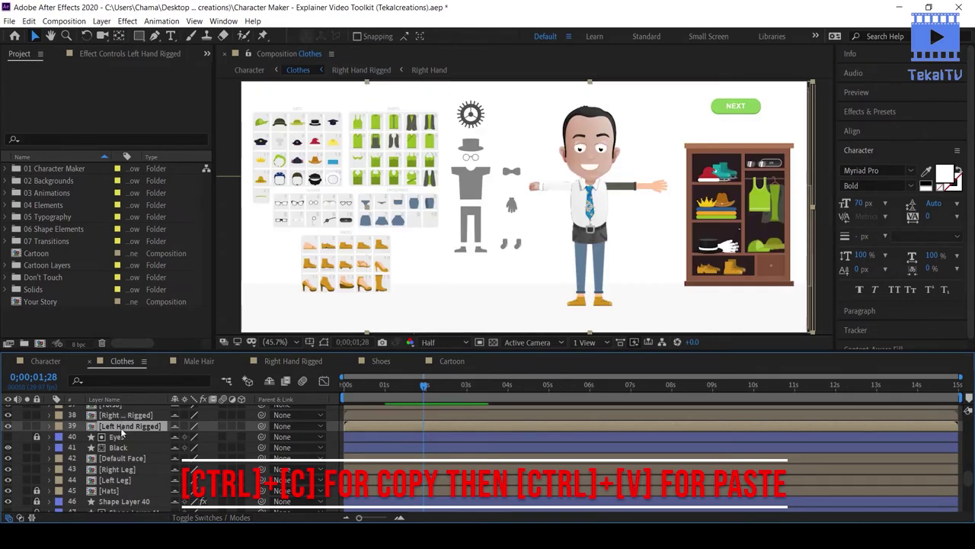
- Paste the sleeve layer into the Left Hand Rigged composition at frame 19
double_click(120, 427)
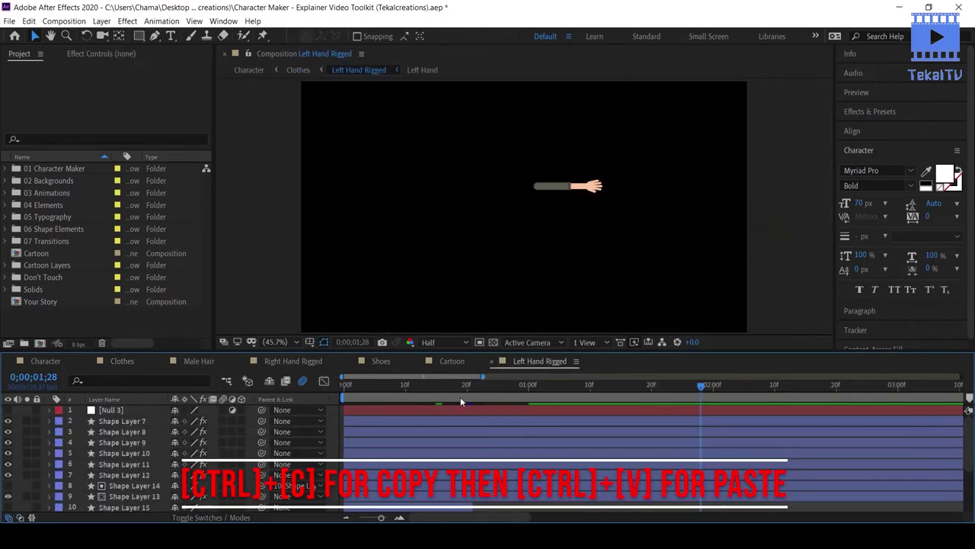
click(460, 397)
key(ctrl+v)
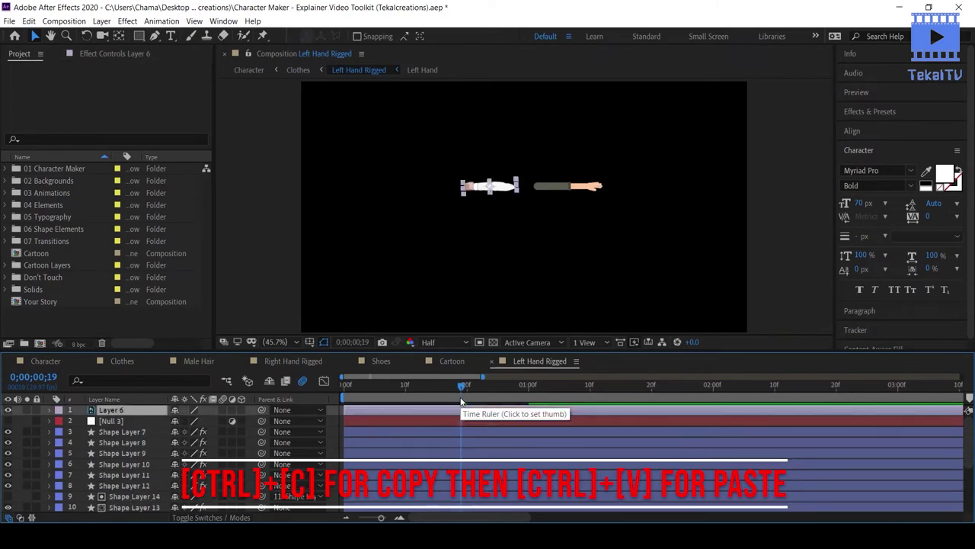
- Make the sleeve a 3D layer and mirror it with a Y Rotation of 180°
click(242, 410)
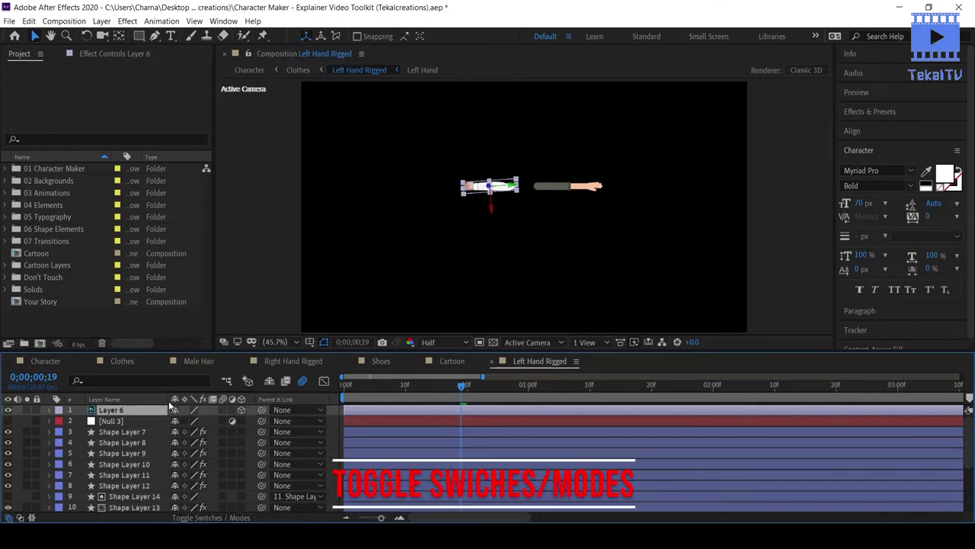
key(r)
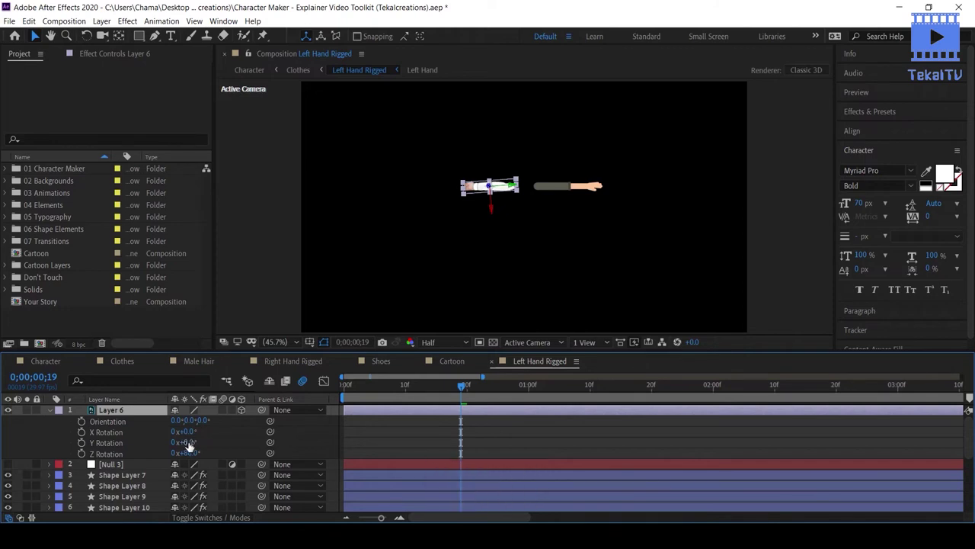
drag(189, 445, 61, 442)
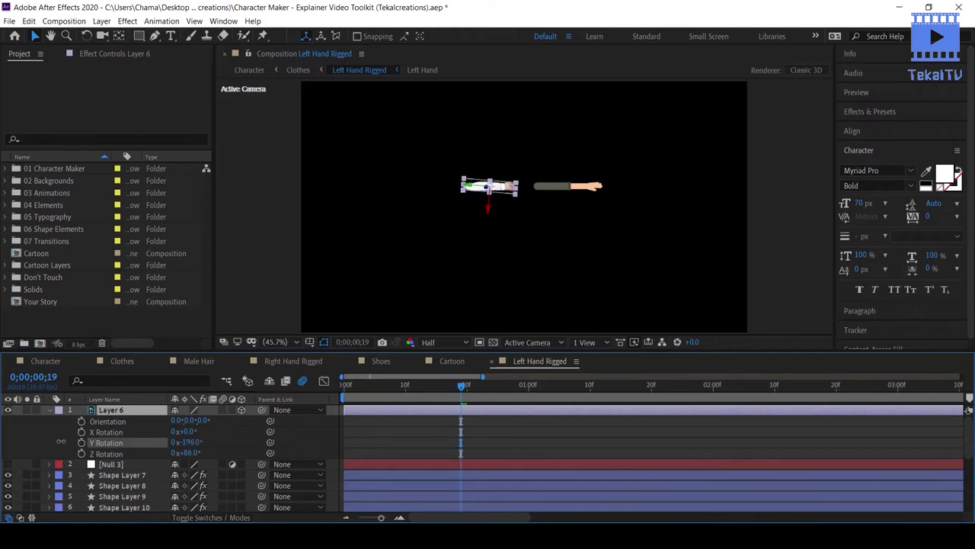
click(187, 442)
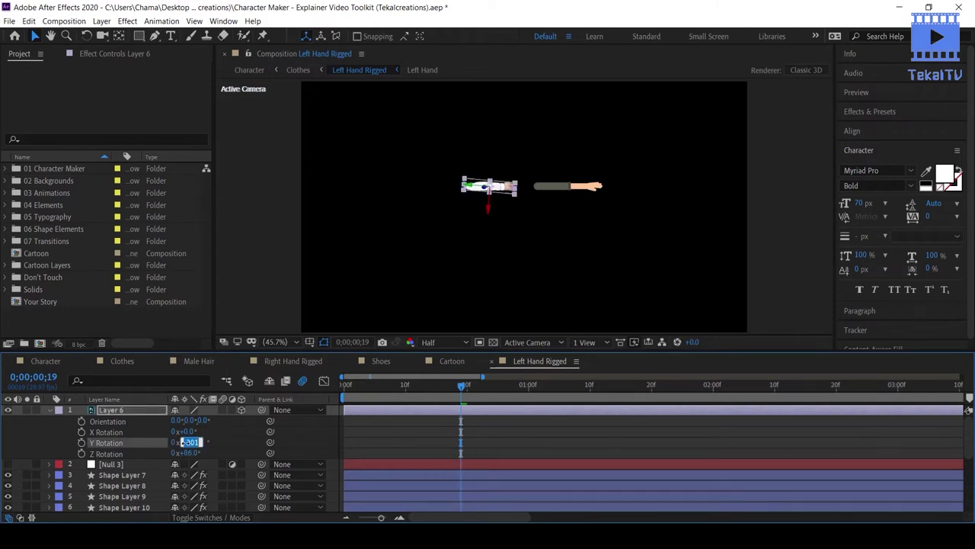
key(BackSpace)
text(0)
key(Return)
- Move the mirrored sleeve onto the left arm and hide the original arm shape layers
mouse_move(501, 189)
mouse_down()
mouse_move(583, 185)
mouse_move(571, 192)
mouse_up()
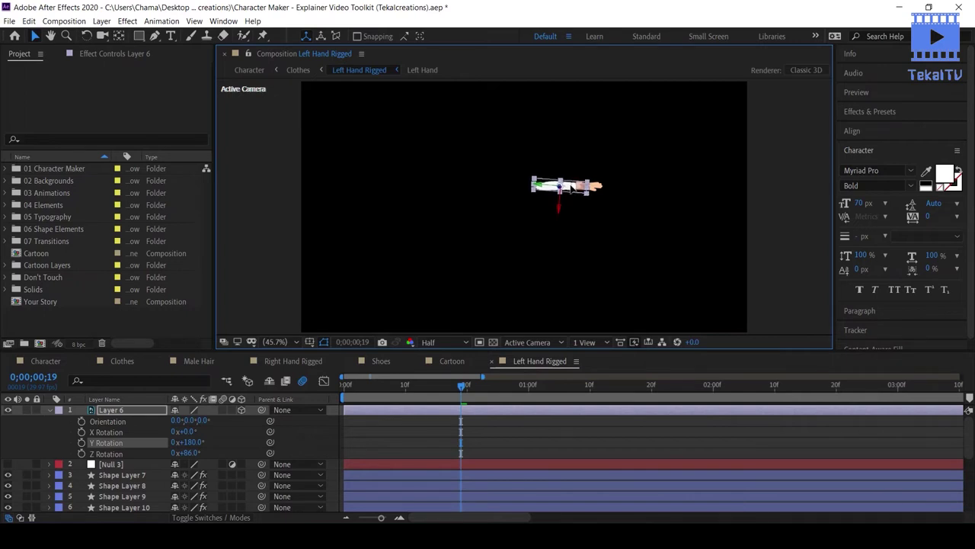
click(573, 208)
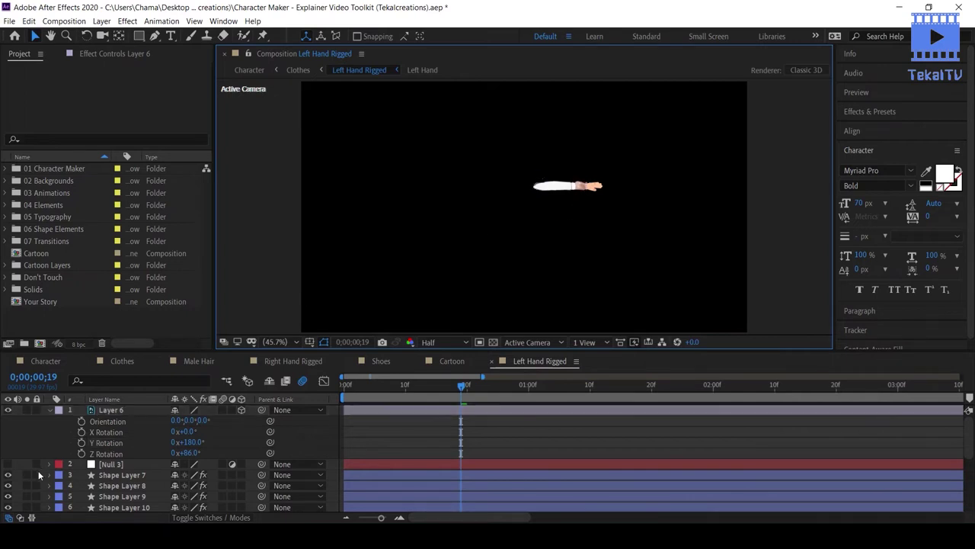
drag(9, 486, 11, 513)
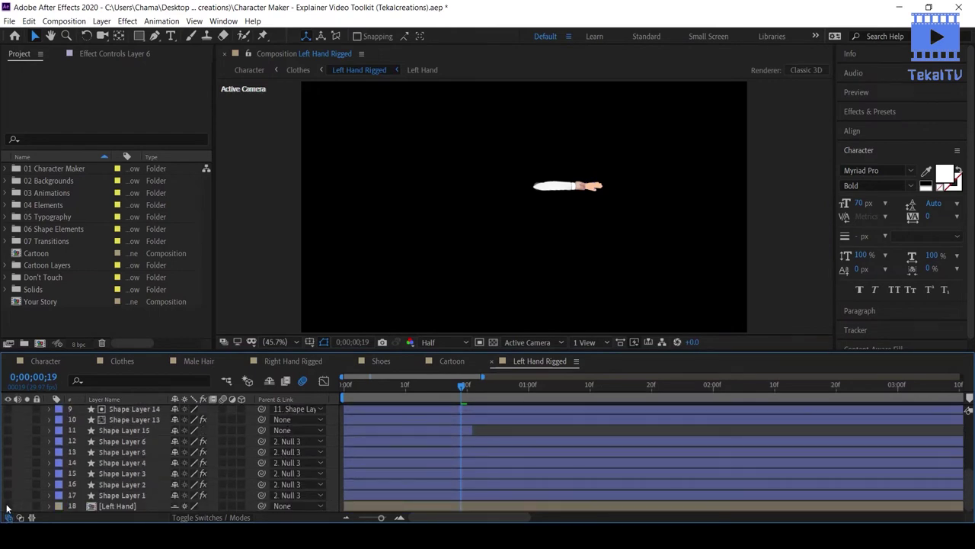
click(114, 362)
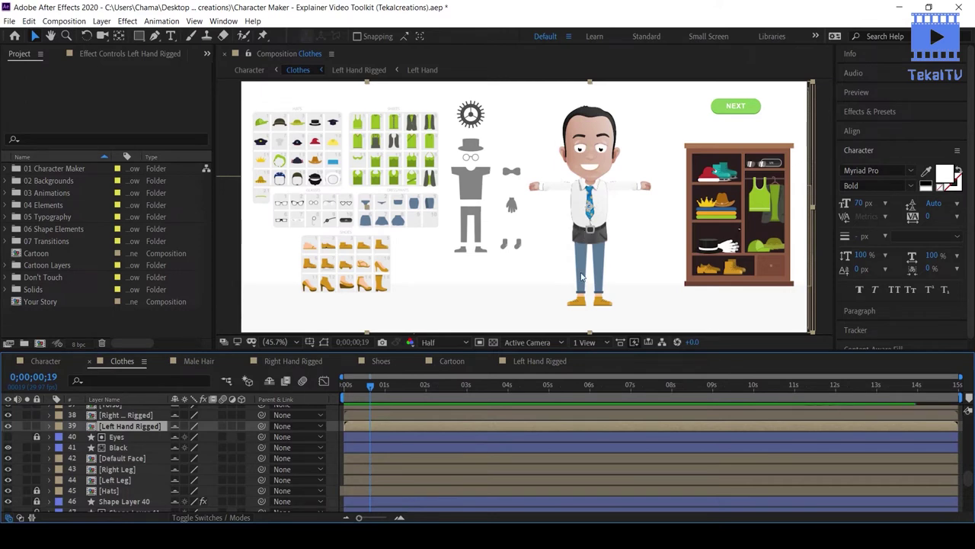
- Open Right Leg, step through its leg animation, and place Cartoon's Layer 4 trouser piece beside the leg
double_click(116, 468)
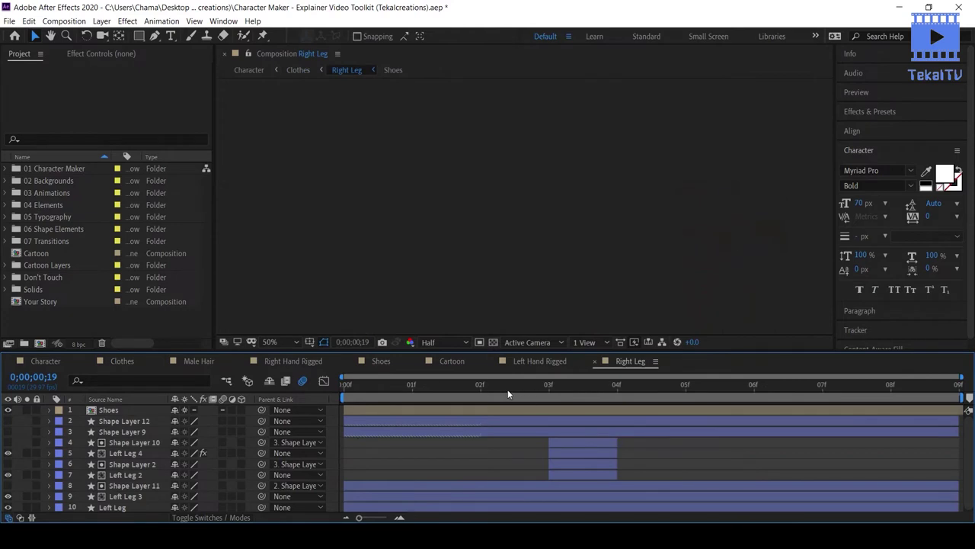
click(556, 387)
key(Home)
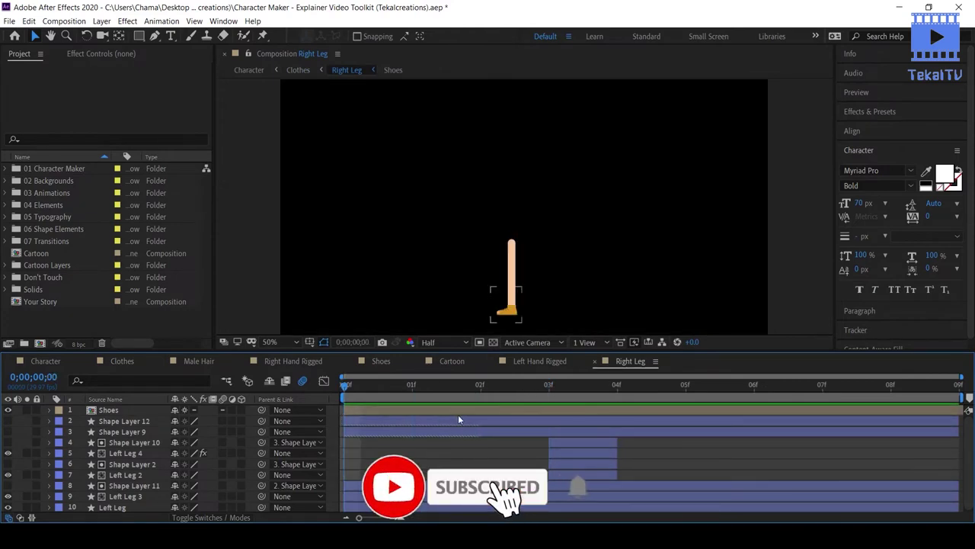
drag(354, 385, 714, 368)
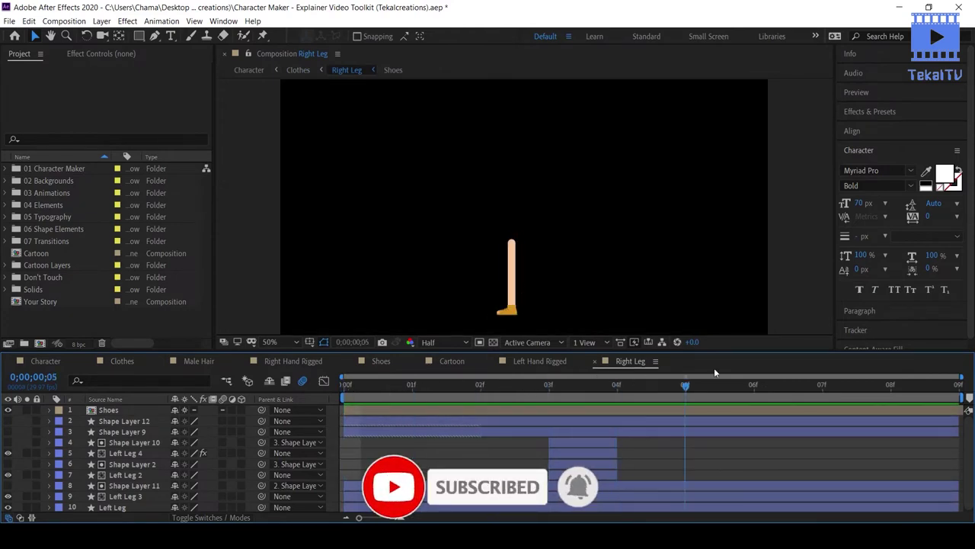
drag(714, 367, 686, 381)
key(Page_Up)
key(Page_Up)
key(Page_Up)
key(Page_Up)
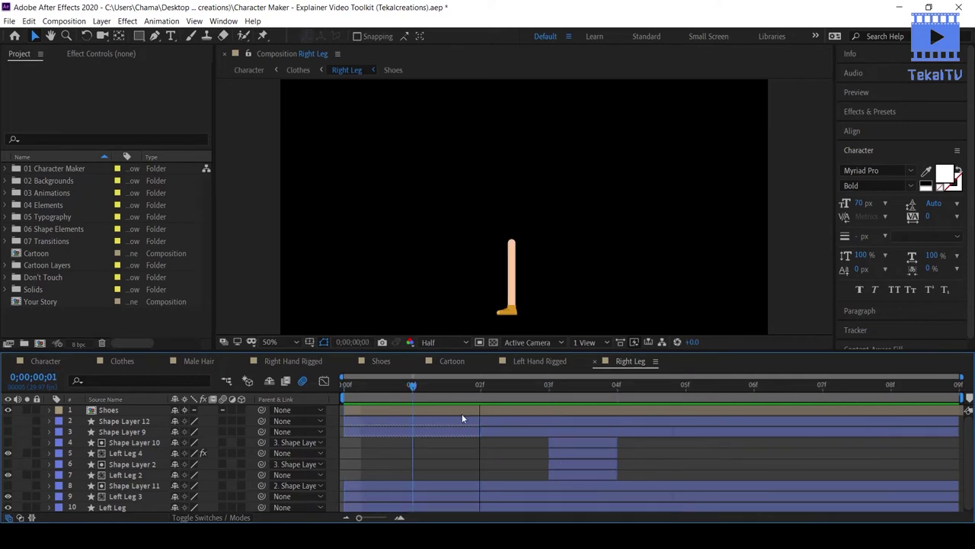
key(Page_Down)
key(Page_Down)
key(Page_Down)
key(Page_Down)
key(Page_Down)
key(Page_Down)
key(Page_Down)
key(Page_Up)
key(Page_Up)
key(Page_Up)
key(Page_Up)
key(Page_Up)
key(Page_Up)
key(Page_Up)
key(Page_Down)
key(Page_Up)
key(Page_Up)
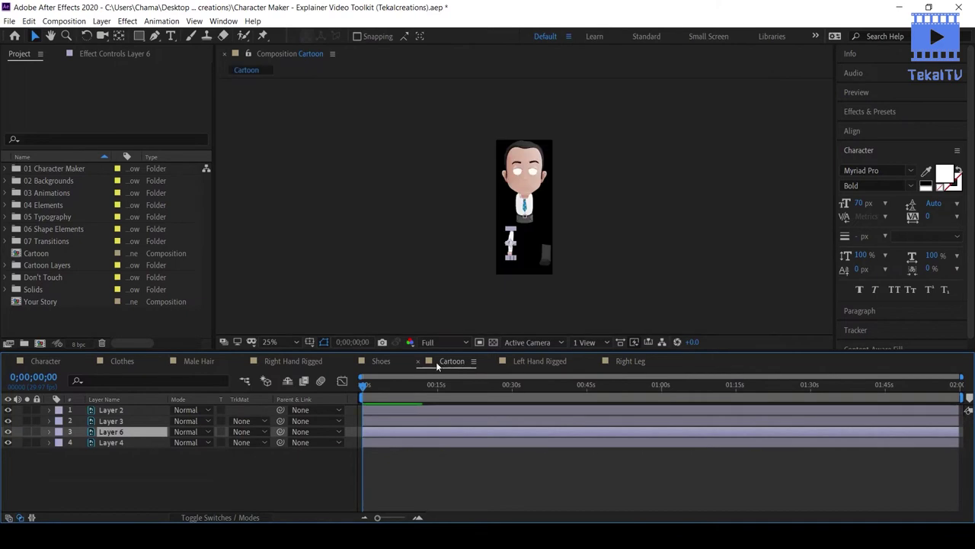
click(109, 442)
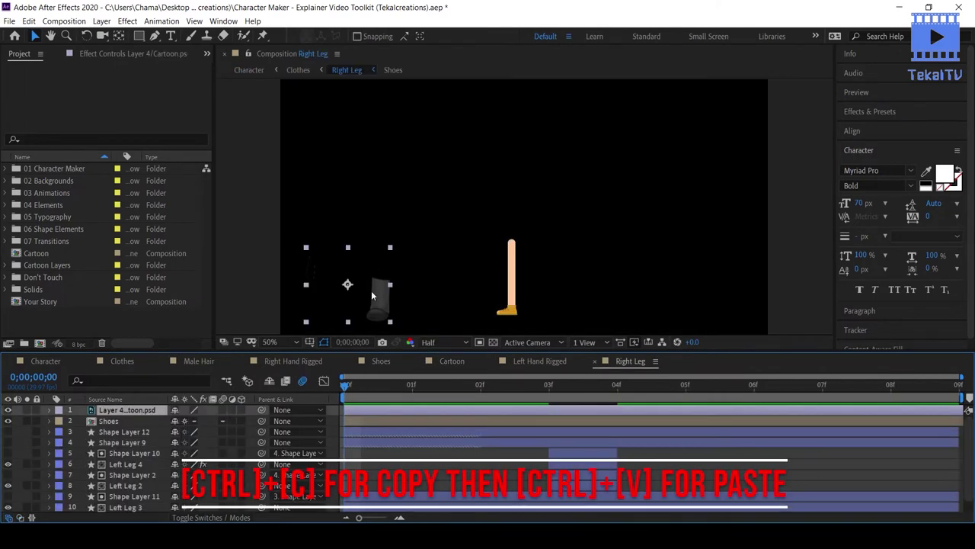
drag(371, 291, 508, 273)
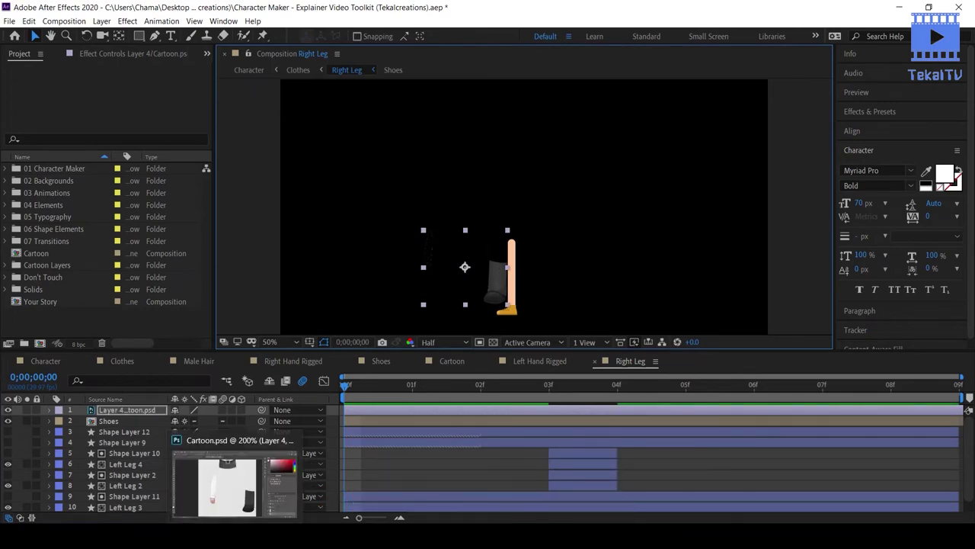
- Identify Layer 4 in Cartoon.psd, erase its extra pixels with the Eraser, and save the file
click(238, 480)
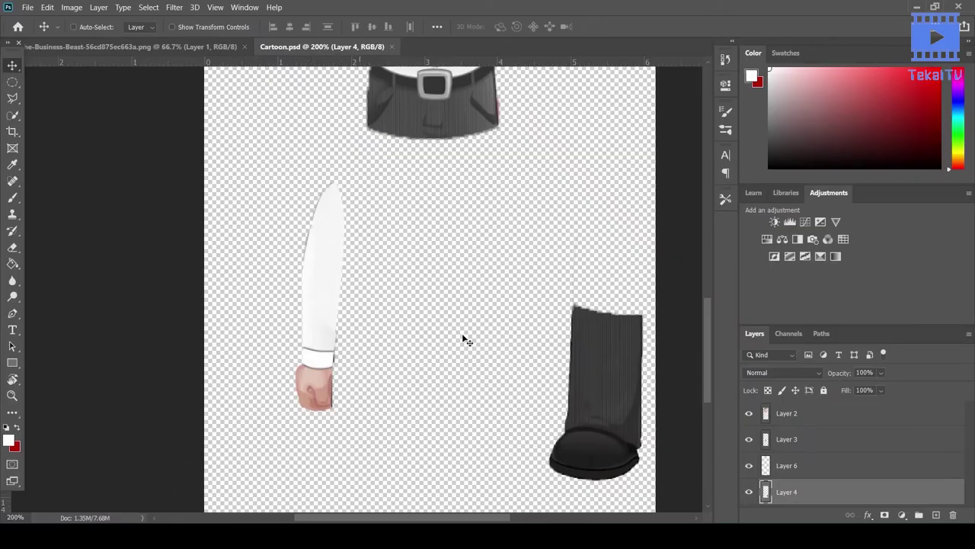
click(748, 491)
click(748, 491)
click(12, 247)
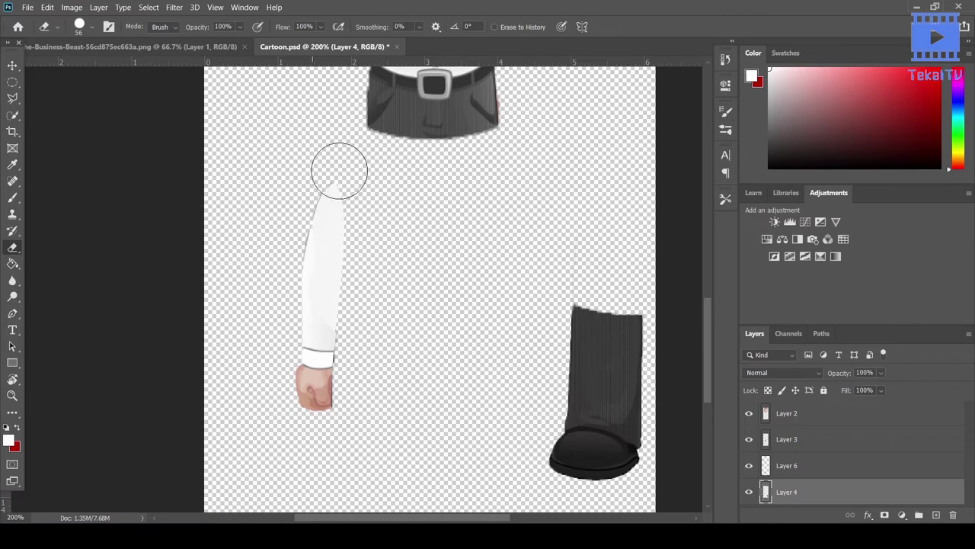
key(ctrl+s)
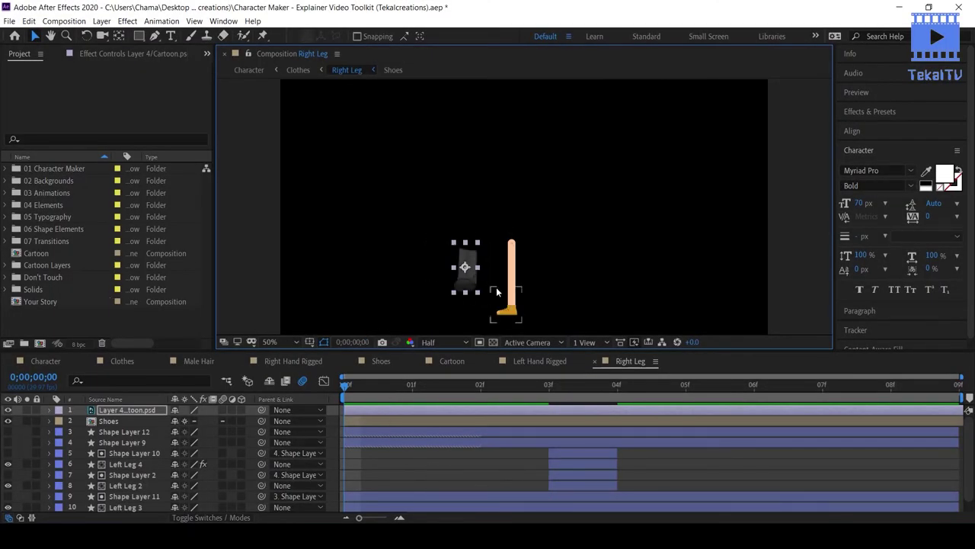
- Move the trouser piece onto the right leg, hide the Shoes and bare leg layers, and copy the piece
mouse_move(462, 288)
mouse_down()
mouse_move(503, 297)
mouse_move(504, 280)
mouse_up()
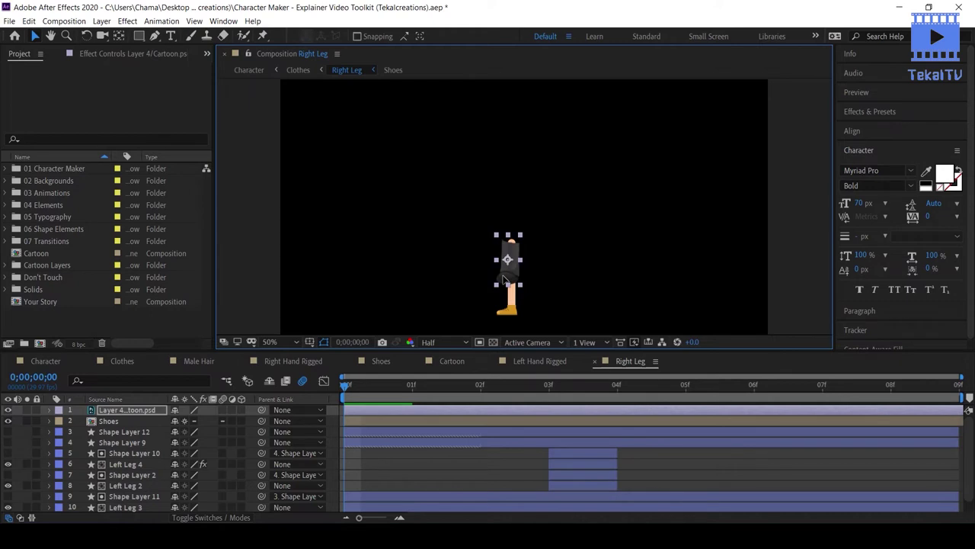
click(407, 272)
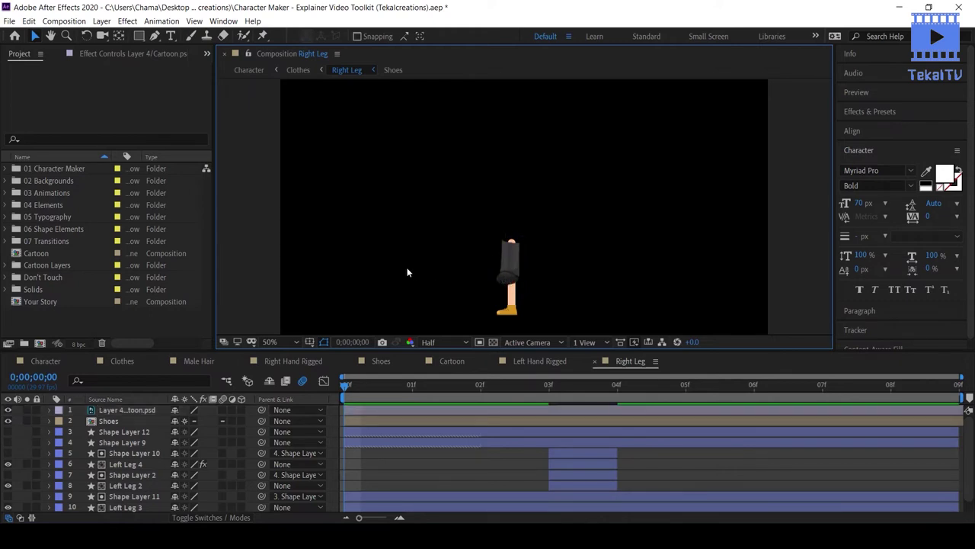
click(8, 419)
scroll(9, 504, down, 1)
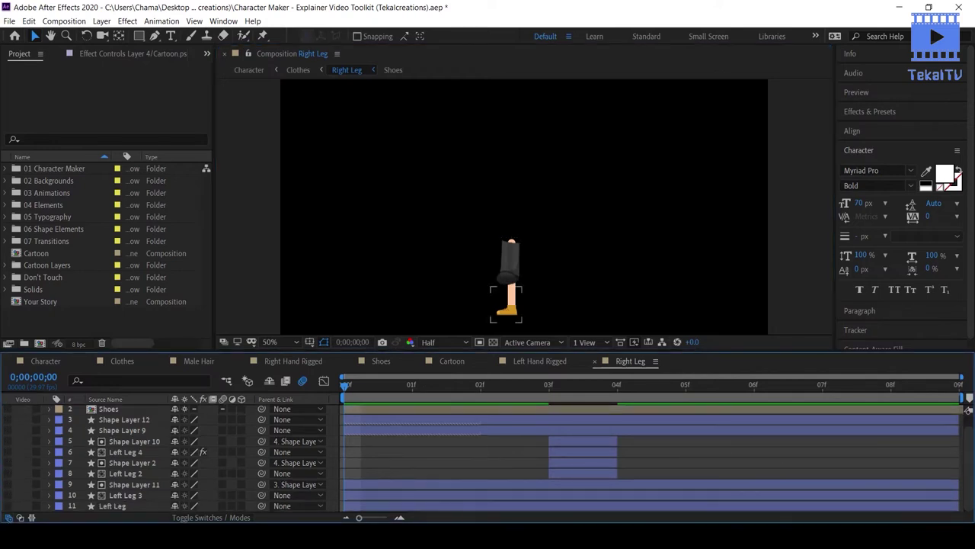
click(9, 495)
scroll(473, 450, up, 1)
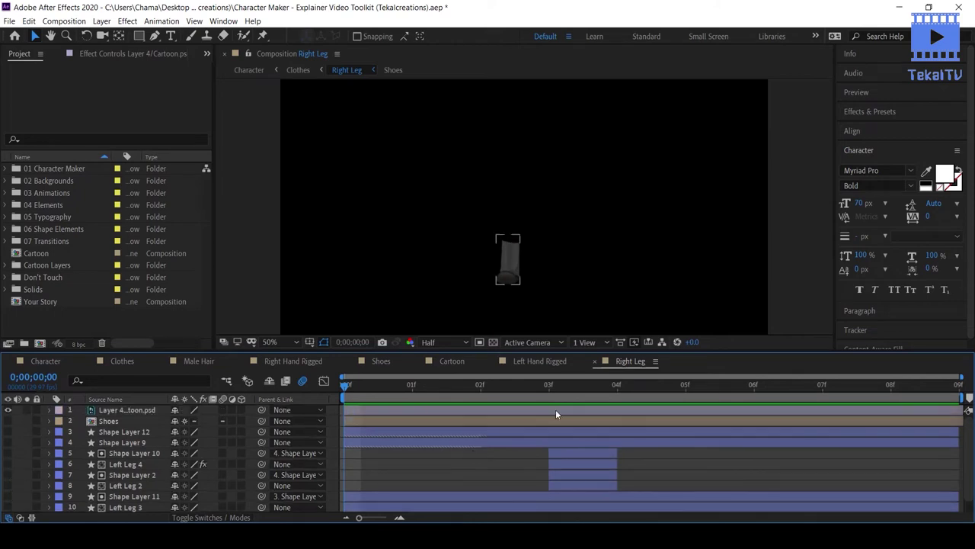
click(364, 412)
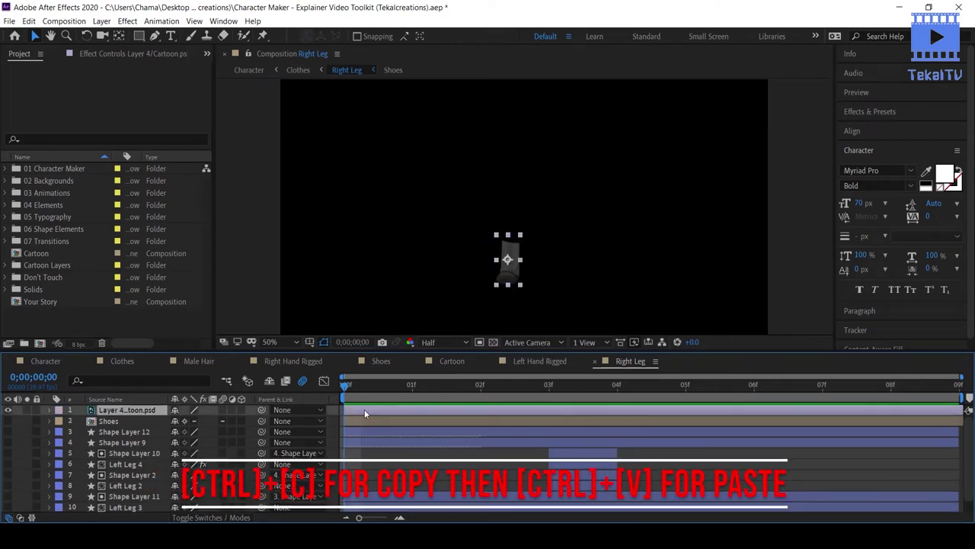
click(126, 362)
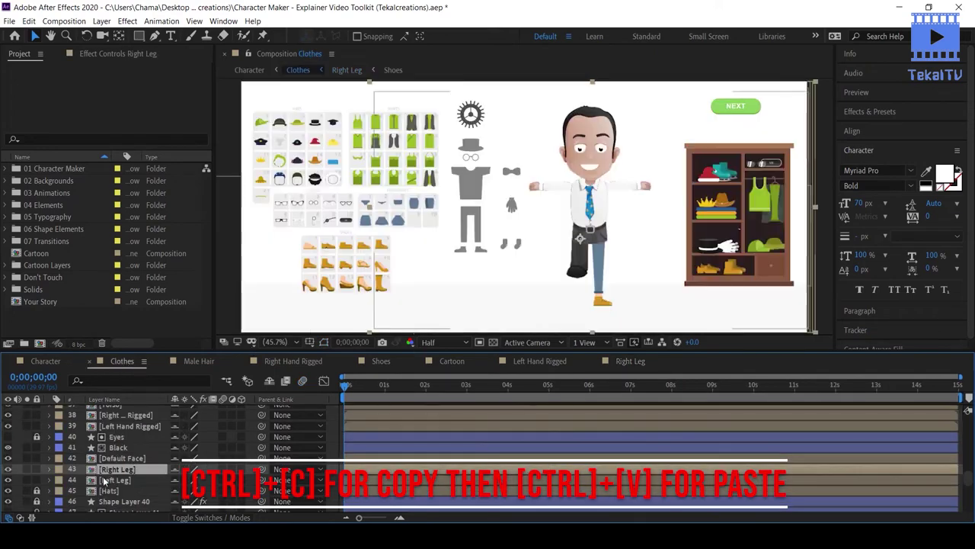
- Paste the trouser piece into Left Leg as a 3D layer with 180° Y Rotation, positioned over the leg
double_click(113, 480)
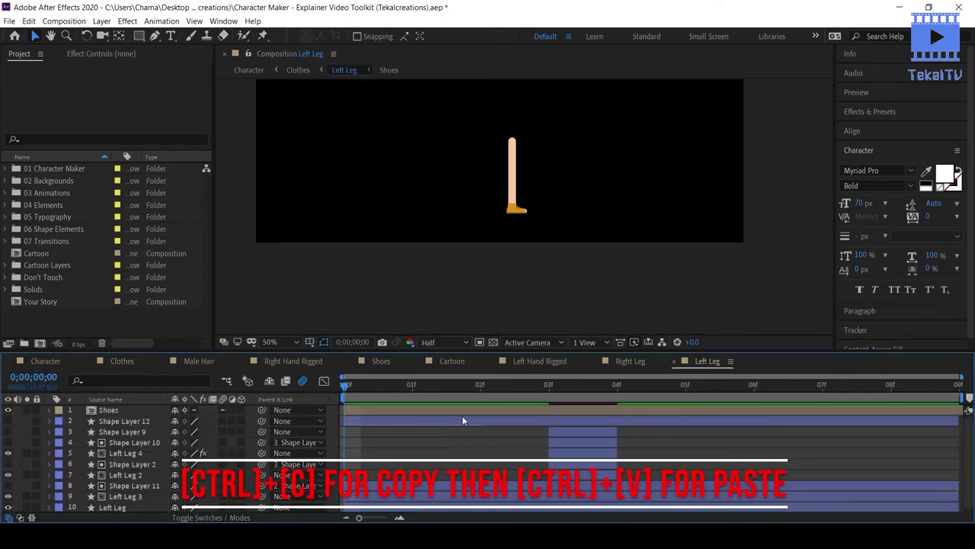
key(ctrl+v)
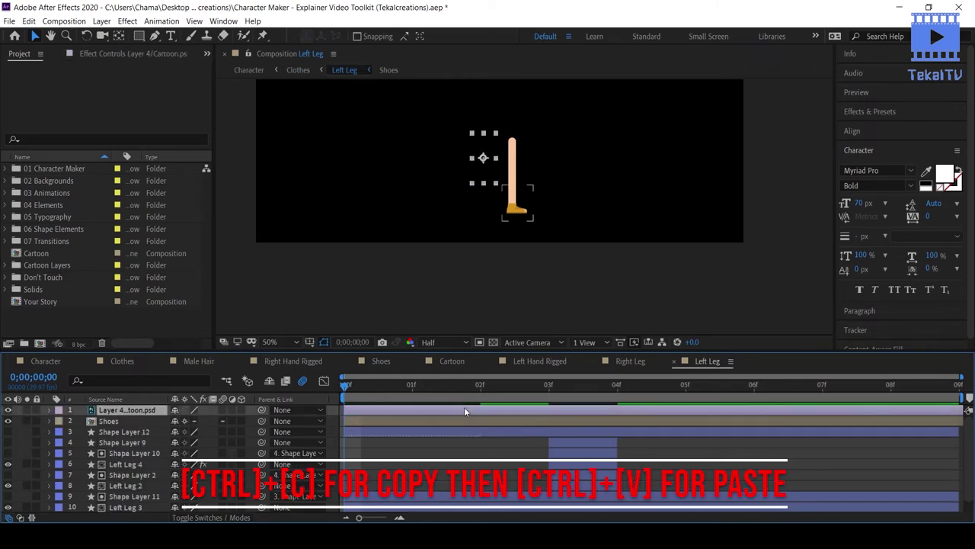
click(241, 410)
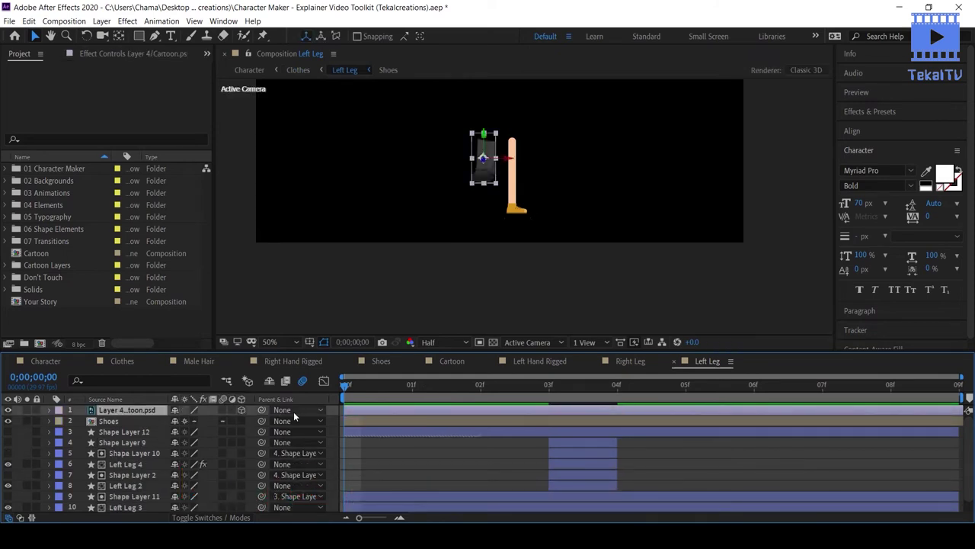
key(ctrl+s)
key(r)
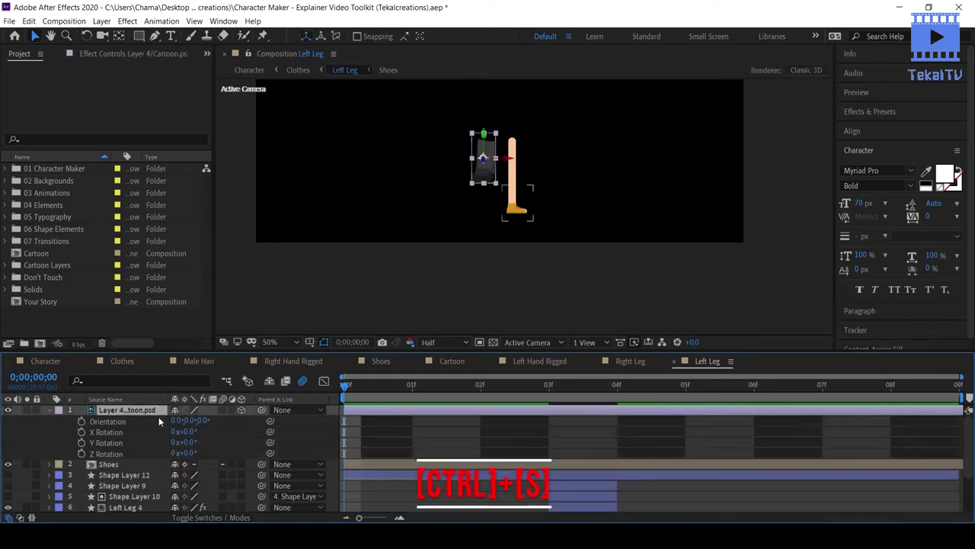
click(187, 443)
text(180)
key(Return)
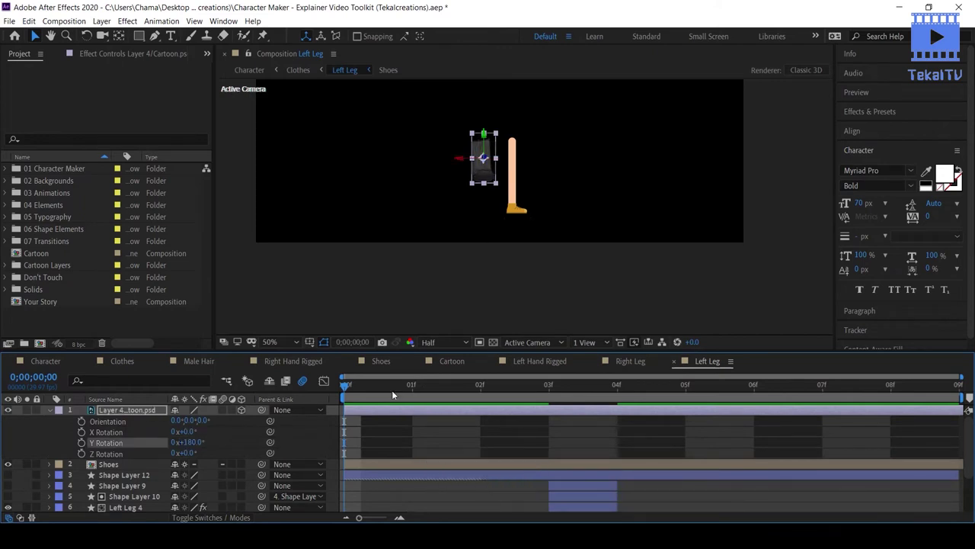
drag(491, 174, 519, 176)
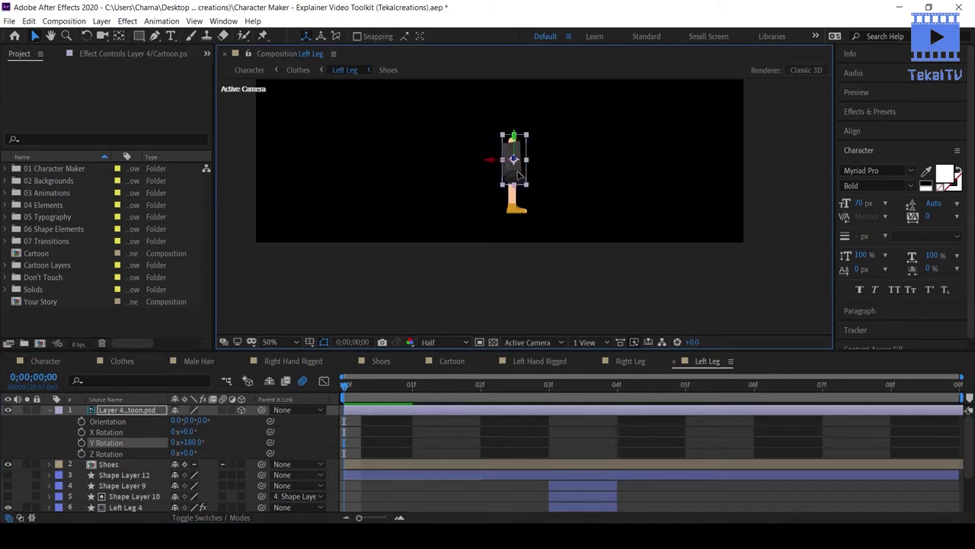
click(117, 365)
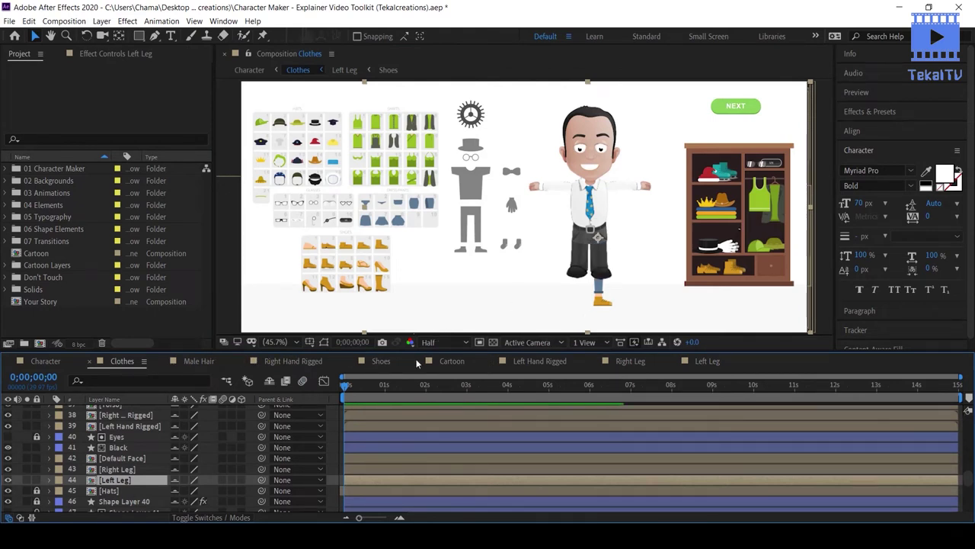
- Compare the Left Leg and Right Leg compositions before returning to Clothes
click(695, 362)
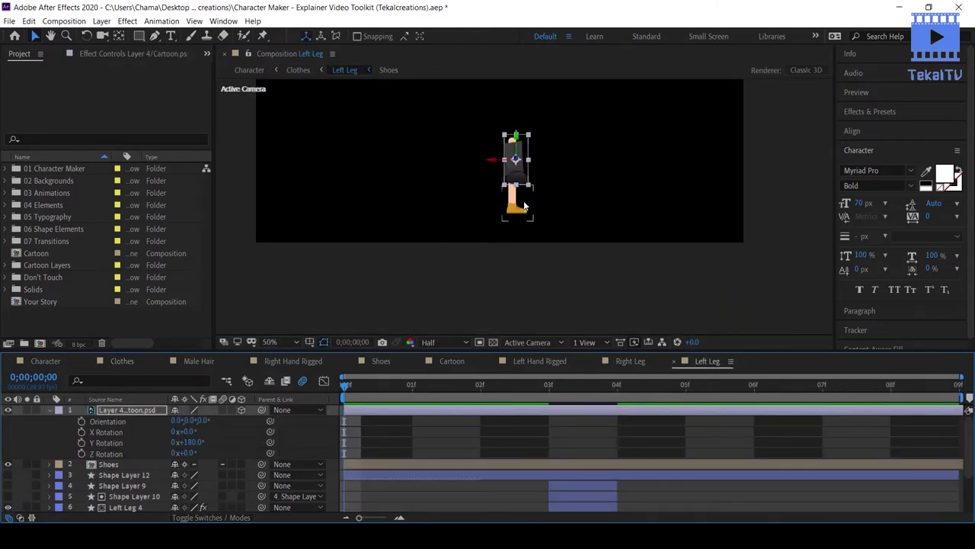
click(644, 362)
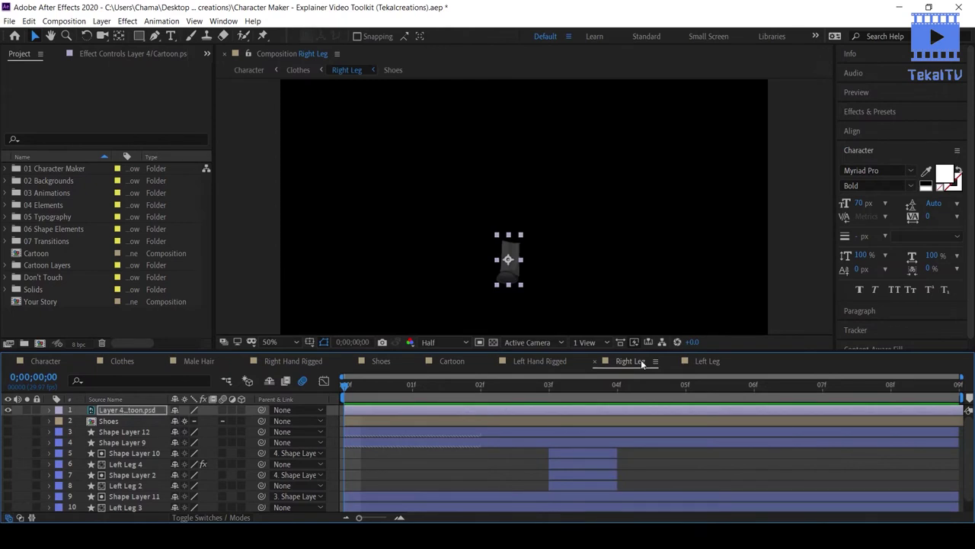
click(115, 362)
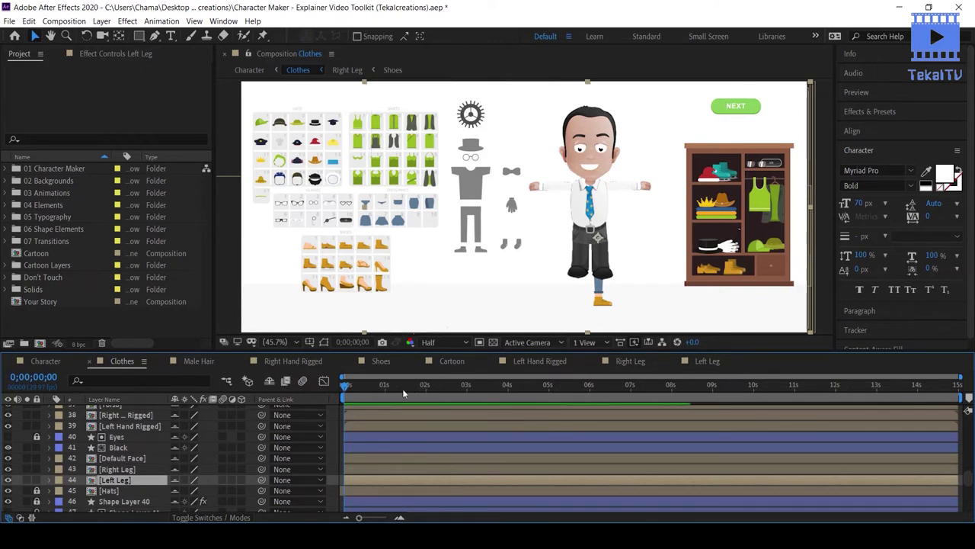
- Hide Shoes and the Left Leg, Left Leg 2, 3 and 4 layers, then turn on Shy in Clothes
click(712, 362)
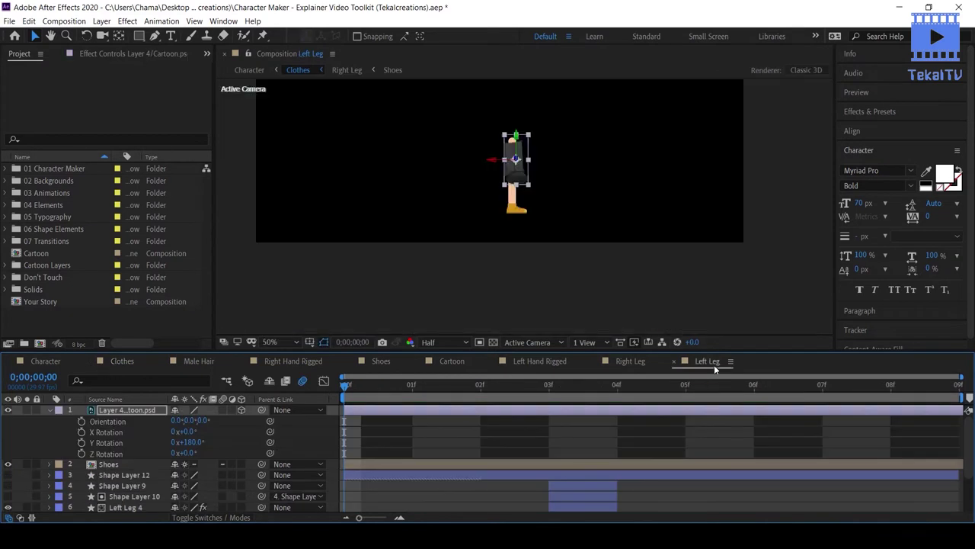
click(8, 464)
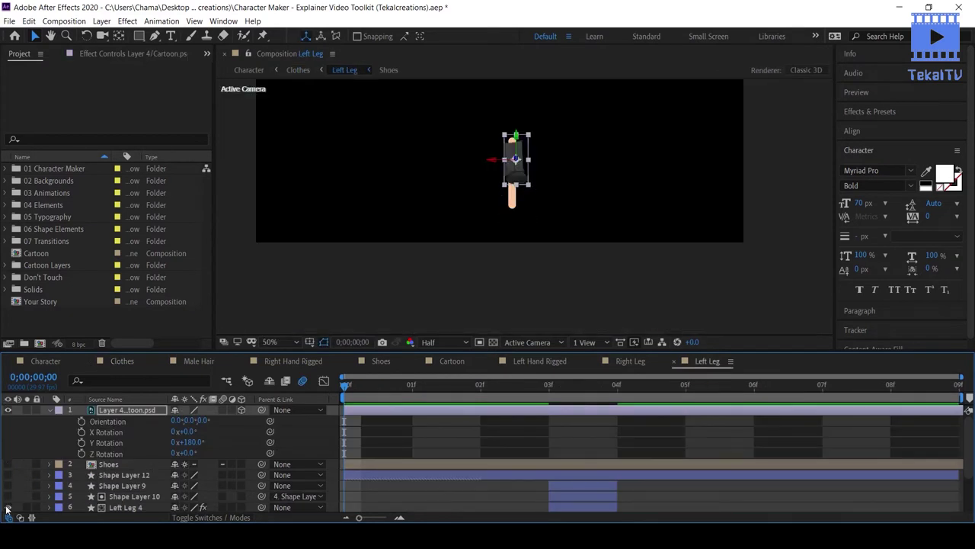
click(7, 507)
scroll(48, 448, down, 2)
click(9, 473)
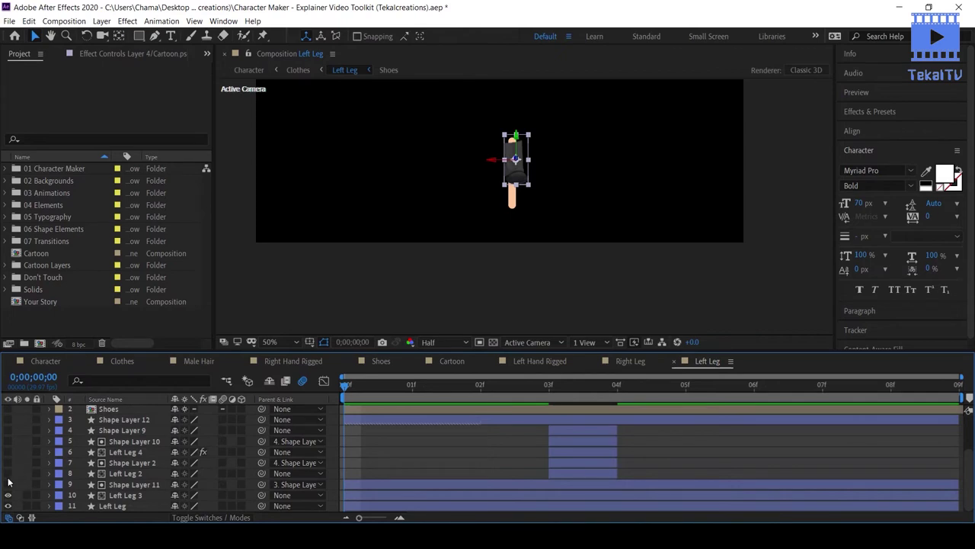
click(8, 495)
click(8, 505)
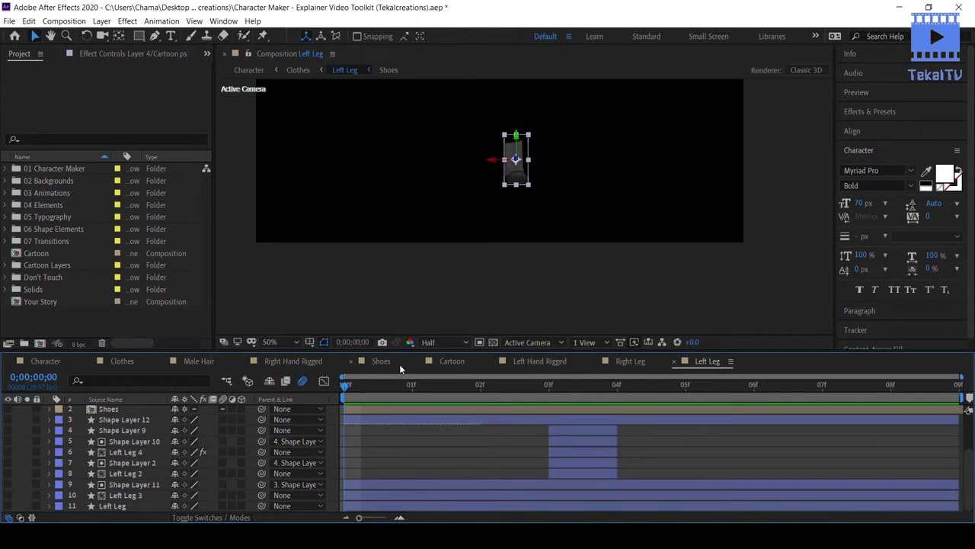
click(123, 363)
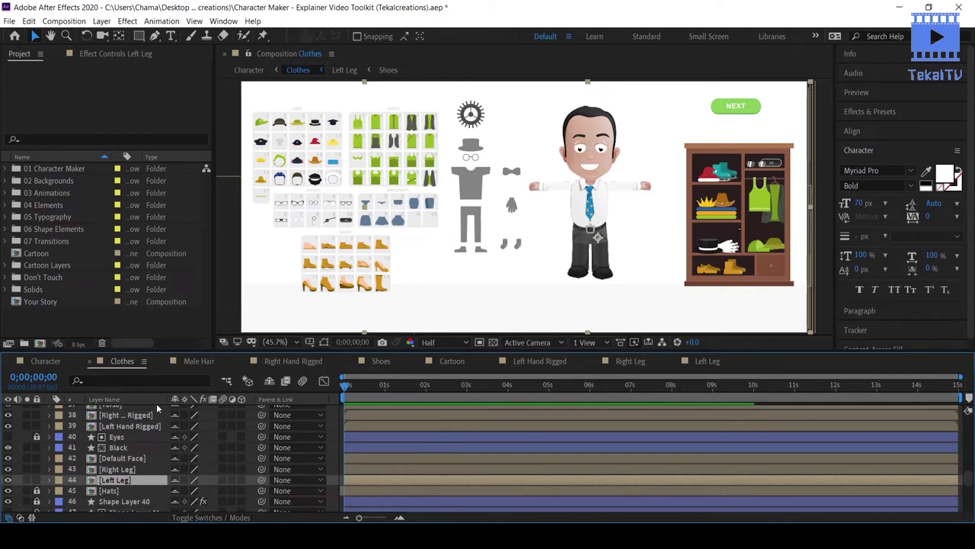
click(268, 381)
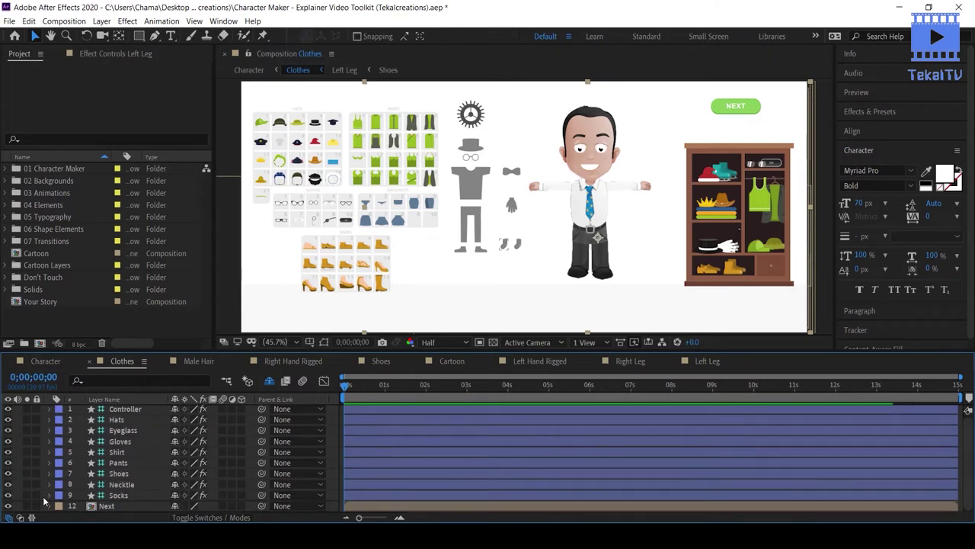
- Open the Your Story composition and add the Office background from 02 Backgrounds
double_click(92, 505)
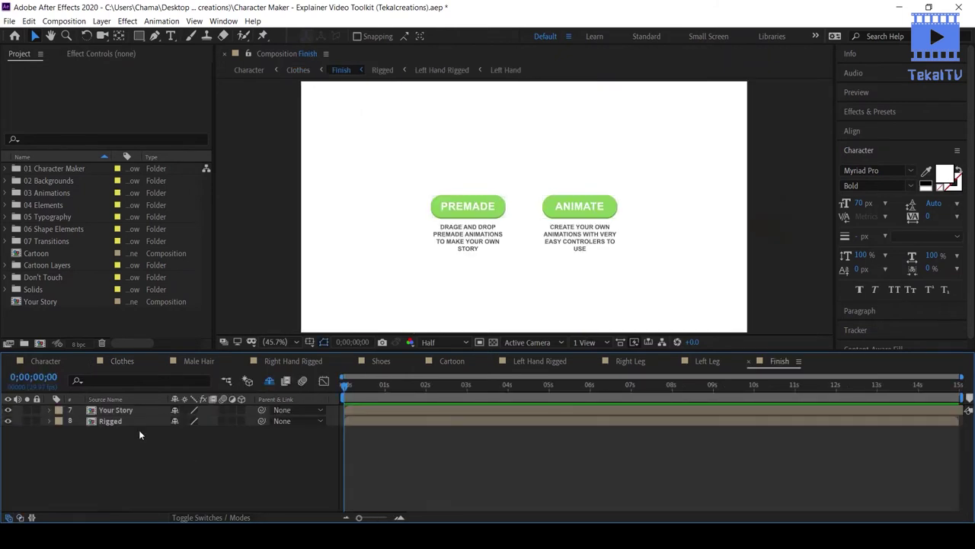
double_click(124, 410)
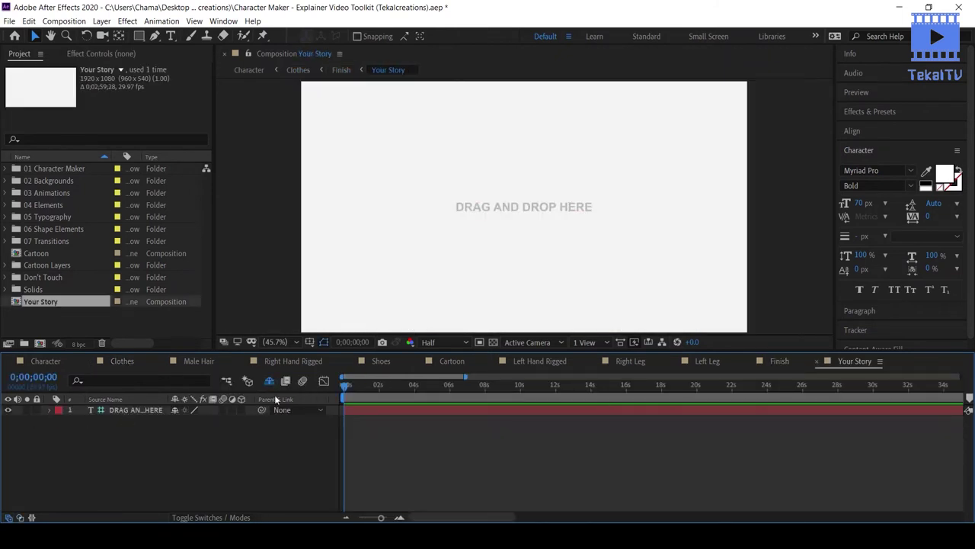
click(5, 181)
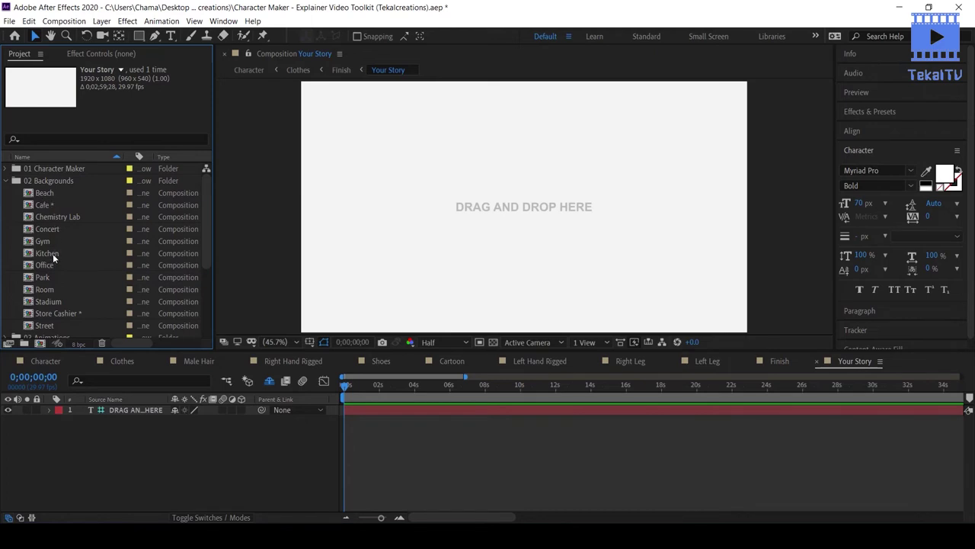
drag(45, 266, 111, 411)
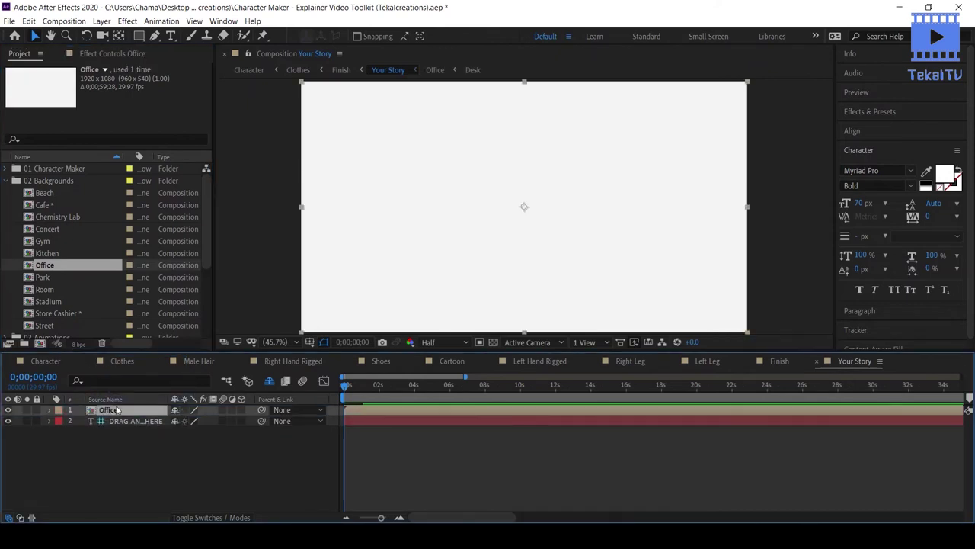
mouse_move(347, 397)
mouse_down()
mouse_move(370, 408)
mouse_move(345, 407)
mouse_up()
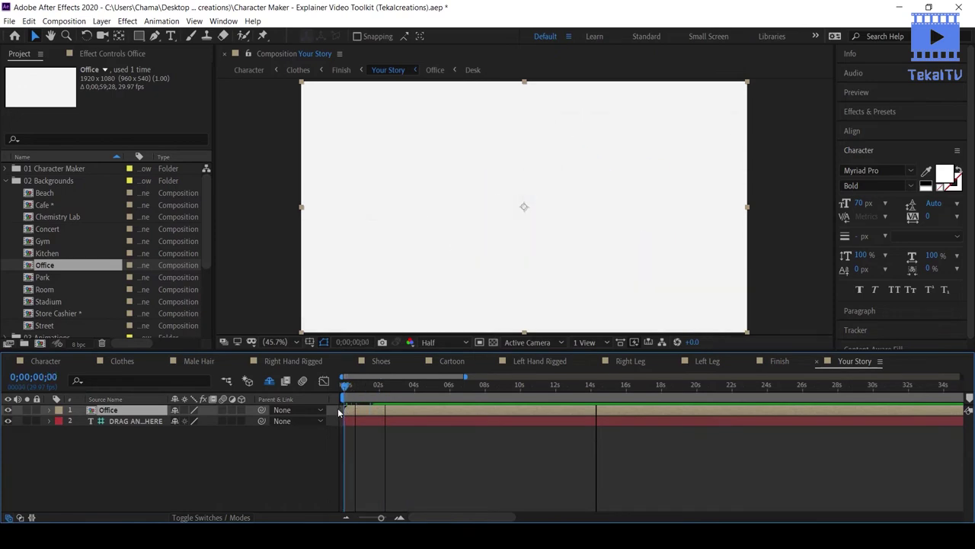
- Add the Fall comp from 03 Animations > 01 Premade Animations > Appear above the Office layer
click(7, 180)
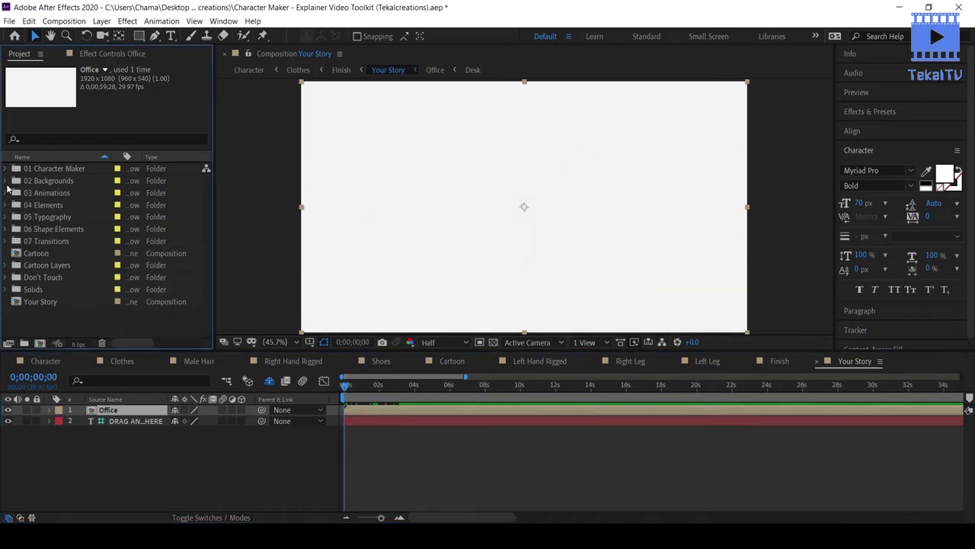
click(6, 193)
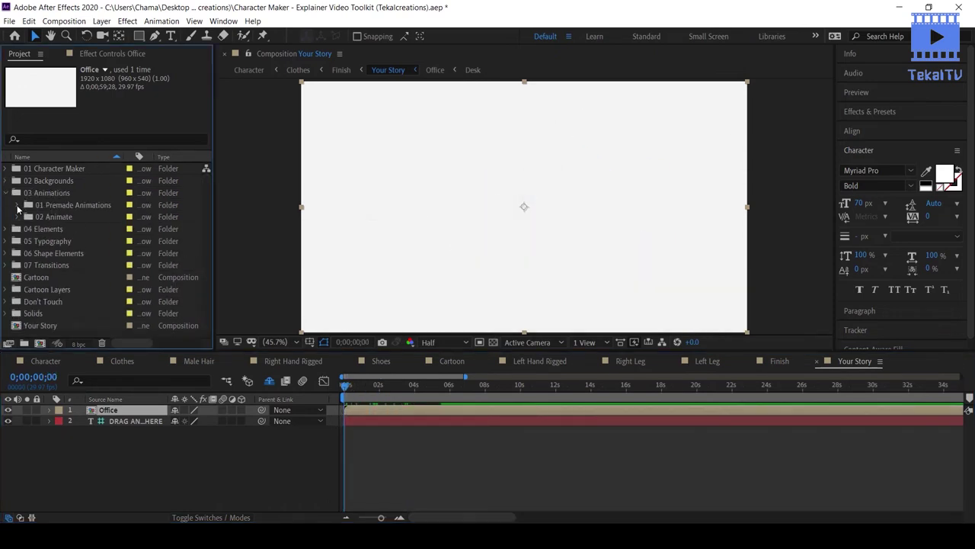
click(17, 206)
click(29, 181)
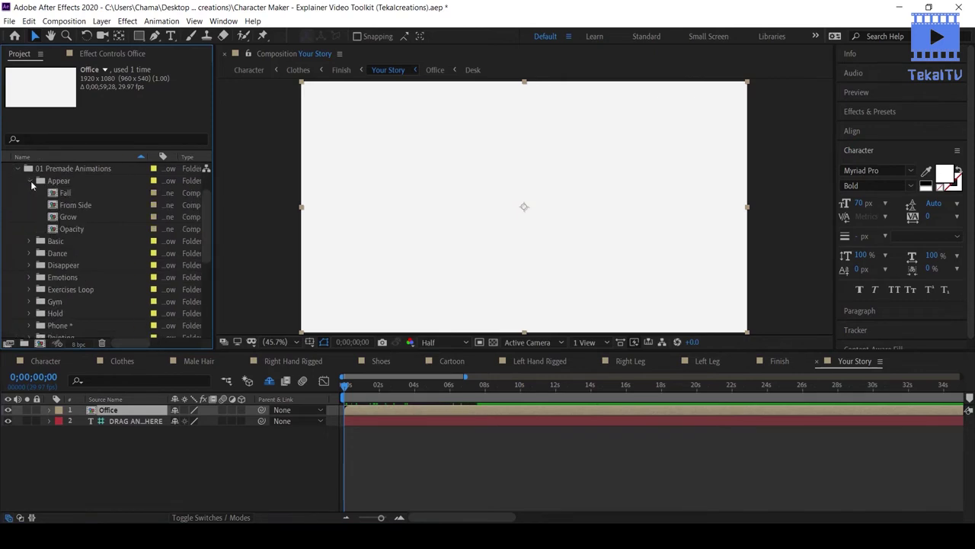
drag(53, 193, 114, 412)
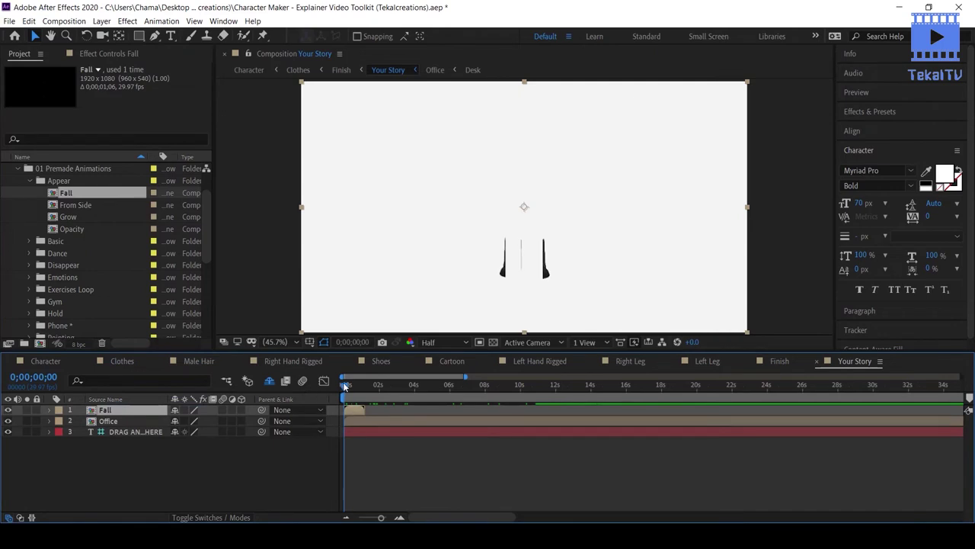
- Scrub the Your Story playhead from the start to the end of the character's fall, then view Clothes
drag(345, 386, 345, 386)
drag(344, 388, 360, 387)
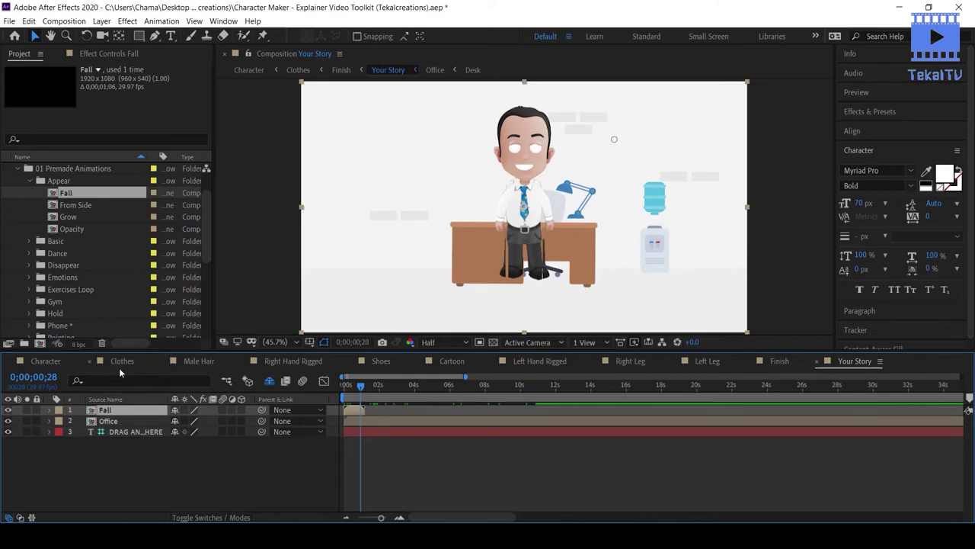
drag(363, 389, 362, 386)
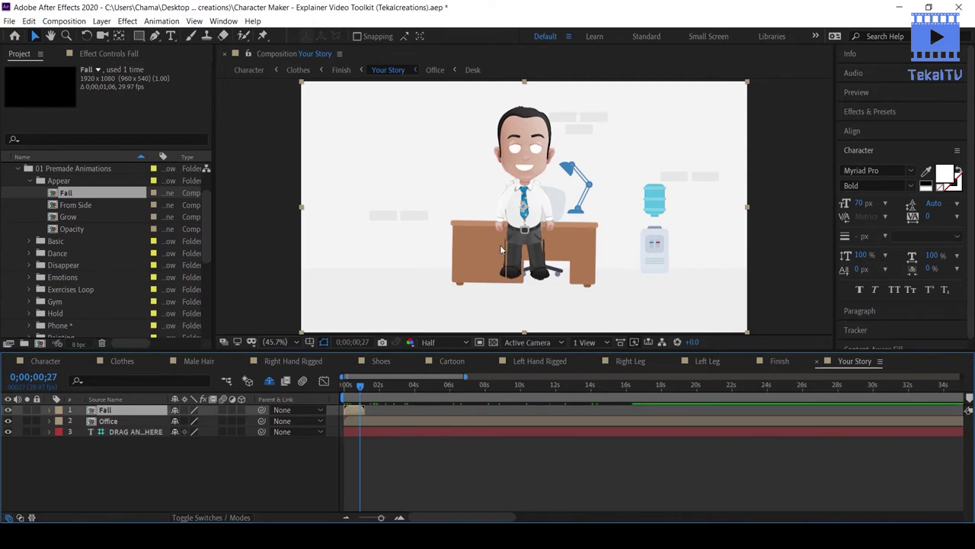
click(123, 361)
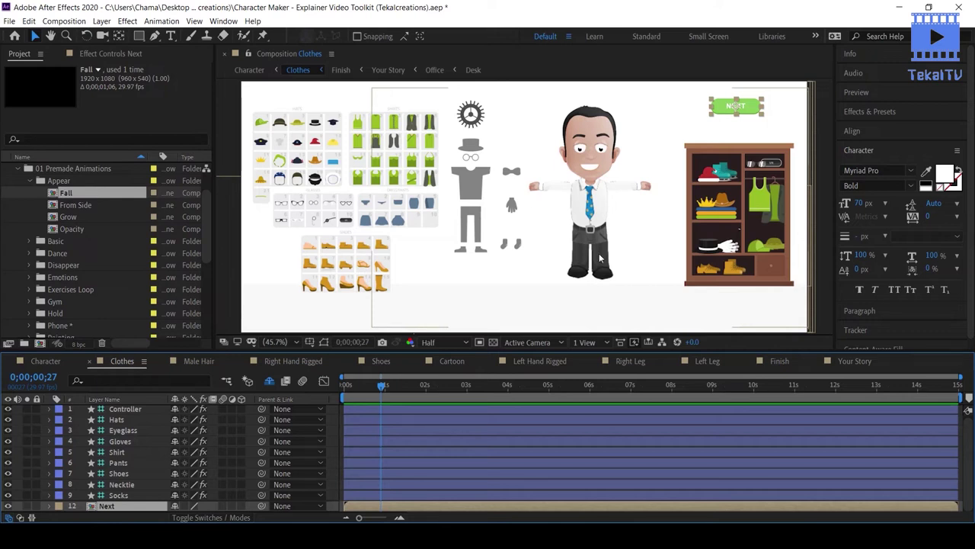
- Turn off the Shy switch in Clothes, scroll through every revealed layer, then view Right Leg
click(266, 383)
scroll(139, 462, down, 3)
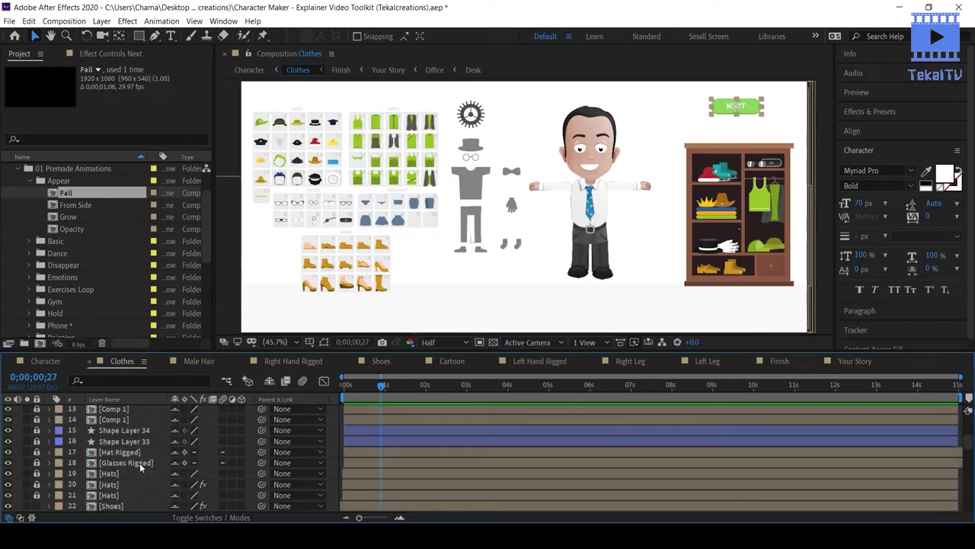
scroll(139, 462, down, 4)
scroll(139, 463, down, 4)
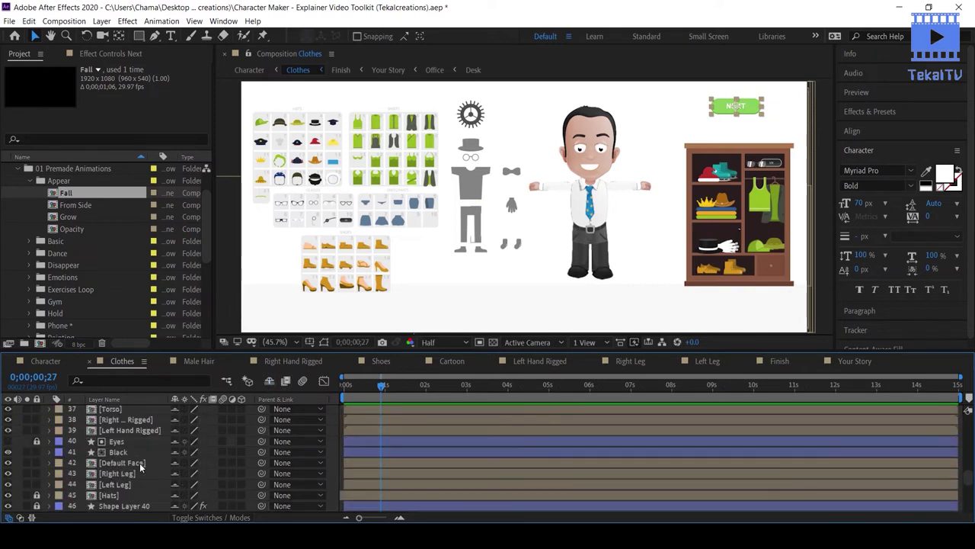
scroll(140, 462, down, 1)
scroll(139, 462, down, 3)
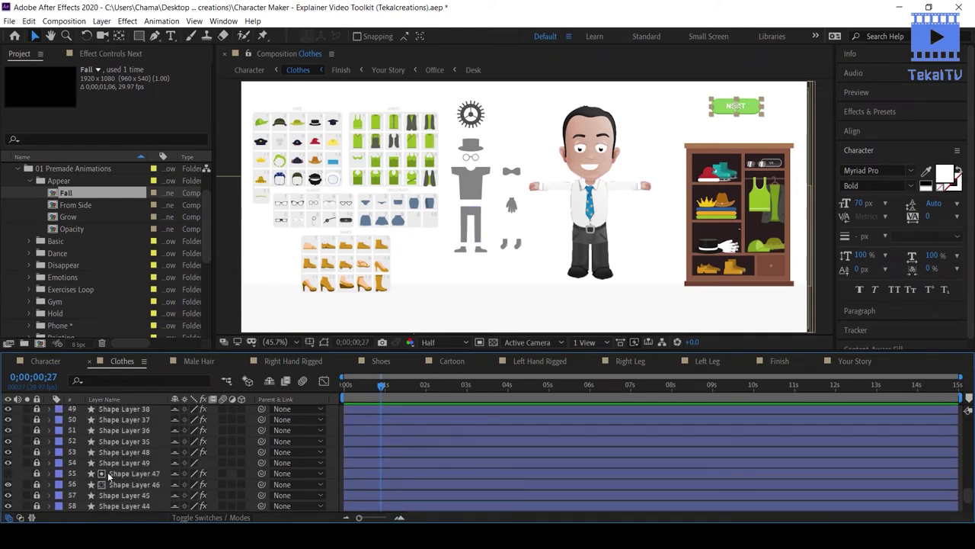
scroll(112, 453, up, 3)
scroll(111, 453, up, 3)
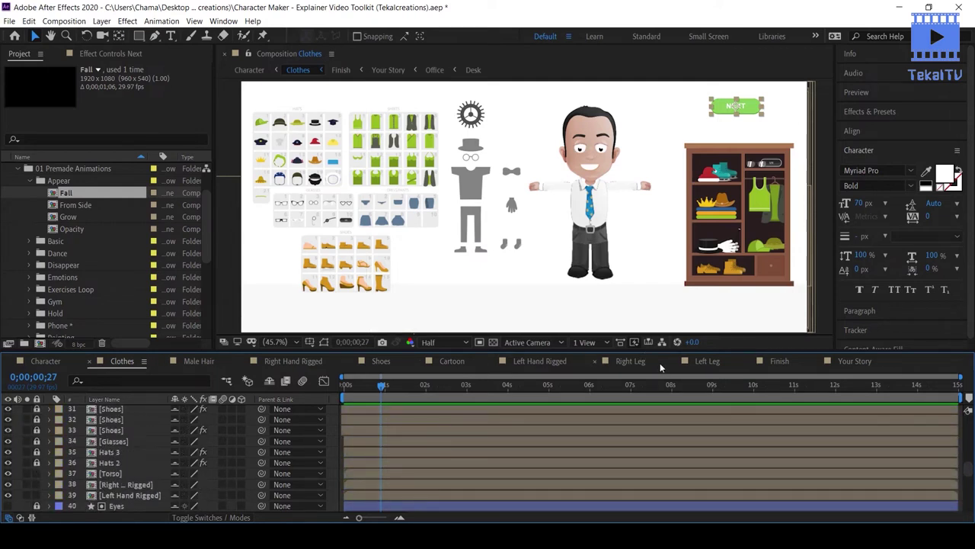
click(640, 363)
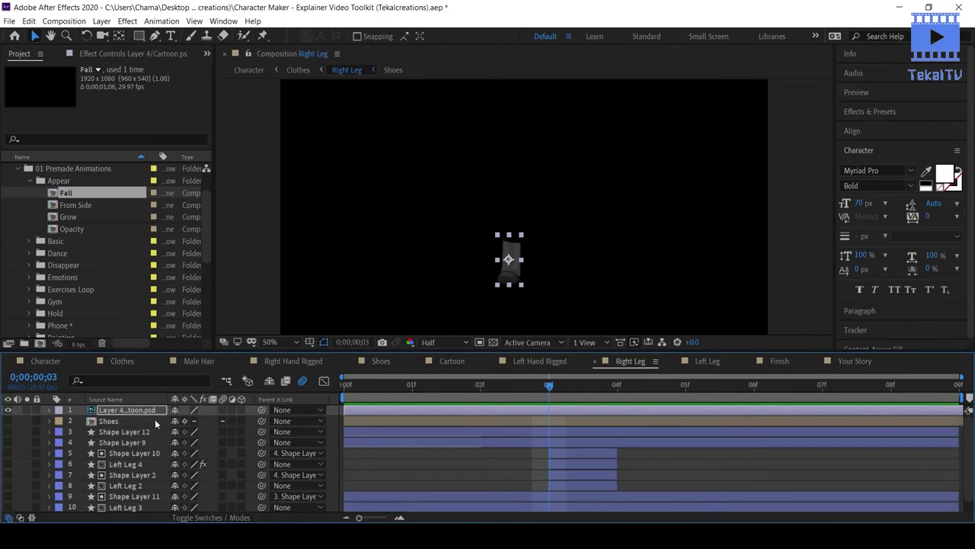
- Make Shape Layers 12 and 9, leg layers 5–10, and the yellow Shoes layer visible
click(8, 431)
click(8, 442)
drag(8, 452, 8, 507)
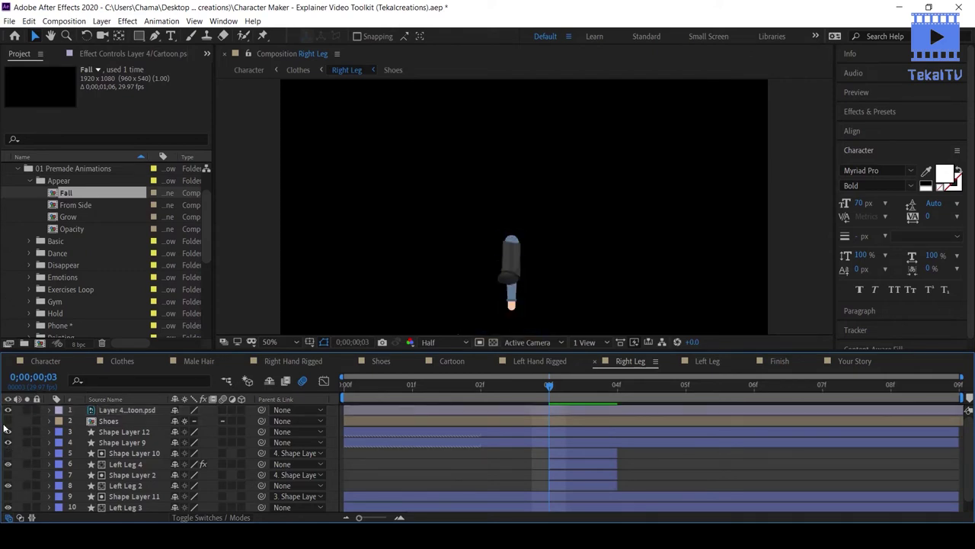
click(8, 421)
- Nudge the upper-leg shape slightly right, then select the lower leg and shoe layer
click(517, 260)
click(516, 291)
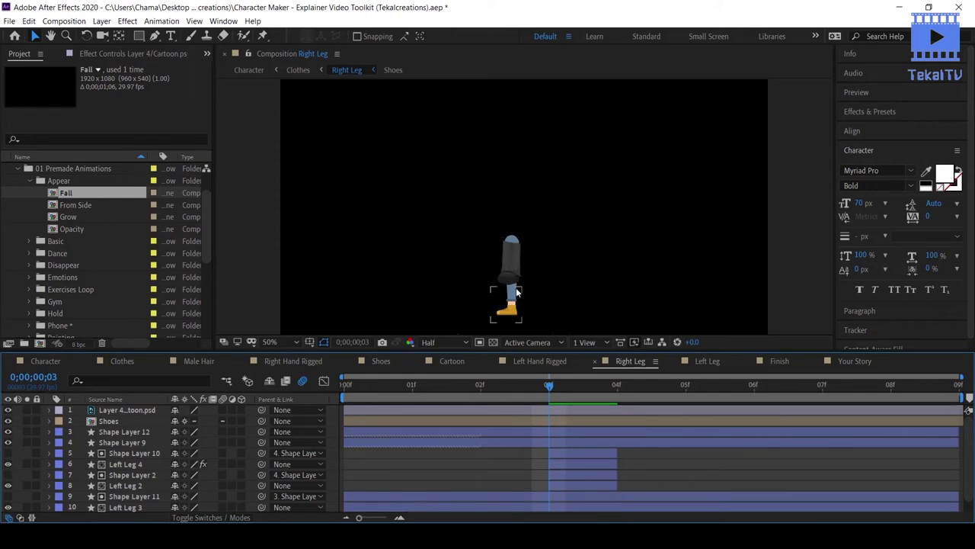
click(501, 281)
drag(506, 289, 510, 288)
click(396, 313)
click(528, 426)
- Shift the dark trouser piece down about 44 px and erase a band across the leg
drag(508, 282, 511, 316)
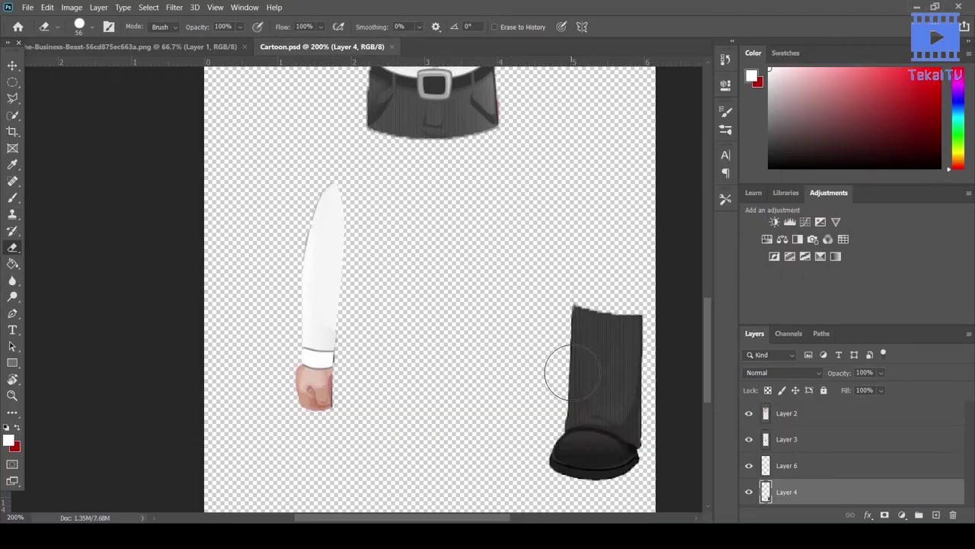
mouse_move(570, 370)
mouse_down()
mouse_move(560, 400)
mouse_move(635, 405)
mouse_up()
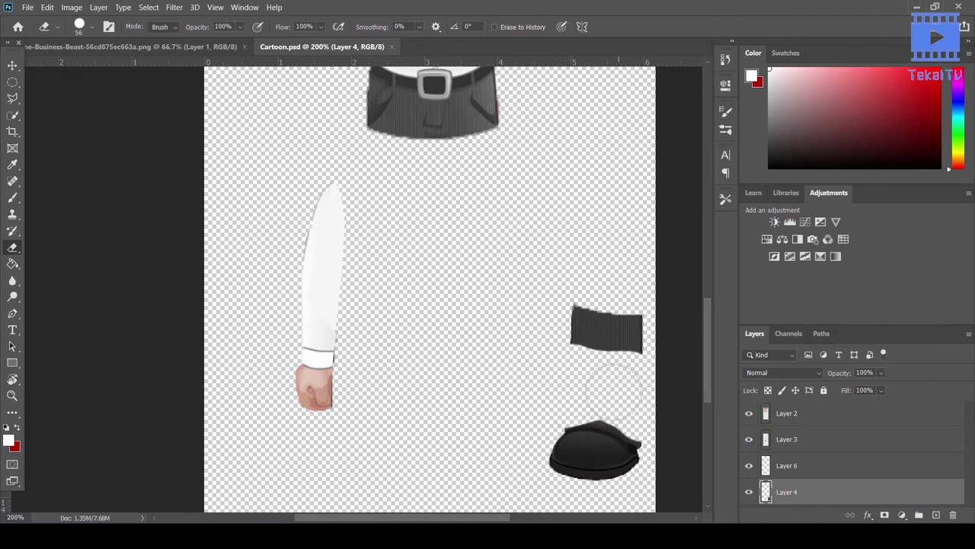
drag(635, 403, 577, 327)
key(F12)
- Trim the trouser's left edge, detached triangle and pointed top, saving Cartoon.psd
mouse_move(568, 377)
mouse_down()
mouse_move(559, 387)
mouse_move(567, 315)
mouse_move(643, 393)
mouse_up()
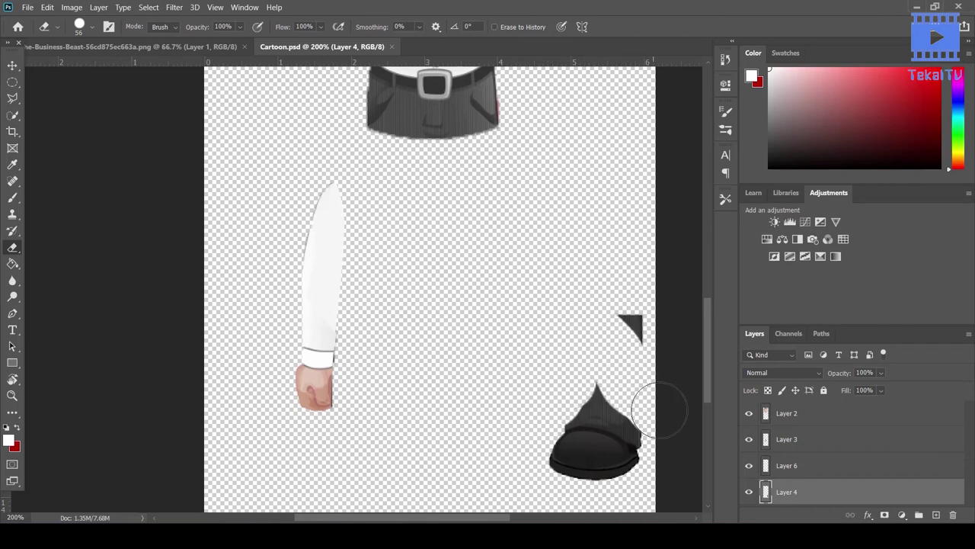
key(ctrl+s)
drag(640, 335, 635, 316)
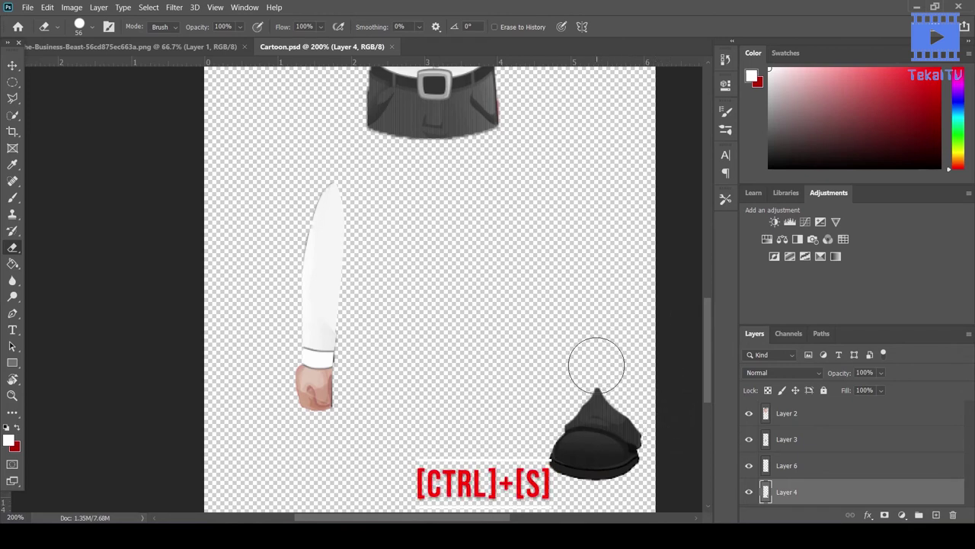
drag(594, 359, 599, 381)
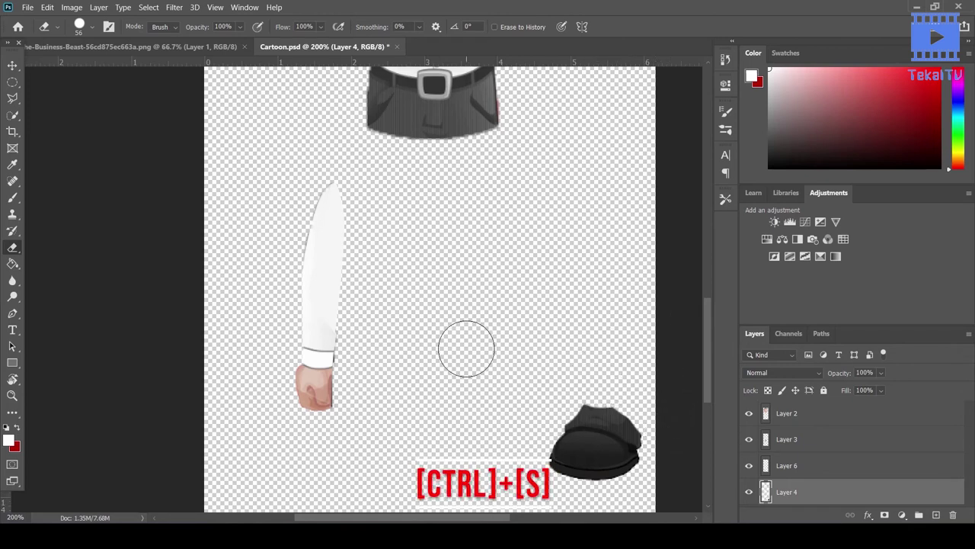
key(ctrl+s)
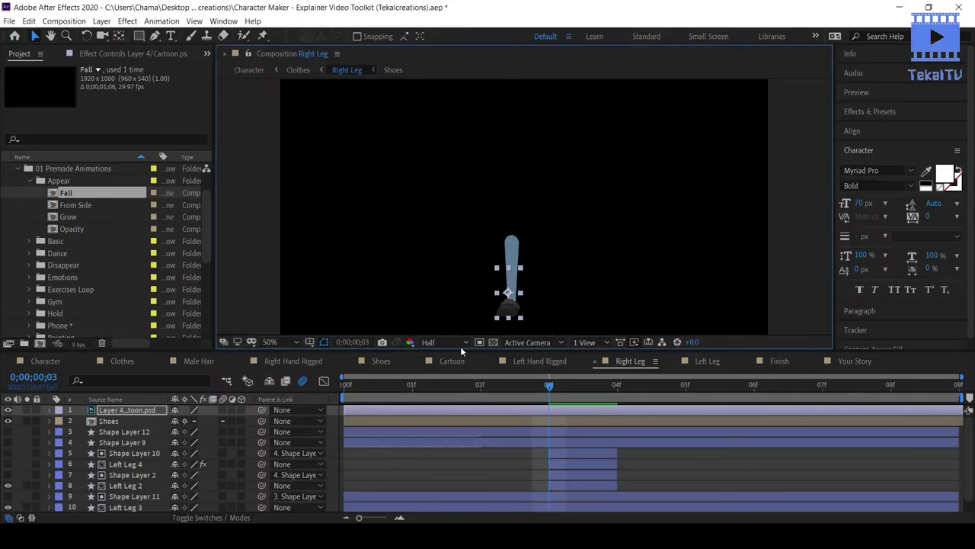
- Nudge the boot layer down slightly, hide the yellow Shoes layer, and return to Clothes
drag(512, 312, 512, 311)
click(9, 421)
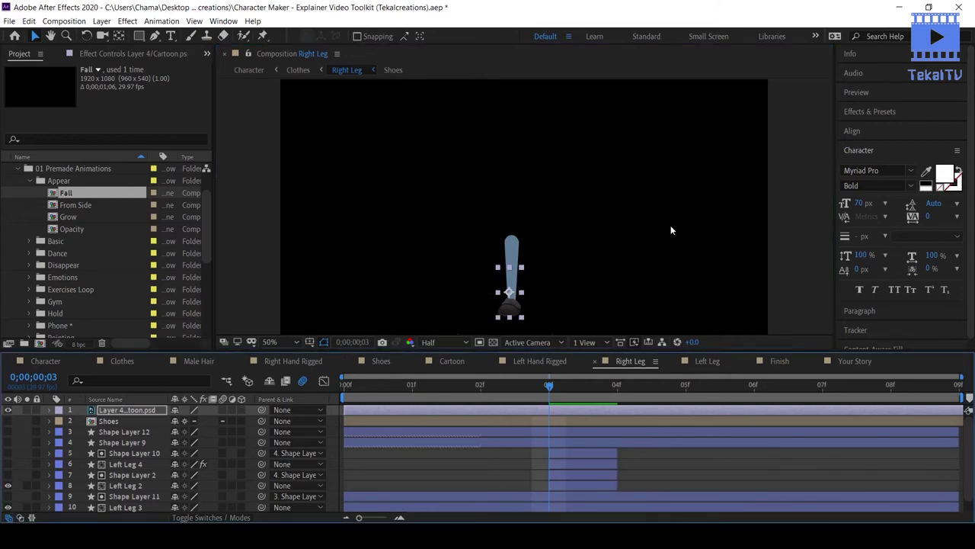
click(514, 259)
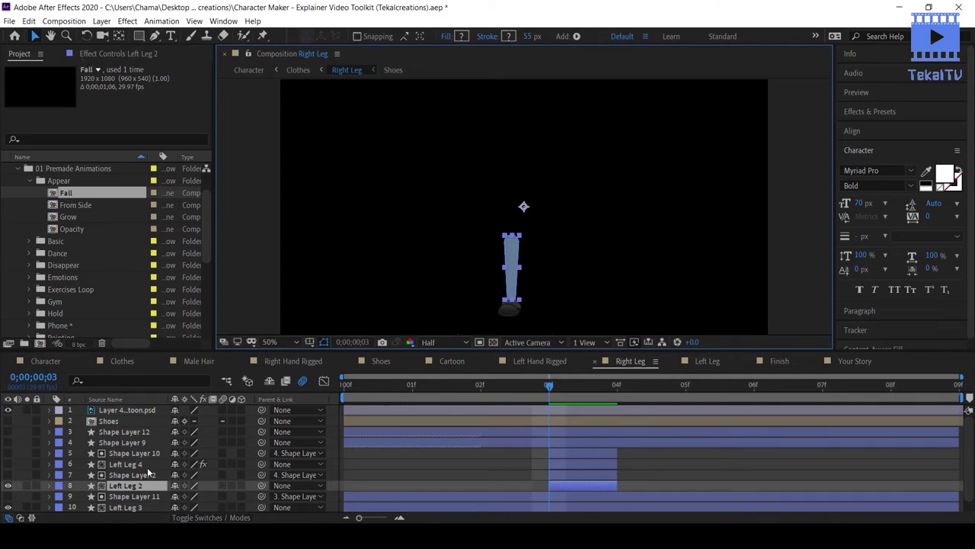
click(124, 362)
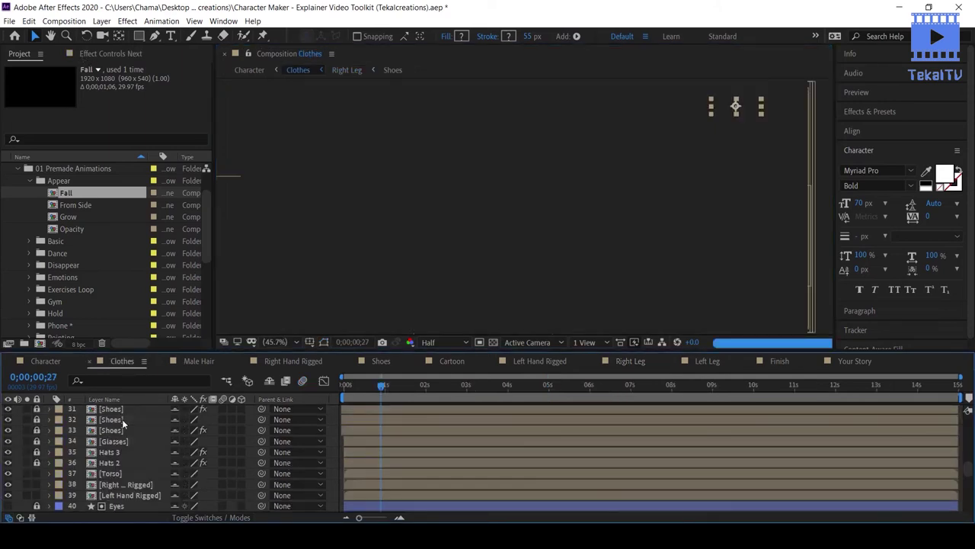
scroll(120, 426, up, 10)
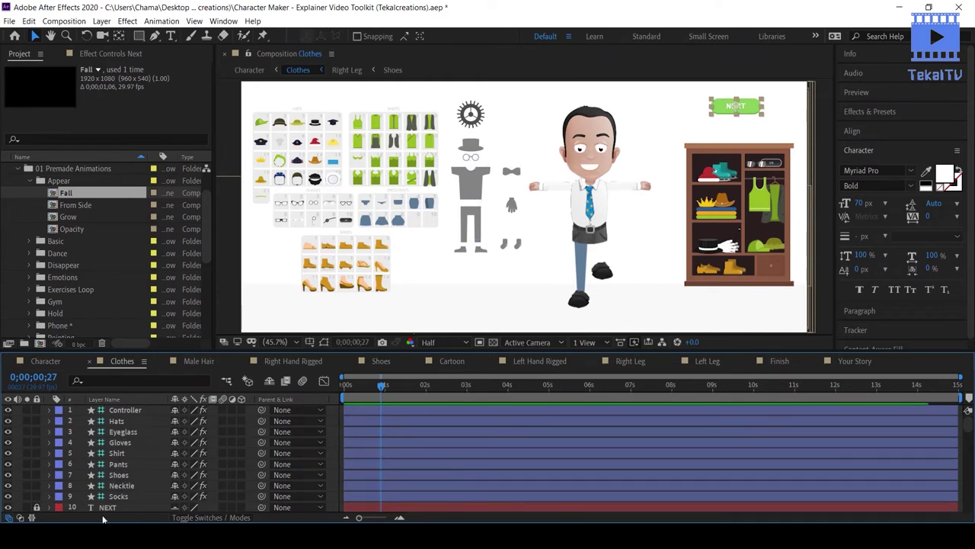
- Set the Pants layer's Pants Color to the boot's dark grey with the eyedropper
click(121, 465)
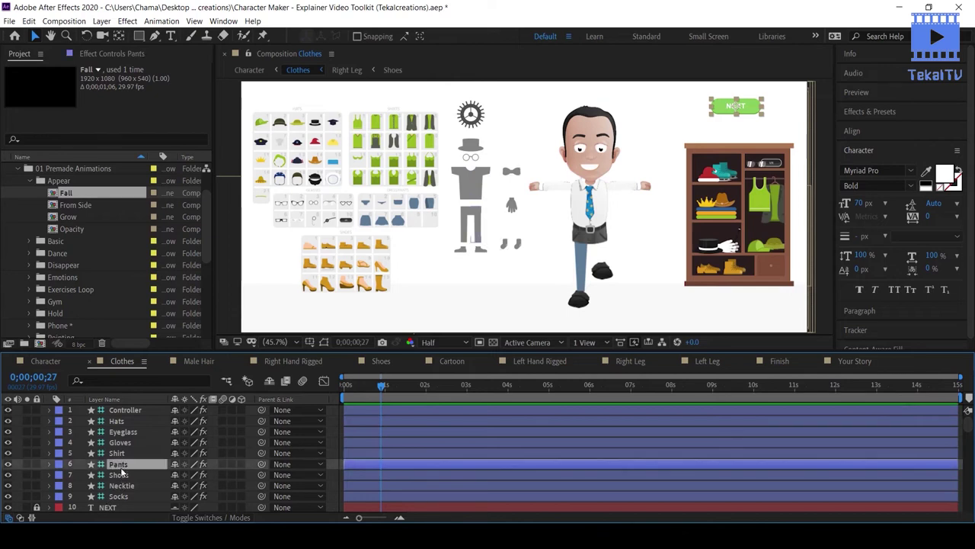
click(112, 52)
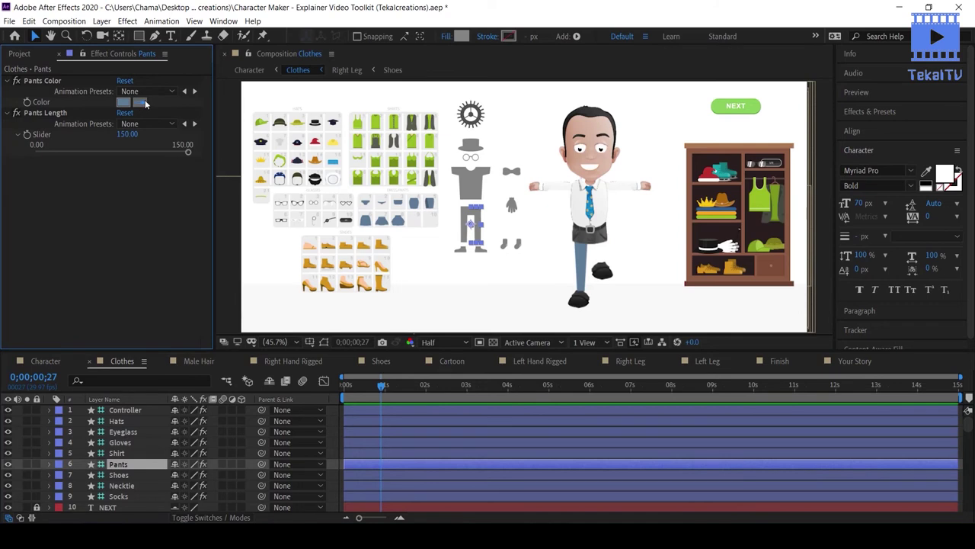
click(588, 233)
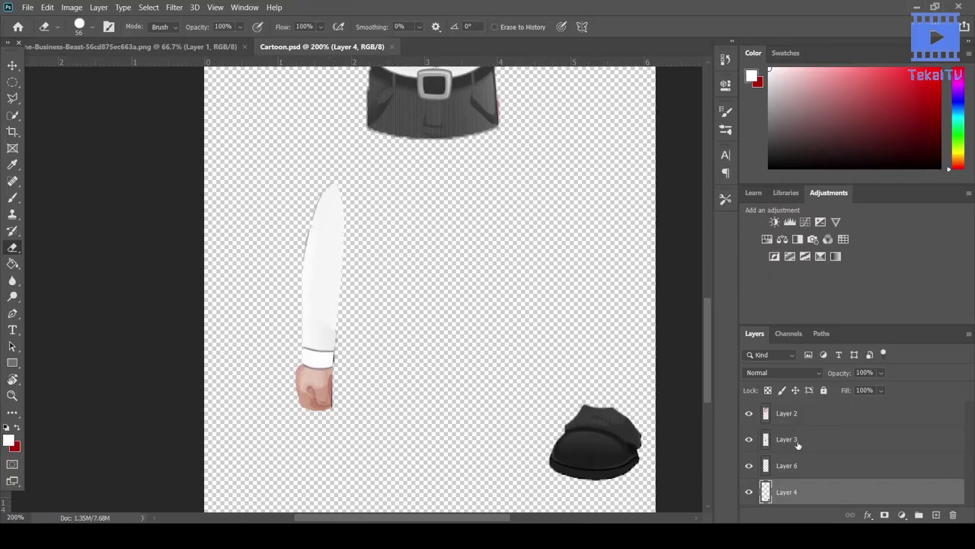
- Erase a stray bit on Layer 6 and save Cartoon.psd
click(789, 464)
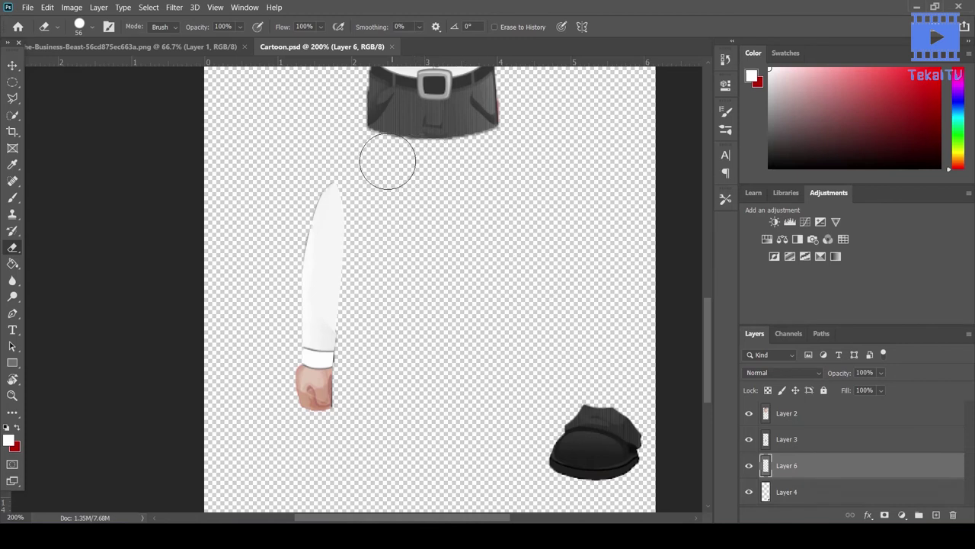
click(342, 131)
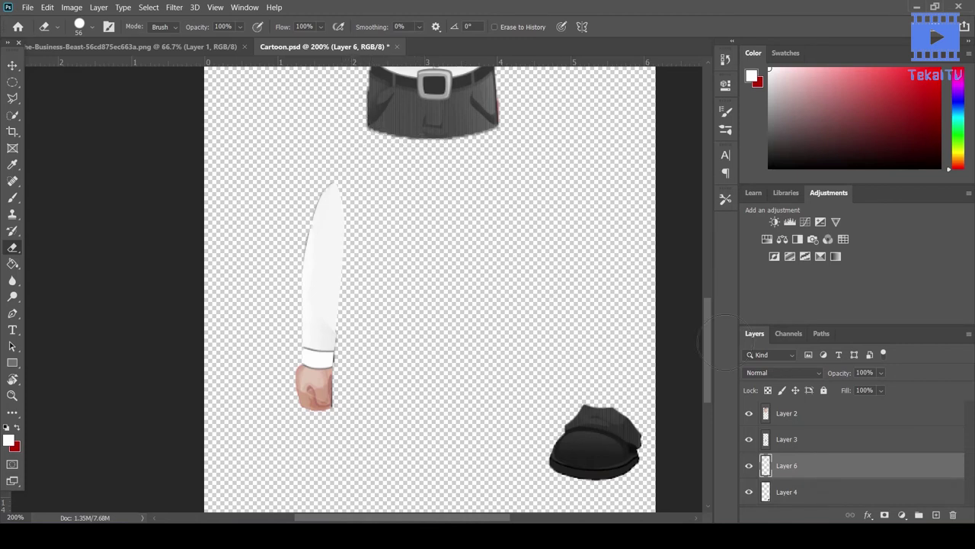
key(ctrl+s)
- Erase the red sliver on the trousers' right edge in Layer 3
click(815, 438)
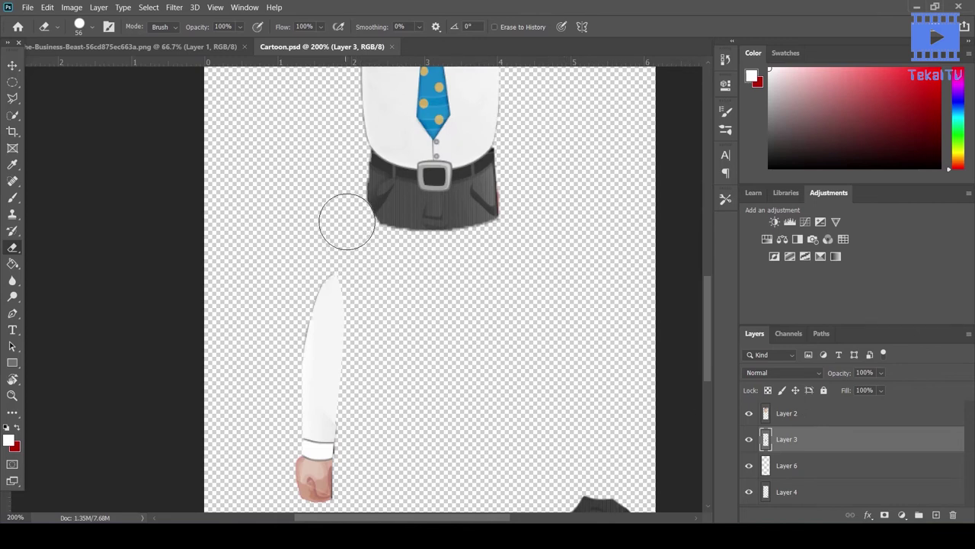
click(520, 223)
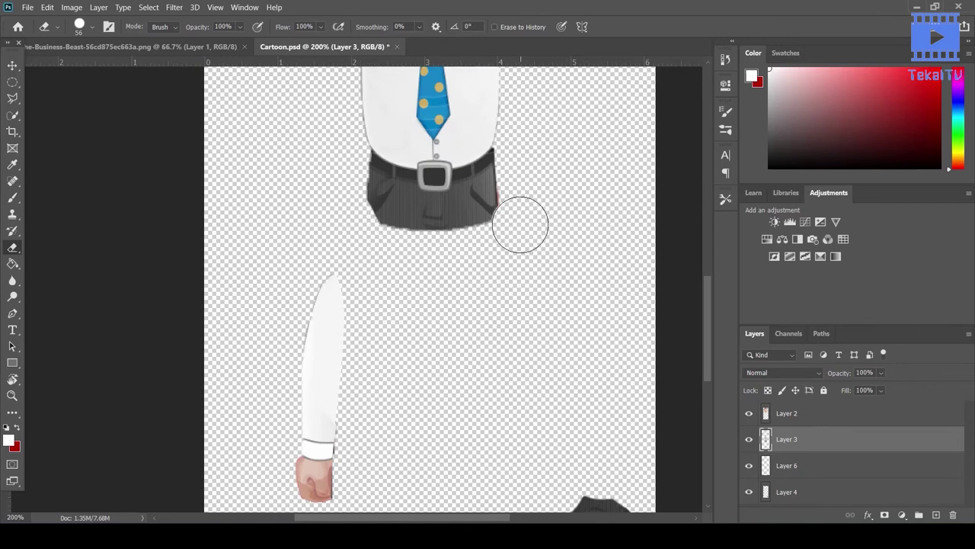
drag(521, 223, 509, 232)
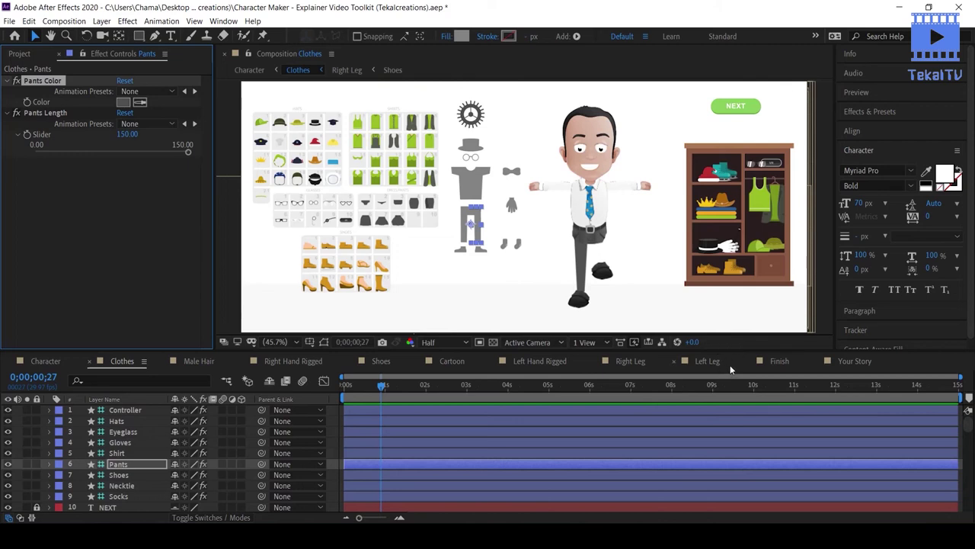
- Turn Left Leg 2, Left Leg 3 and Left Leg back on in the Left Leg composition
click(700, 360)
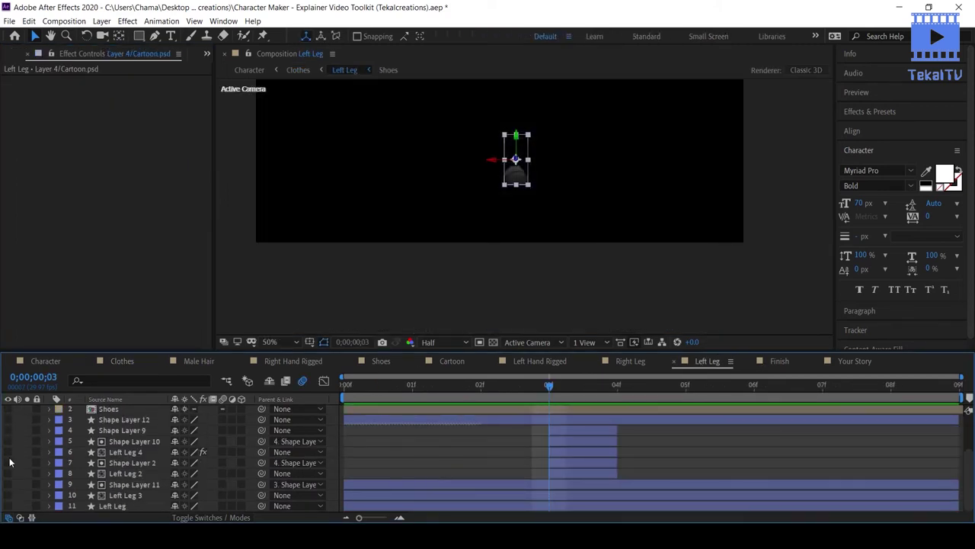
drag(8, 470, 9, 506)
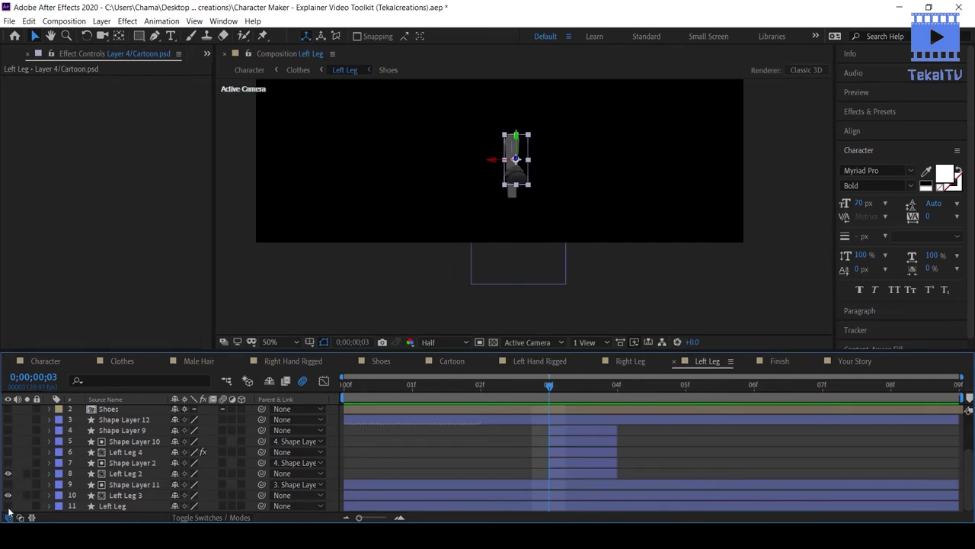
click(512, 206)
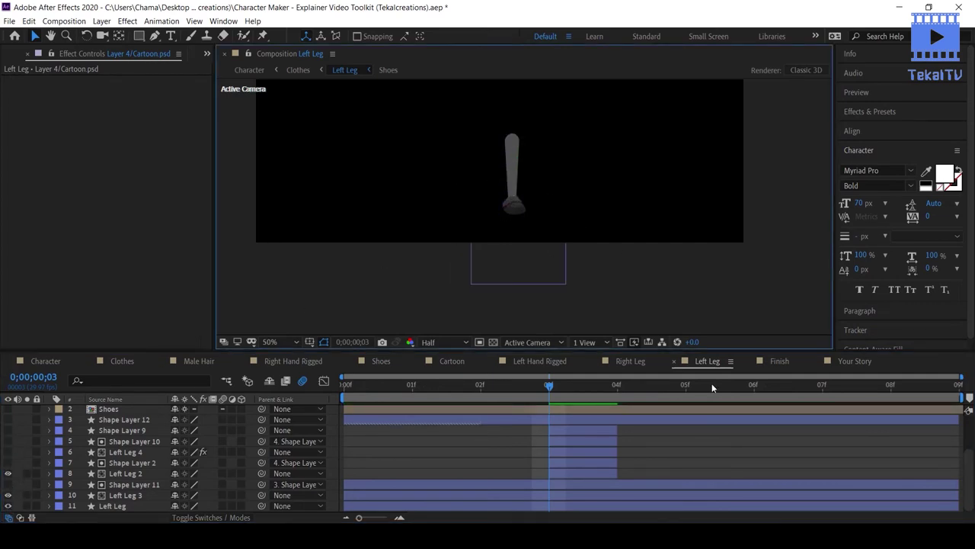
click(123, 361)
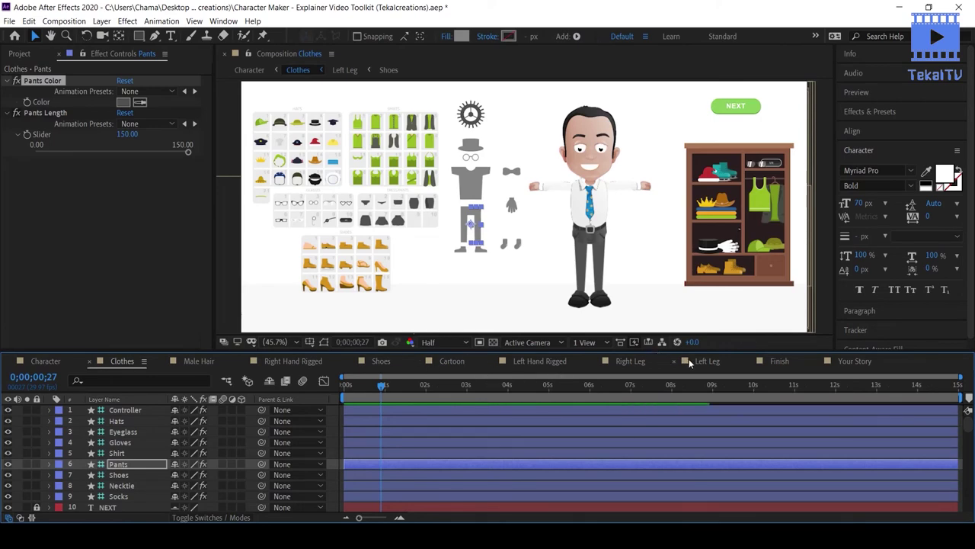
- Rewind Your Story to frame 0 and play the fall through the landing
click(850, 360)
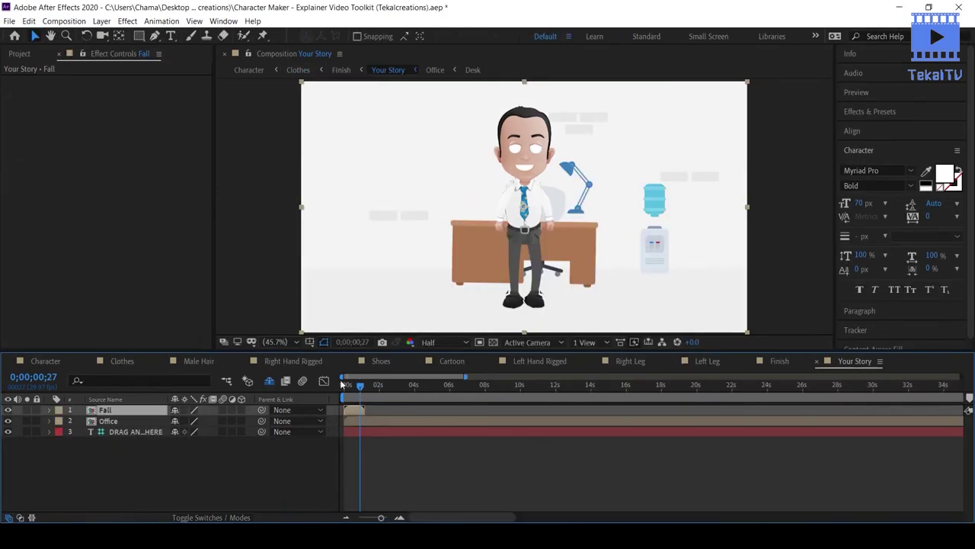
drag(349, 386, 334, 385)
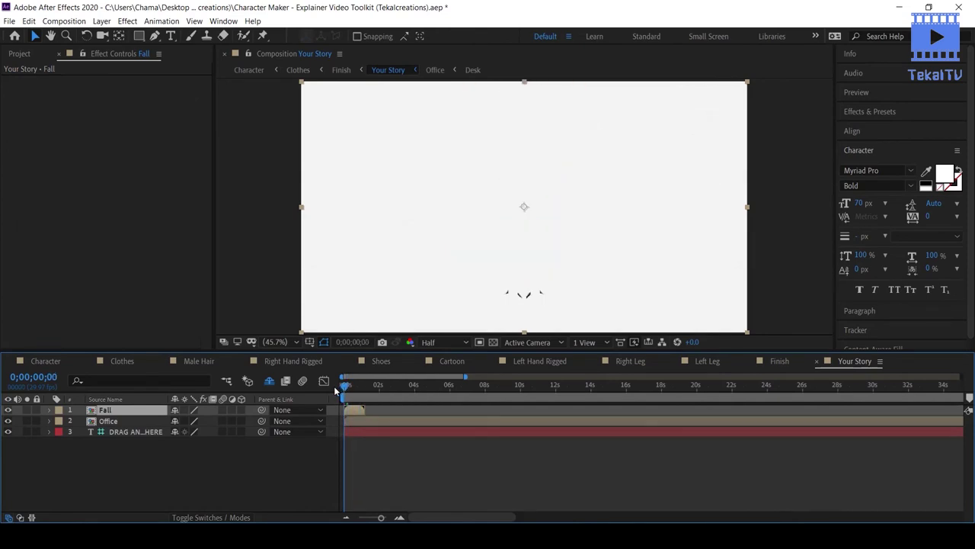
key(space)
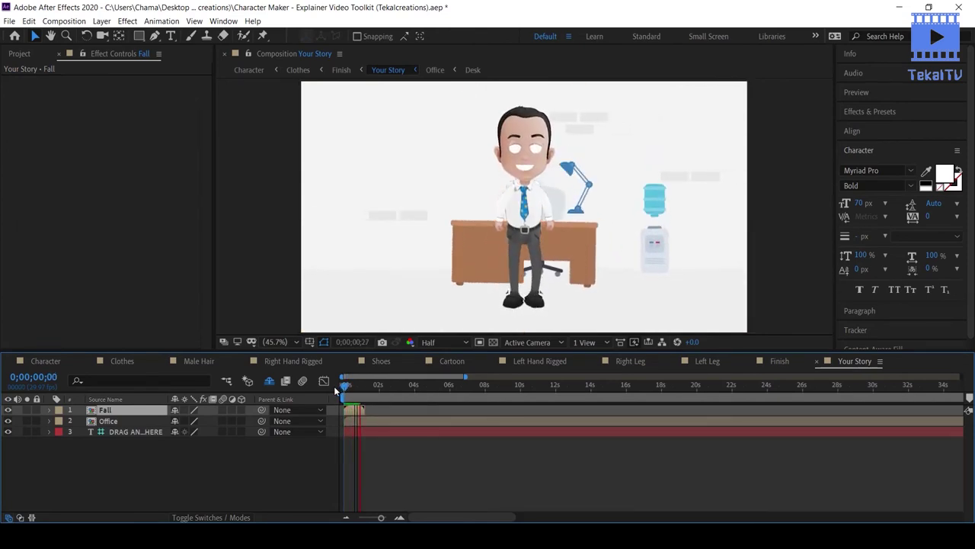
key(space)
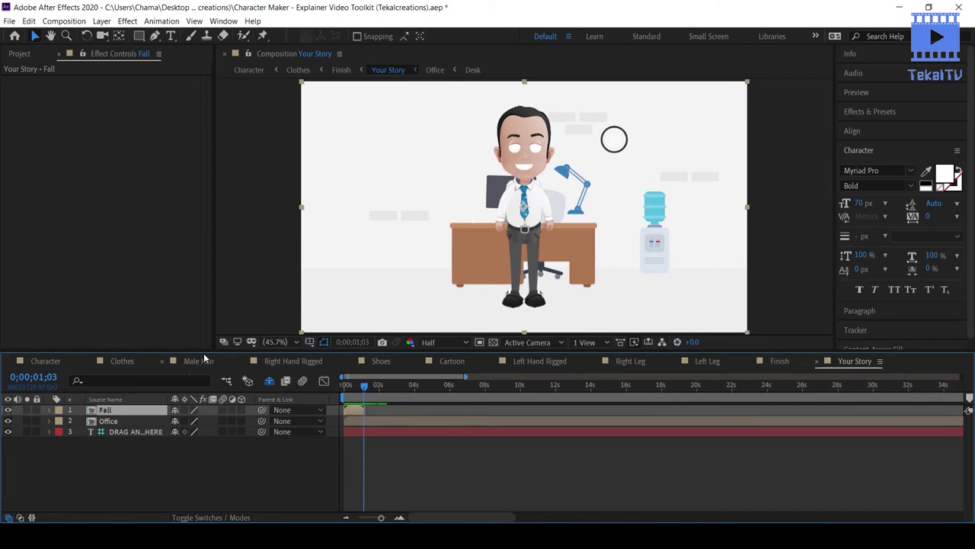
click(133, 357)
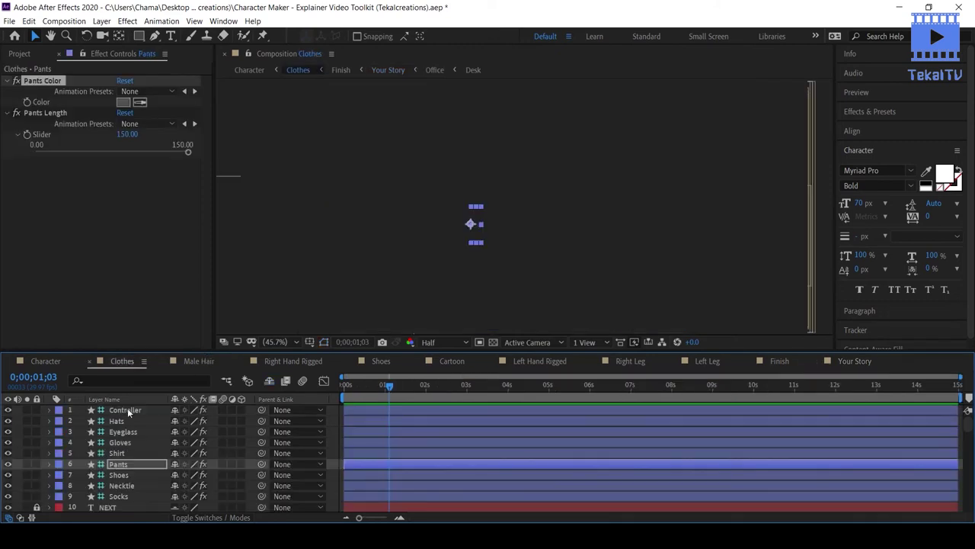
- Paste the Black square layer into Default Face and move it left onto the face, Position X 948.4
scroll(129, 496, down, 2)
scroll(205, 445, down, 3)
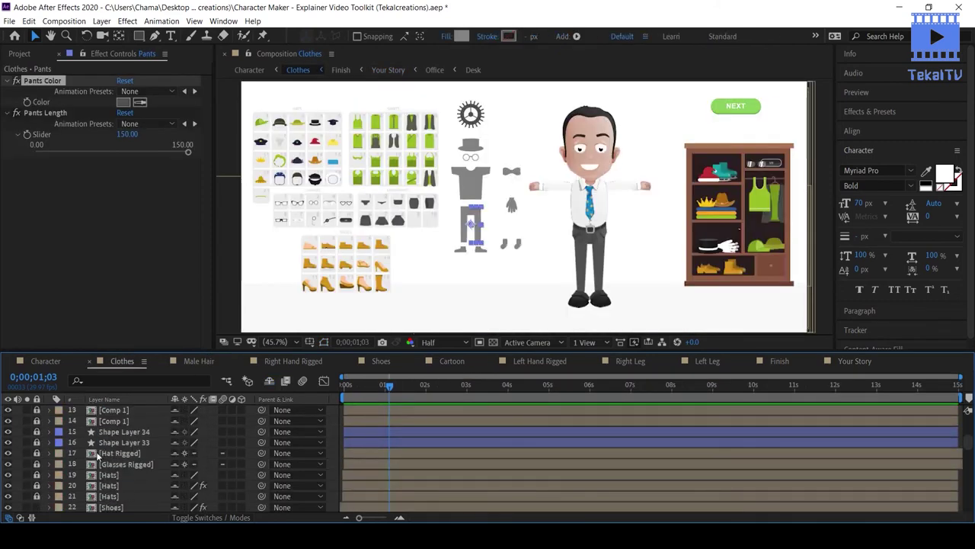
scroll(97, 455, down, 3)
scroll(97, 455, down, 2)
scroll(97, 455, down, 3)
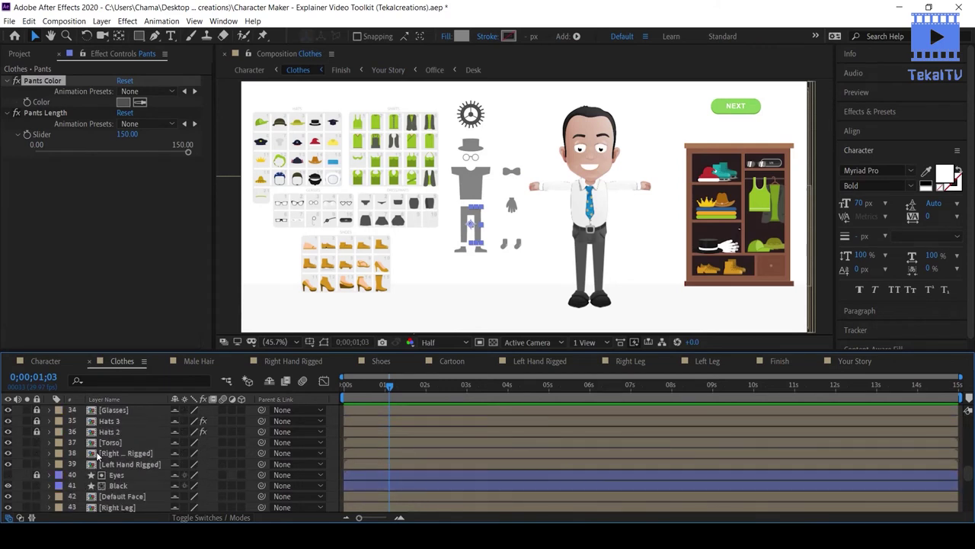
click(117, 486)
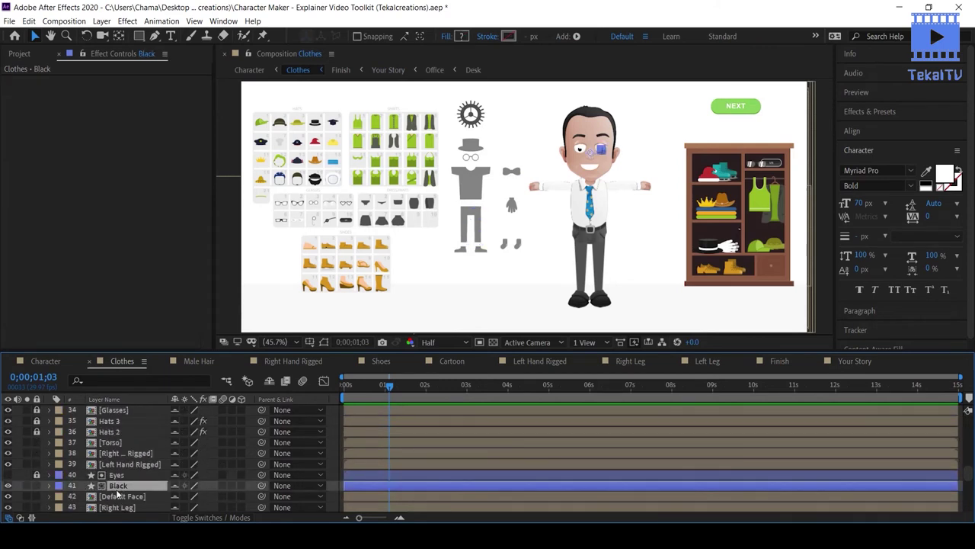
double_click(121, 496)
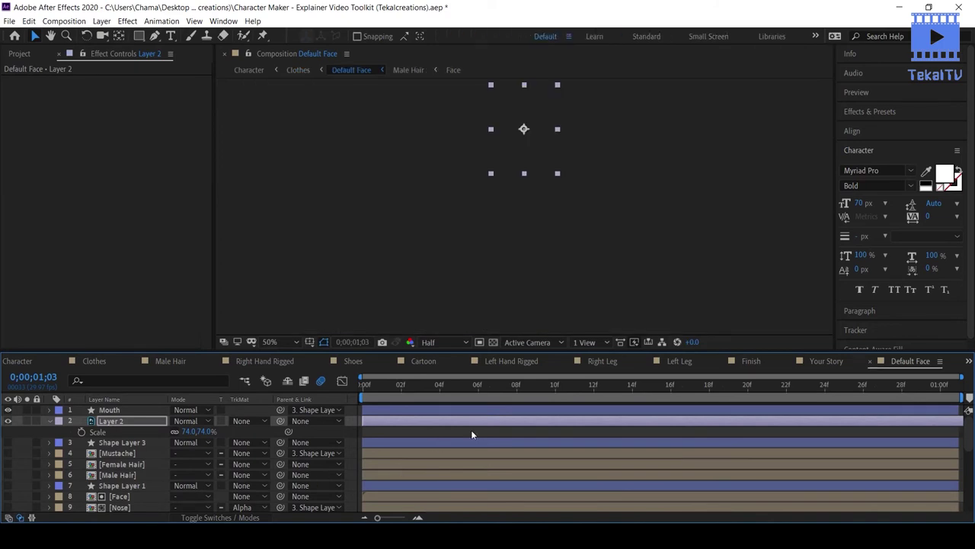
click(415, 383)
key(ctrl+v)
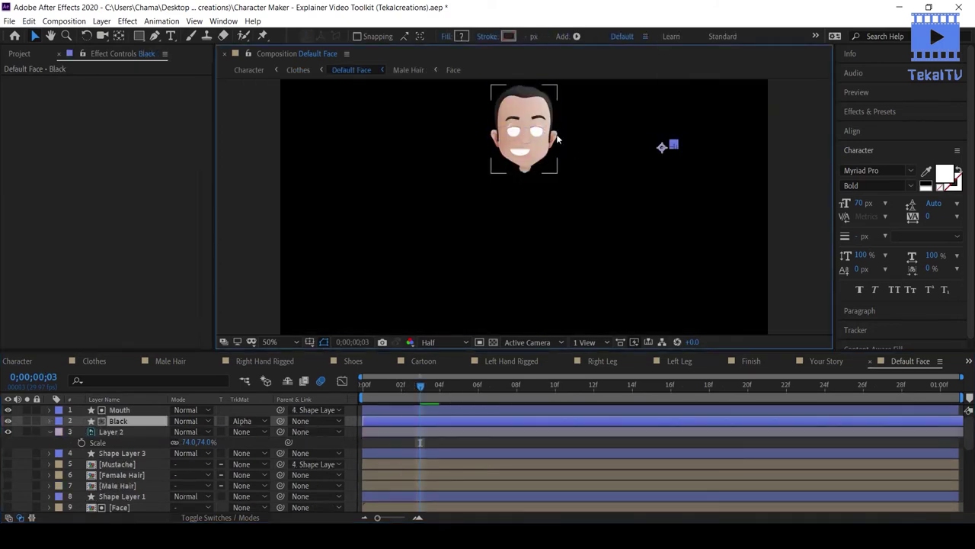
key(p)
mouse_move(183, 432)
mouse_down()
mouse_move(107, 403)
mouse_move(188, 421)
mouse_move(159, 469)
mouse_up()
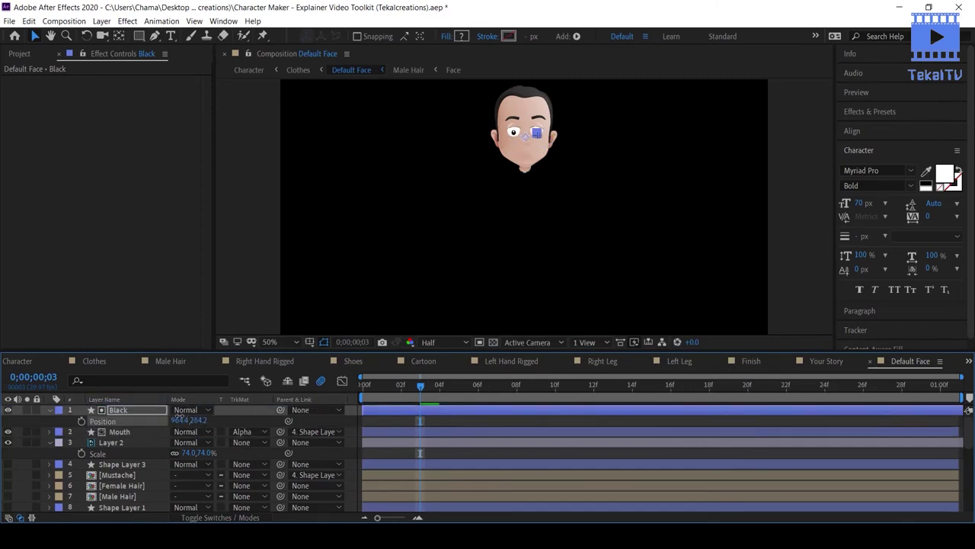
- Hide the original Black square layer in the Clothes composition
click(132, 443)
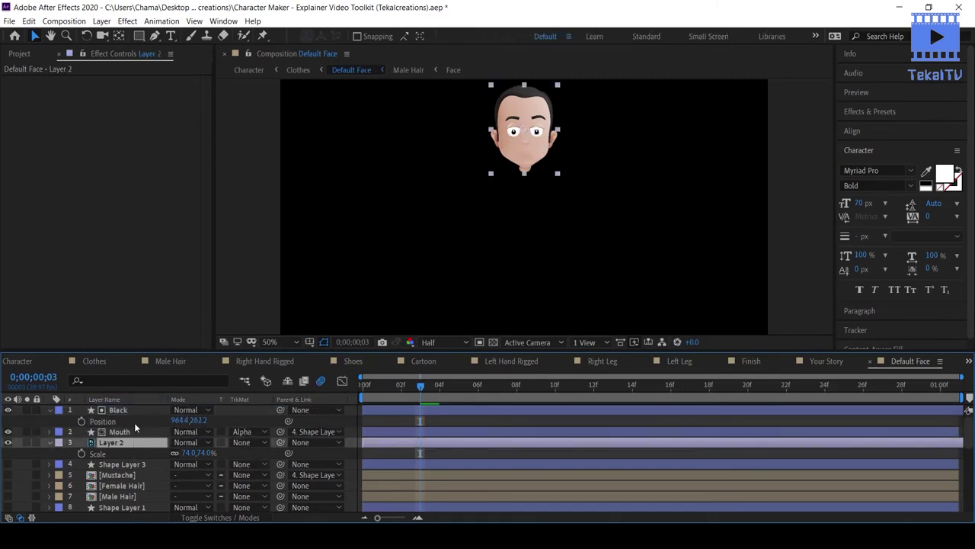
click(96, 365)
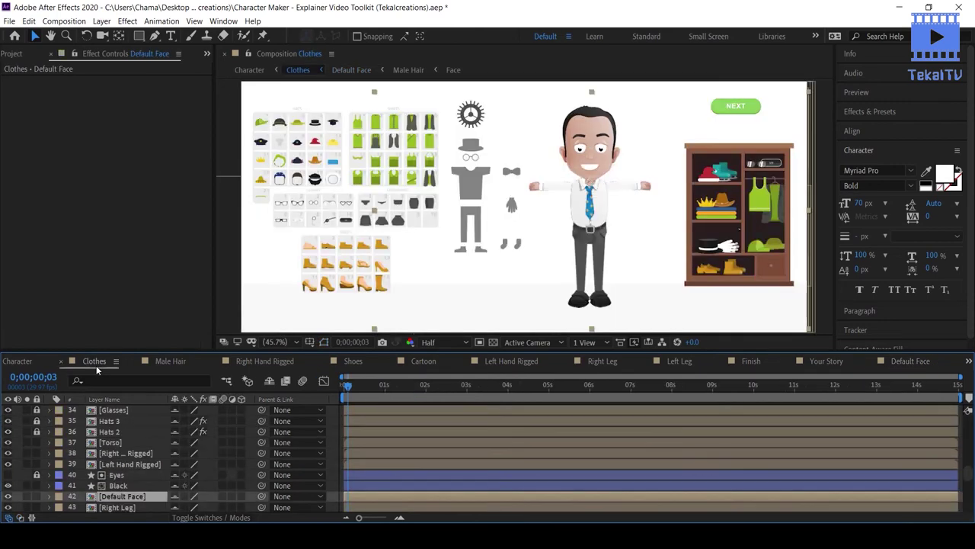
click(115, 485)
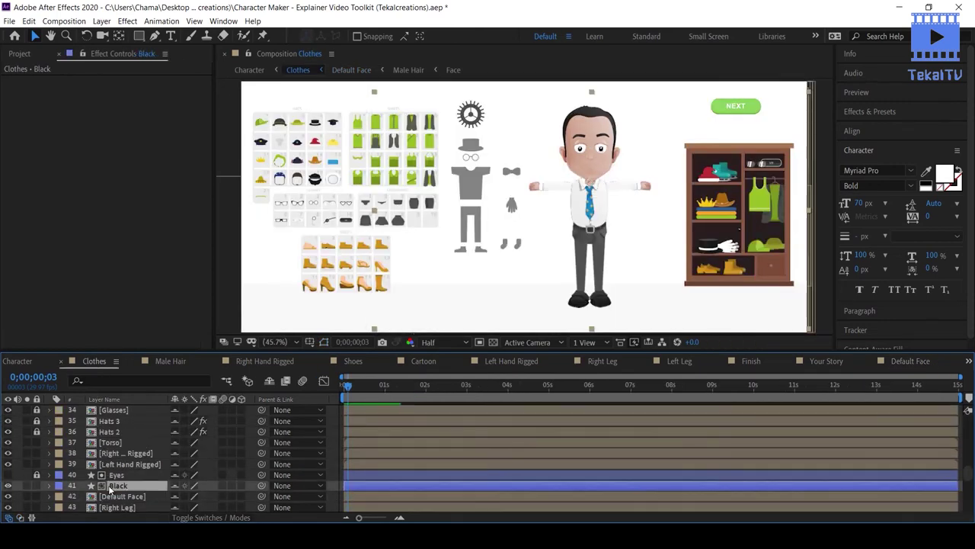
click(8, 485)
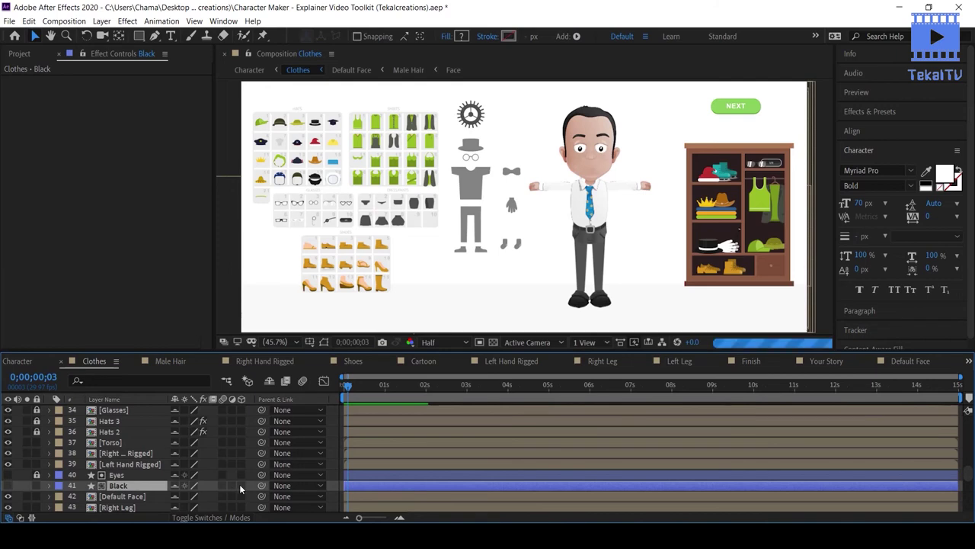
click(908, 361)
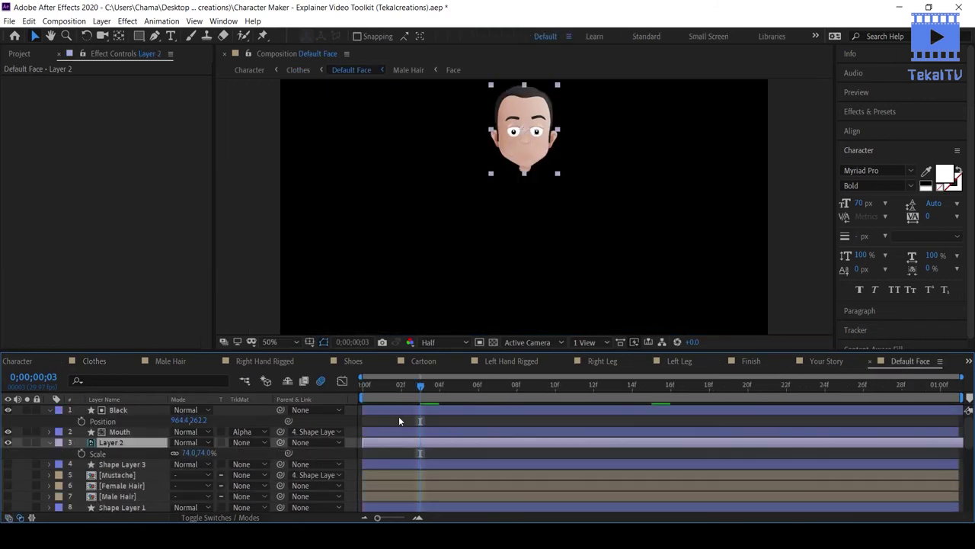
click(826, 361)
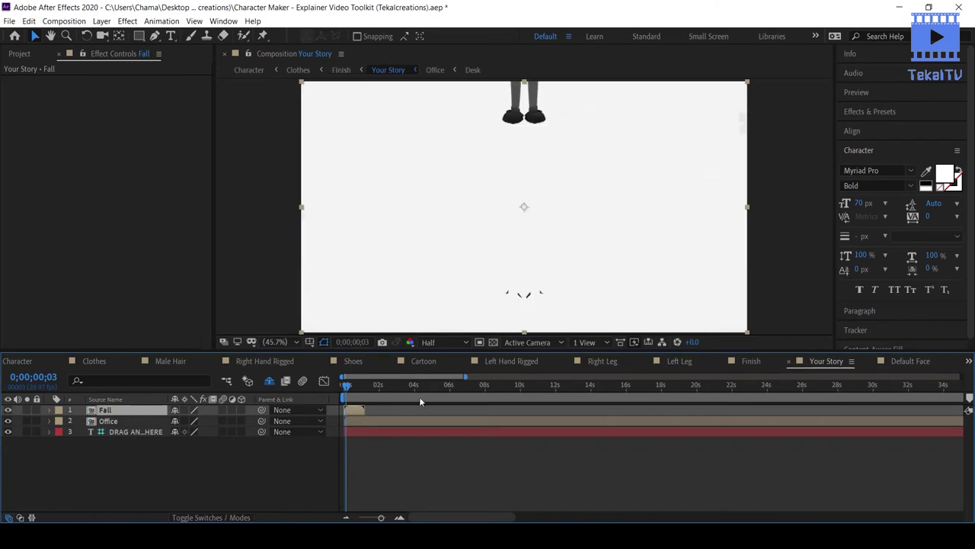
- Preview the fall into the office, stopping around frame 26 where the character stands up
key(space)
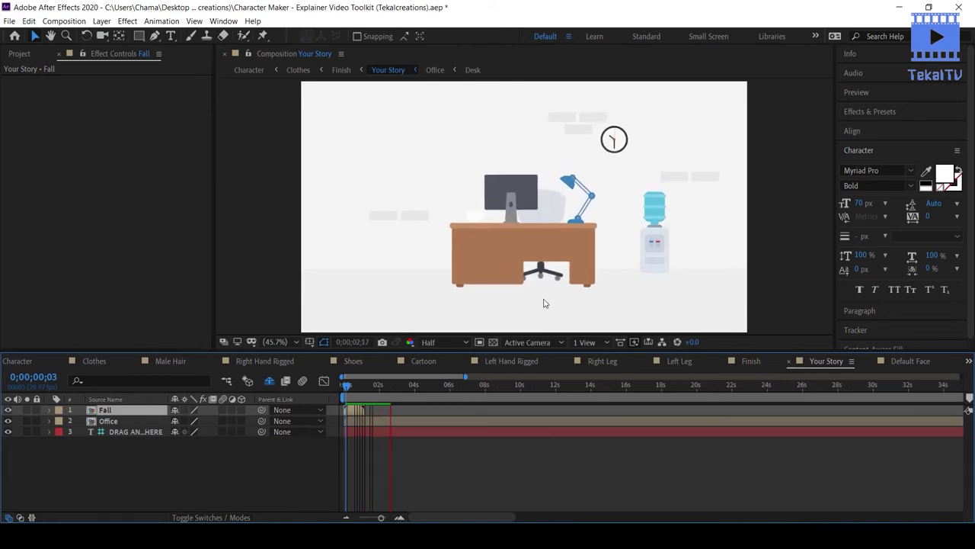
drag(347, 385, 359, 397)
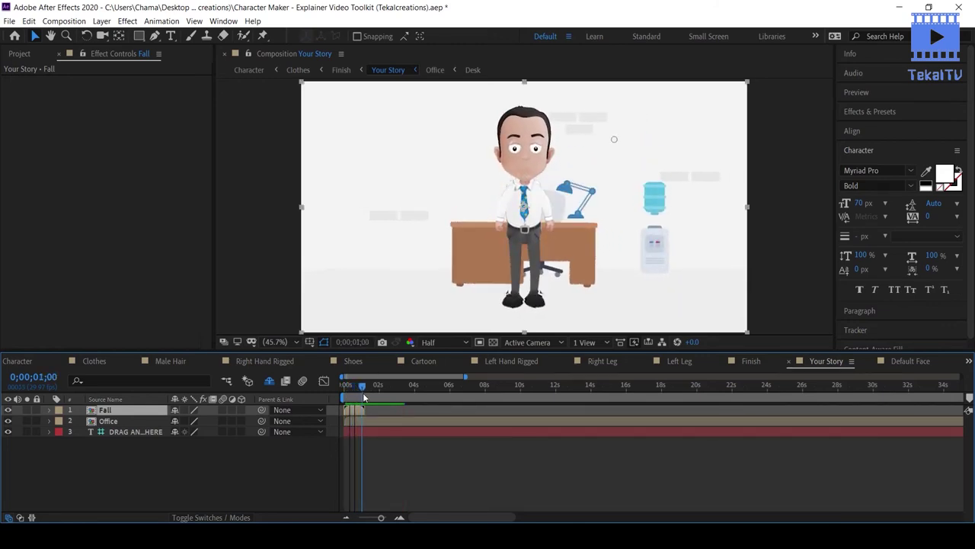
drag(356, 392, 359, 392)
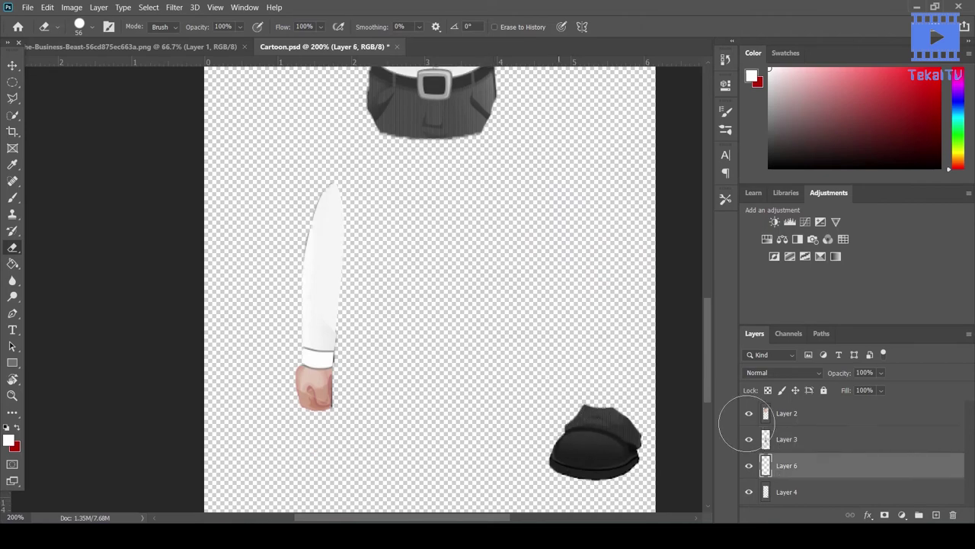
- Select Layer 4 and save Cartoon.psd
click(786, 492)
key(ctrl+s)
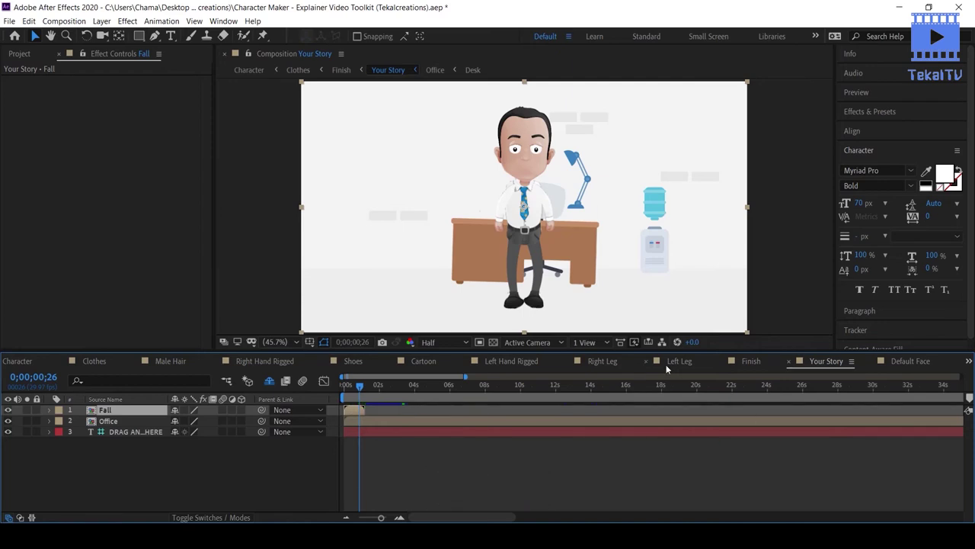
- Raise the Mouth layer above Black in Default Face, then rewind Your Story to replay it
drag(352, 385, 360, 391)
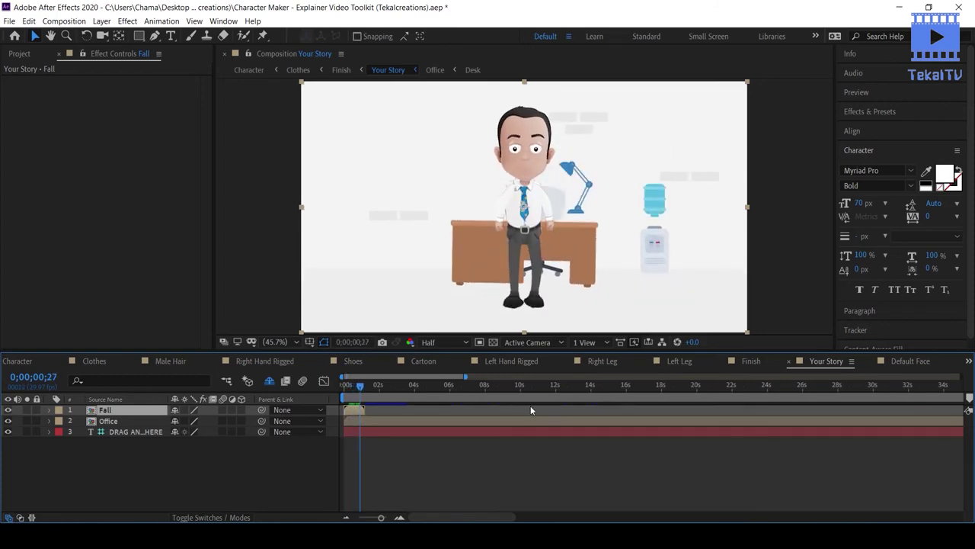
click(93, 363)
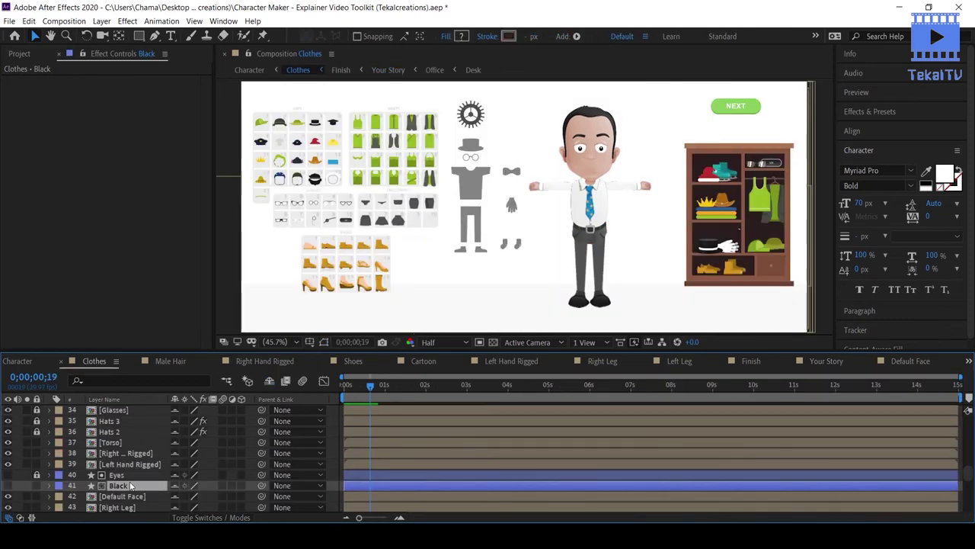
double_click(106, 497)
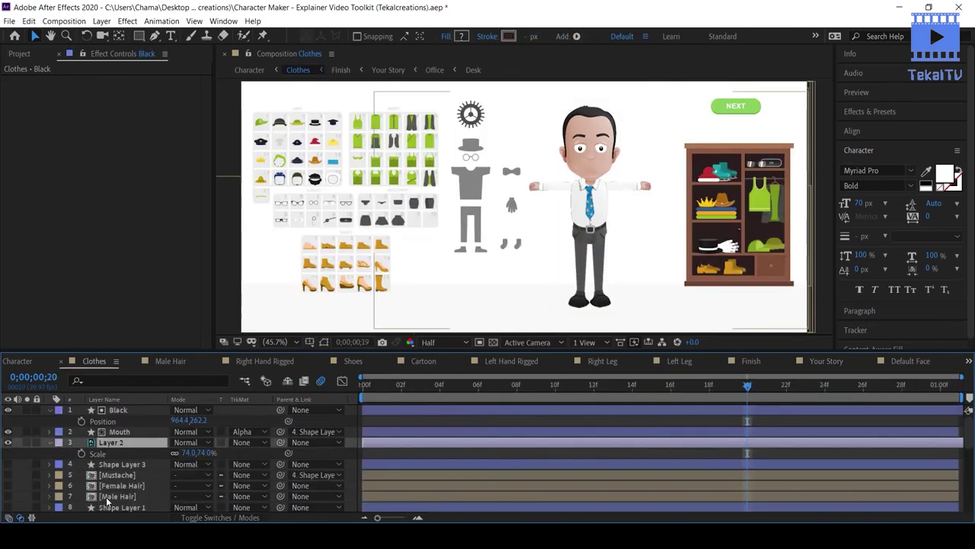
click(119, 432)
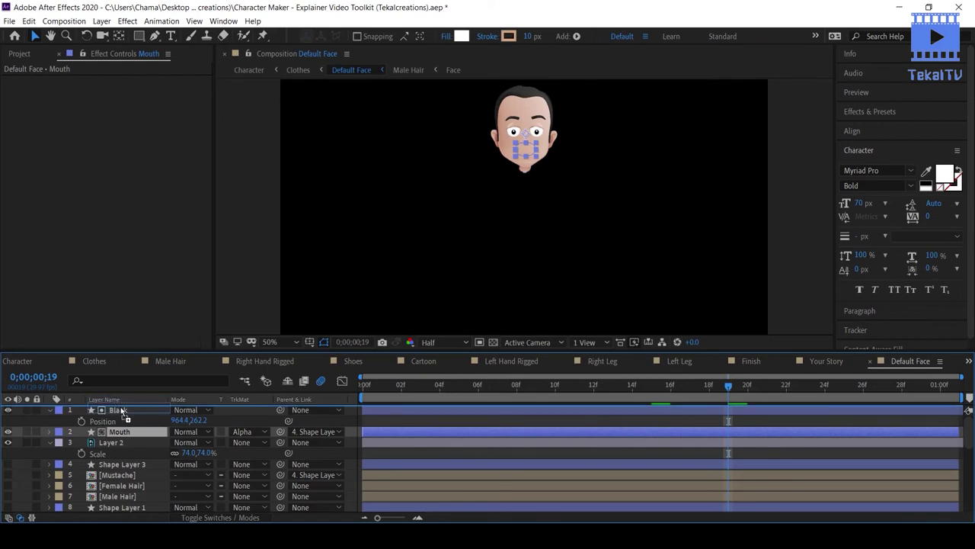
drag(122, 411, 122, 408)
click(802, 361)
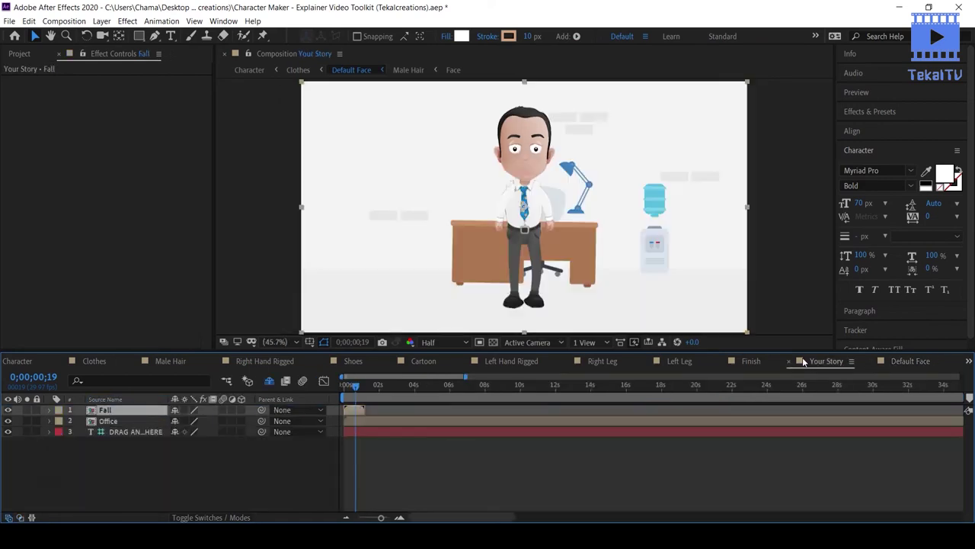
drag(350, 383, 331, 387)
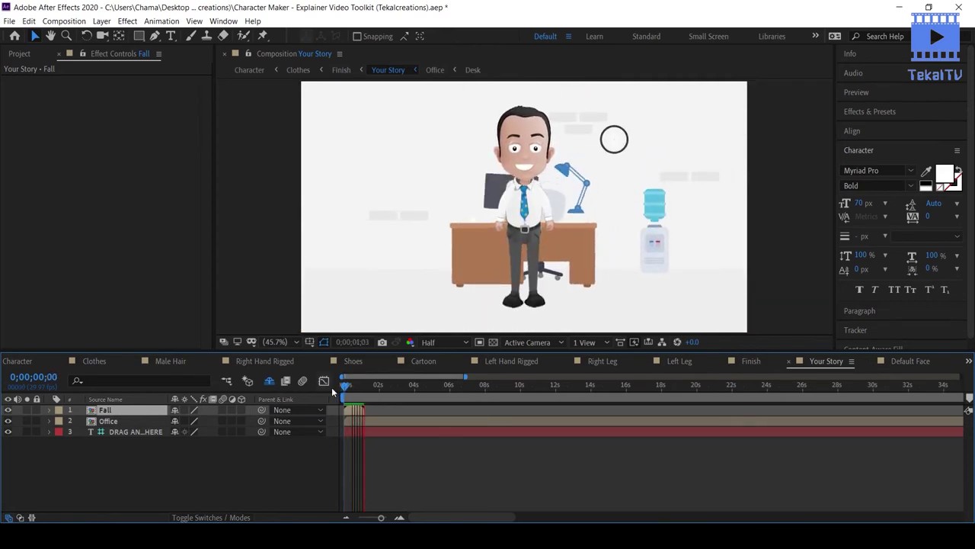
- Stop the Your Story preview and browse the premade animations folders before returning to Clothes
key(space)
click(20, 51)
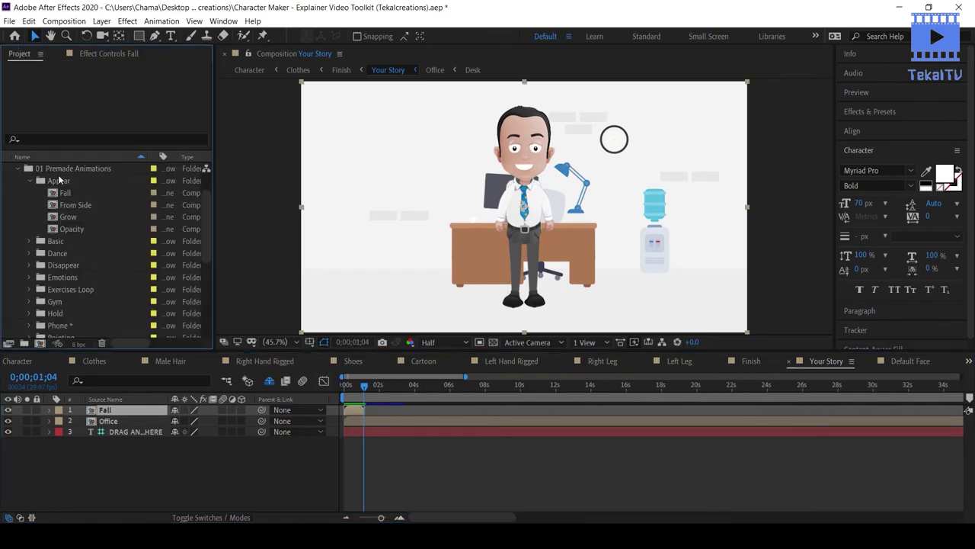
click(30, 180)
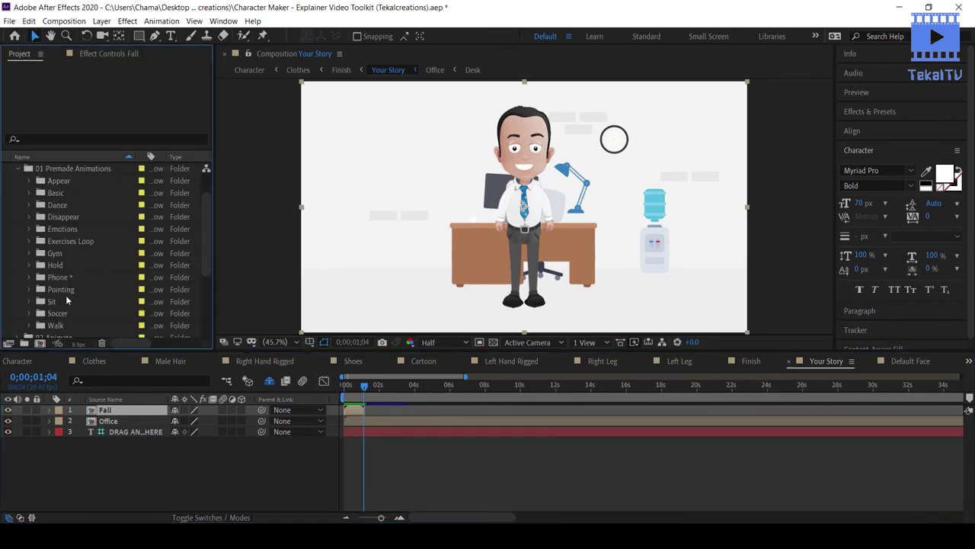
scroll(61, 323, down, 2)
scroll(57, 302, down, 1)
scroll(38, 226, up, 4)
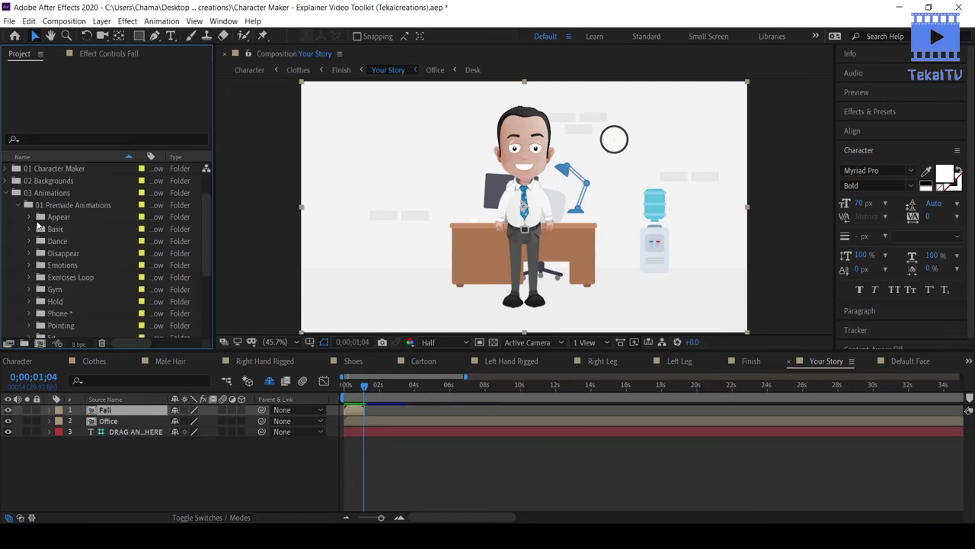
scroll(59, 277, down, 3)
scroll(35, 265, down, 3)
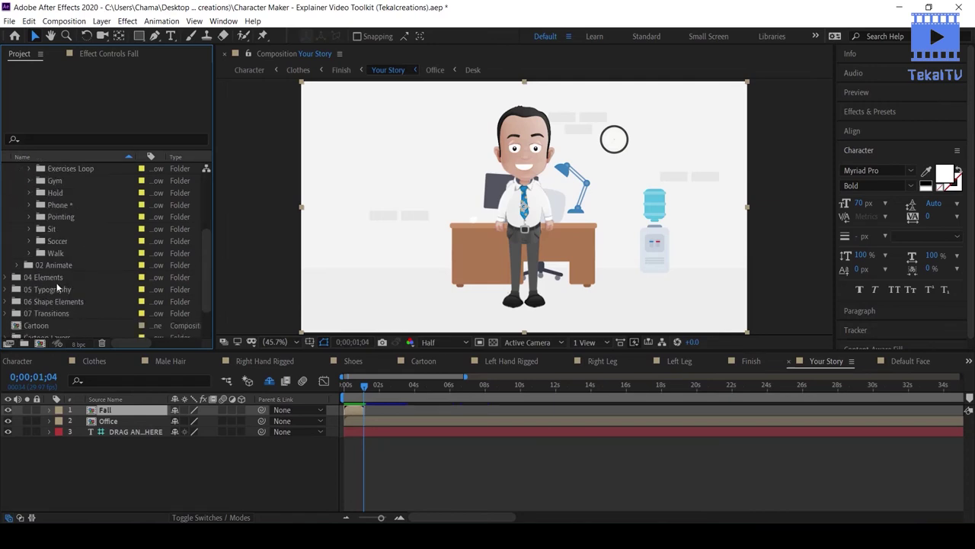
scroll(69, 205, up, 5)
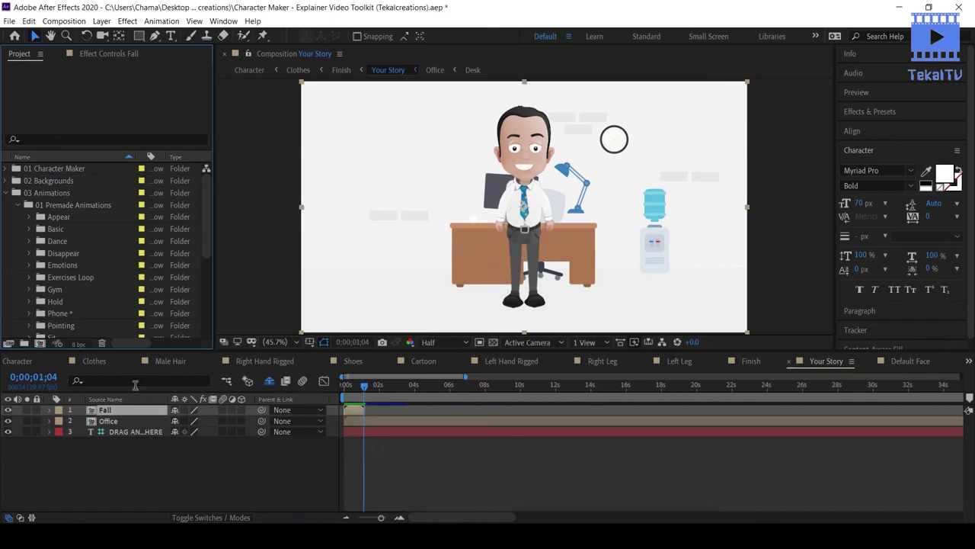
click(94, 361)
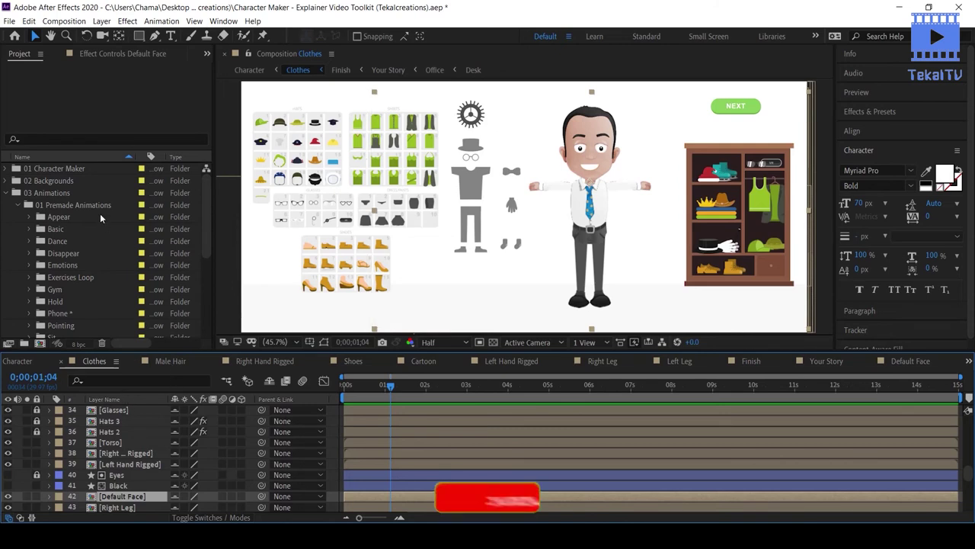
- Import dragon.psd into the project as a composition
click(7, 193)
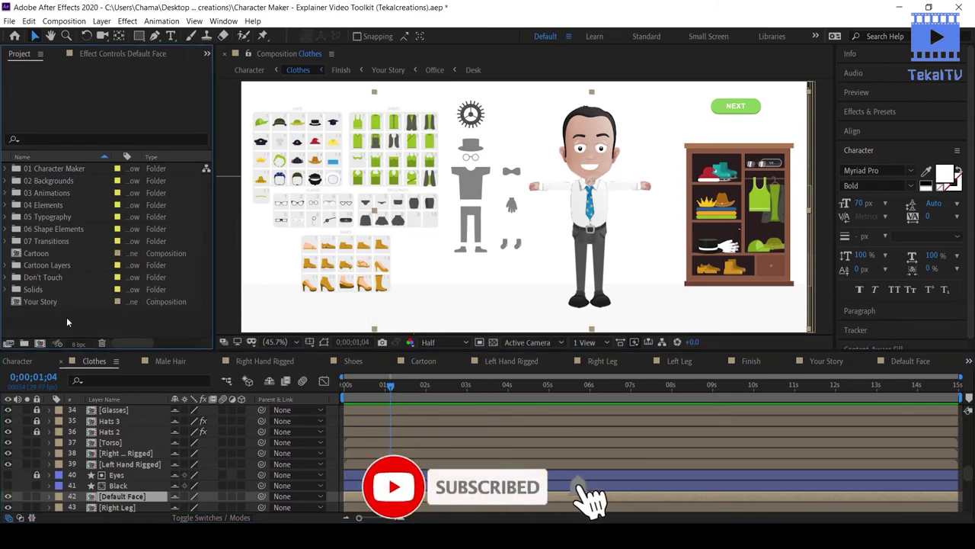
double_click(66, 322)
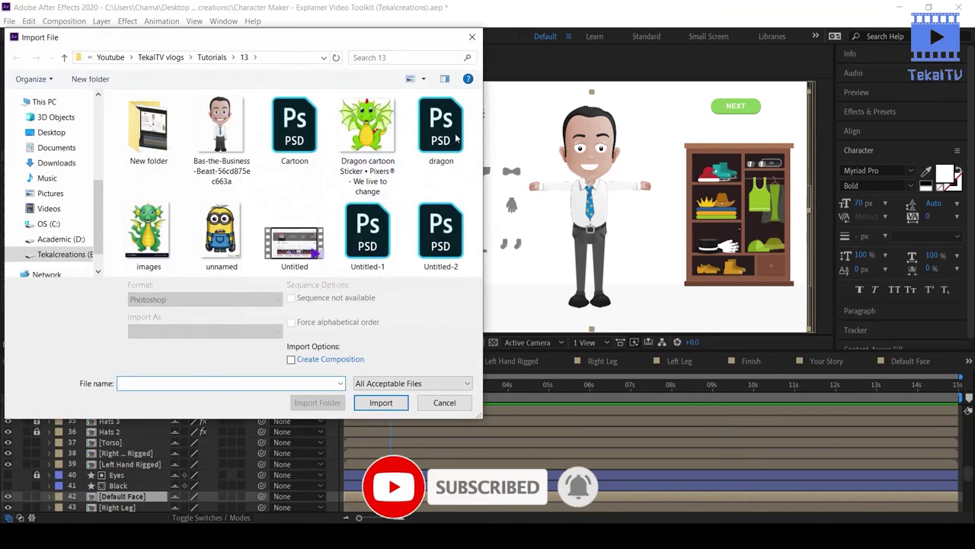
click(453, 126)
click(372, 387)
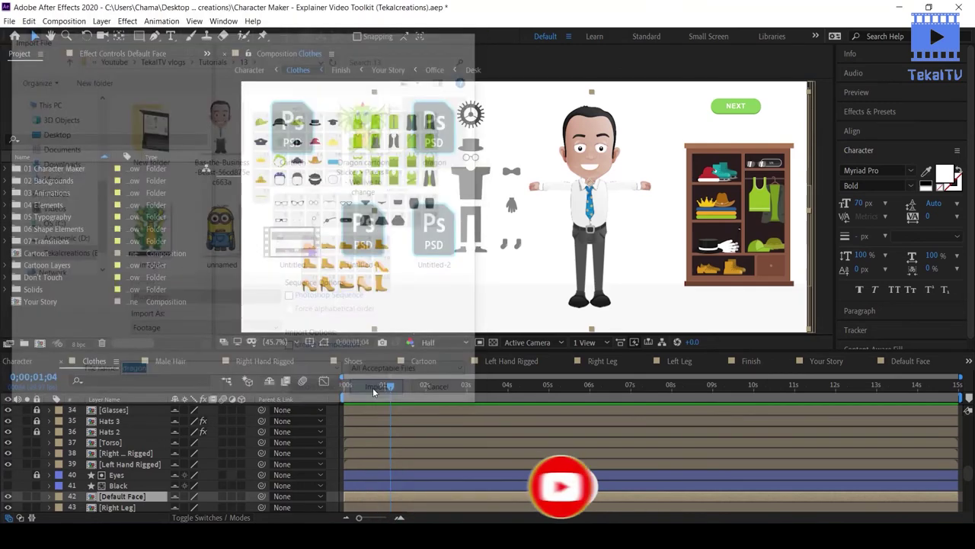
click(187, 354)
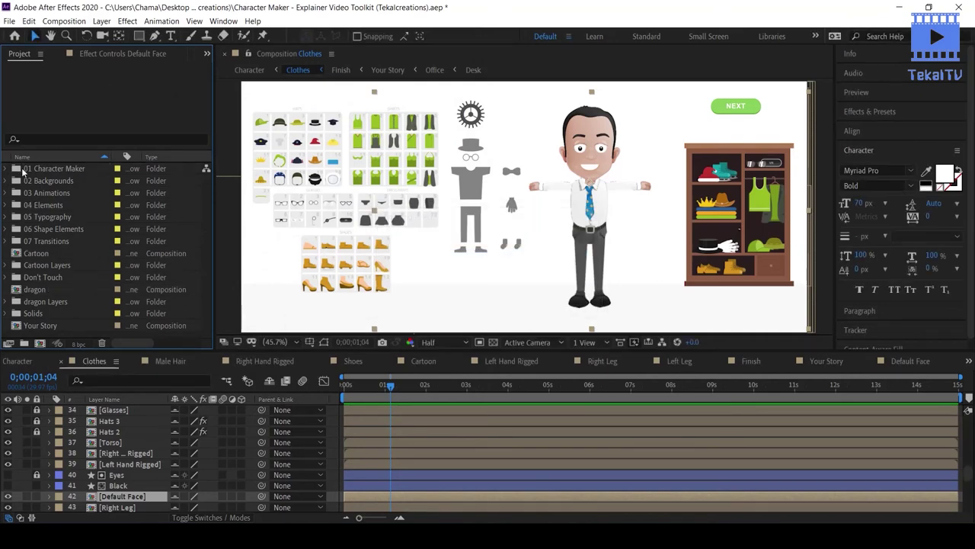
key(ctrl+i)
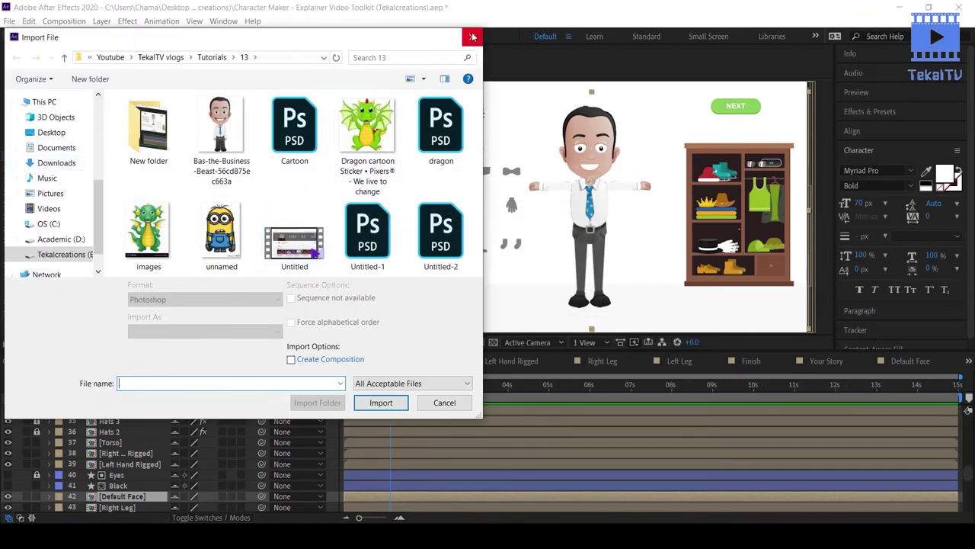
click(472, 36)
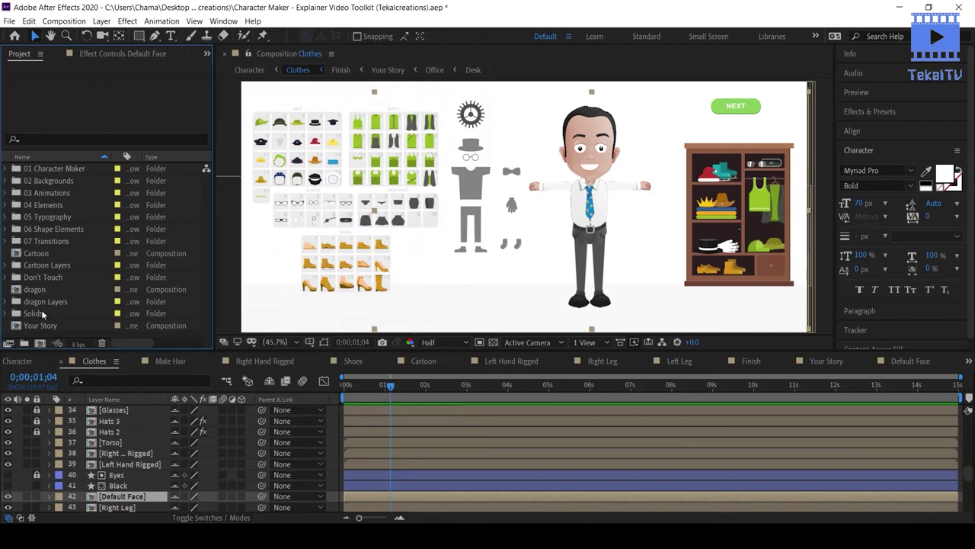
- Open the dragon composition and select its Group 2, Group 1 and Group 1 copy layers
double_click(41, 290)
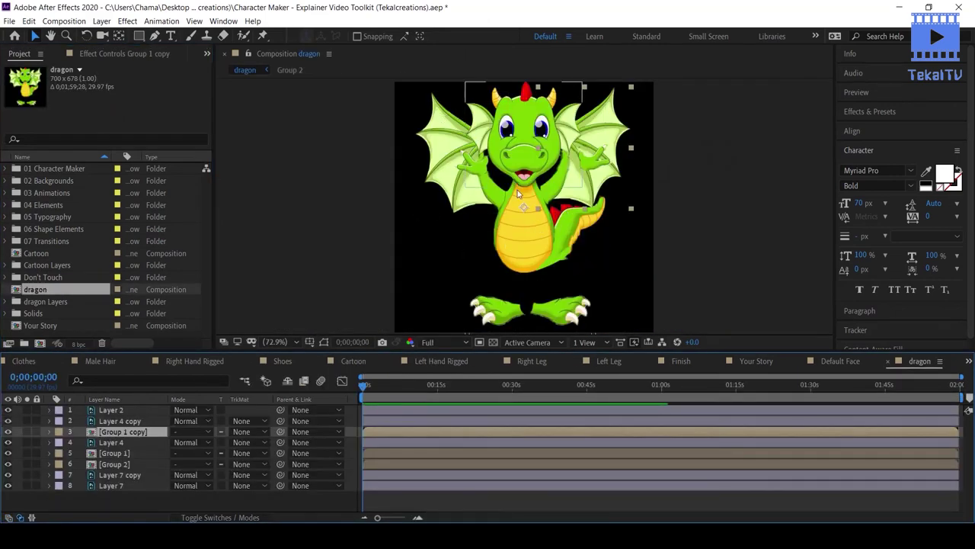
click(524, 221)
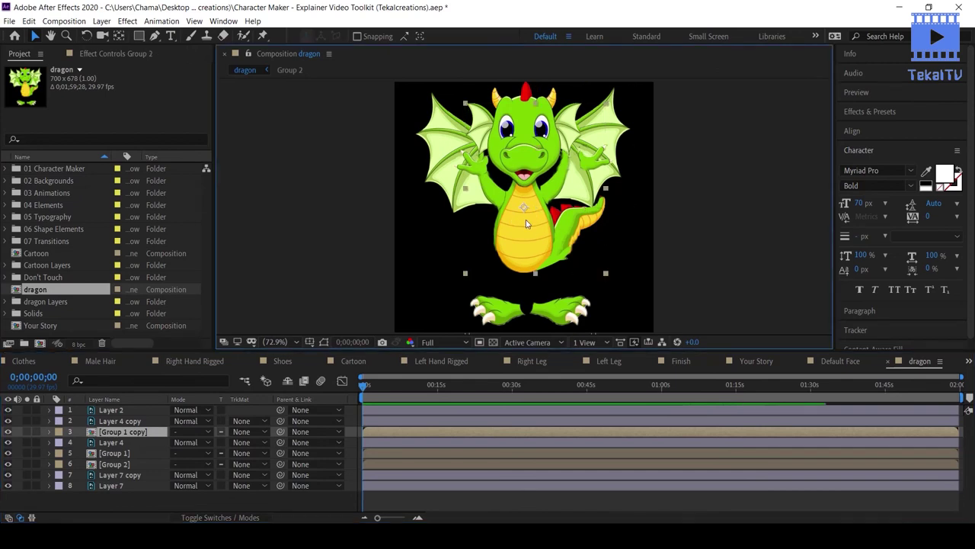
click(8, 431)
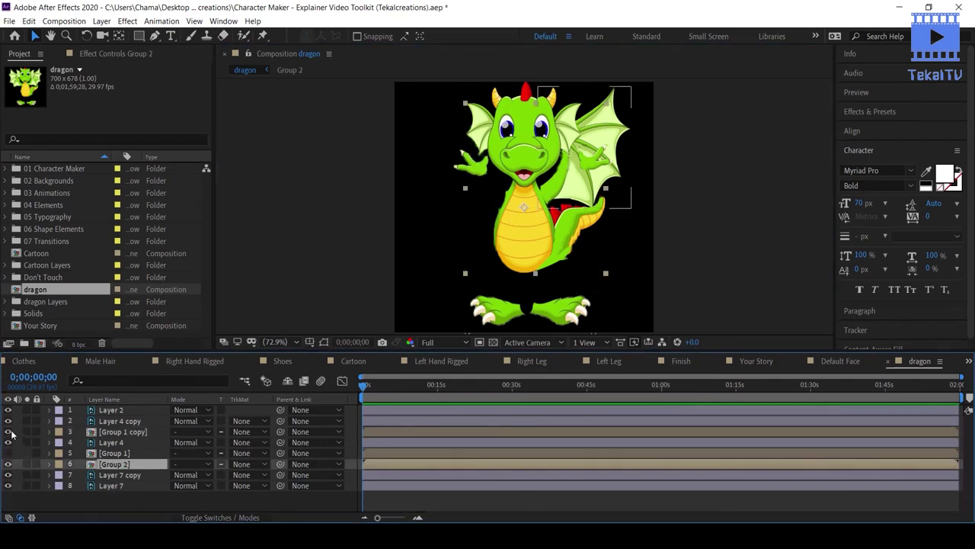
click(7, 431)
click(8, 453)
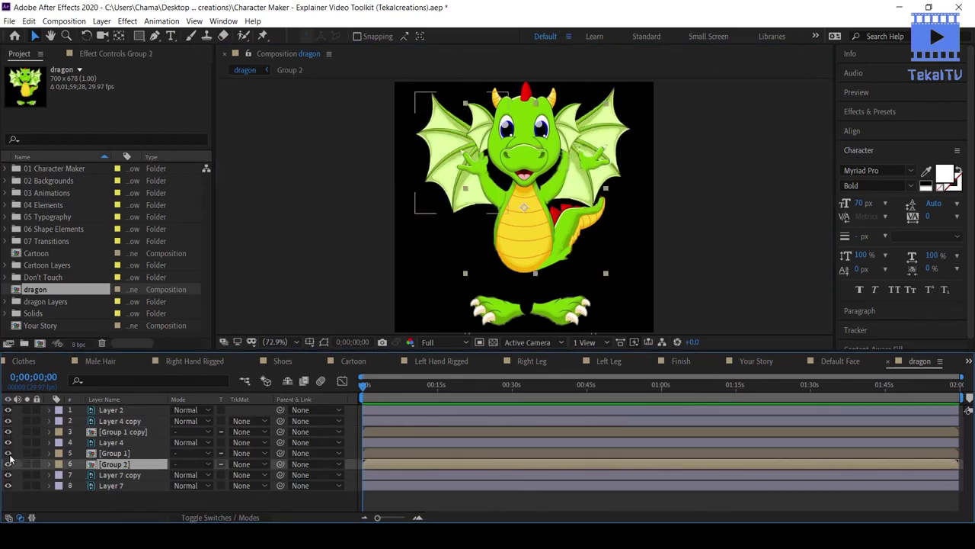
click(95, 453)
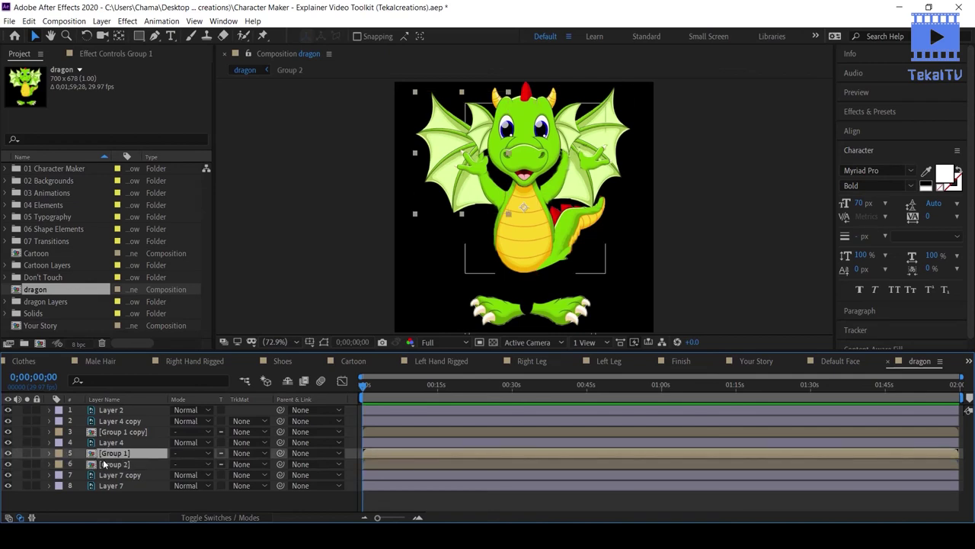
click(105, 464)
ctrl+click(106, 453)
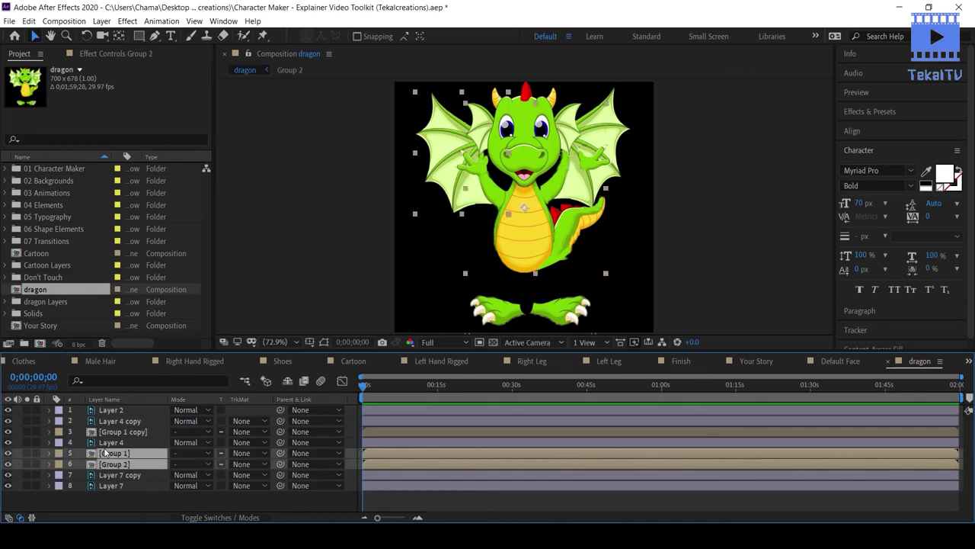
ctrl+click(108, 433)
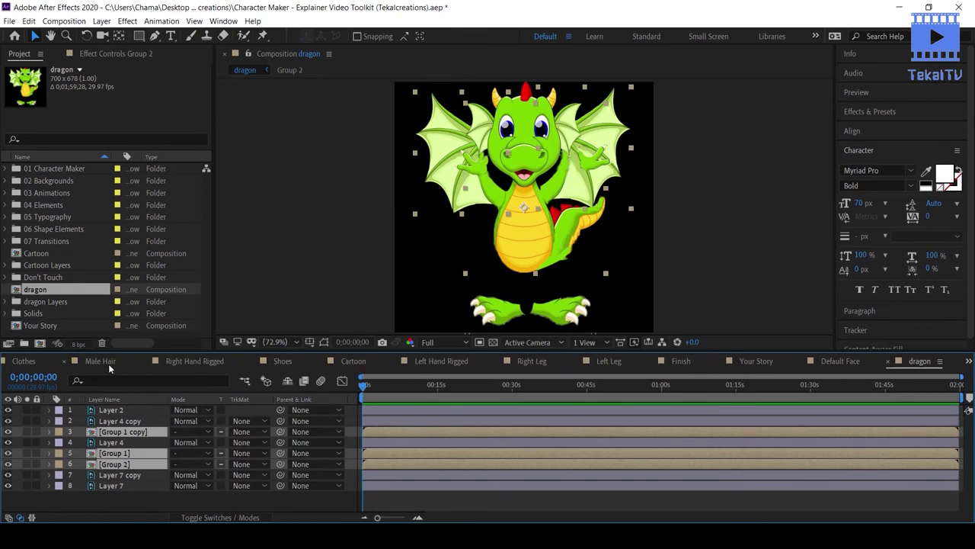
click(36, 364)
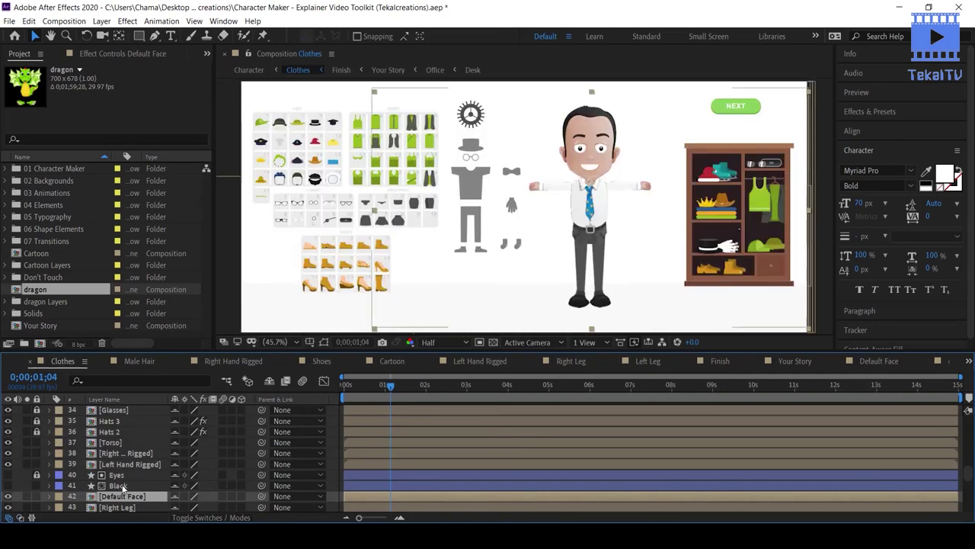
- Paste the dragon wing and belly layers into the Torso composition over the character's torso
double_click(105, 441)
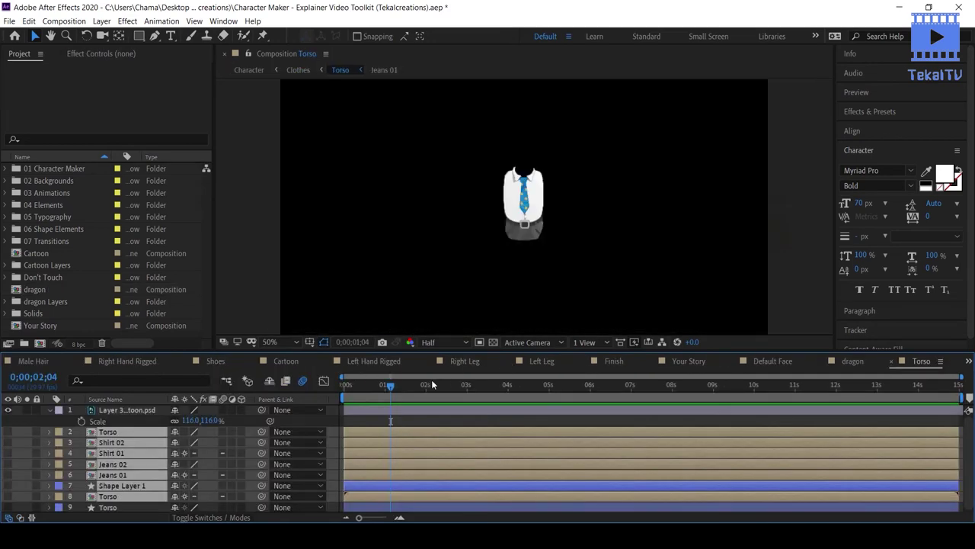
drag(431, 381, 415, 385)
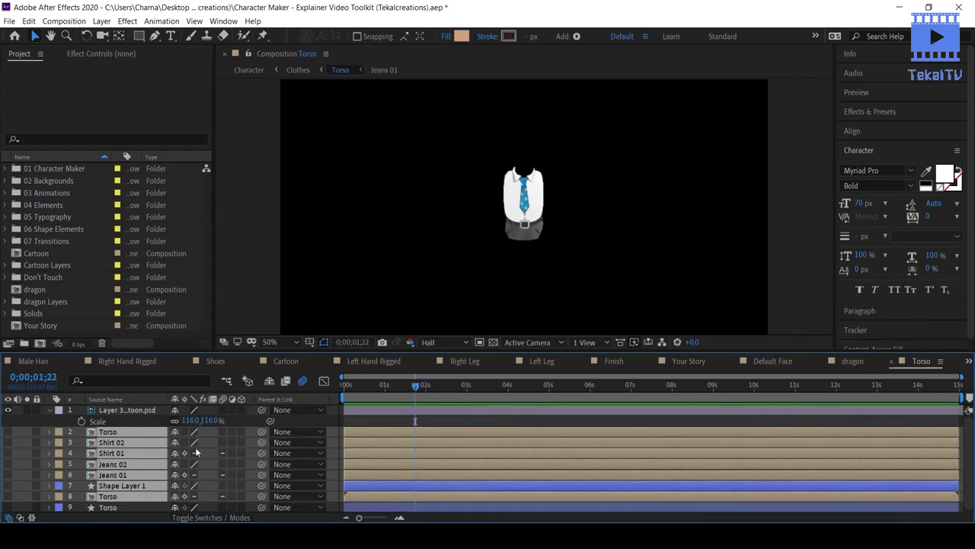
click(65, 423)
key(ctrl+v)
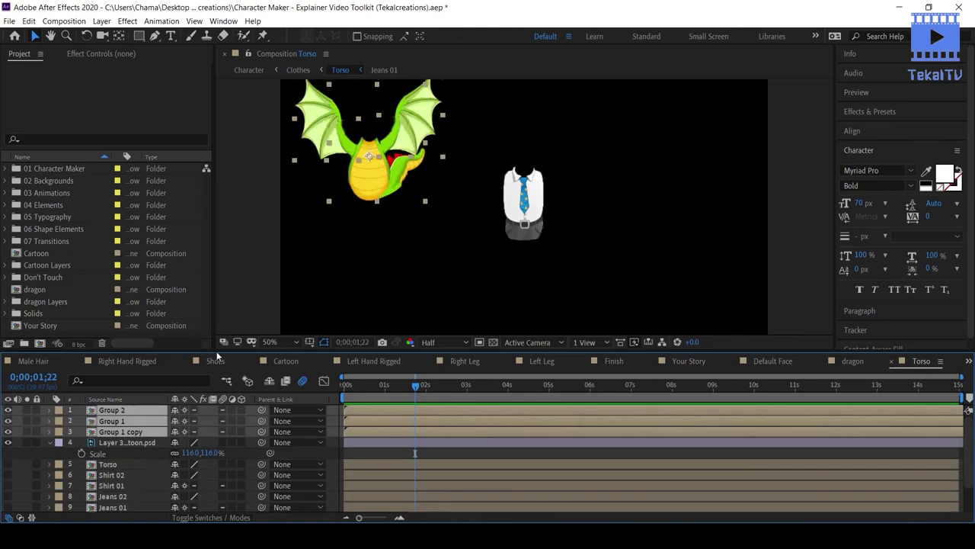
mouse_move(383, 175)
mouse_down()
mouse_move(550, 216)
mouse_move(535, 205)
mouse_up()
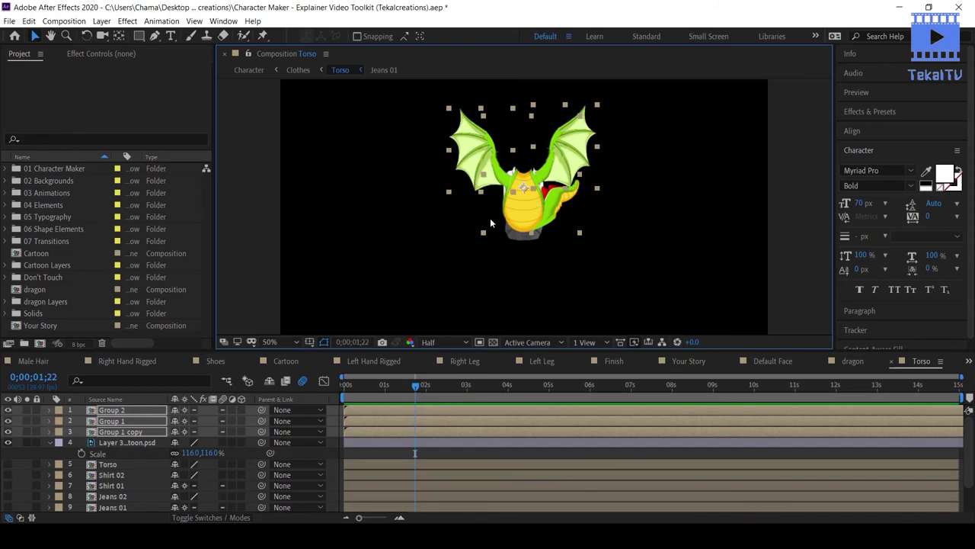
- Scale the dragon parts to 120% and hide the original shirt torso layer
key(s)
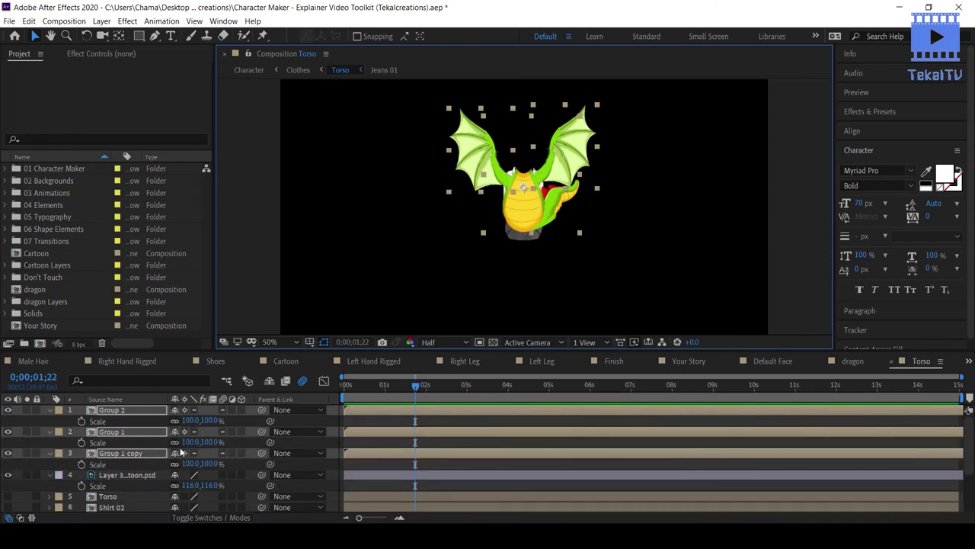
drag(195, 420, 210, 420)
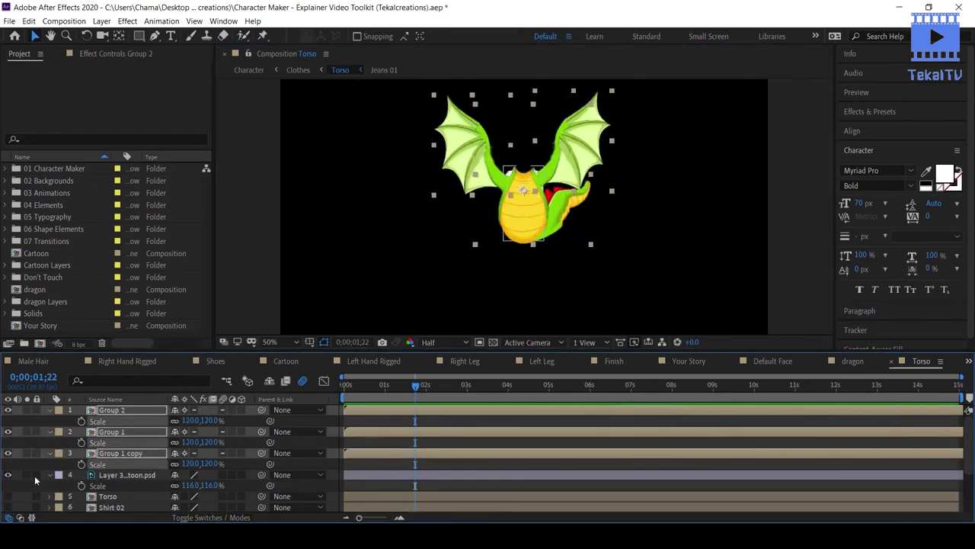
click(8, 475)
click(968, 361)
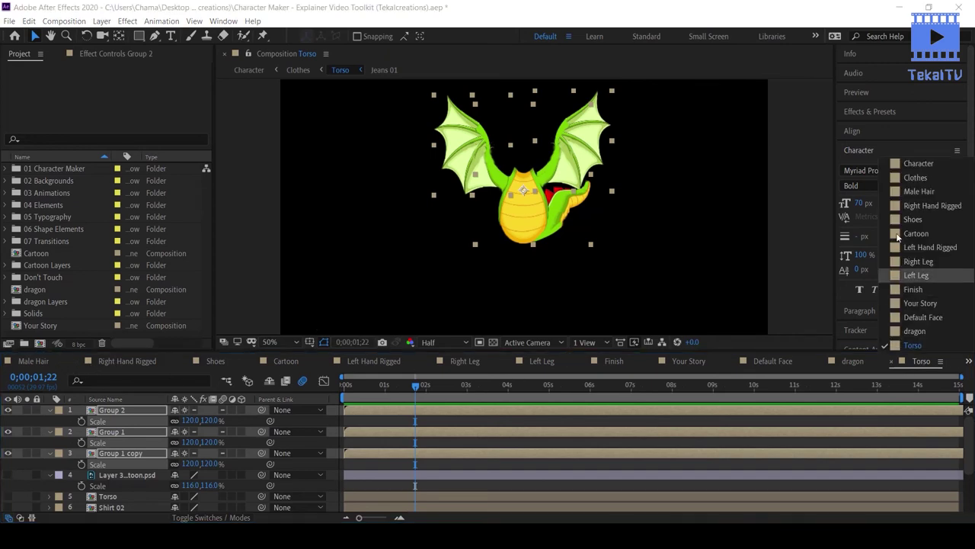
click(916, 177)
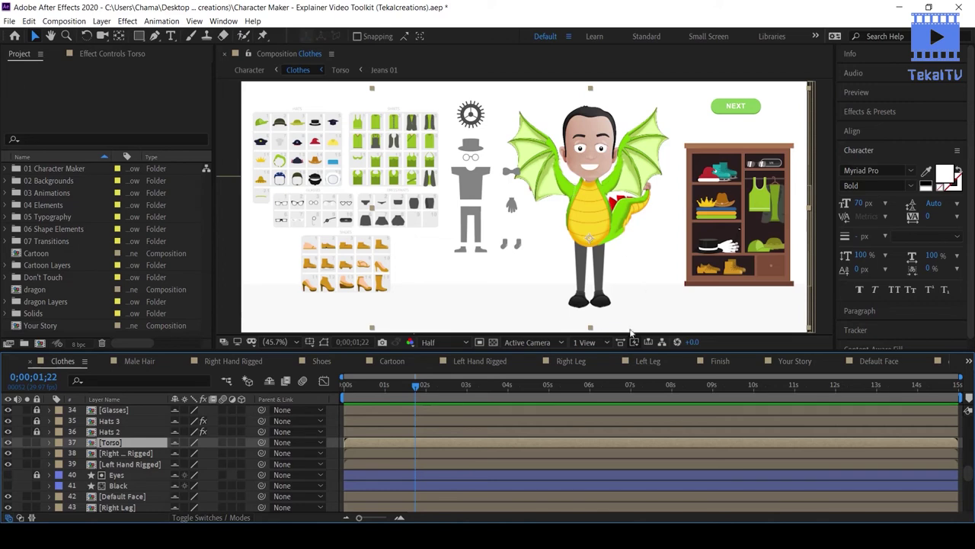
- Preview the dragon-costumed character in Your Story from the start, scrub to 0;00;00;26, and open Fall
click(796, 360)
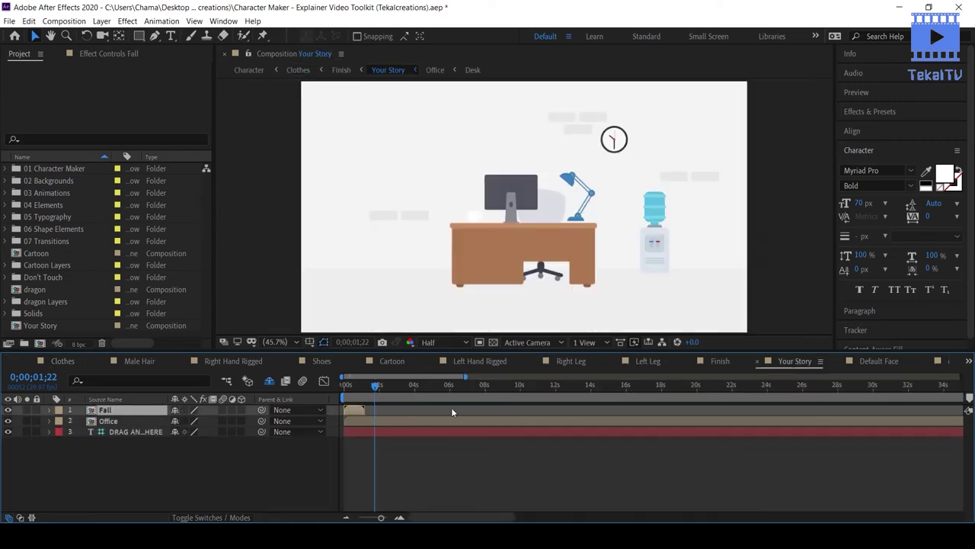
click(348, 385)
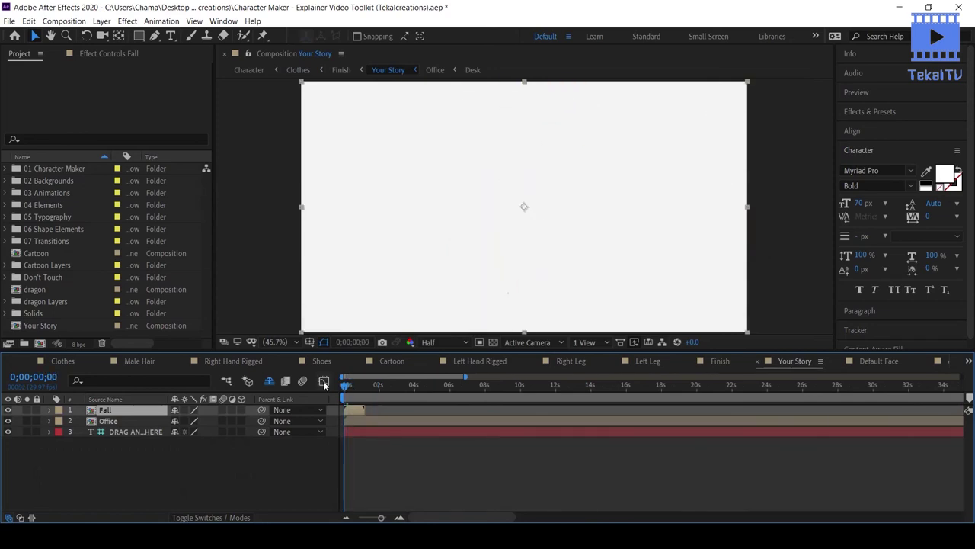
key(space)
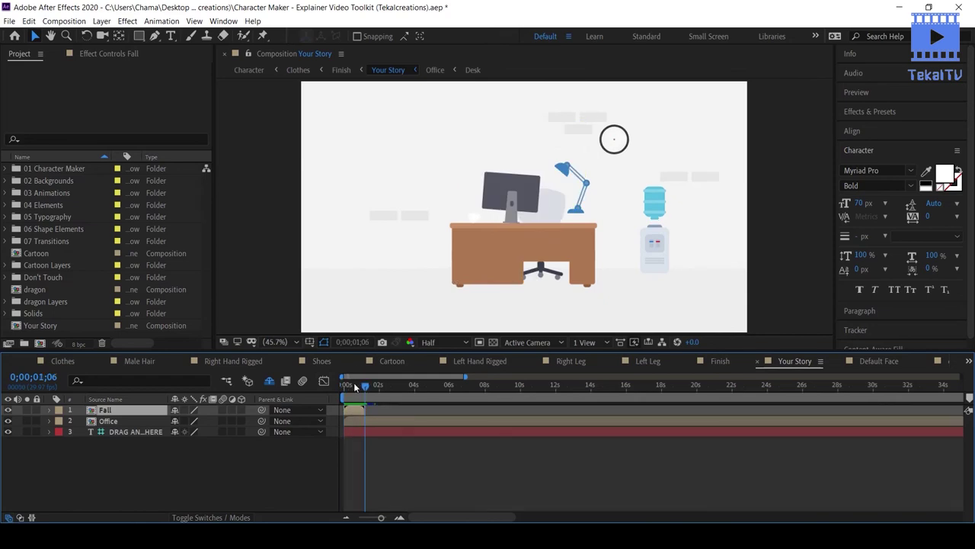
click(354, 385)
drag(354, 385, 360, 380)
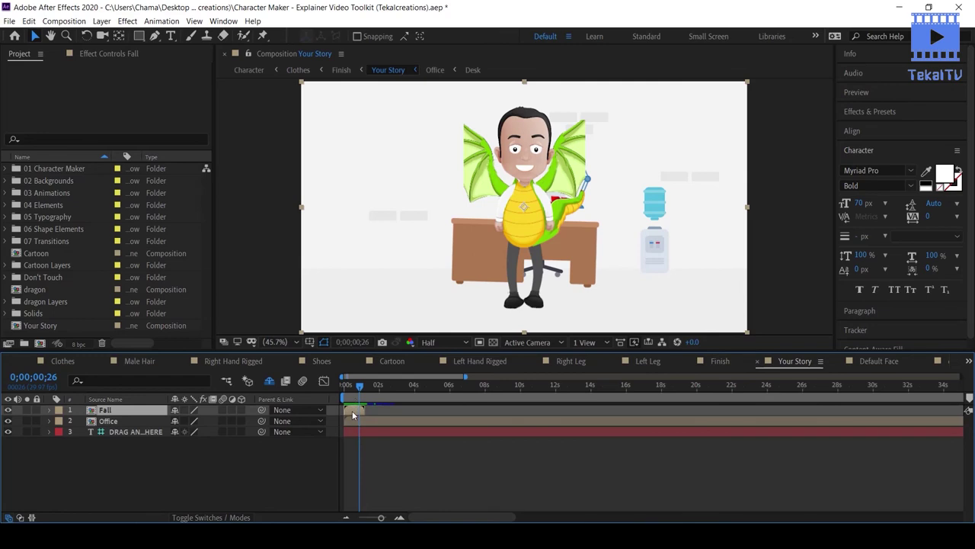
double_click(352, 411)
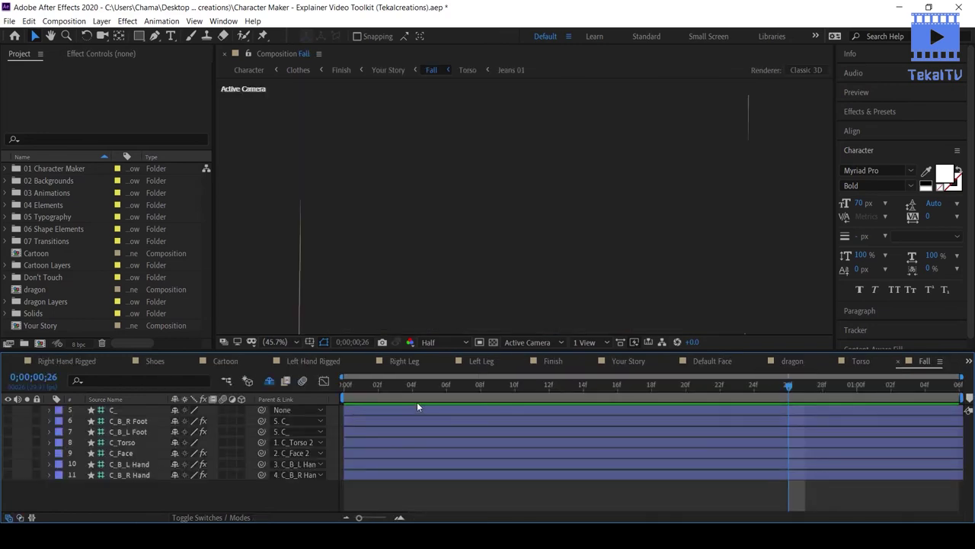
- At frame 16 in Fall, stretch the Torso layer wider on both sides and hide shy layers
click(385, 396)
scroll(401, 480, down, 2)
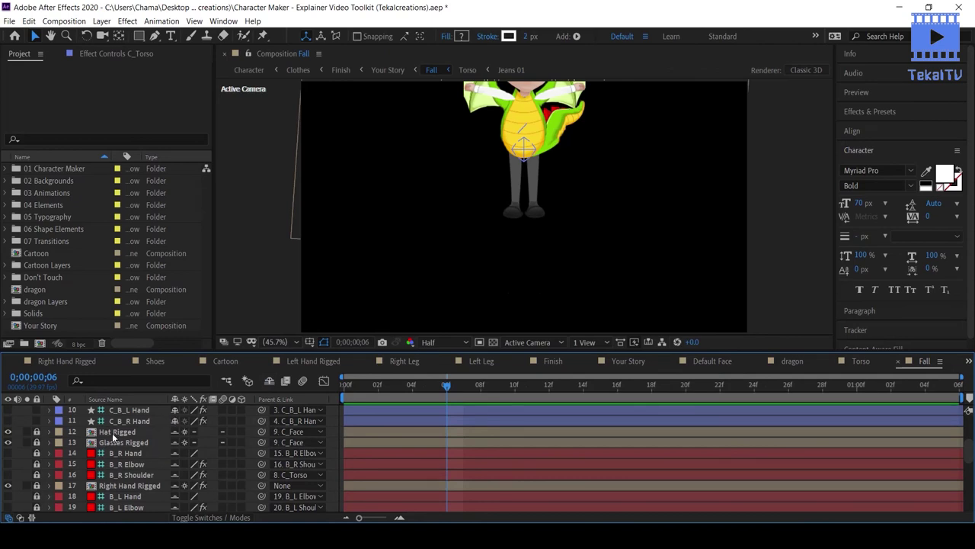
scroll(119, 468, down, 4)
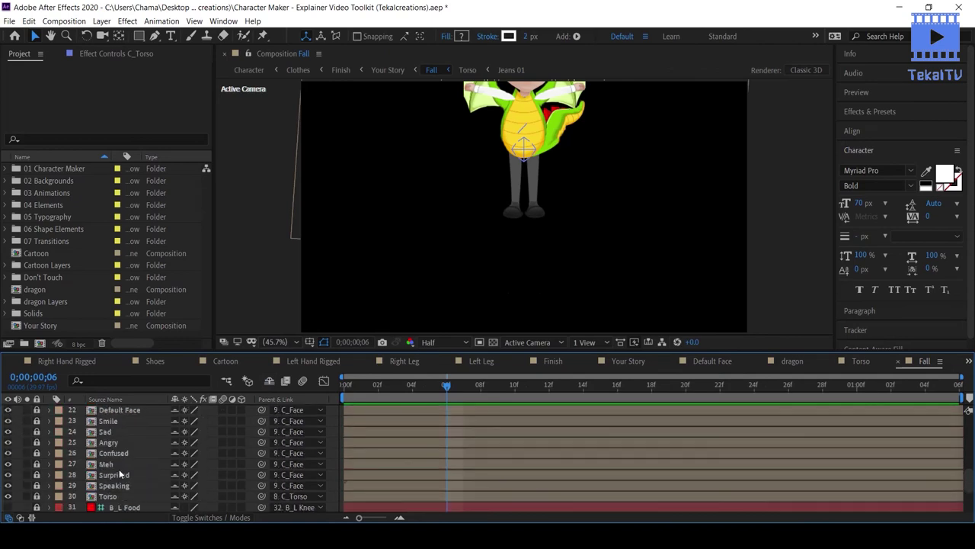
scroll(114, 457, down, 1)
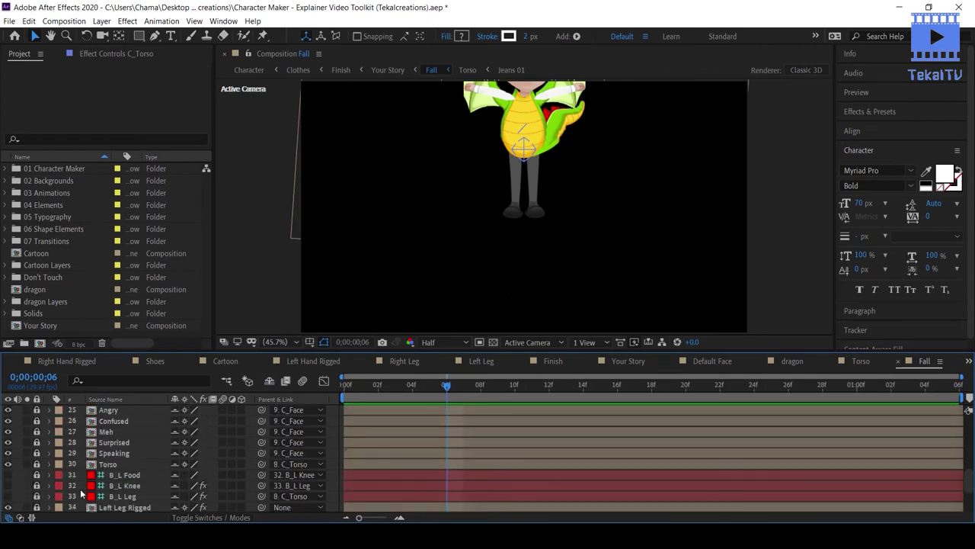
scroll(111, 442, down, 1)
click(107, 420)
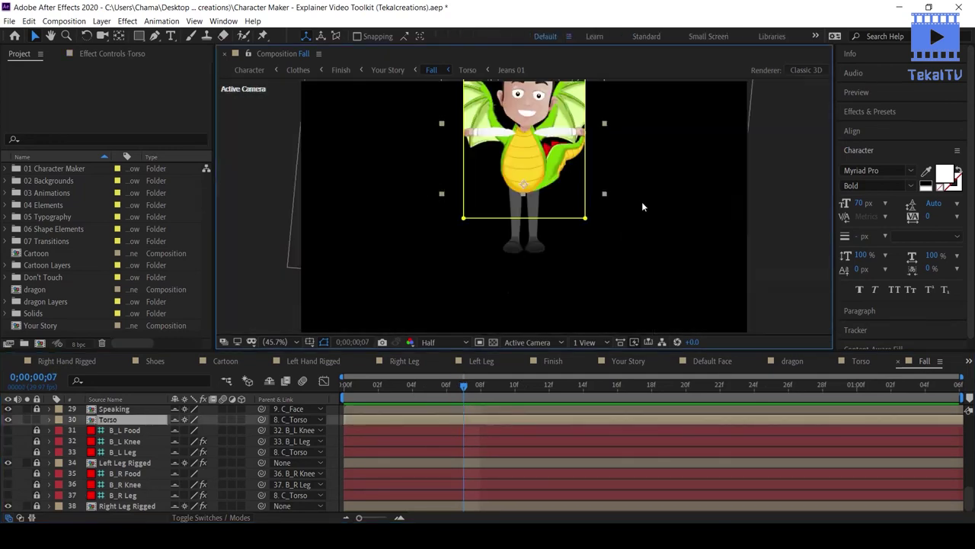
click(479, 386)
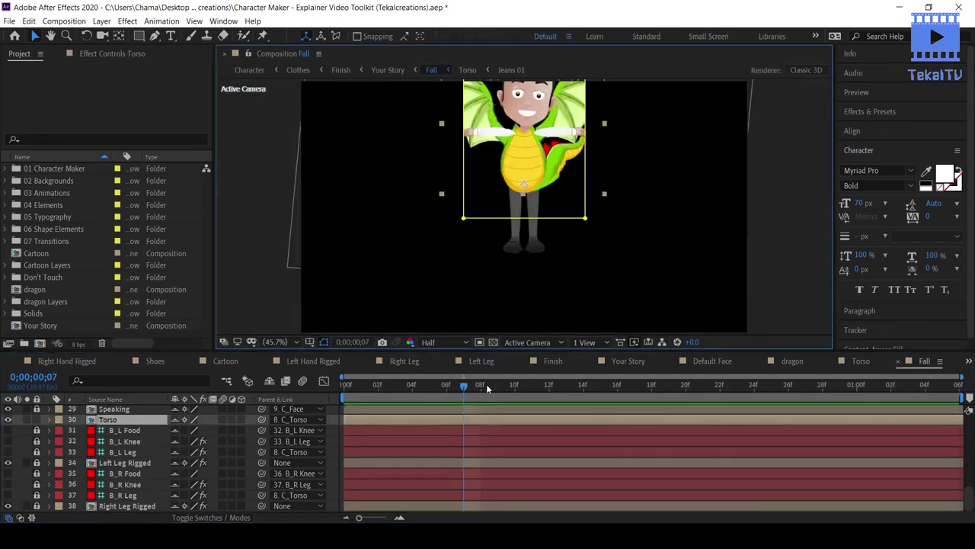
click(617, 394)
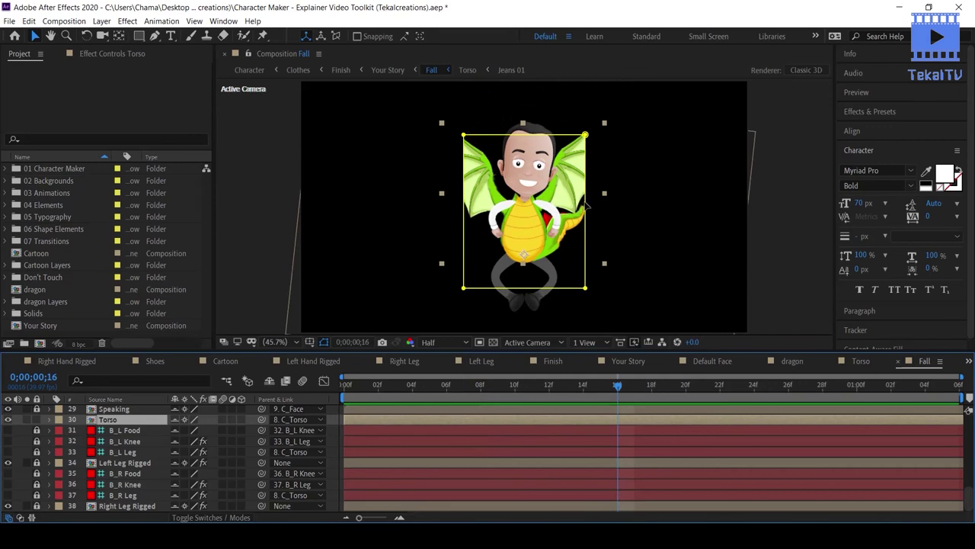
mouse_move(587, 203)
mouse_down()
mouse_move(620, 202)
mouse_move(493, 221)
mouse_up()
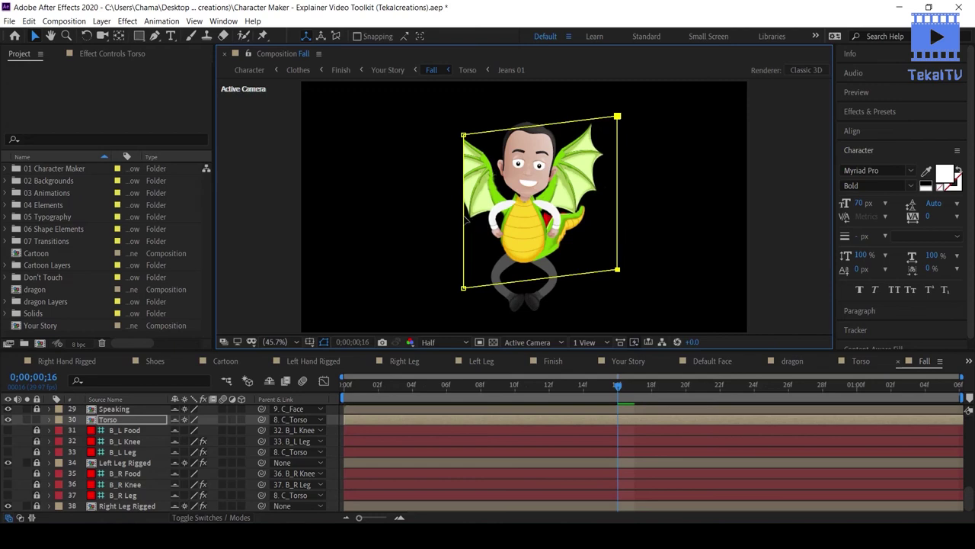
mouse_move(464, 219)
mouse_down()
mouse_move(436, 215)
mouse_move(428, 199)
mouse_up()
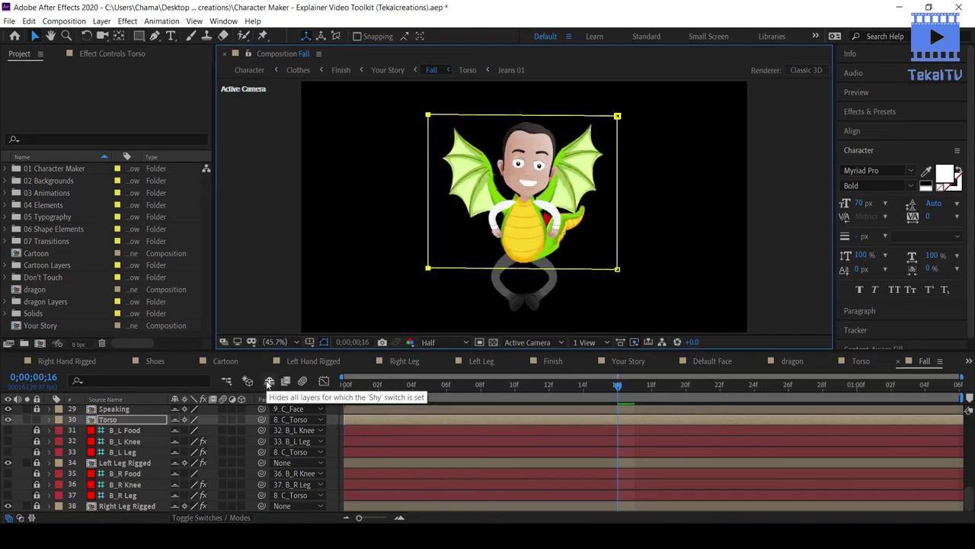
click(268, 383)
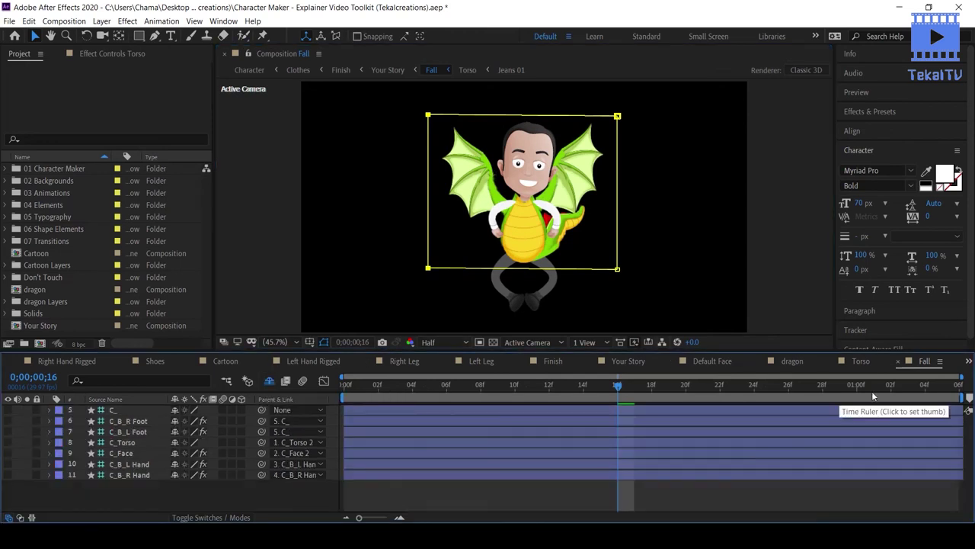
- Scrub through the Your Story animation to check the spread wings, then go back to Fall
click(638, 364)
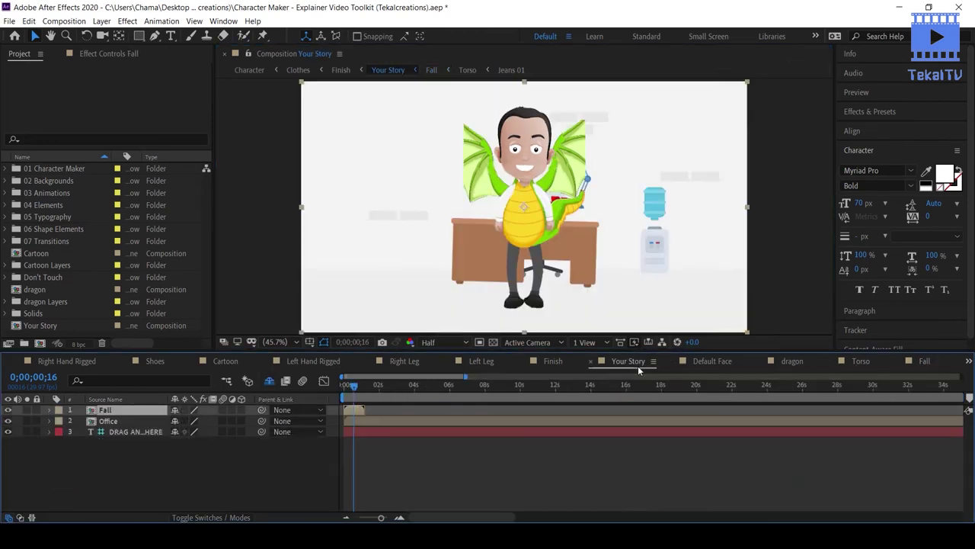
drag(352, 386, 360, 385)
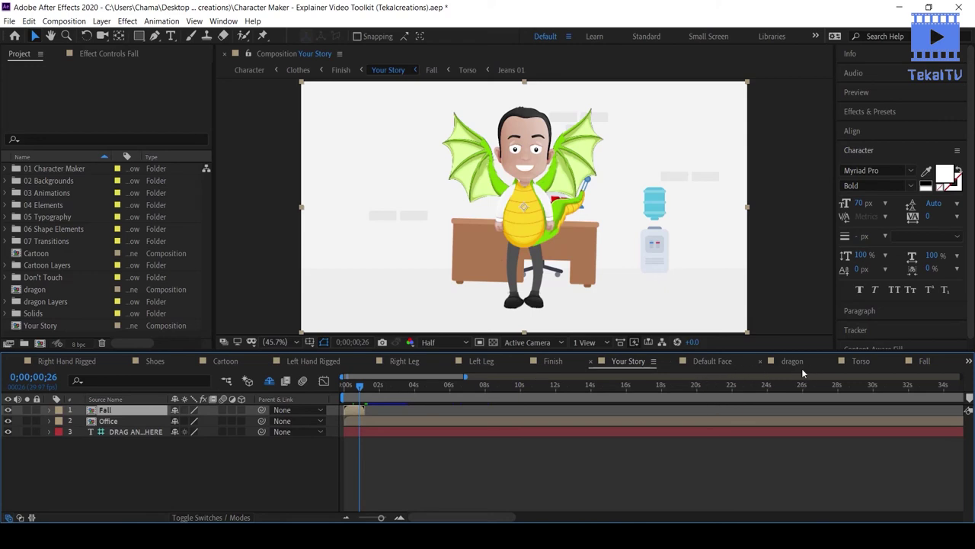
click(917, 365)
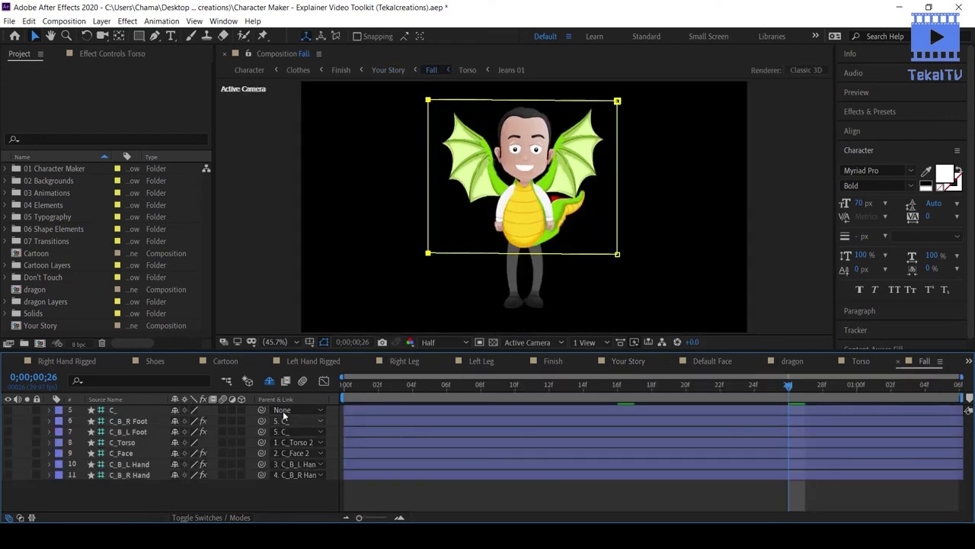
- Show Fall's shy layers again and unlock the Left Hand Rigged layer
click(268, 385)
scroll(136, 467, down, 3)
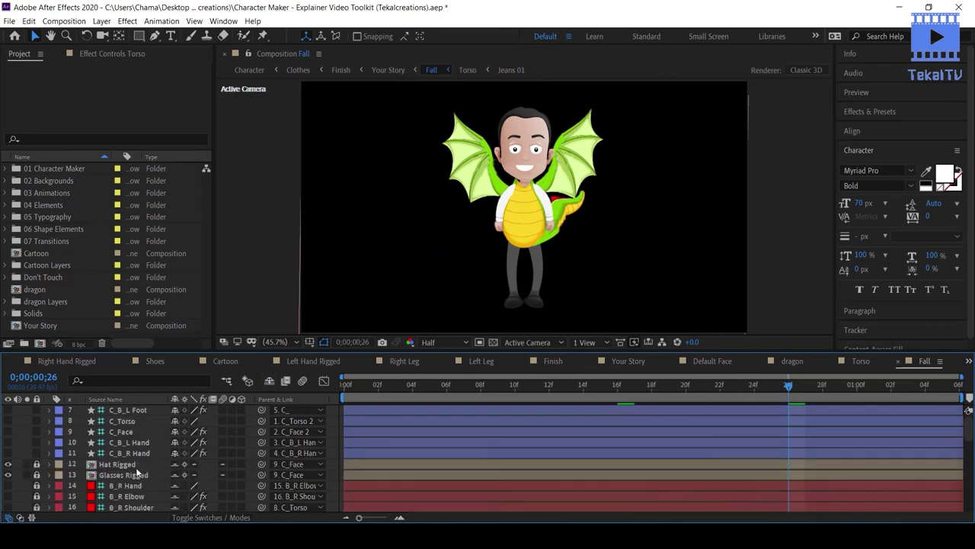
scroll(135, 467, down, 3)
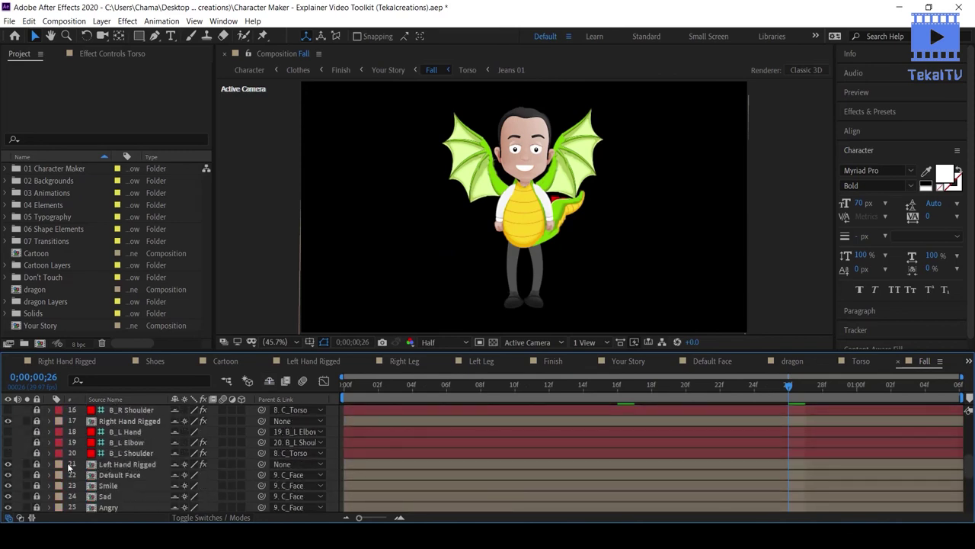
click(36, 464)
click(115, 466)
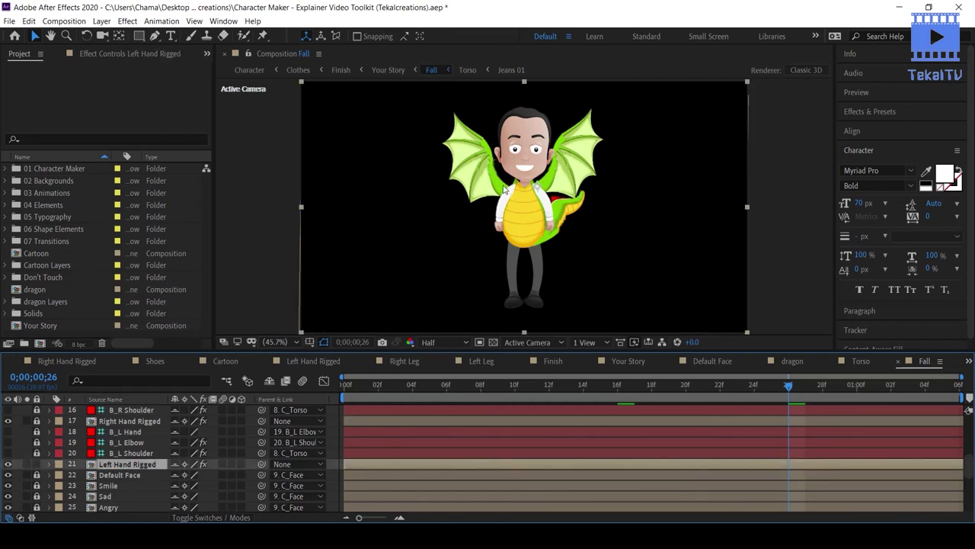
- Expand Left Hand Rigged to inspect its Puppet effect, then collapse it again
click(51, 465)
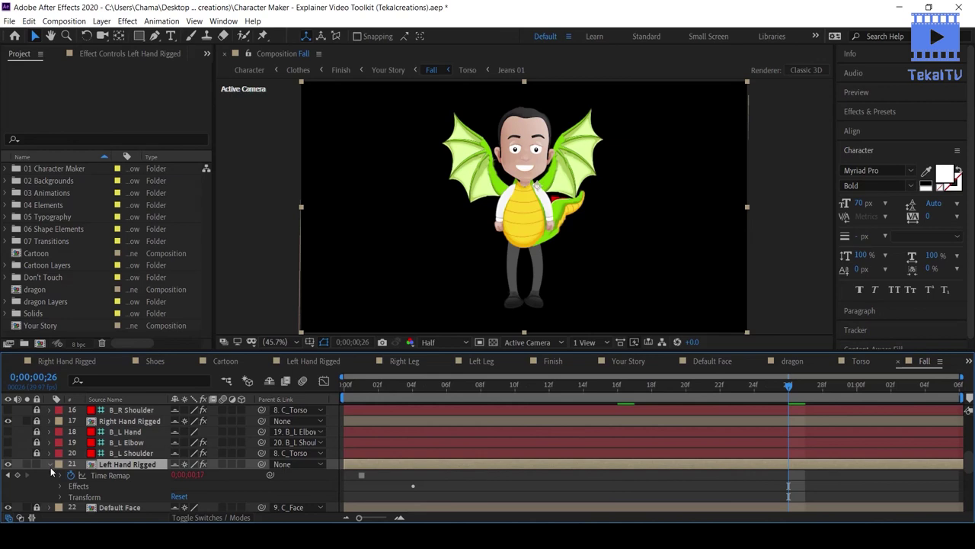
click(60, 486)
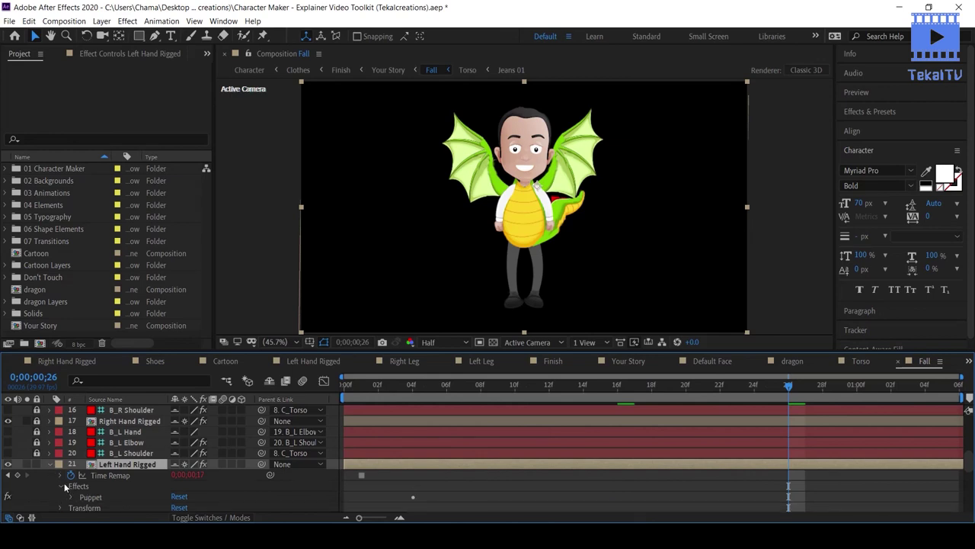
click(61, 483)
click(50, 466)
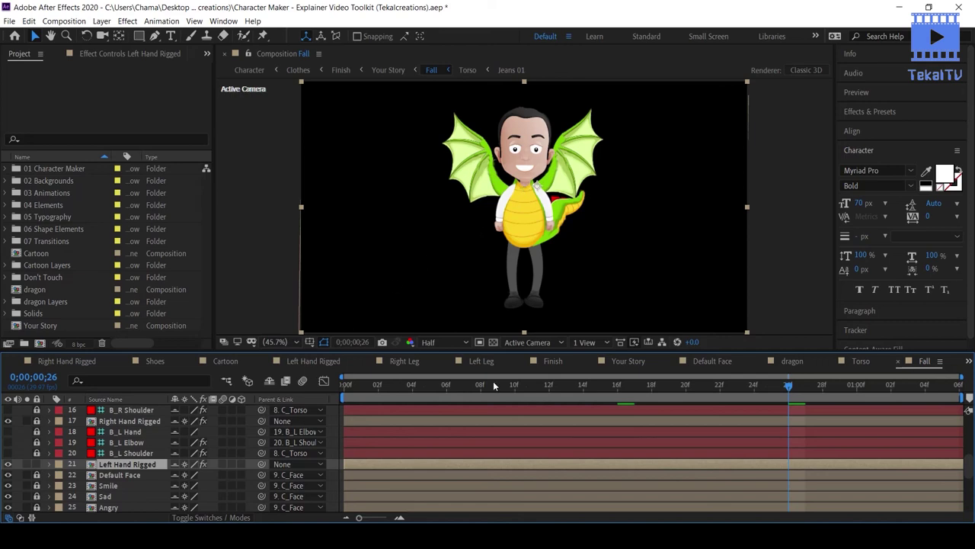
click(622, 364)
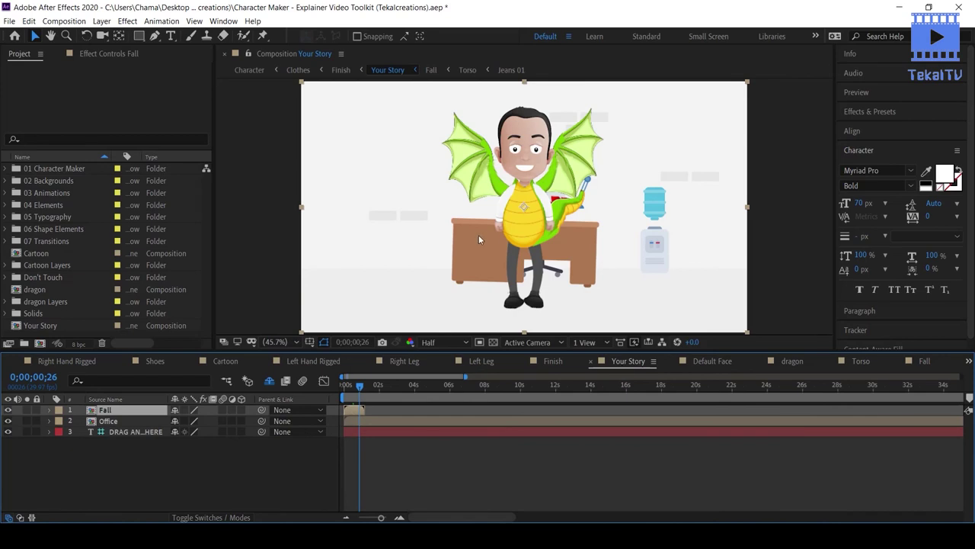
- Close the 13 other timelines, from Fall, Torso and dragon through Cartoon, Shoes and Male Hair
click(897, 362)
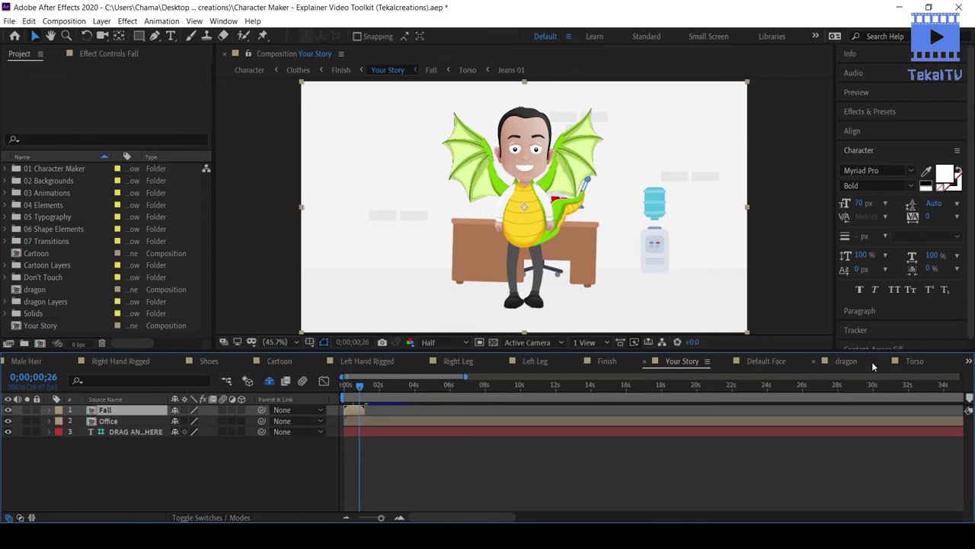
click(885, 361)
click(882, 361)
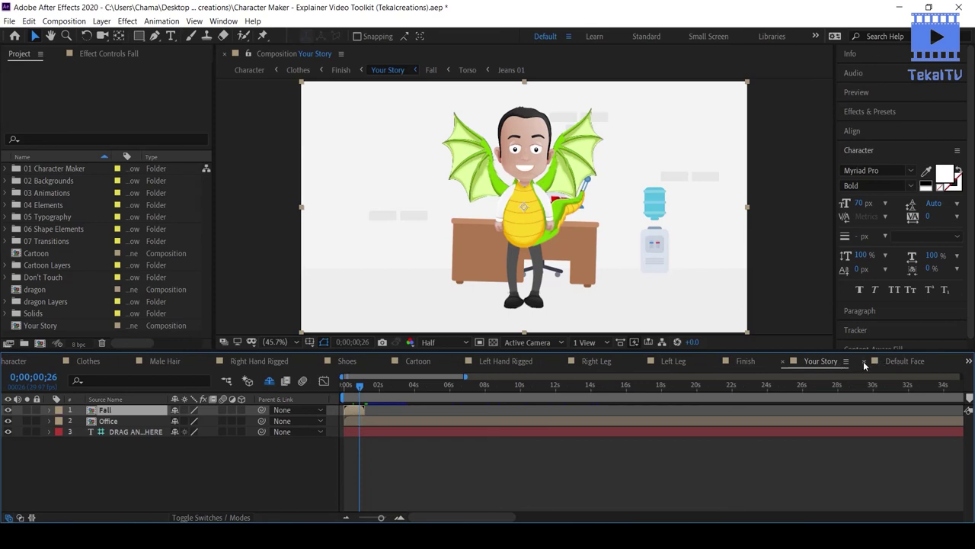
click(863, 361)
click(816, 363)
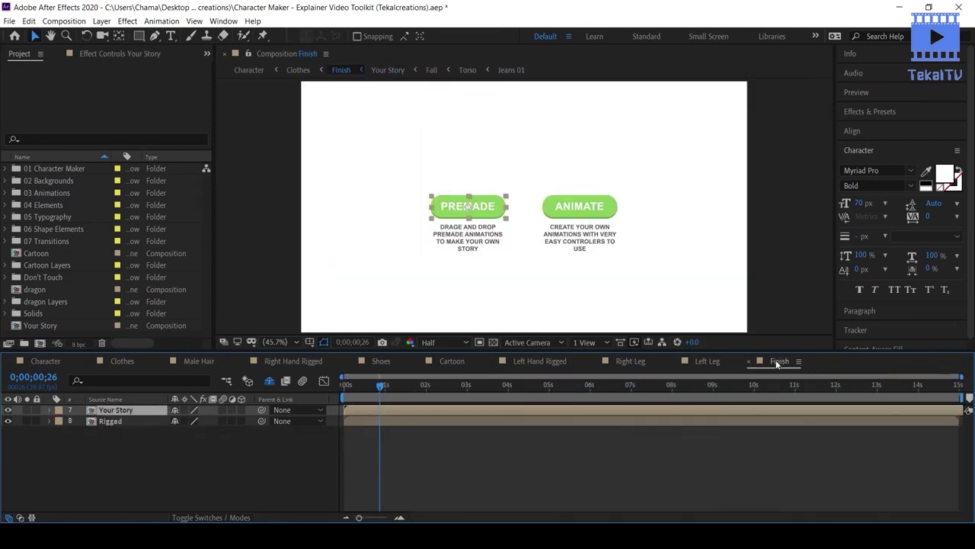
click(747, 361)
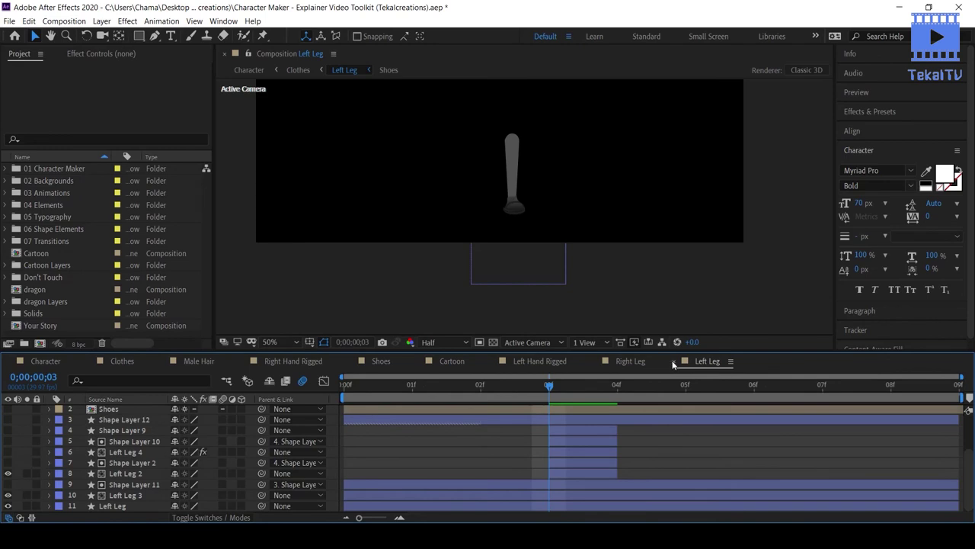
click(674, 361)
click(595, 362)
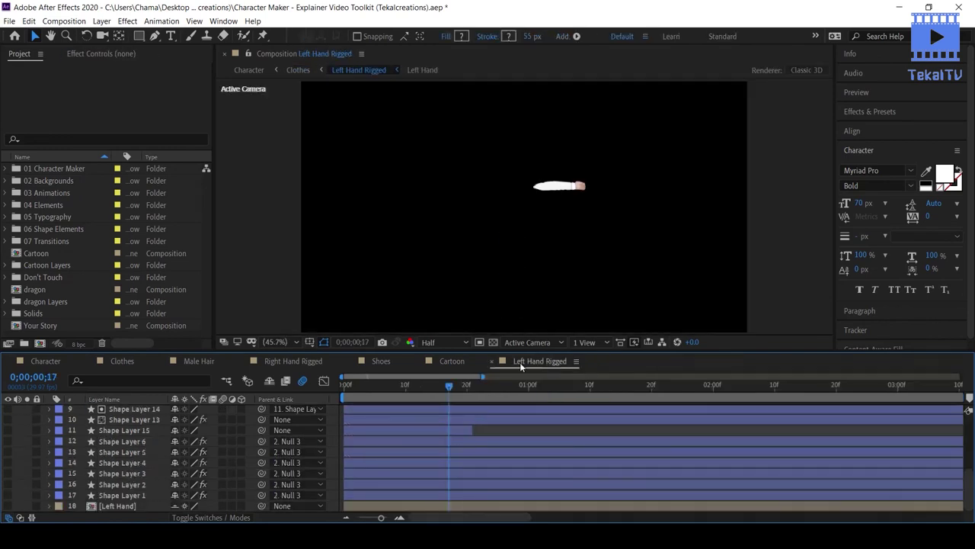
click(494, 362)
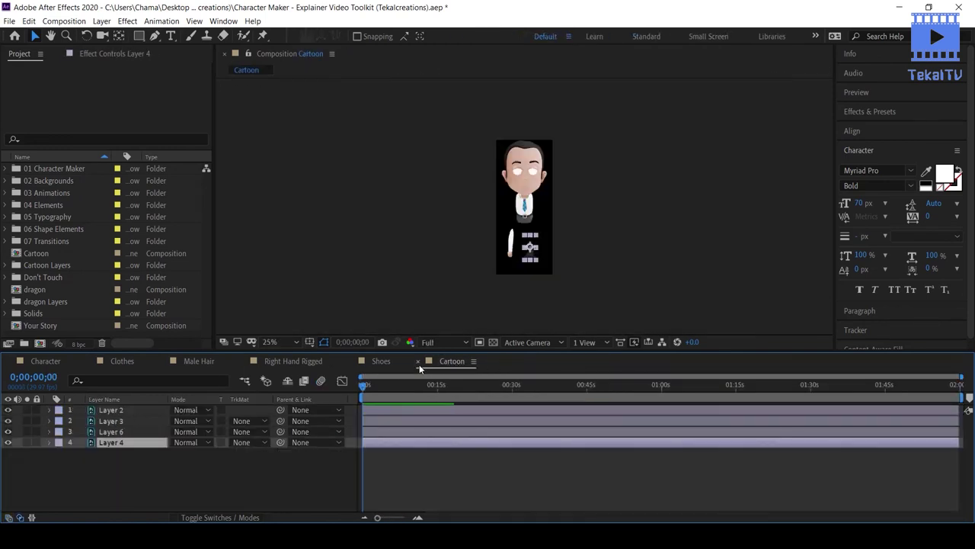
click(418, 362)
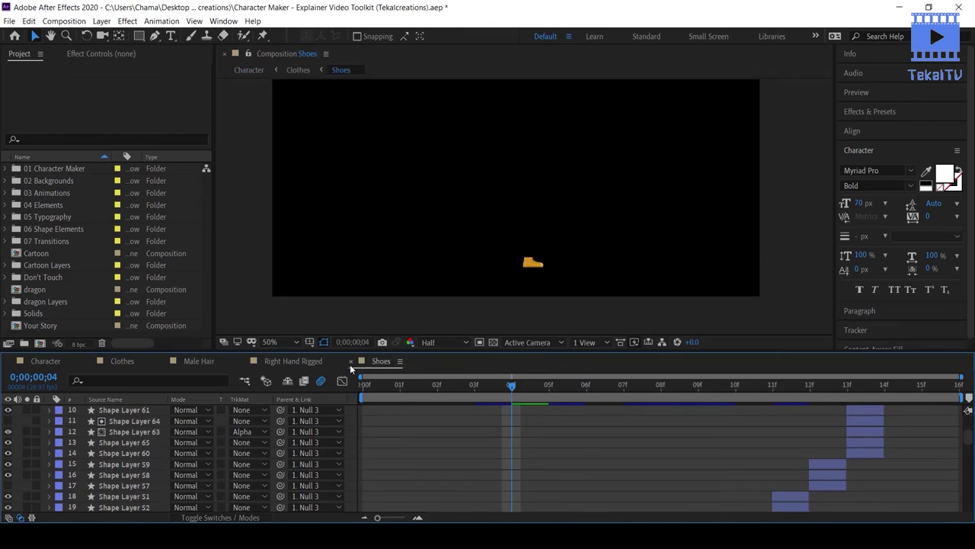
click(351, 362)
click(245, 361)
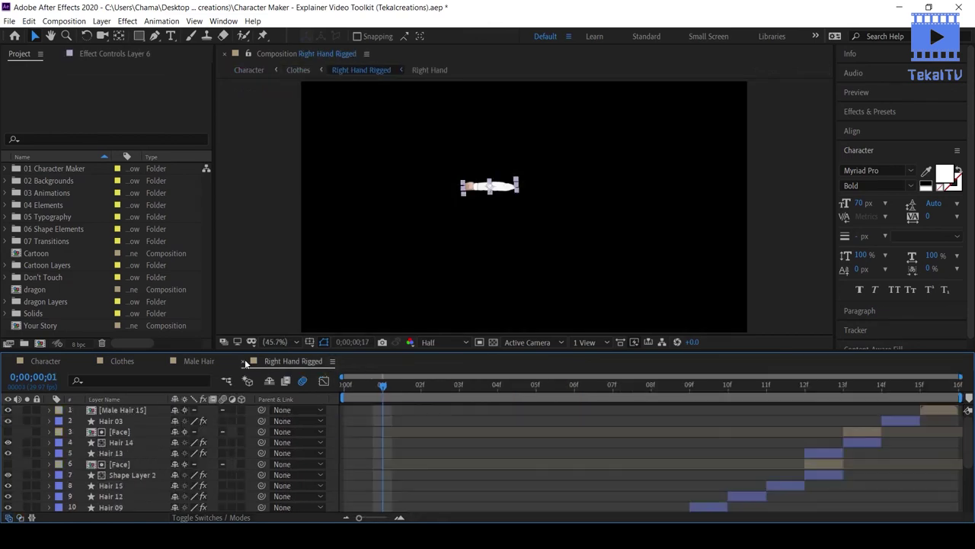
click(163, 365)
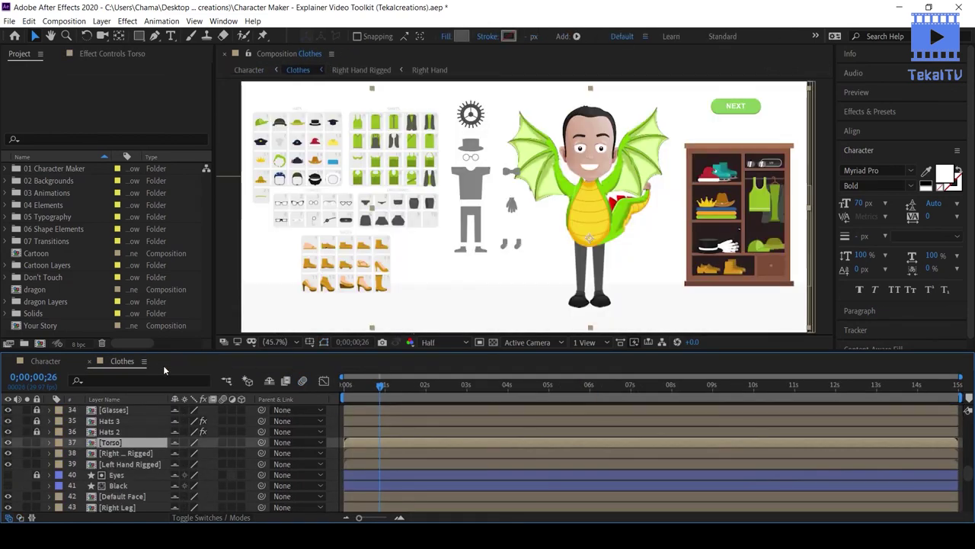